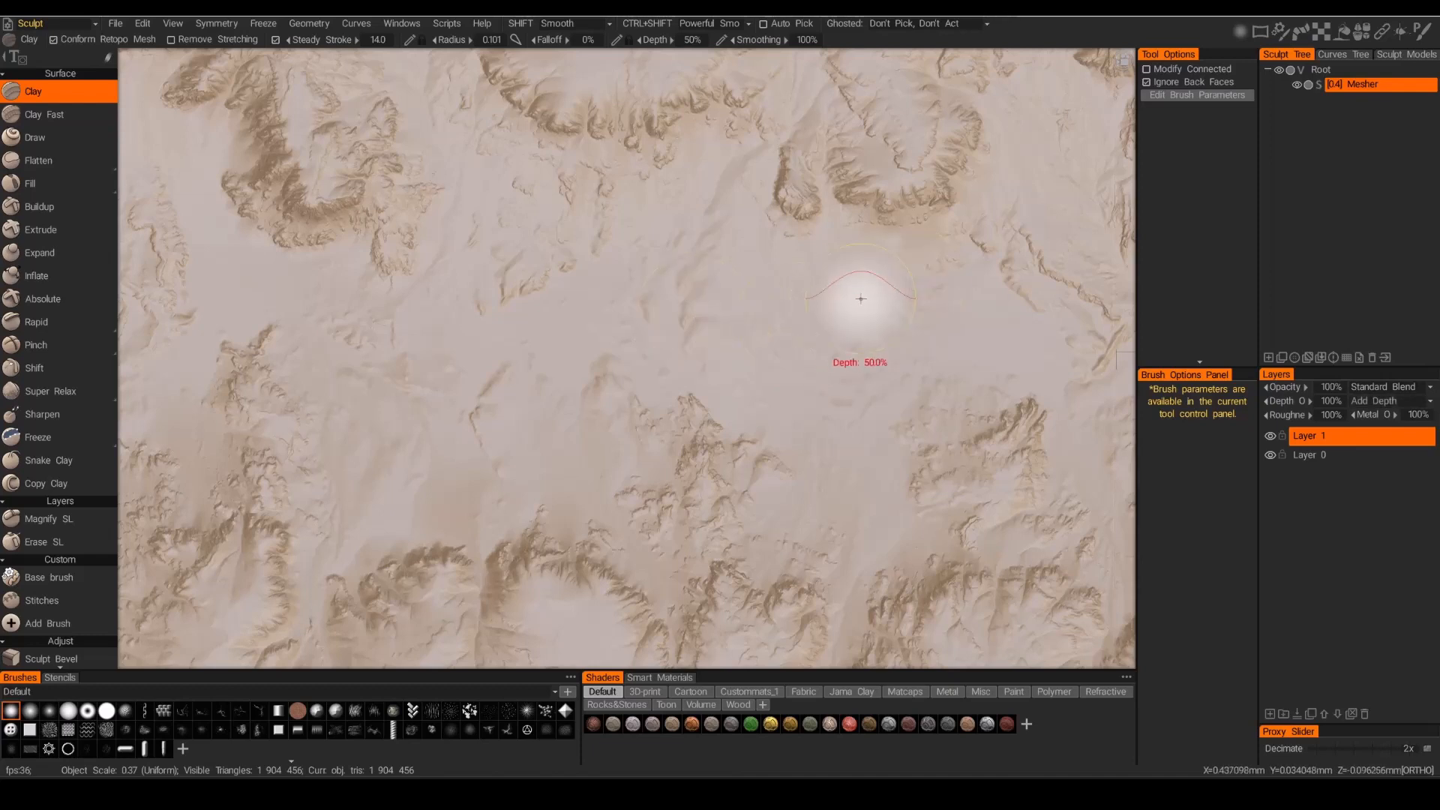
# Examine the terrain sculpt from above and at an angle in perspective view.
pyautogui.keyDown('alt'); pyautogui.moveTo(766, 302); pyautogui.dragTo(758, 323); pyautogui.keyUp('alt')
pyautogui.scroll(-3, 758, 322)
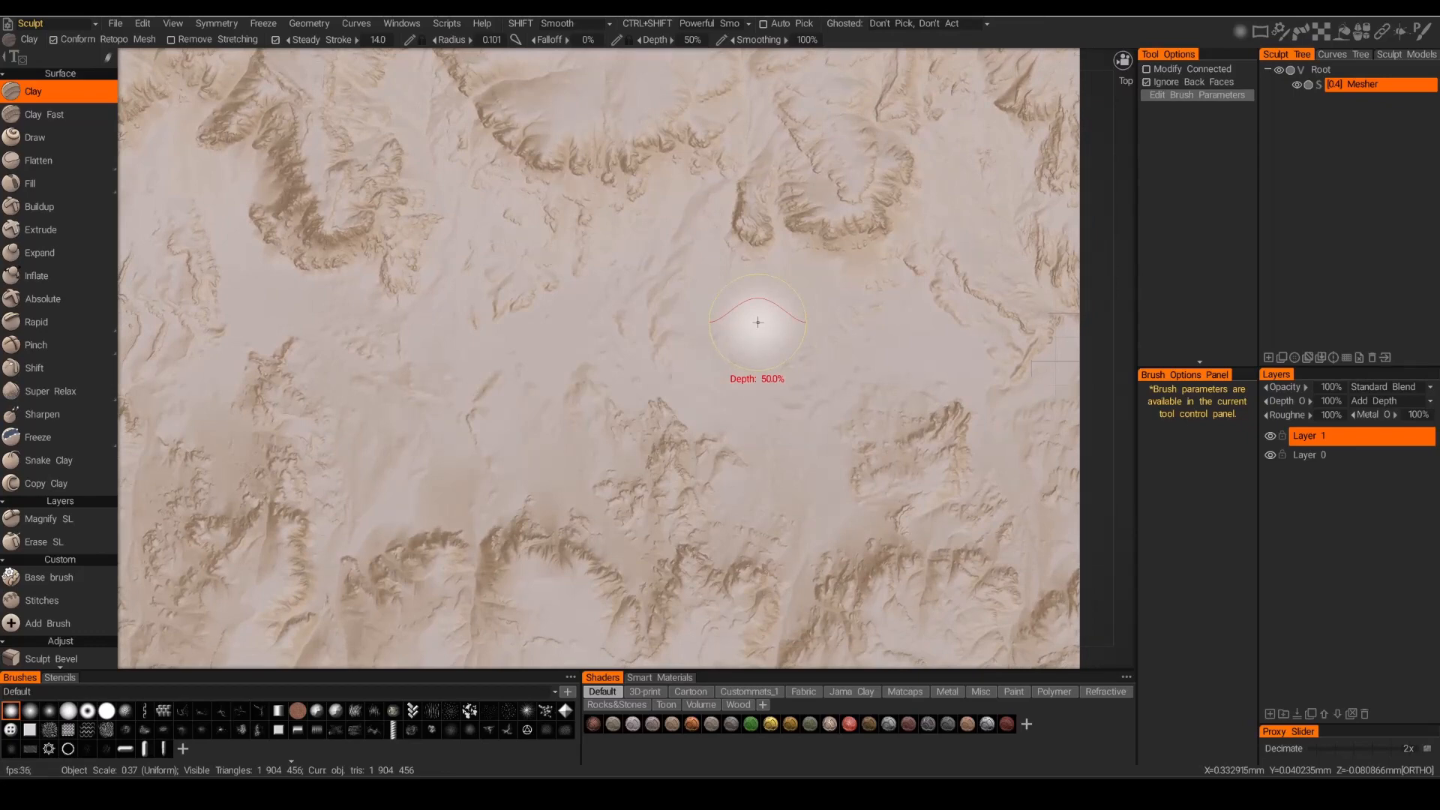
pyautogui.keyDown('alt'); pyautogui.moveTo(772, 313); pyautogui.dragTo(772, 308, button='middle'); pyautogui.keyUp('alt')
pyautogui.scroll(-1, 772, 309)
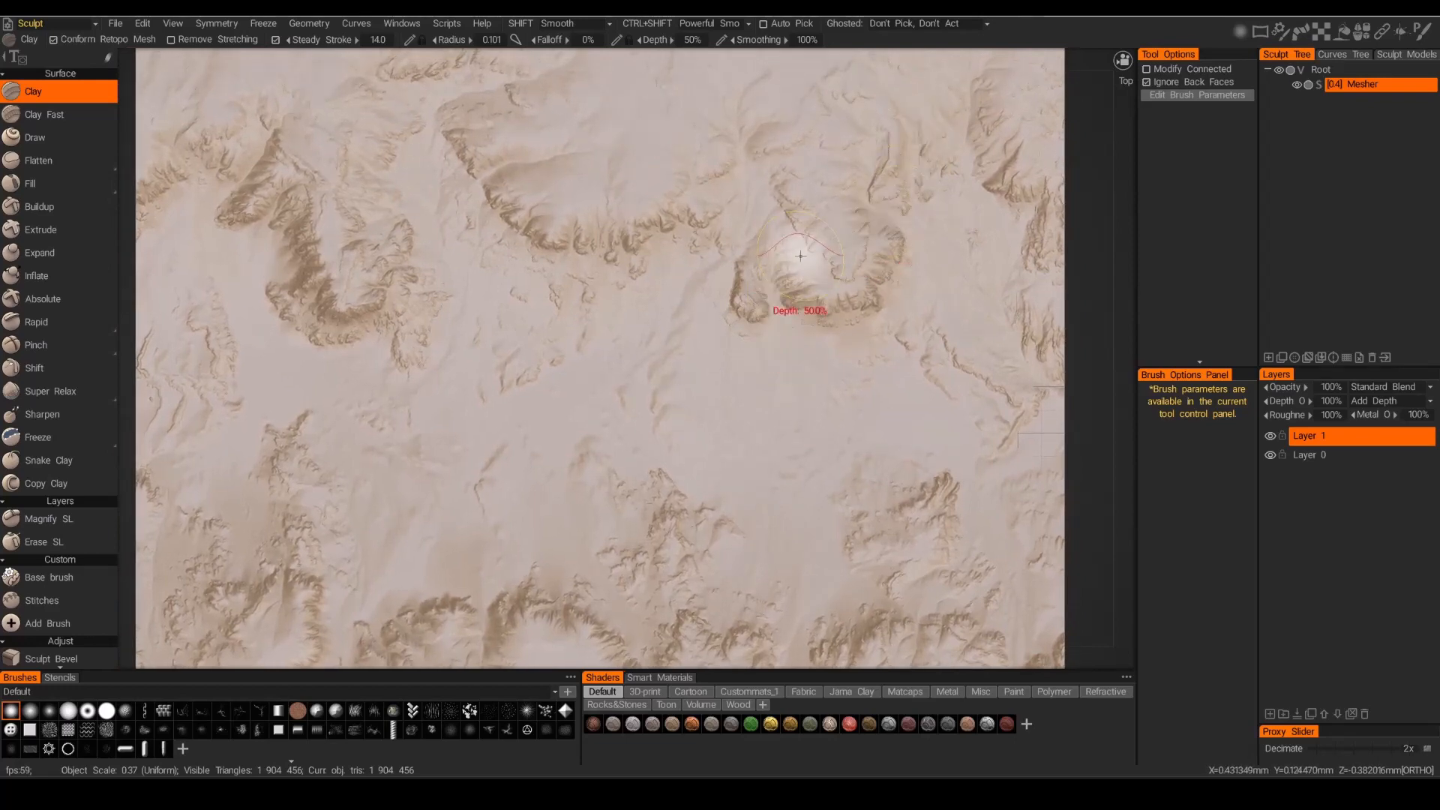
pyautogui.press('KP_5')
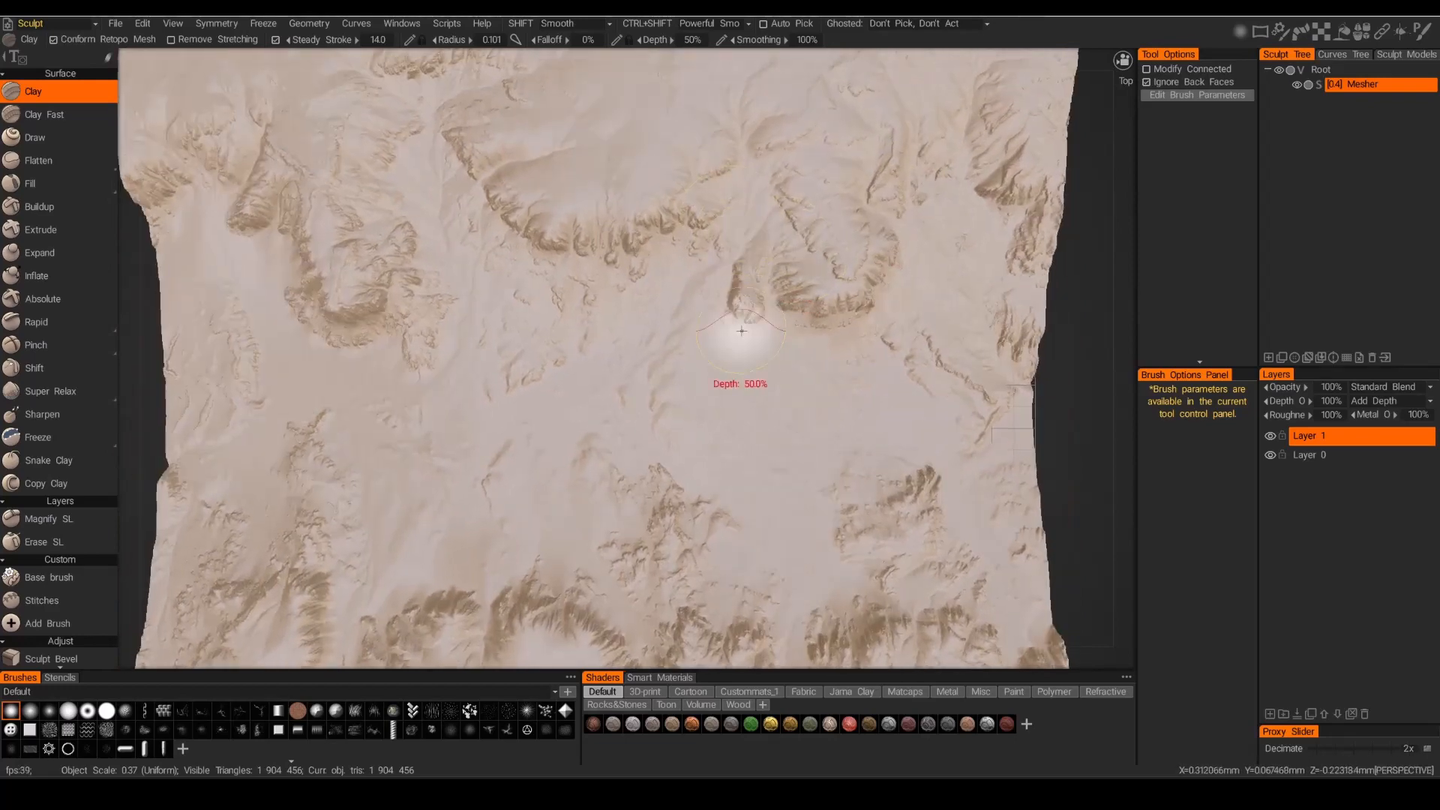
pyautogui.moveTo(733, 322)
pyautogui.mouseDown(button='middle')
pyautogui.moveTo(720, 331)
pyautogui.moveTo(727, 483)
pyautogui.moveTo(672, 502)
pyautogui.moveTo(652, 612)
pyautogui.moveTo(572, 595)
pyautogui.mouseUp(button='middle')
pyautogui.keyDown('alt'); pyautogui.moveTo(572, 595); pyautogui.dragTo(579, 579, button='right'); pyautogui.keyUp('alt')
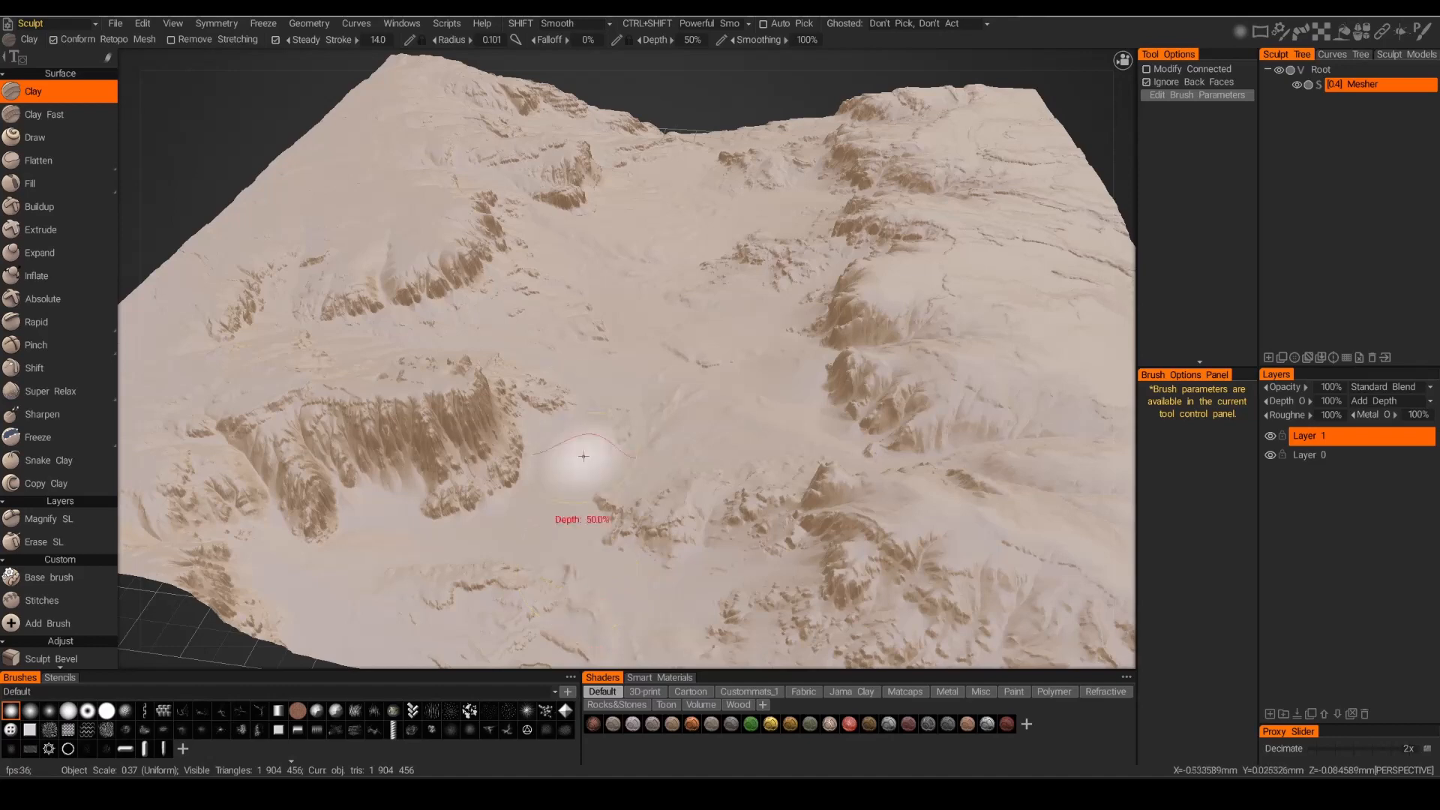
pyautogui.keyDown('alt'); pyautogui.moveTo(587, 455); pyautogui.dragTo(578, 383); pyautogui.keyUp('alt')
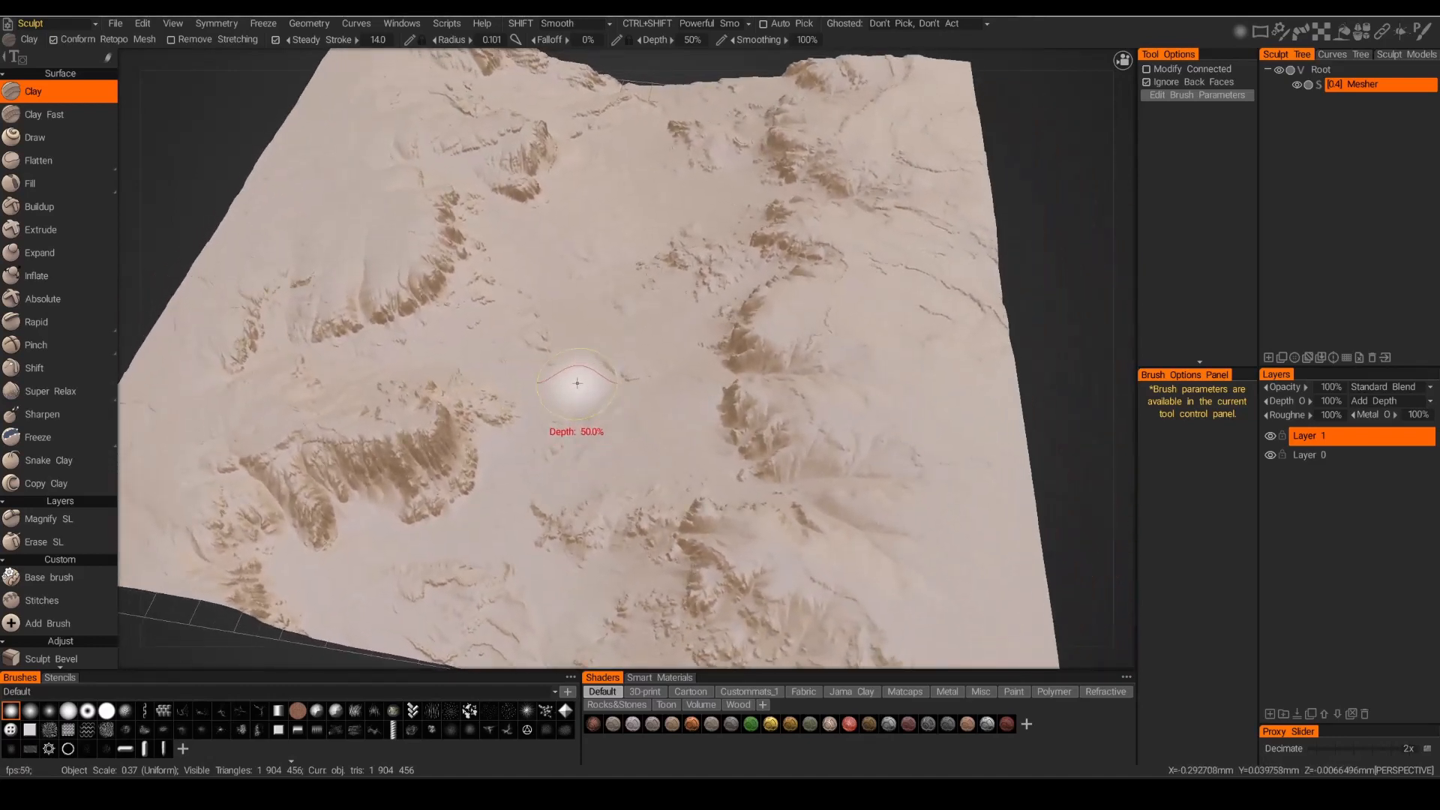
# Frame the whole terrain in an orthographic top view and switch to the Factures room.
pyautogui.press('KP_5')
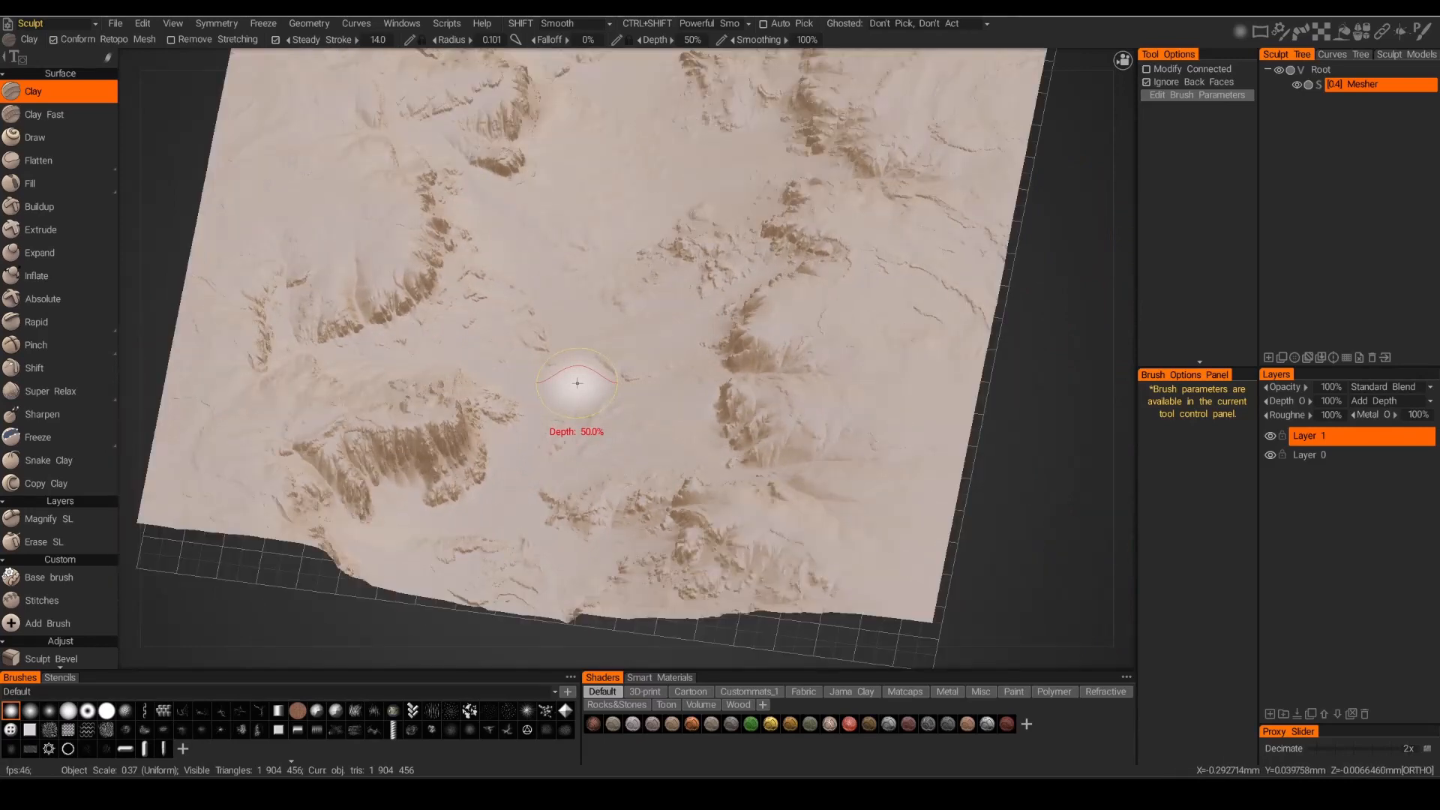
pyautogui.press('KP_7')
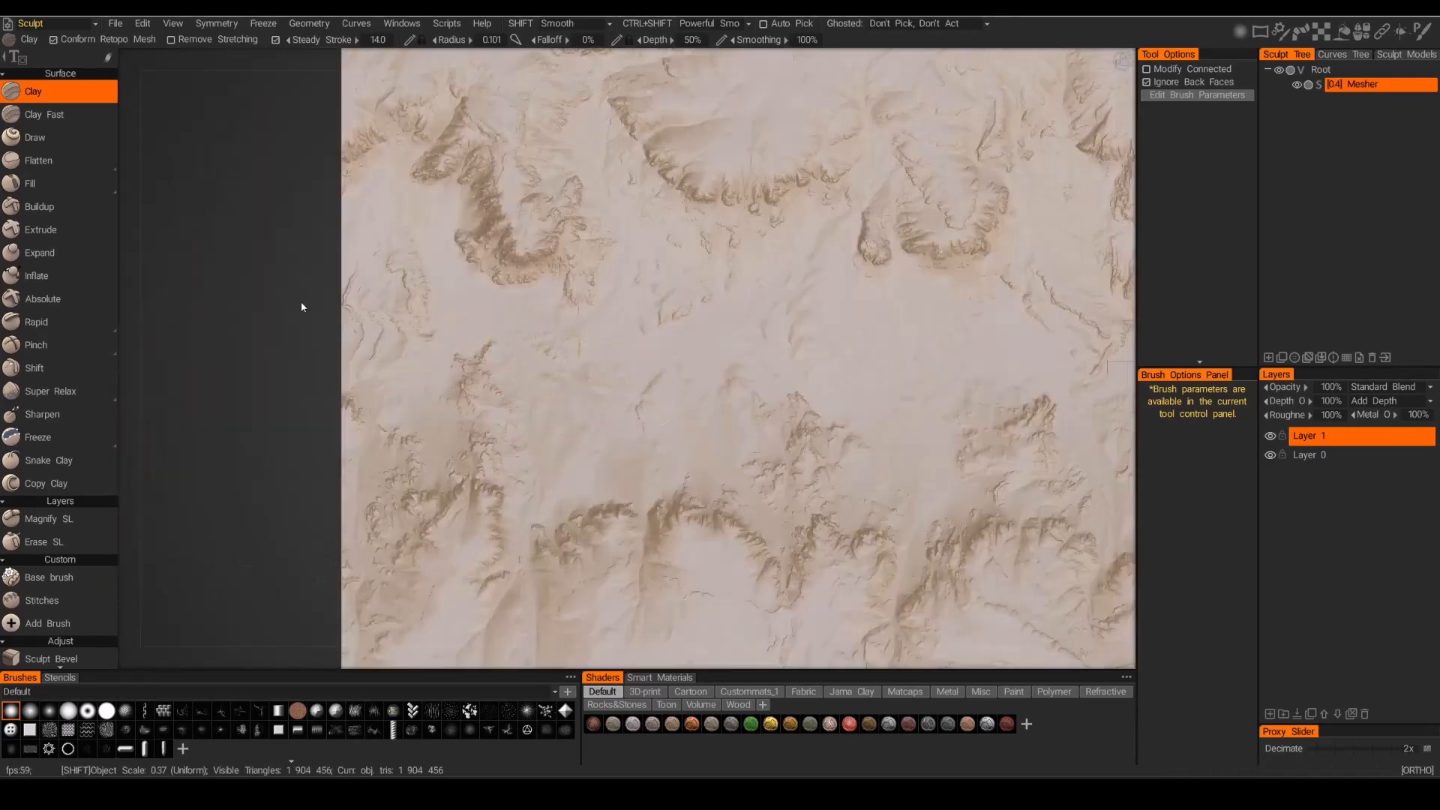
pyautogui.scroll(-3, 363, 305)
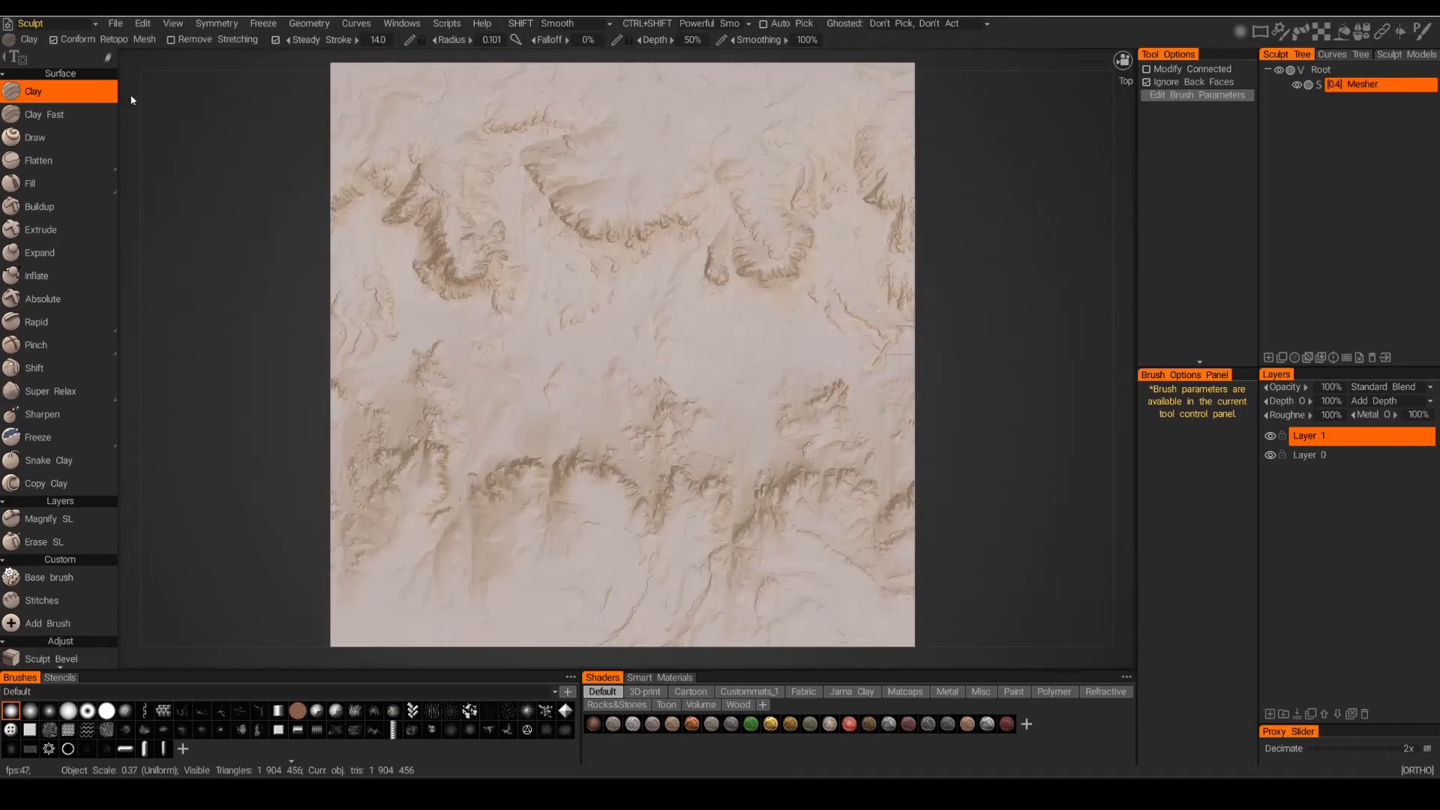
pyautogui.click(60, 21)
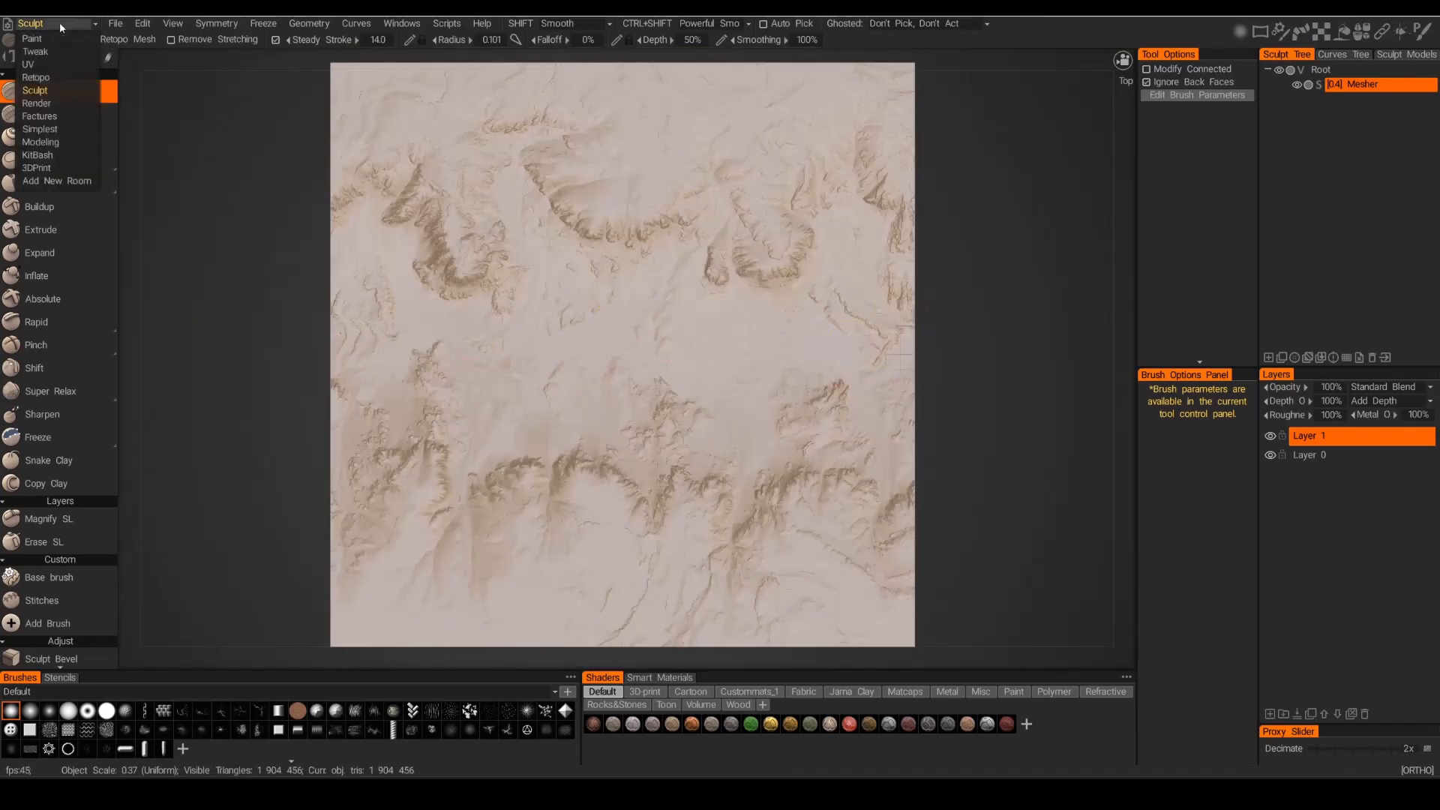
pyautogui.click(55, 117)
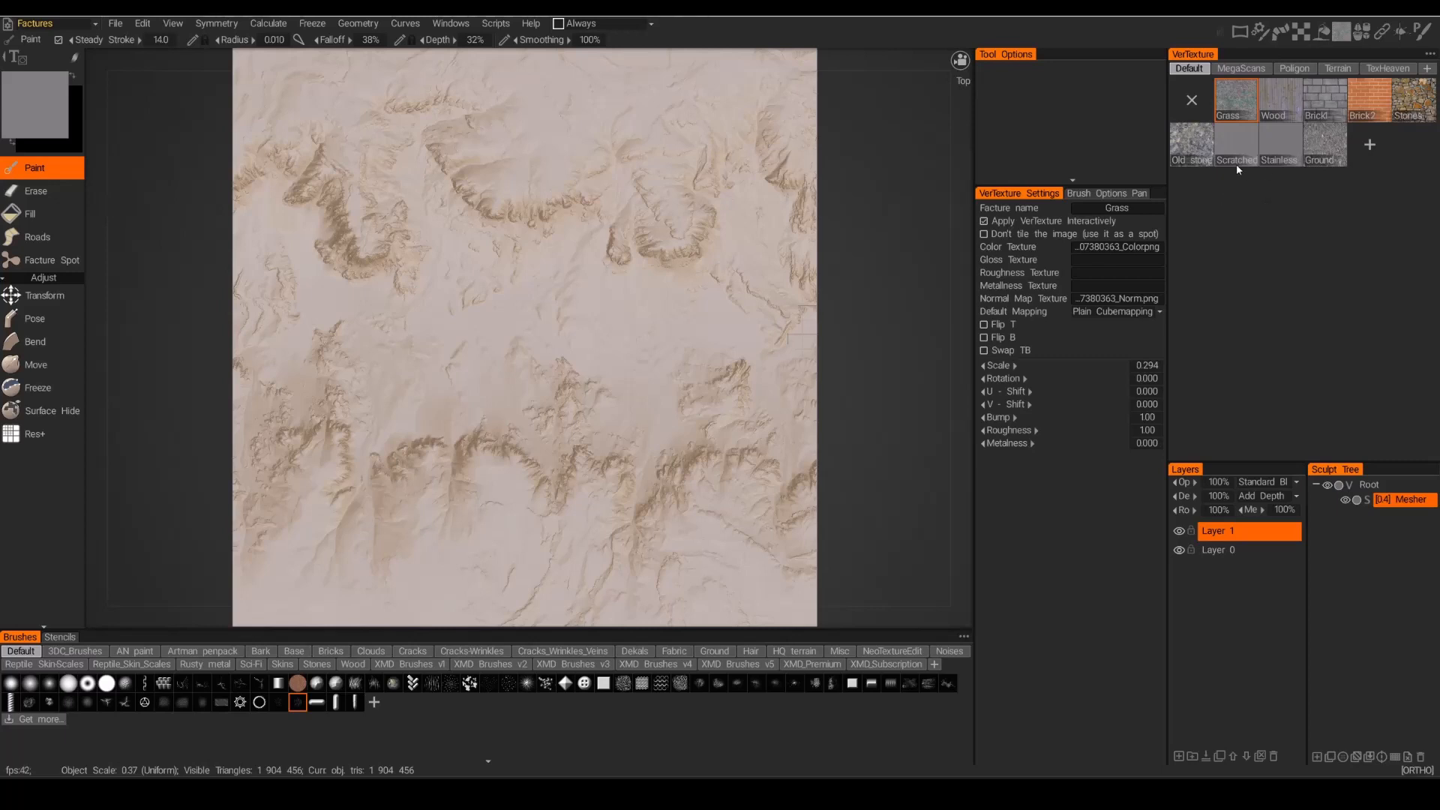
# Review the texture and default mapping settings of the Grass VerTexture in the Default set.
pyautogui.click(1265, 103)
pyautogui.click(1235, 103)
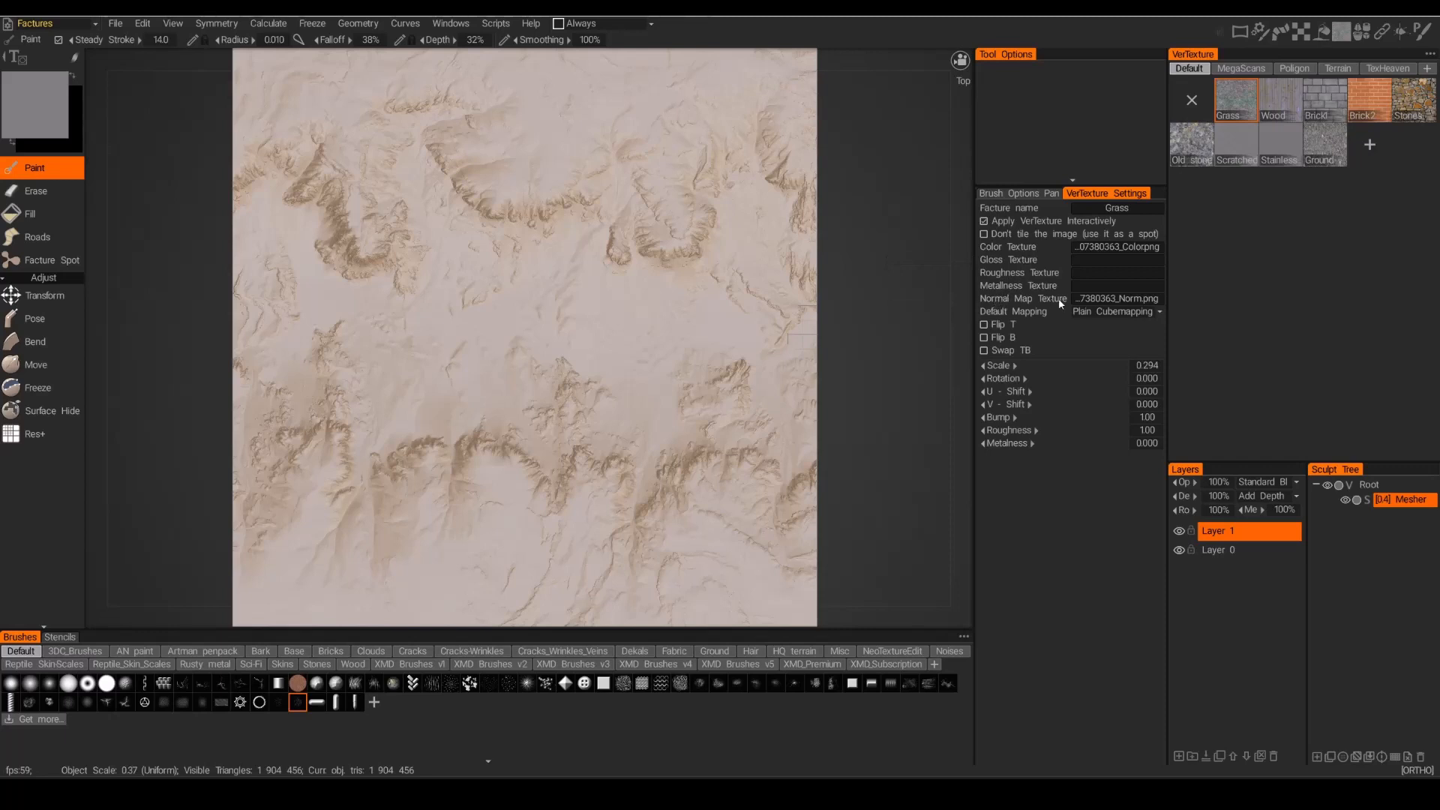
pyautogui.click(1162, 313)
pyautogui.scroll(-1, 884, 299)
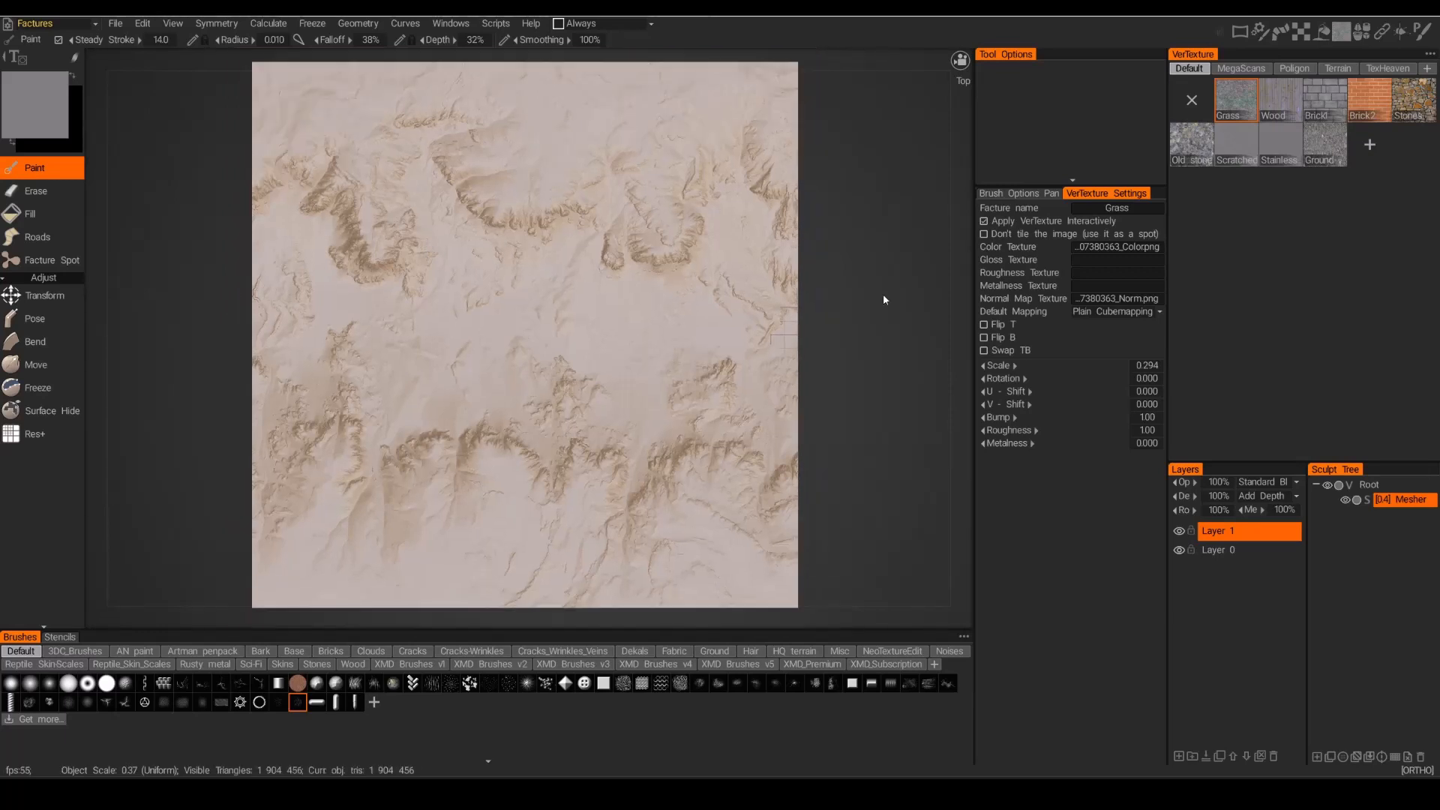
# Apply the DemoGaeaTex VerTexture from the Terrain set over the entire terrain as a single Facture Spot.
pyautogui.click(1336, 68)
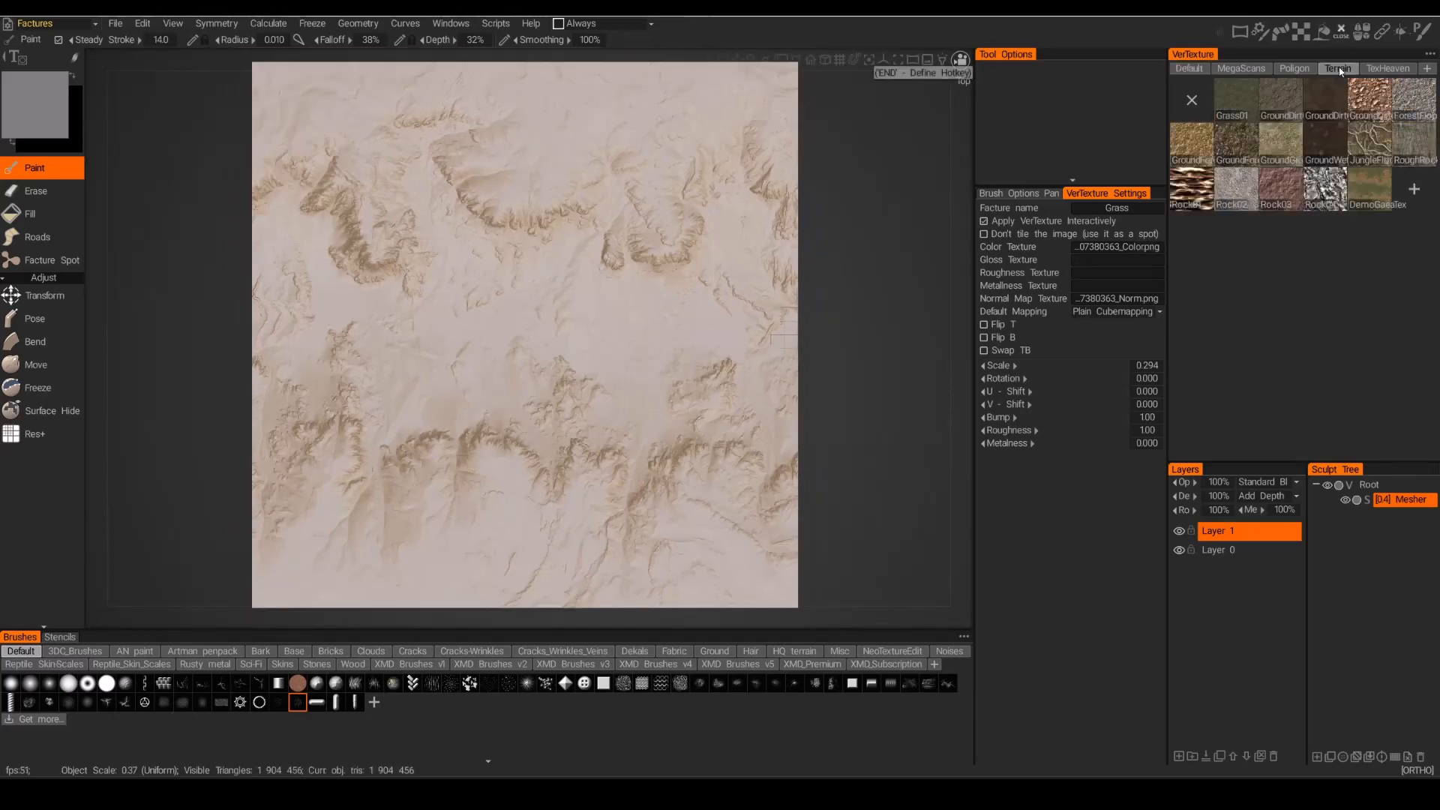
pyautogui.click(1367, 186)
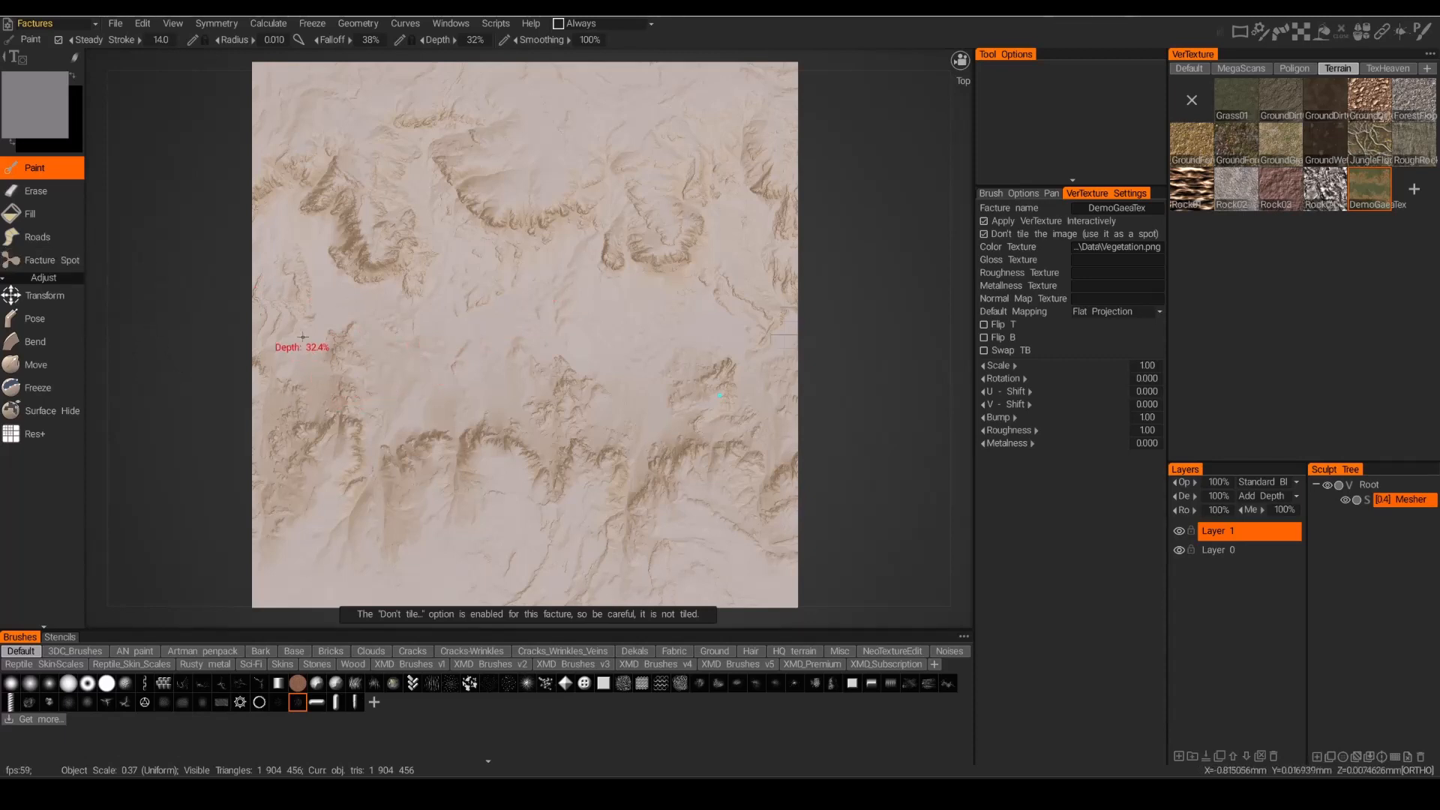
pyautogui.click(38, 261)
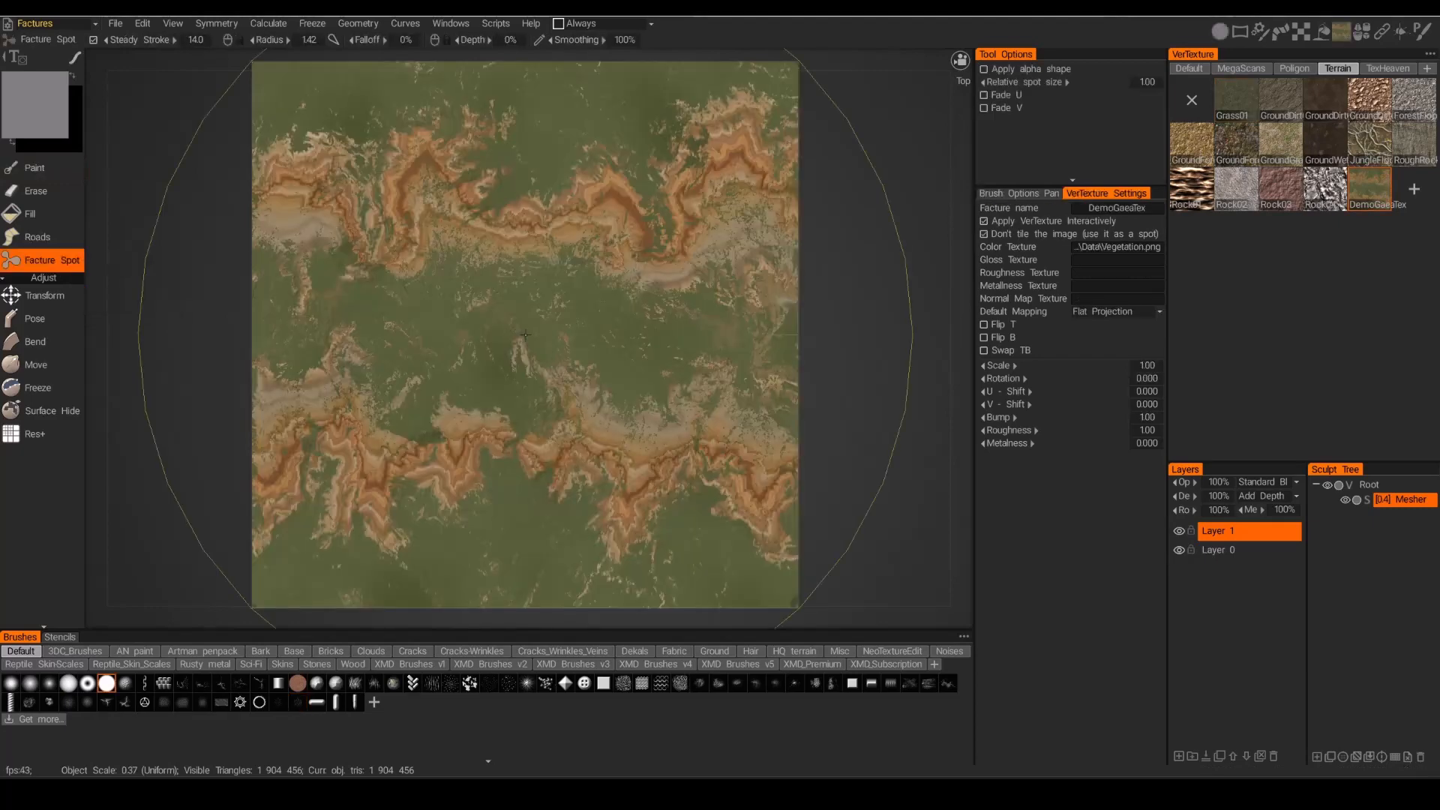
pyautogui.click(525, 335)
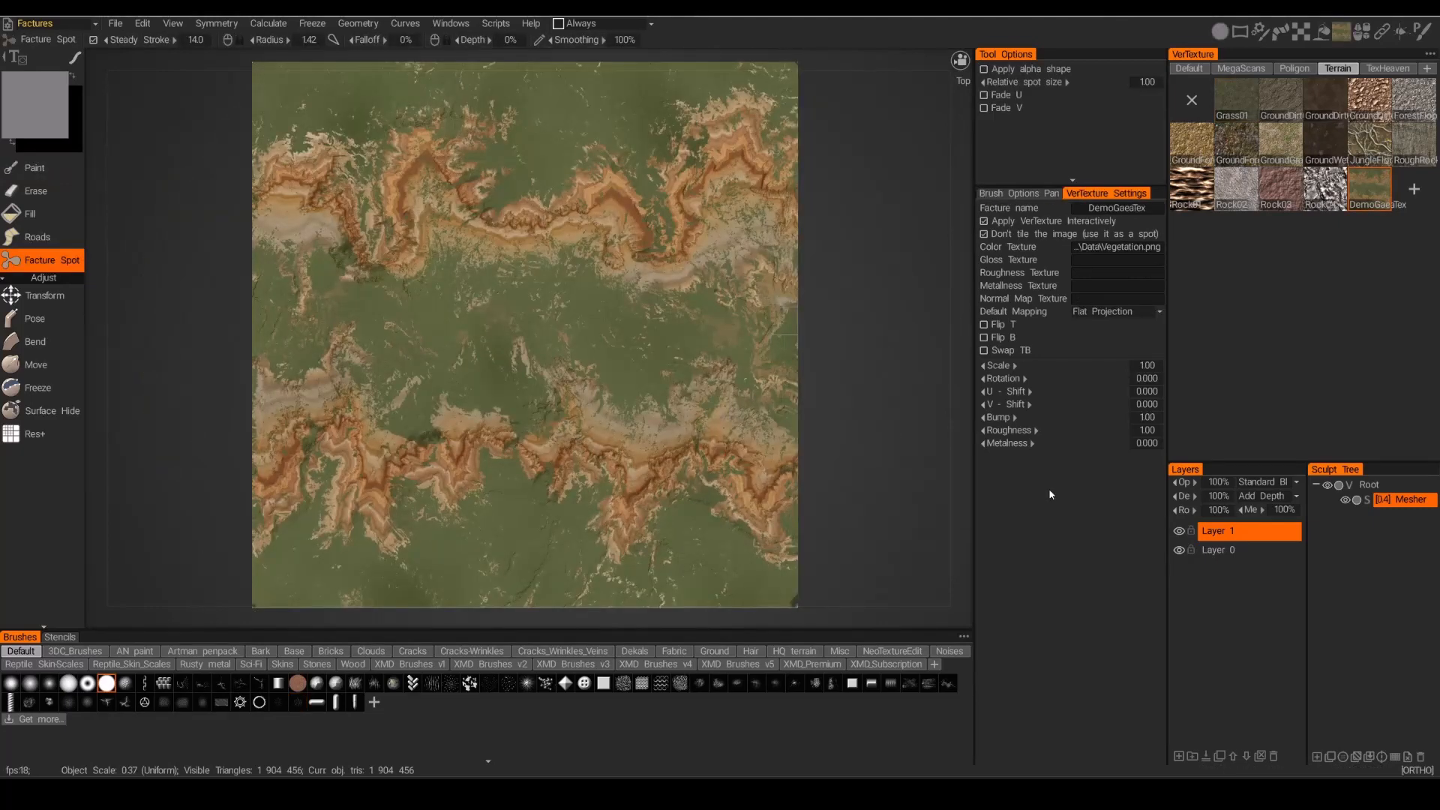
# Check Layer 1 by toggling its visibility, then lock it and rename it Base.
pyautogui.click(1179, 531)
pyautogui.click(1179, 533)
pyautogui.click(1192, 532)
pyautogui.doubleClick(1221, 534)
pyautogui.write('Base')
pyautogui.press('Return')
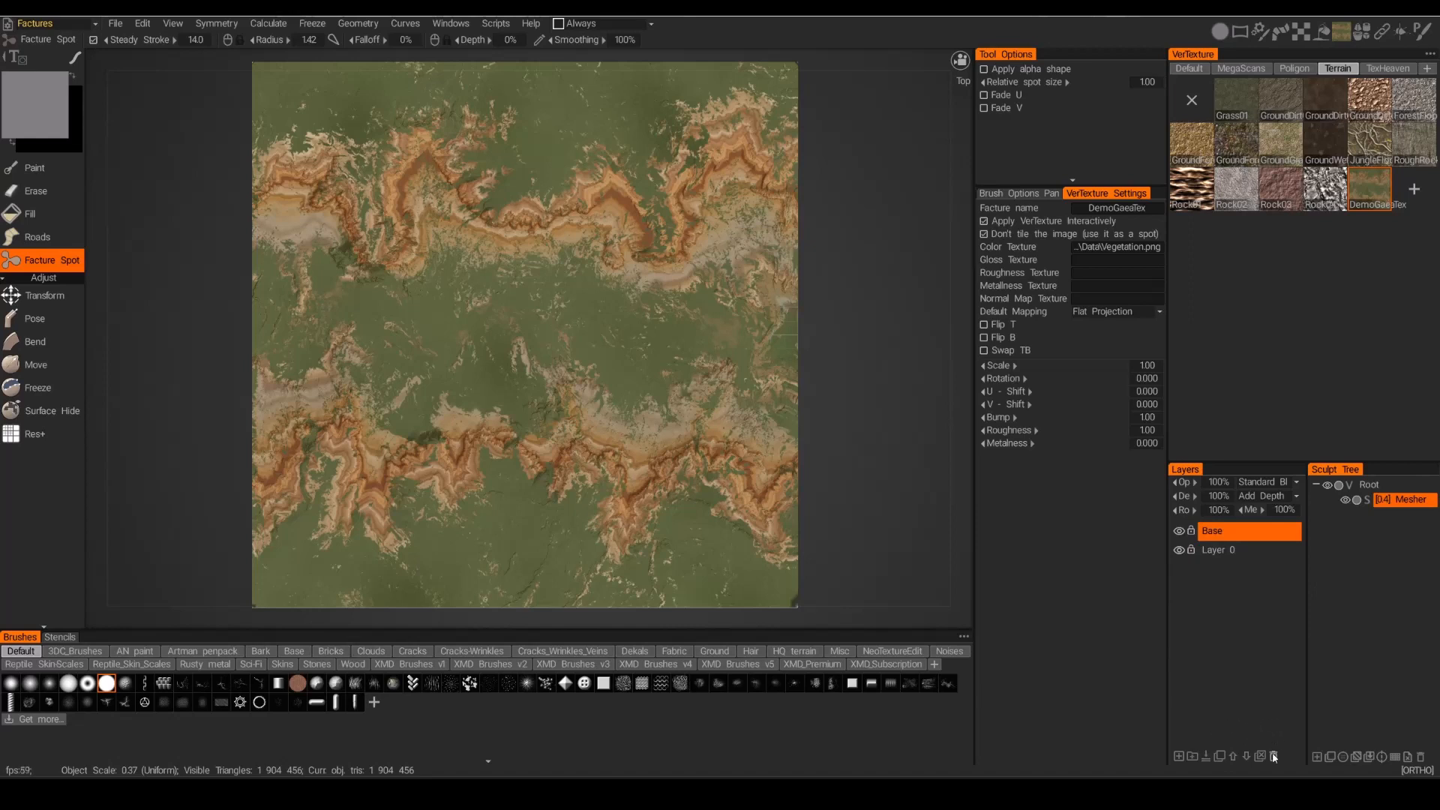
# Add a new layer above Base and select the DemoGaeaTex VerTexture in the Poligon set.
pyautogui.click(1192, 755)
pyautogui.click(1292, 68)
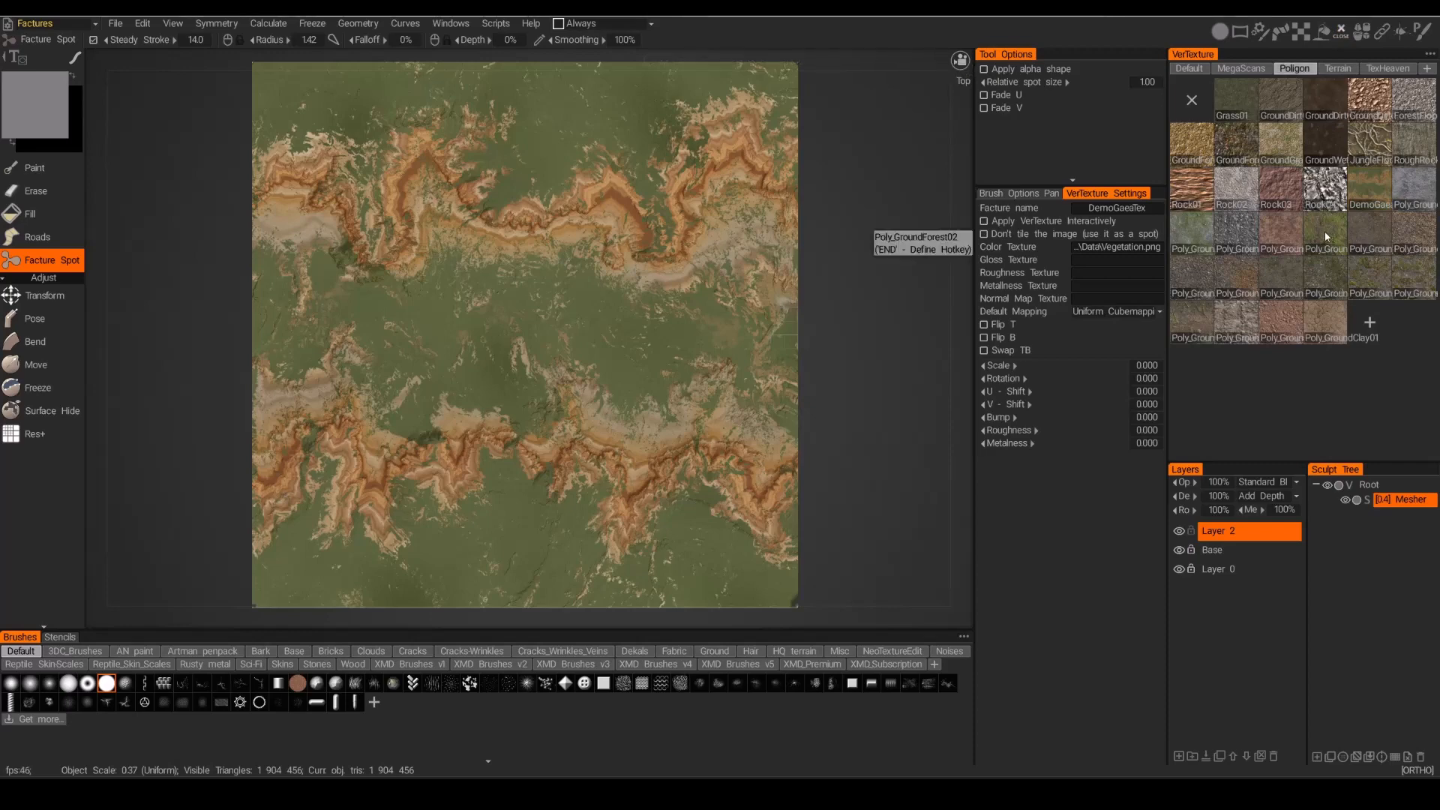
pyautogui.click(1370, 187)
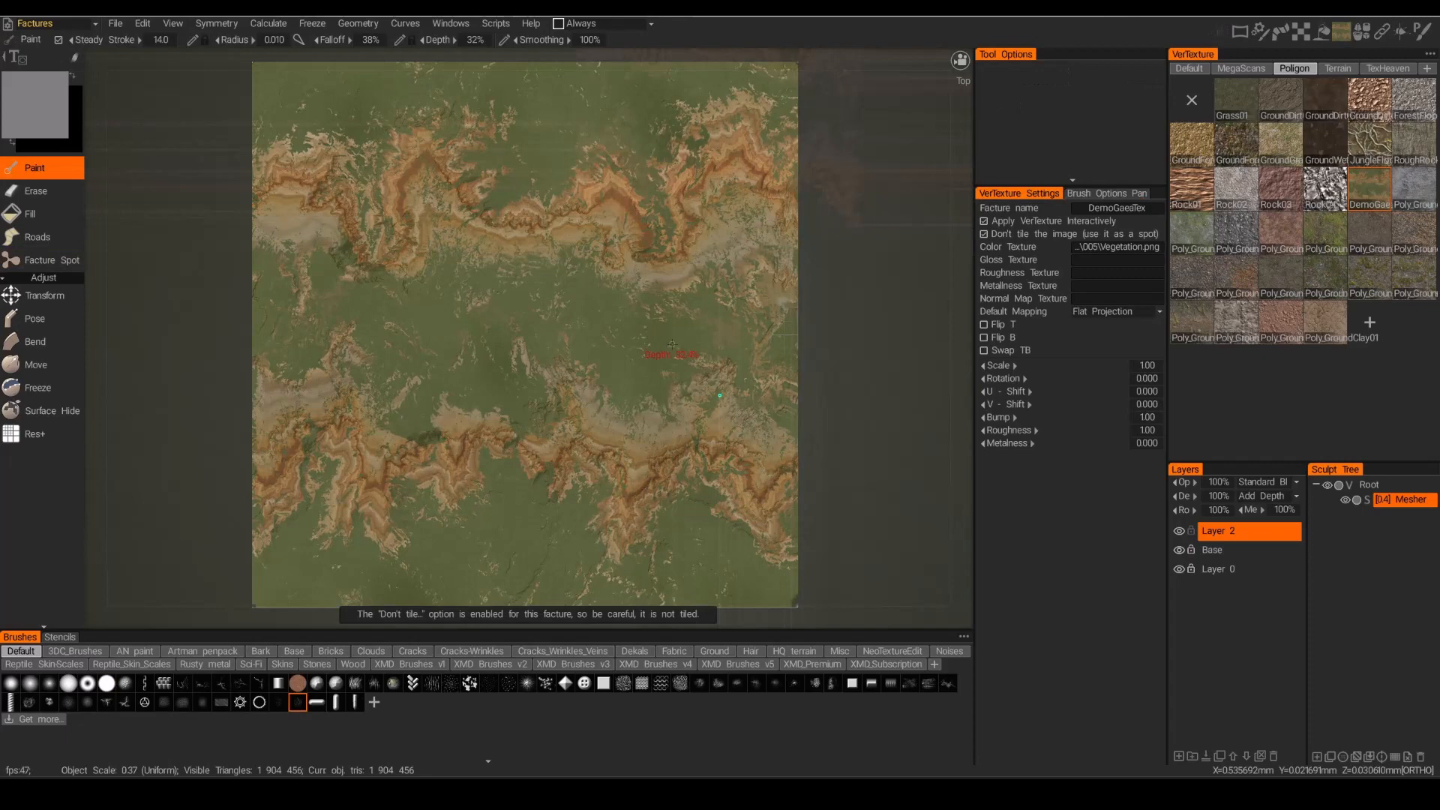
# Examine the color texture across the terrain in perspective view, both up close and from a distance.
pyautogui.press('KP_5')
pyautogui.scroll(-10, 673, 345)
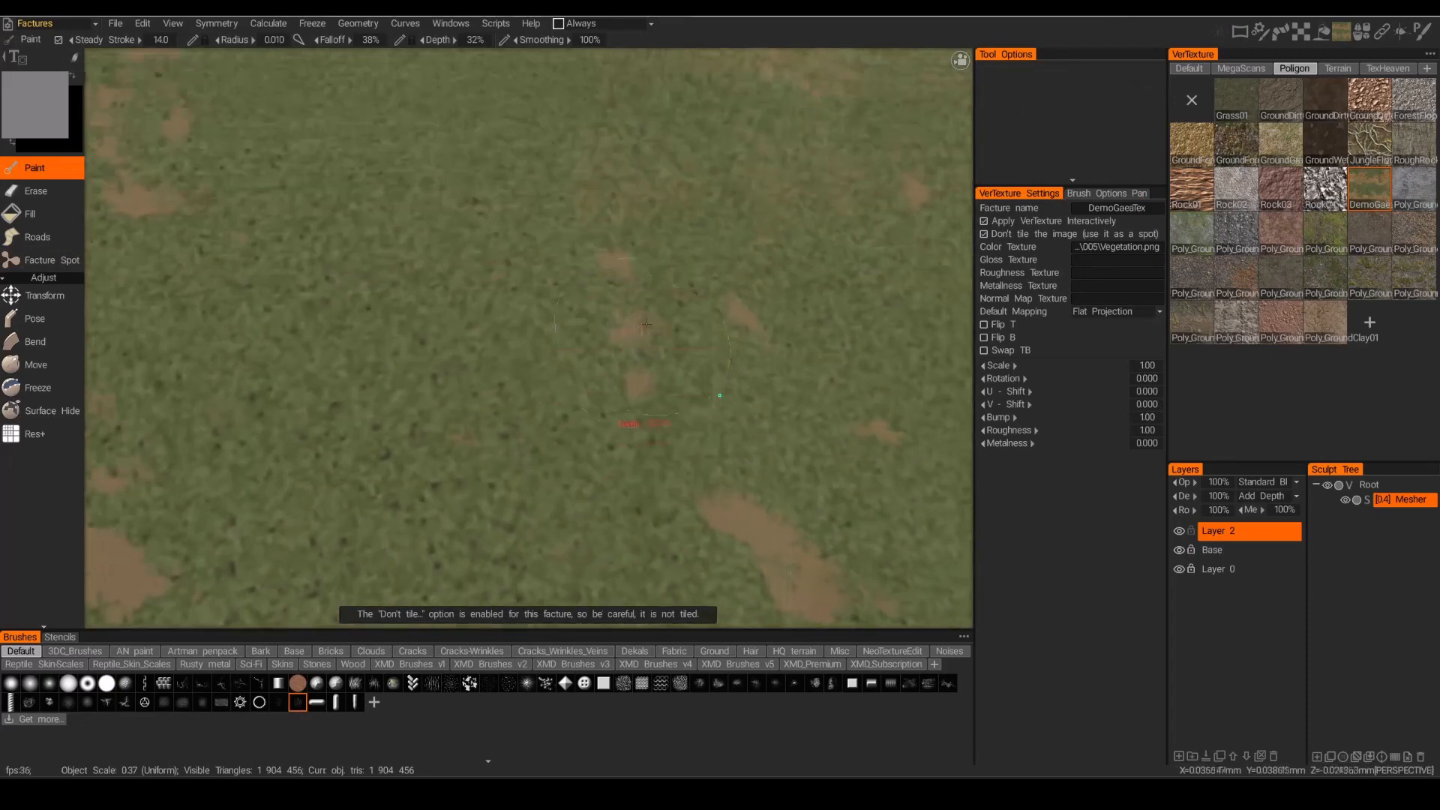
pyautogui.scroll(-5, 556, 358)
pyautogui.moveTo(556, 359)
pyautogui.keyDown('alt'); pyautogui.mouseDown()
pyautogui.moveTo(559, 308)
pyautogui.moveTo(561, 351)
pyautogui.moveTo(576, 349)
pyautogui.mouseUp(); pyautogui.keyUp('alt')
pyautogui.scroll(-3, 561, 355)
pyautogui.scroll(3, 561, 354)
pyautogui.keyDown('alt'); pyautogui.moveTo(599, 326); pyautogui.dragTo(681, 249); pyautogui.keyUp('alt')
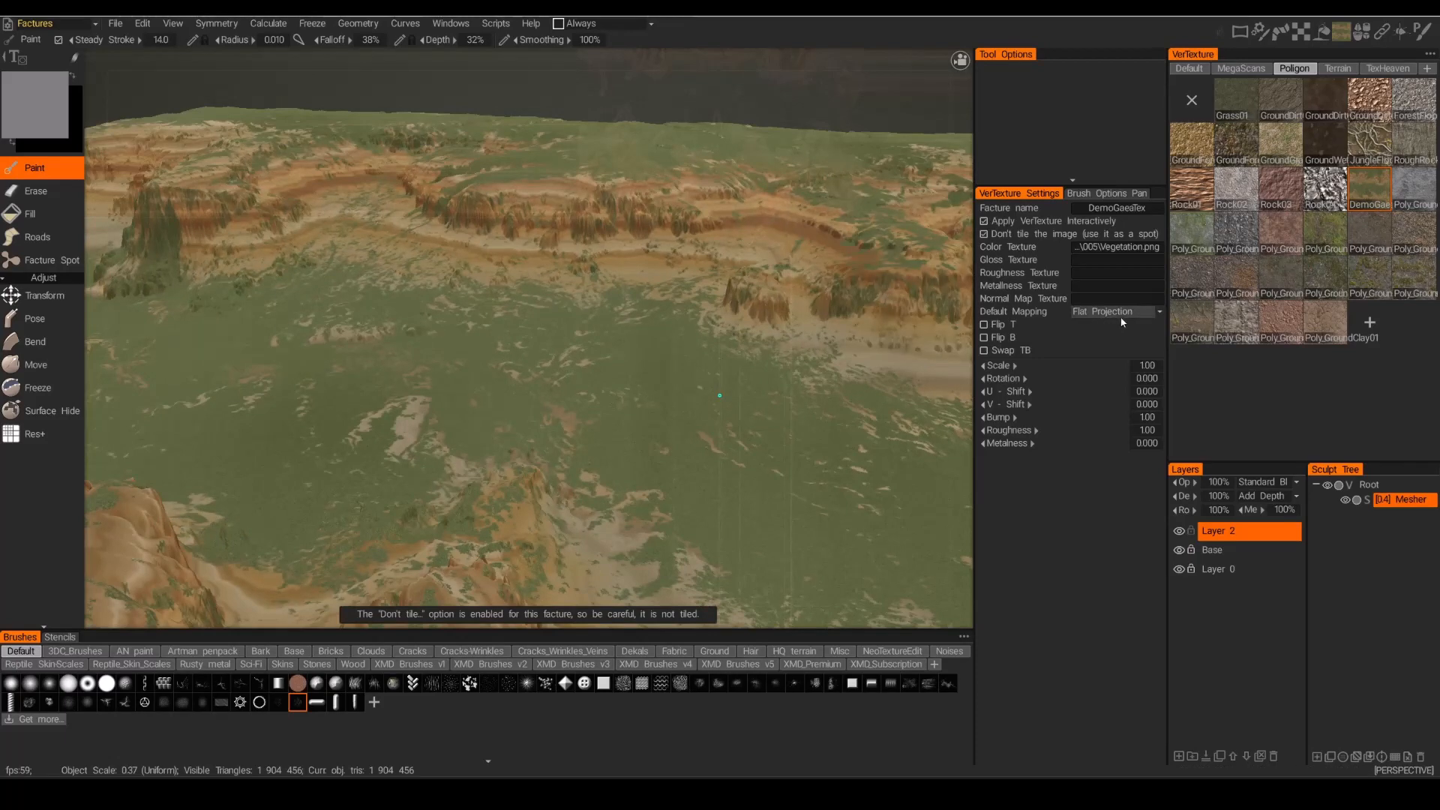
# Select the Poly_GroundForest02 VerTexture and choose Uniform Cubemapping as its default mapping.
pyautogui.click(1325, 238)
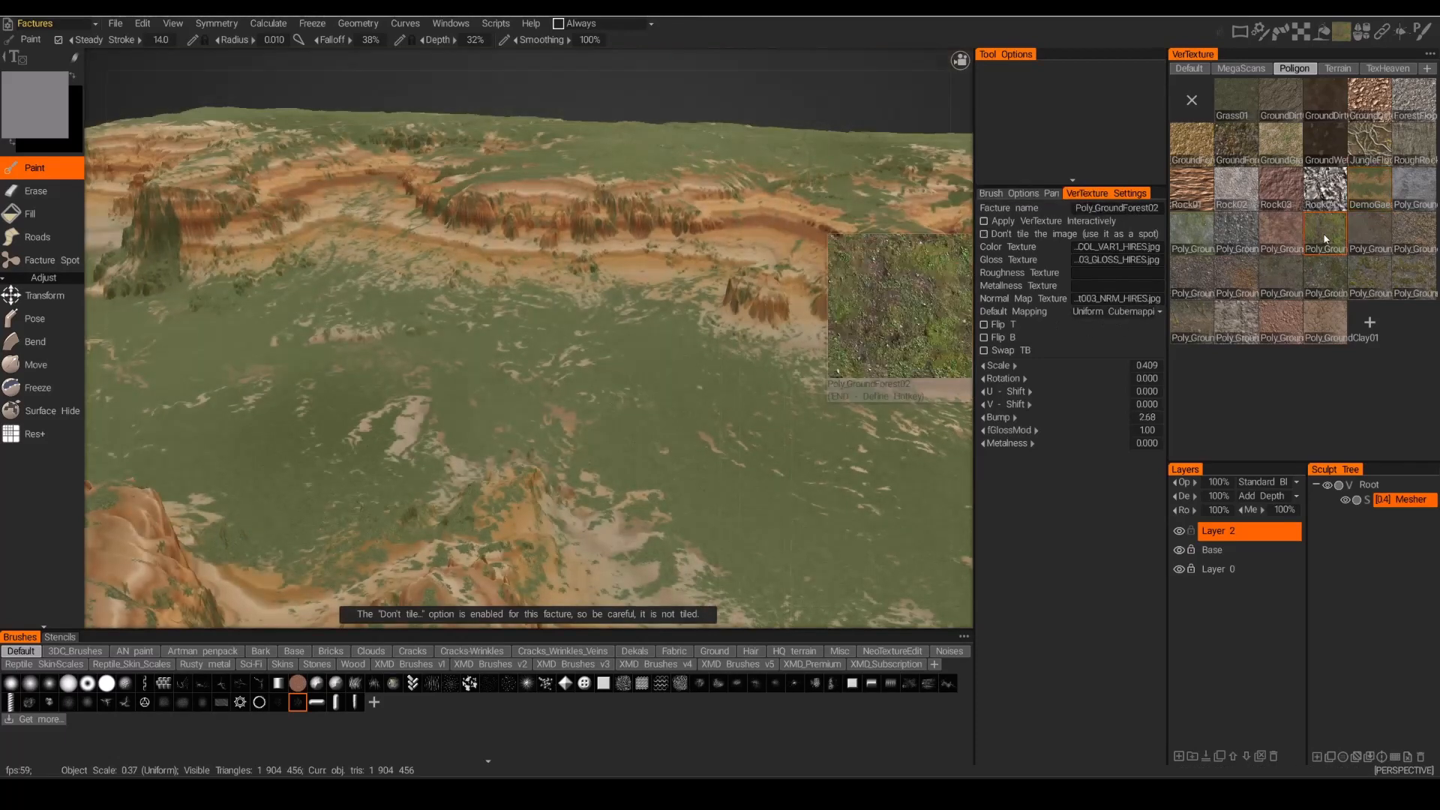
pyautogui.click(1104, 311)
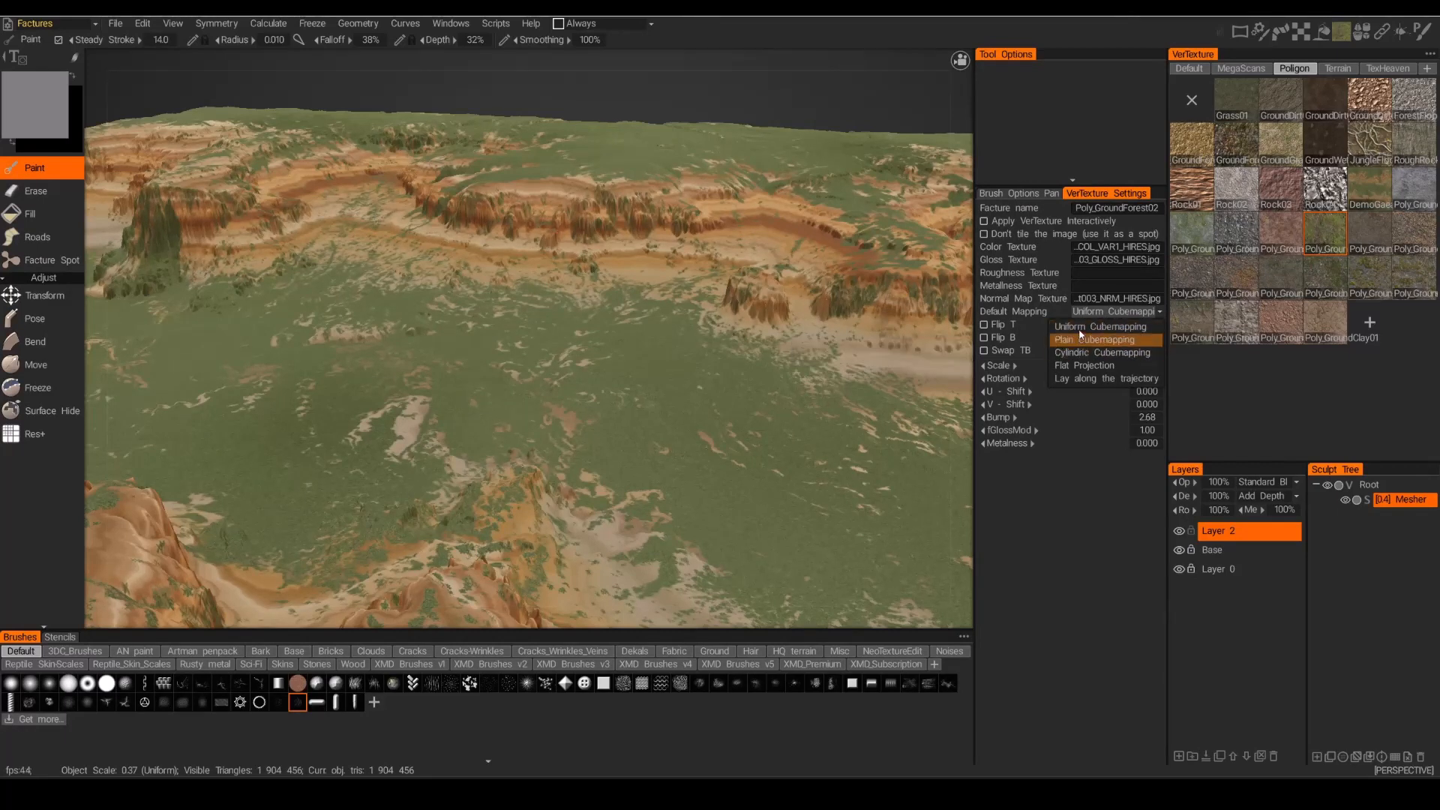
pyautogui.click(1112, 328)
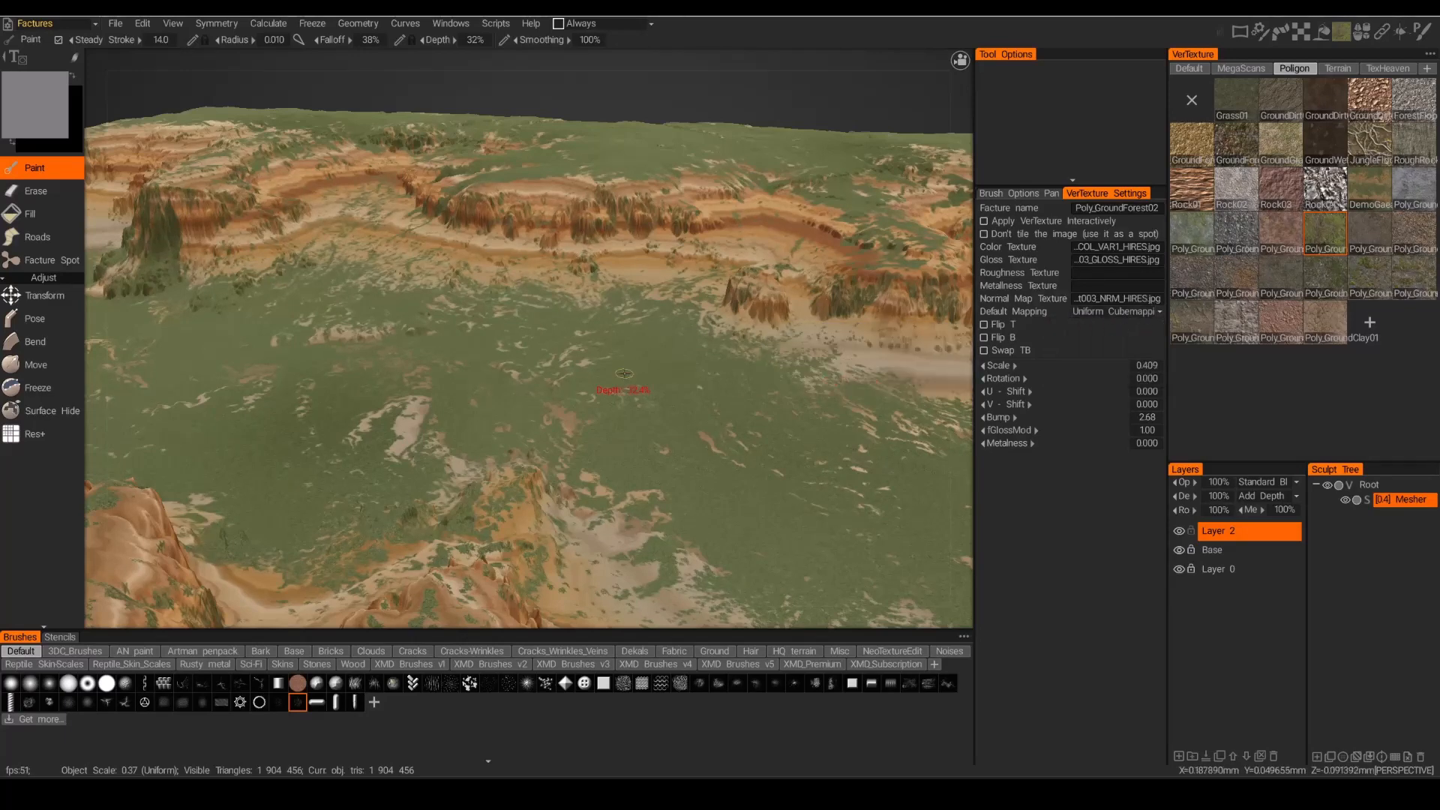
# Examine the stretched texture on the cliffs and the grassy ground around their base at close range.
pyautogui.keyDown('alt'); pyautogui.moveTo(187, 304); pyautogui.dragTo(630, 182); pyautogui.keyUp('alt')
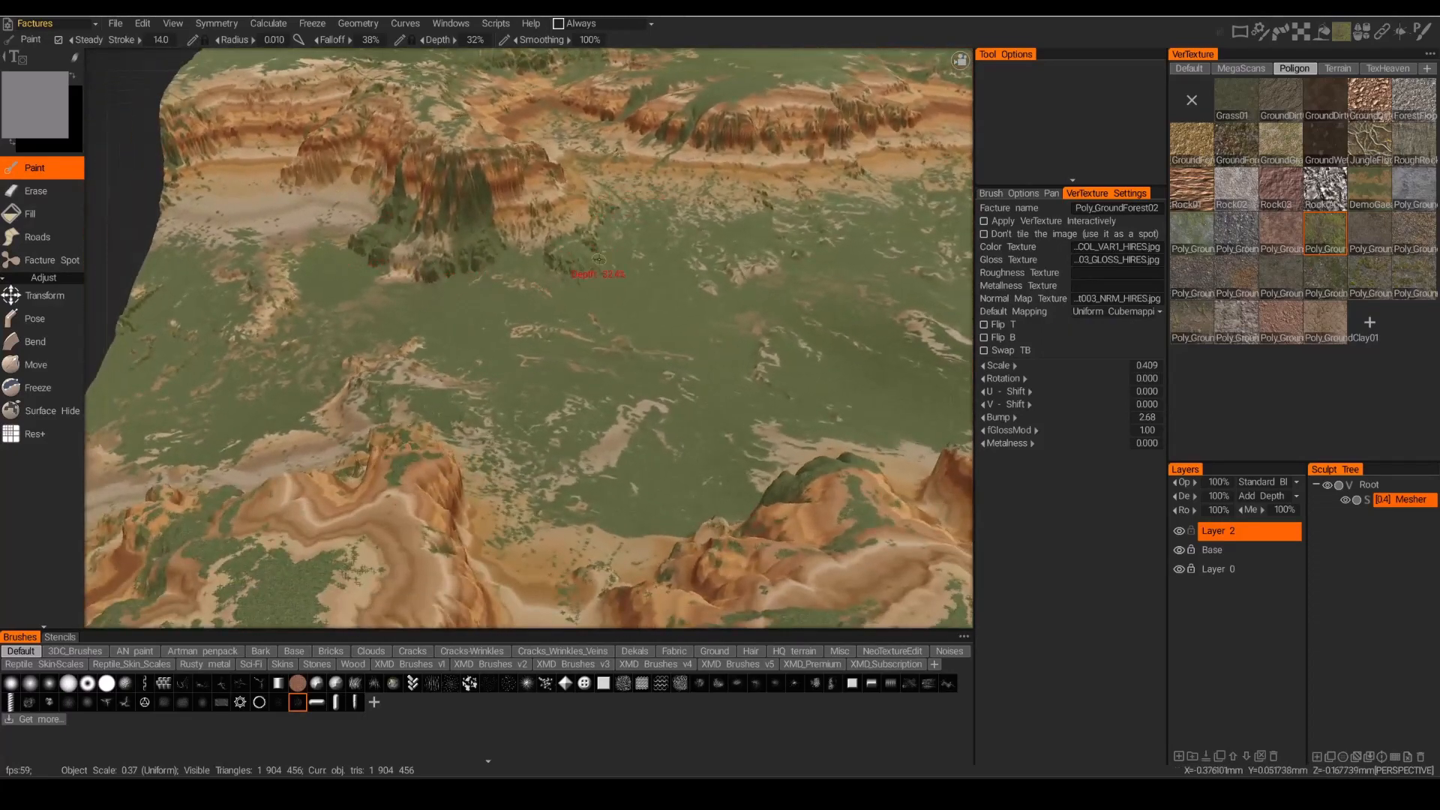
pyautogui.keyDown('alt'); pyautogui.moveTo(537, 260); pyautogui.dragTo(511, 259); pyautogui.keyUp('alt')
pyautogui.keyDown('alt'); pyautogui.moveTo(512, 259); pyautogui.dragTo(511, 375, button='right'); pyautogui.keyUp('alt')
pyautogui.moveTo(512, 375)
pyautogui.keyDown('alt'); pyautogui.mouseDown()
pyautogui.moveTo(518, 409)
pyautogui.moveTo(480, 338)
pyautogui.mouseUp(); pyautogui.keyUp('alt')
pyautogui.scroll(8, 510, 378)
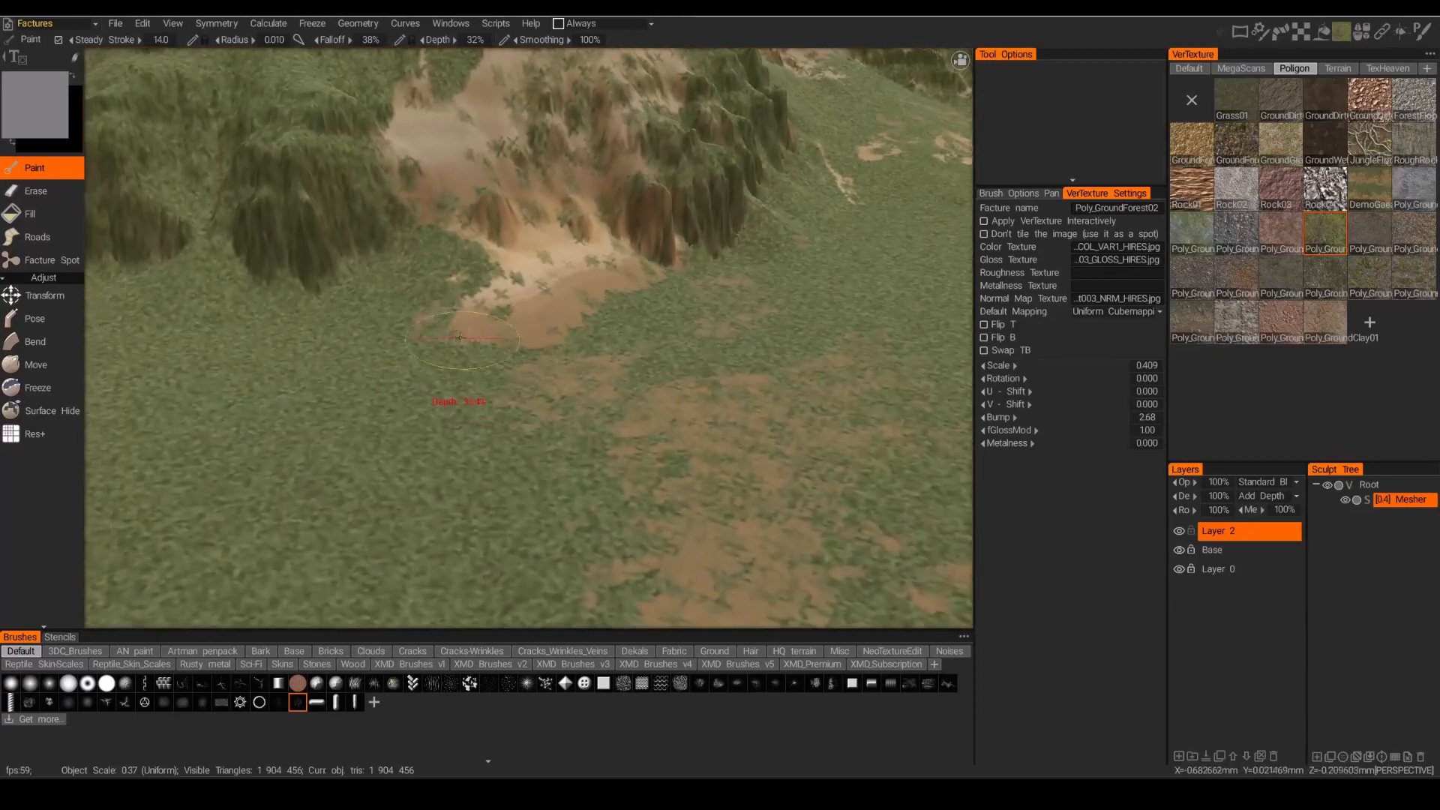
pyautogui.scroll(6, 419, 288)
pyautogui.keyDown('alt'); pyautogui.moveTo(419, 288); pyautogui.dragTo(482, 264); pyautogui.keyUp('alt')
pyautogui.scroll(-8, 473, 330)
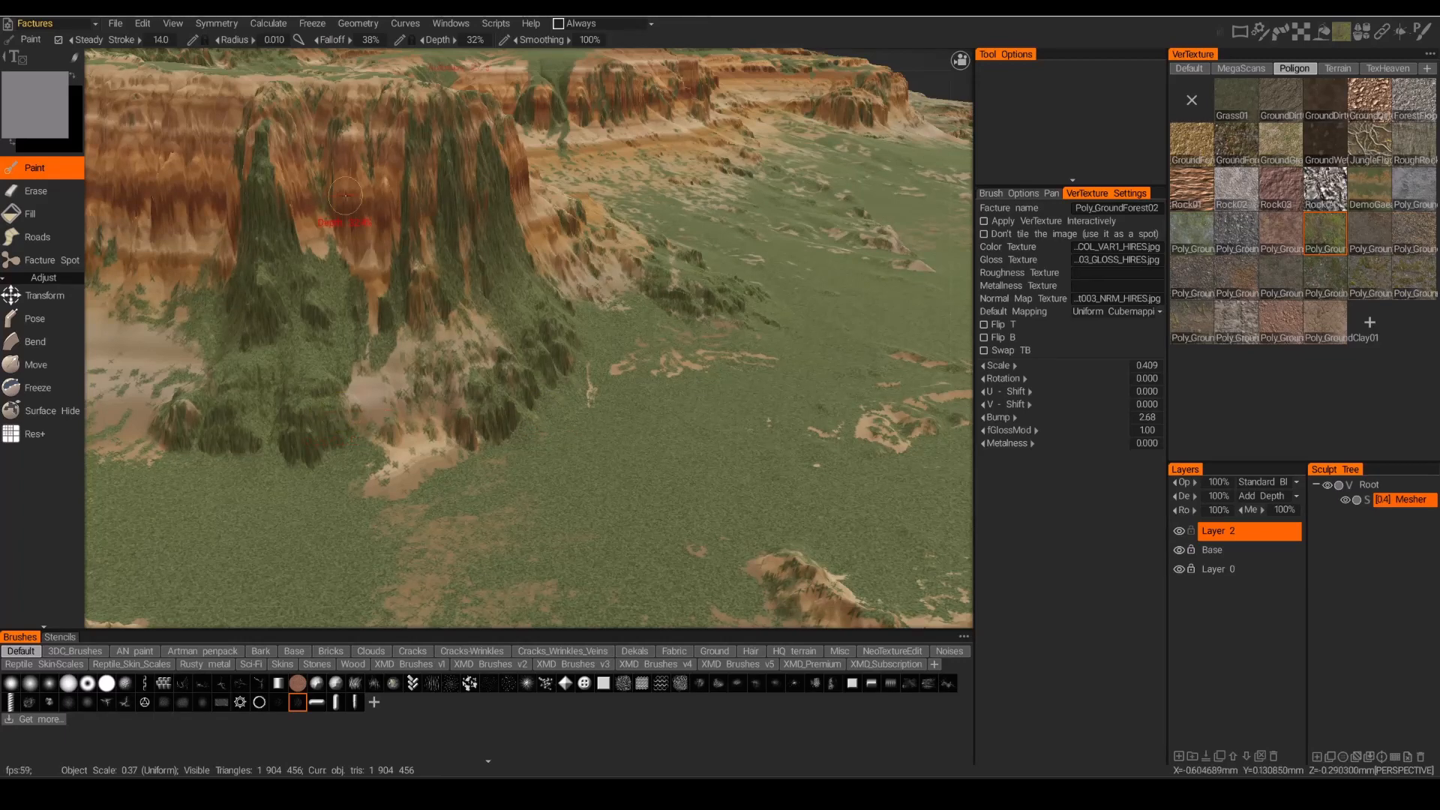
pyautogui.keyDown('alt'); pyautogui.moveTo(360, 330); pyautogui.dragTo(408, 360); pyautogui.keyUp('alt')
pyautogui.scroll(5, 412, 406)
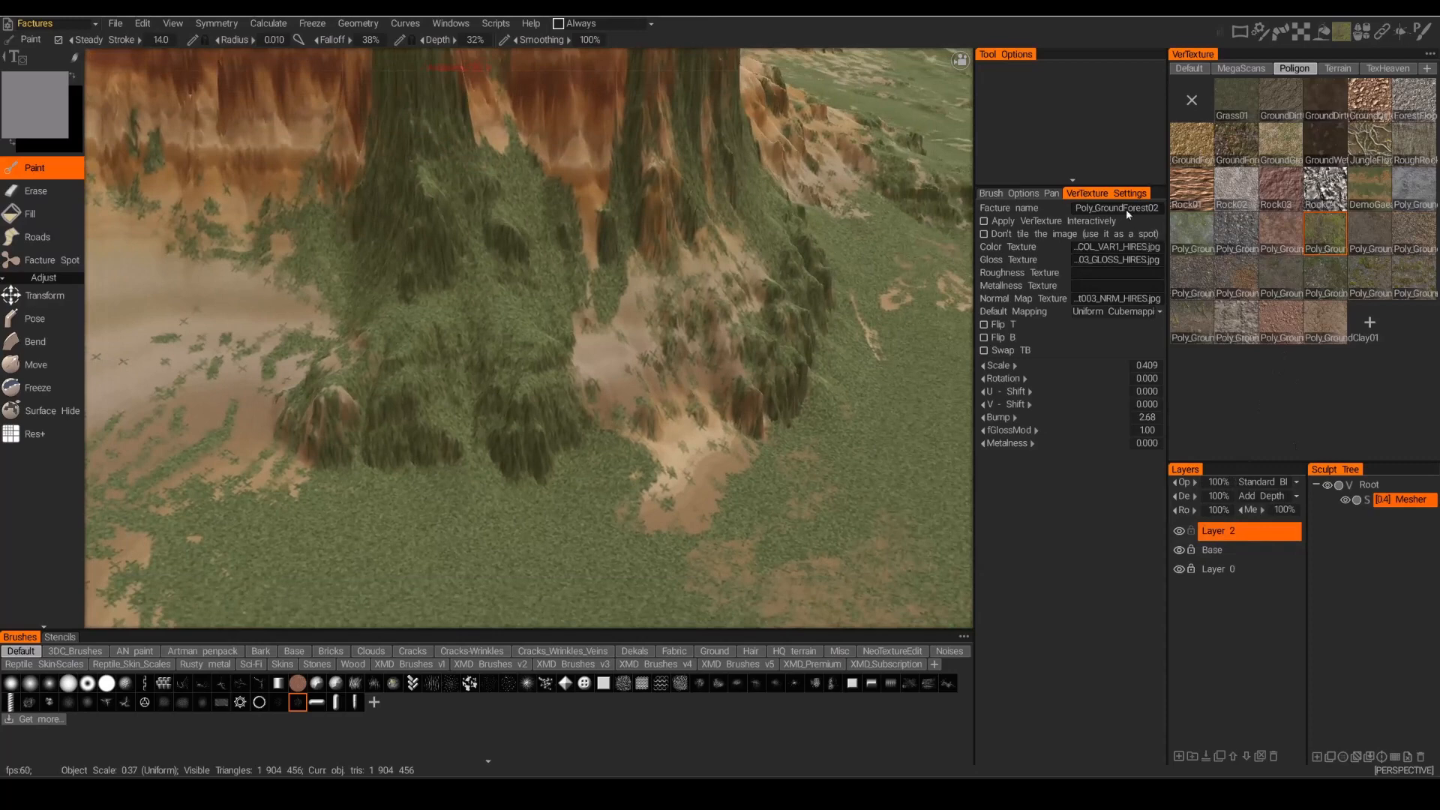
# Copy the facture name Poly_GroundForest02 and rename Layer 2 with it.
pyautogui.click(1096, 211)
pyautogui.hotkey('ctrl', 'c')
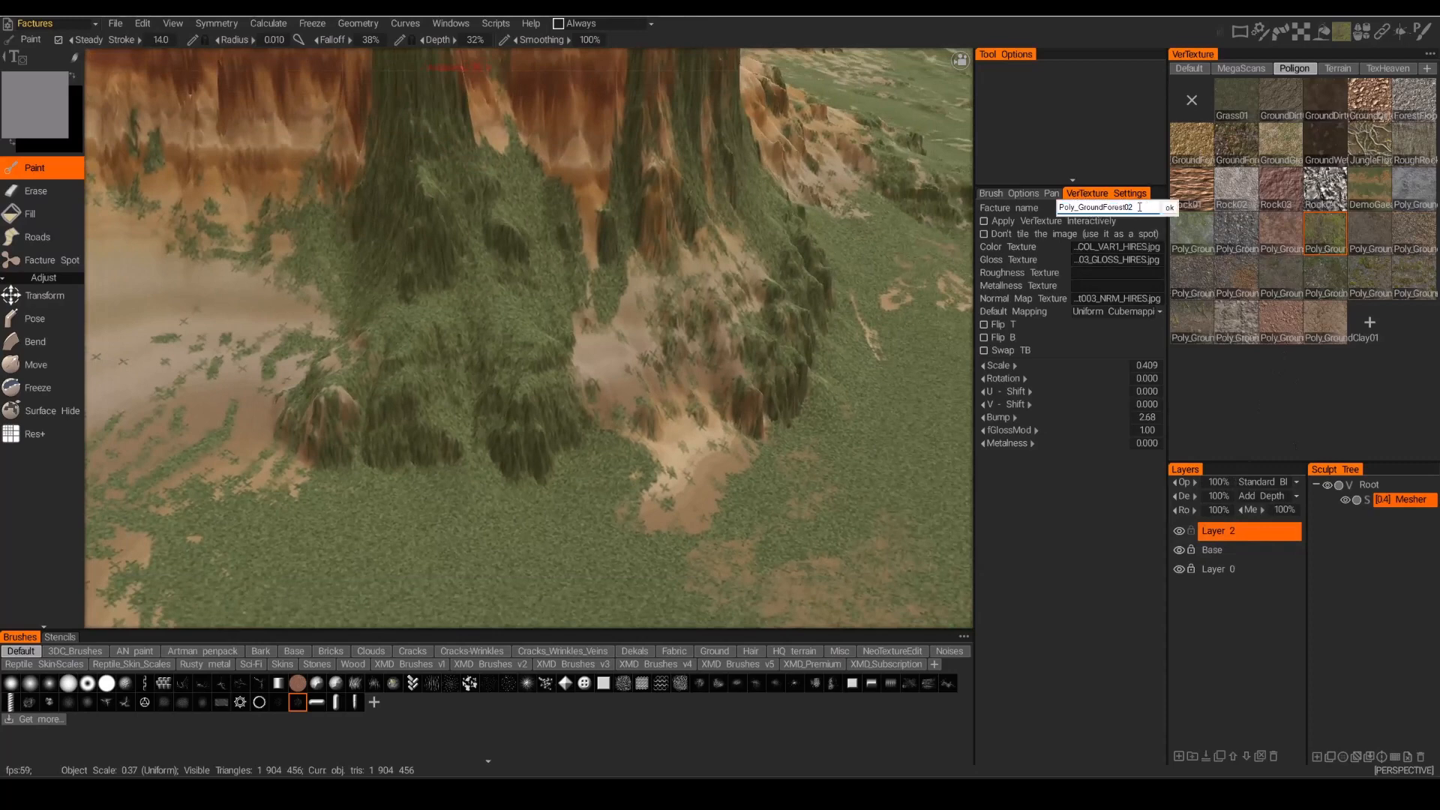
pyautogui.click(1216, 570)
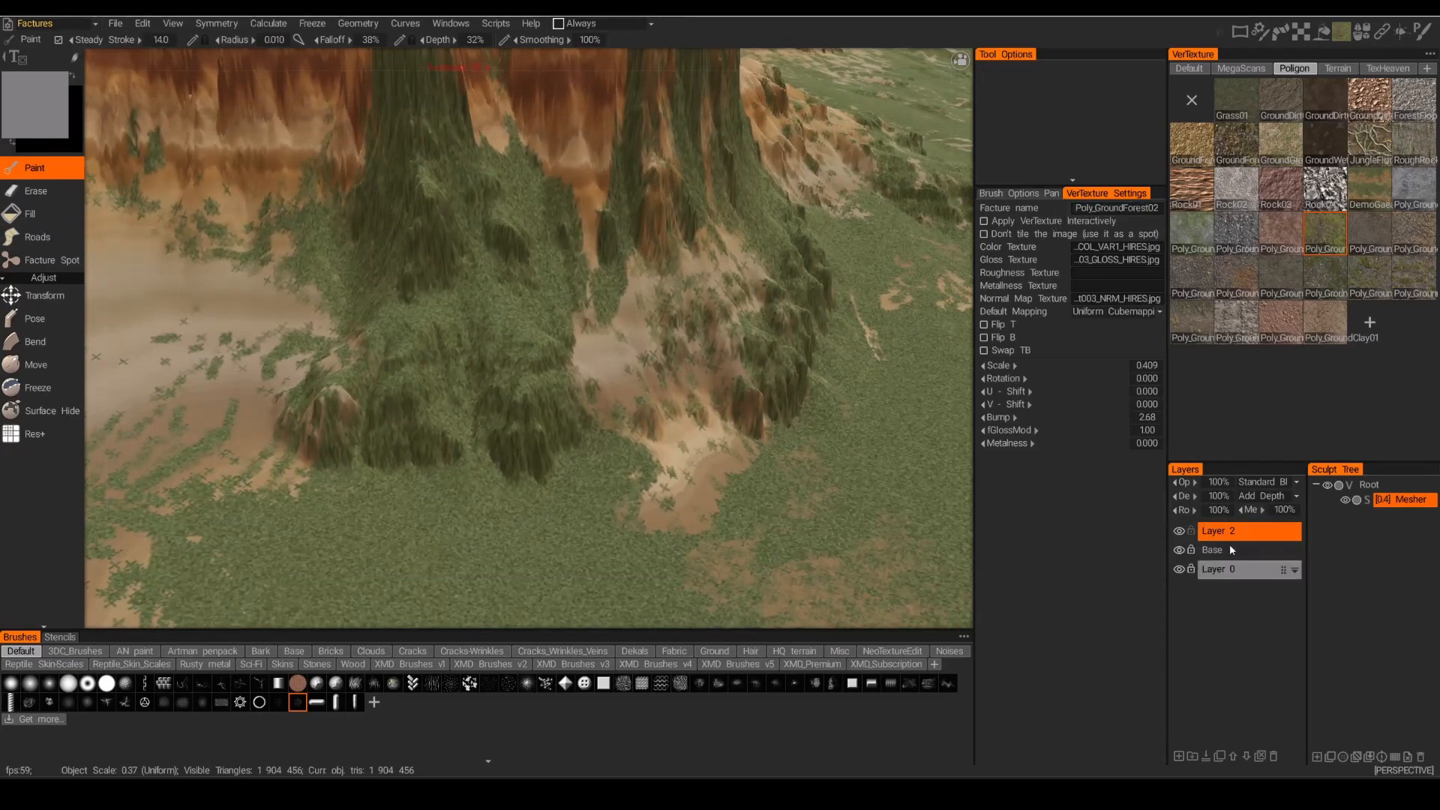
pyautogui.doubleClick(1217, 532)
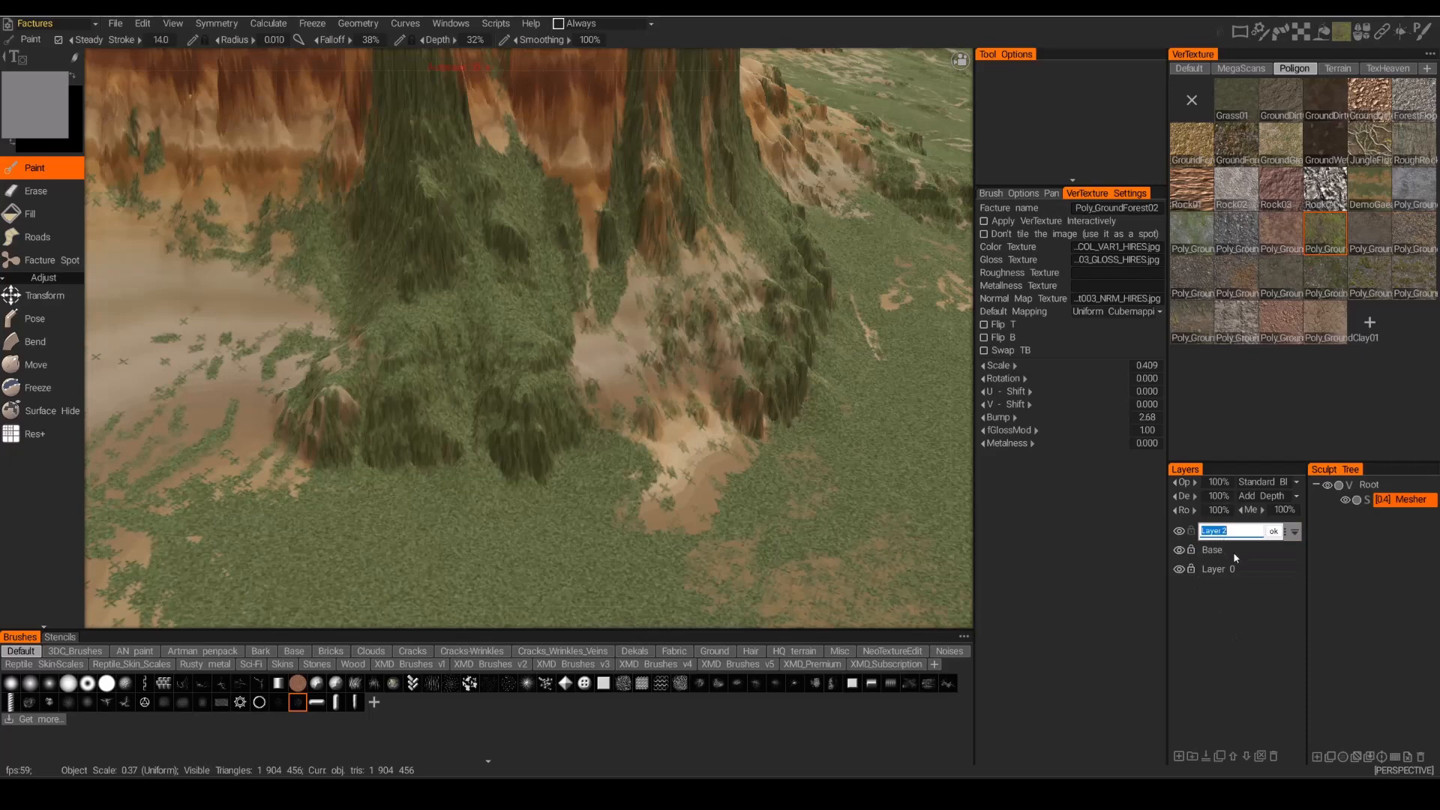
pyautogui.hotkey('ctrl', 'v')
pyautogui.press('Return')
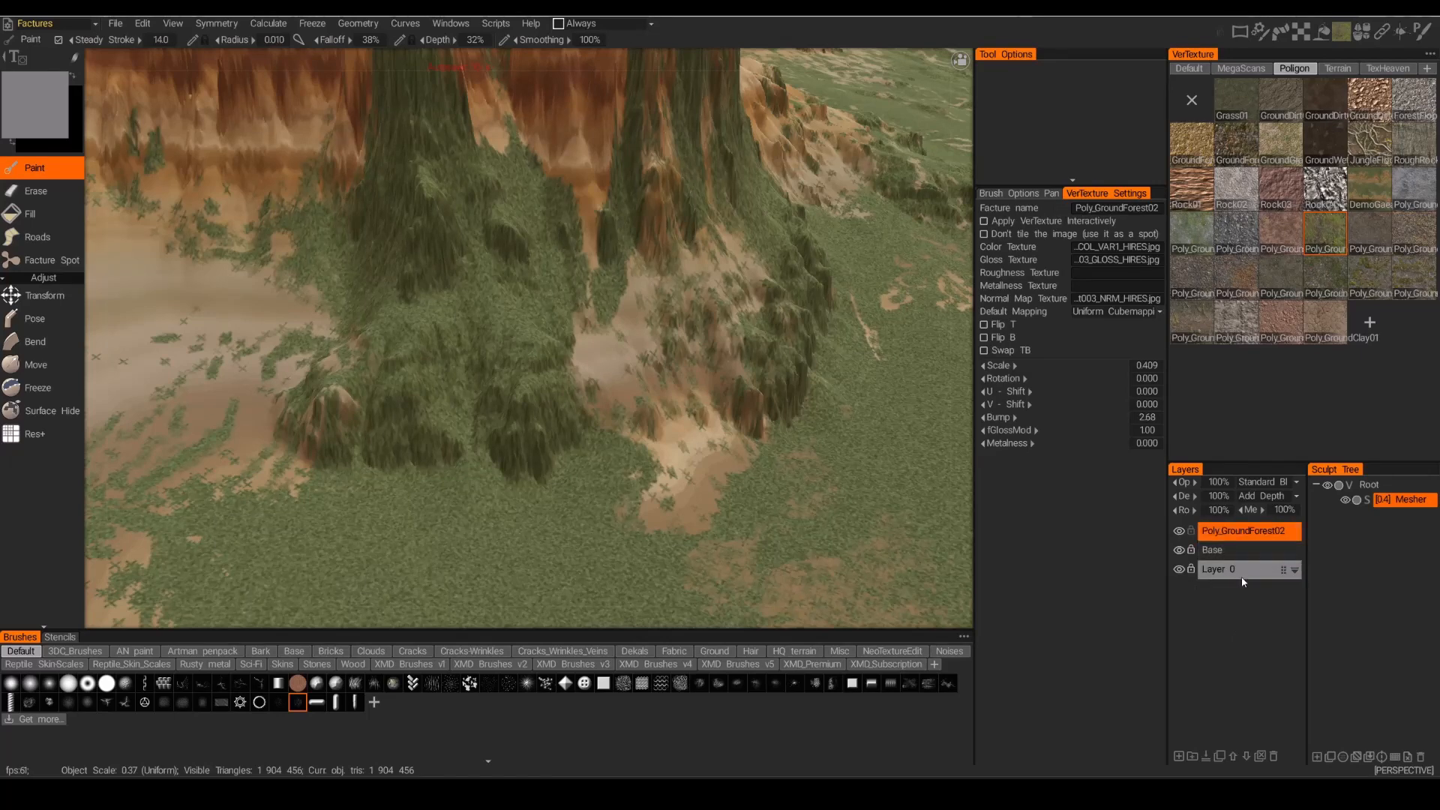
# Paint a first patch of the Poly_GroundForest02 texture on the ground at the foot of the grassy cliff.
pyautogui.moveTo(480, 465)
pyautogui.keyDown('alt'); pyautogui.mouseDown()
pyautogui.moveTo(618, 438)
pyautogui.moveTo(517, 427)
pyautogui.moveTo(442, 445)
pyautogui.mouseUp(); pyautogui.keyUp('alt')
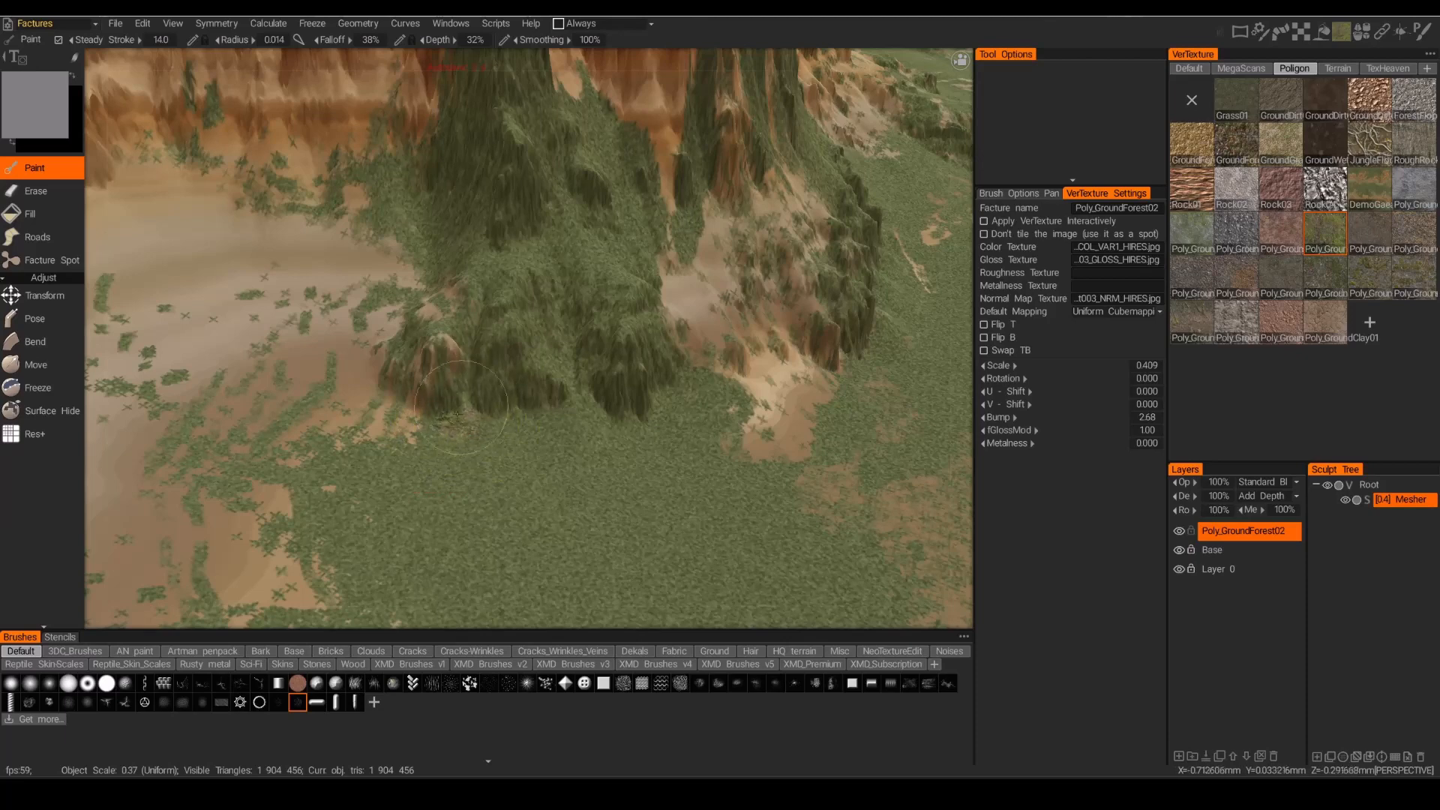
pyautogui.keyDown('alt'); pyautogui.moveTo(477, 429); pyautogui.dragTo(498, 456); pyautogui.keyUp('alt')
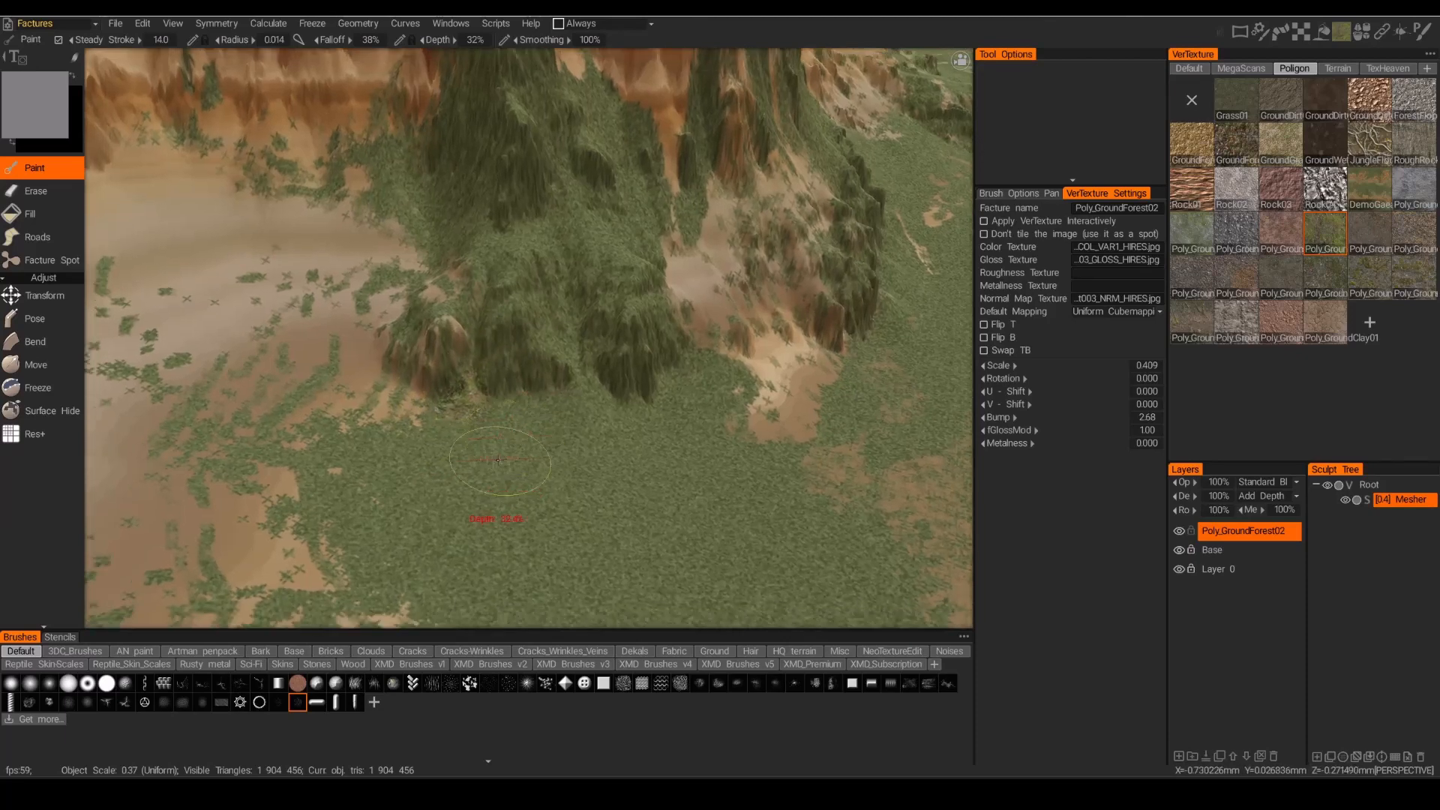
pyautogui.keyDown('alt'); pyautogui.moveTo(498, 456); pyautogui.dragTo(531, 488, button='right'); pyautogui.keyUp('alt')
pyautogui.keyDown('alt'); pyautogui.moveTo(530, 488); pyautogui.dragTo(537, 455); pyautogui.keyUp('alt')
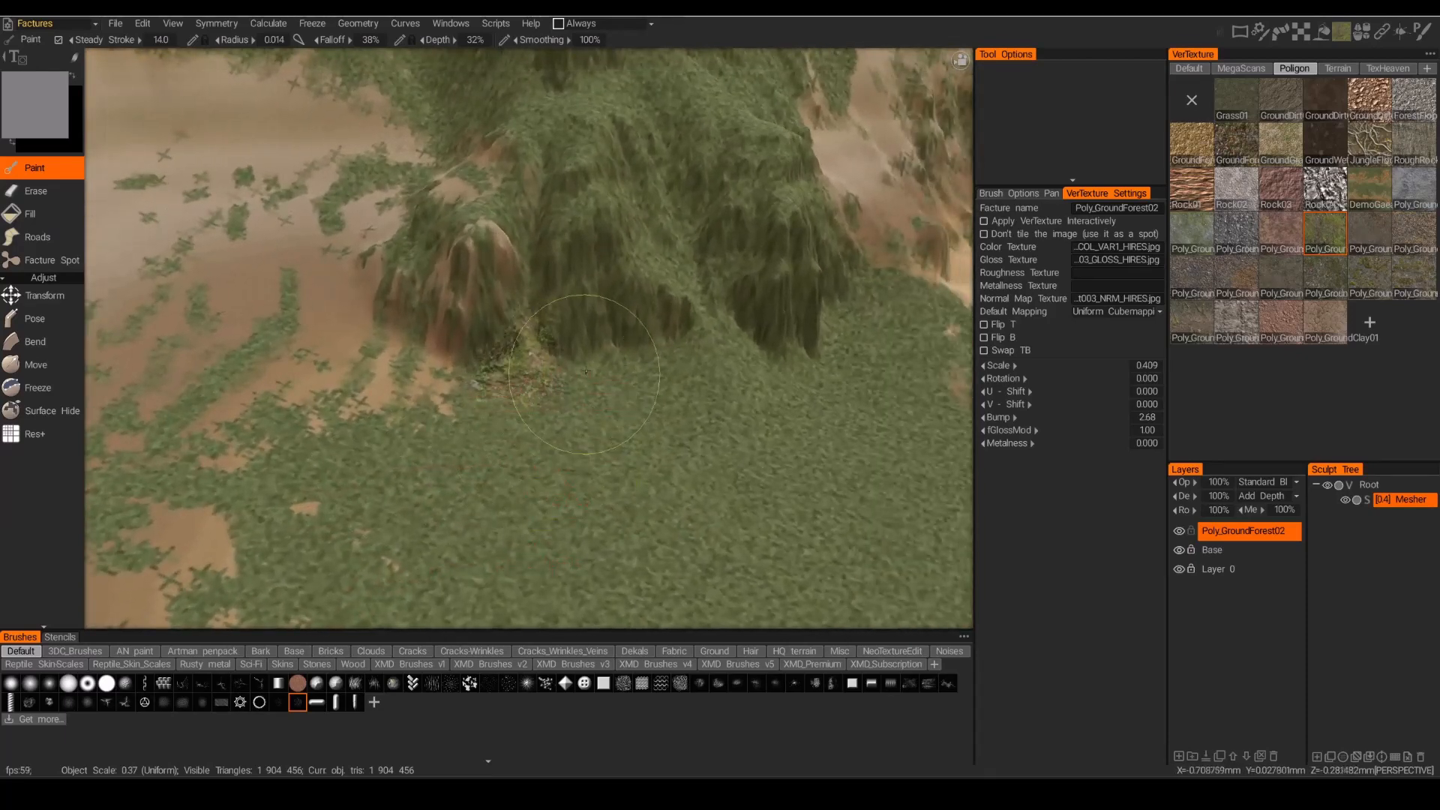
pyautogui.moveTo(466, 416)
pyautogui.mouseDown()
pyautogui.moveTo(414, 363)
pyautogui.moveTo(386, 406)
pyautogui.moveTo(450, 353)
pyautogui.moveTo(593, 352)
pyautogui.moveTo(533, 338)
pyautogui.mouseUp()
pyautogui.moveTo(606, 421)
pyautogui.mouseDown(button='right')
pyautogui.moveTo(673, 421)
pyautogui.moveTo(595, 427)
pyautogui.mouseUp(button='right')
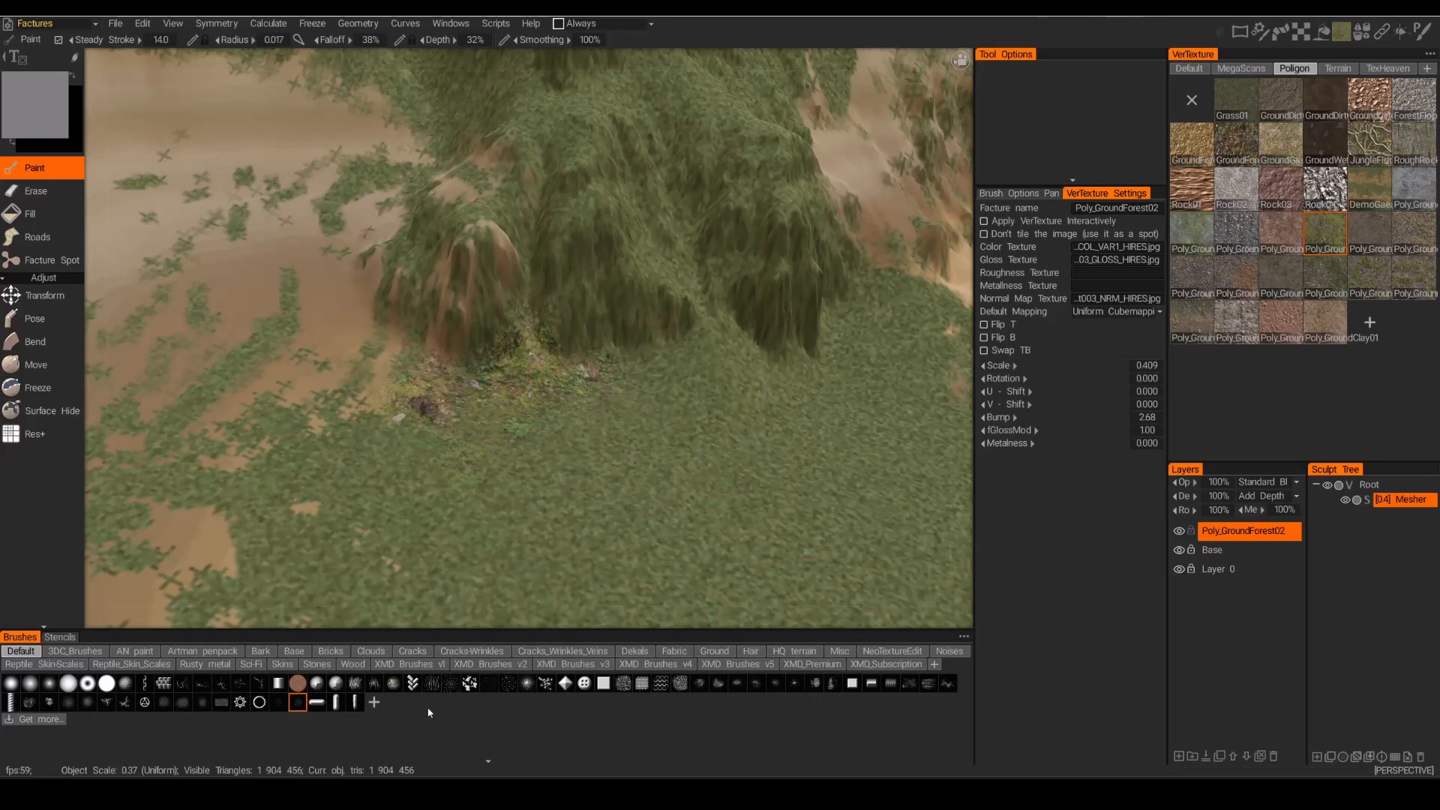
# Switch to a more irregular brush alpha and extend the forest ground to both sides of the first patch, with radius about 0.012.
pyautogui.click(834, 687)
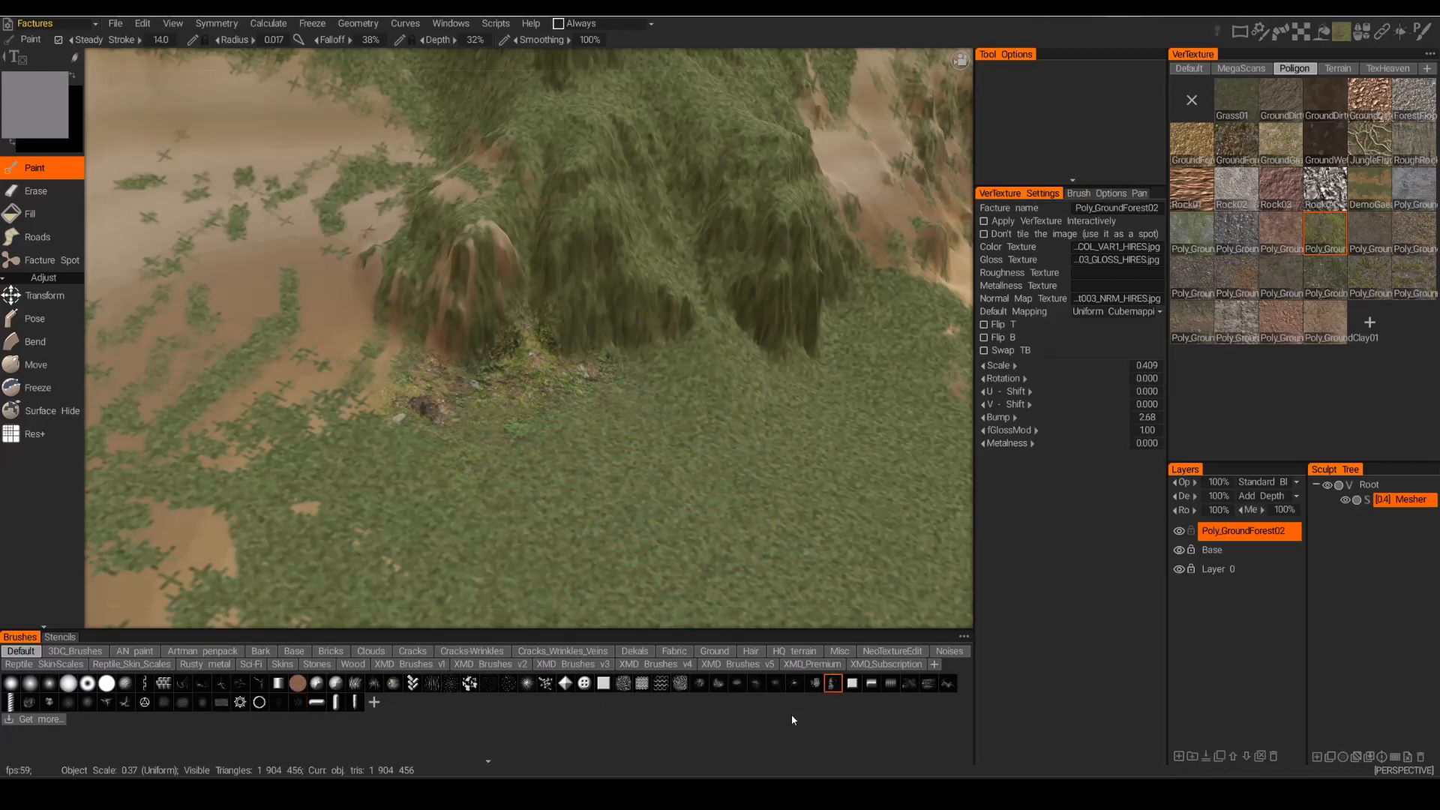
pyautogui.moveTo(574, 381); pyautogui.dragTo(517, 391, button='right')
pyautogui.moveTo(637, 373)
pyautogui.mouseDown()
pyautogui.moveTo(721, 337)
pyautogui.moveTo(727, 362)
pyautogui.moveTo(652, 397)
pyautogui.mouseUp()
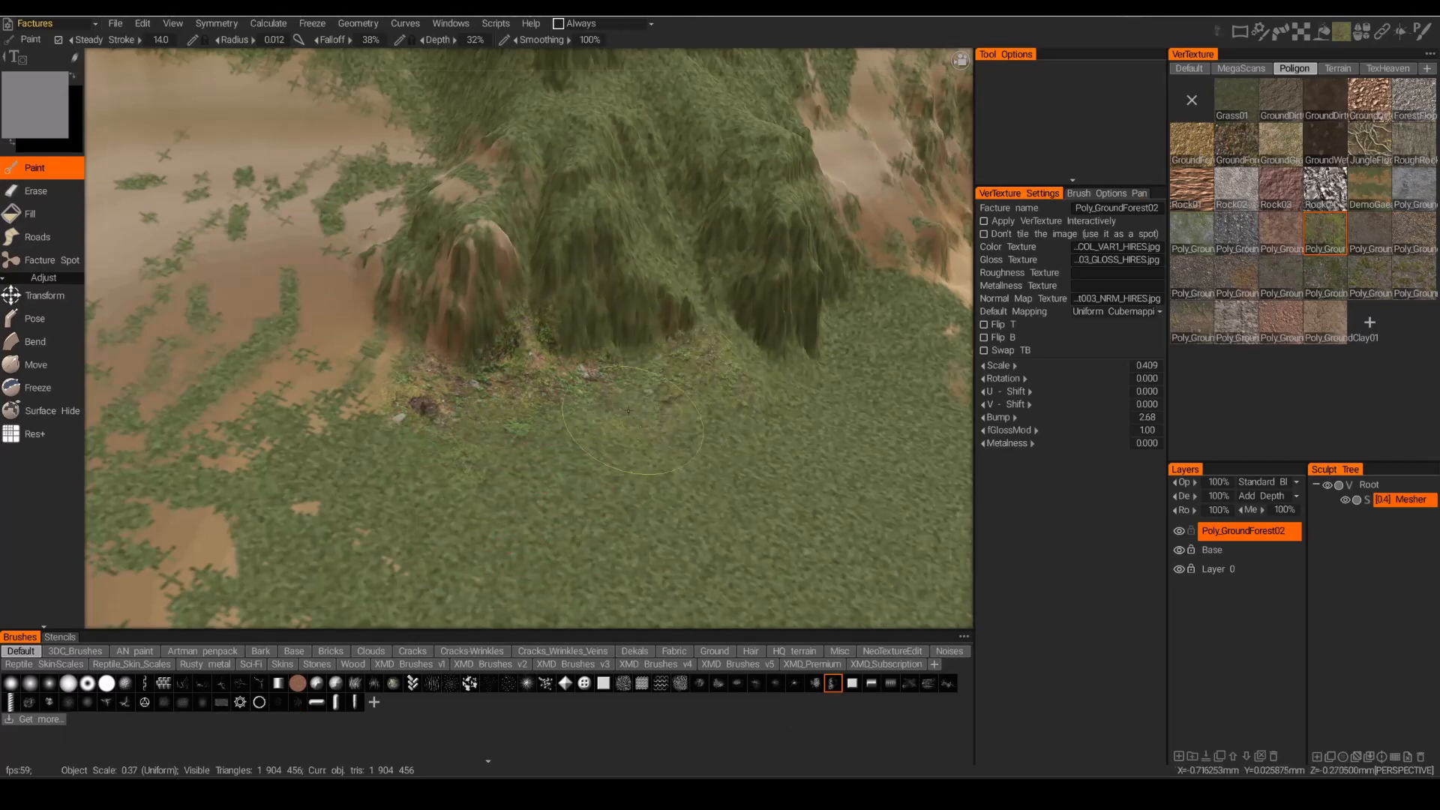
pyautogui.moveTo(545, 444); pyautogui.dragTo(517, 467)
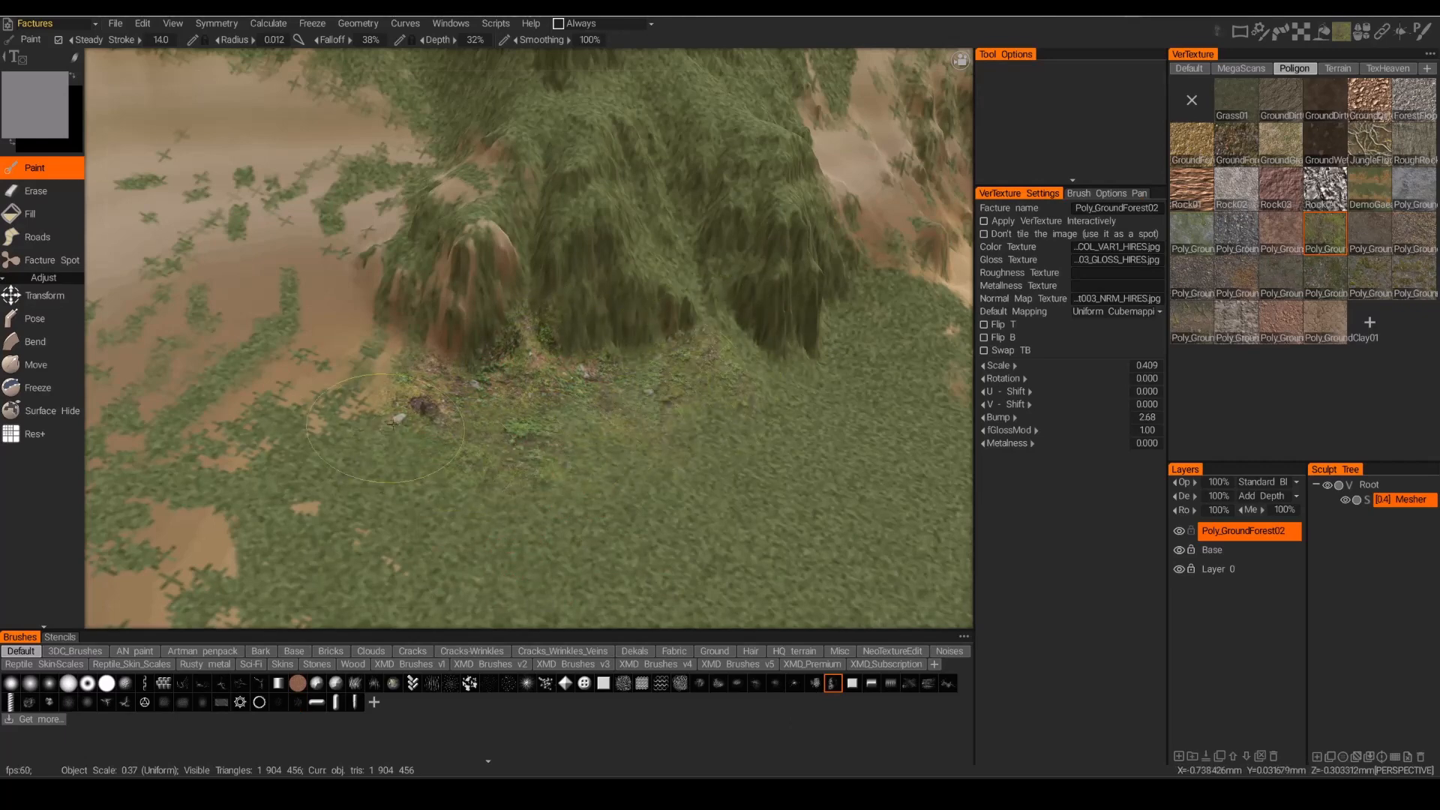
pyautogui.moveTo(333, 417); pyautogui.dragTo(330, 417, button='right')
pyautogui.moveTo(371, 369)
pyautogui.mouseDown()
pyautogui.moveTo(443, 349)
pyautogui.moveTo(408, 320)
pyautogui.mouseUp()
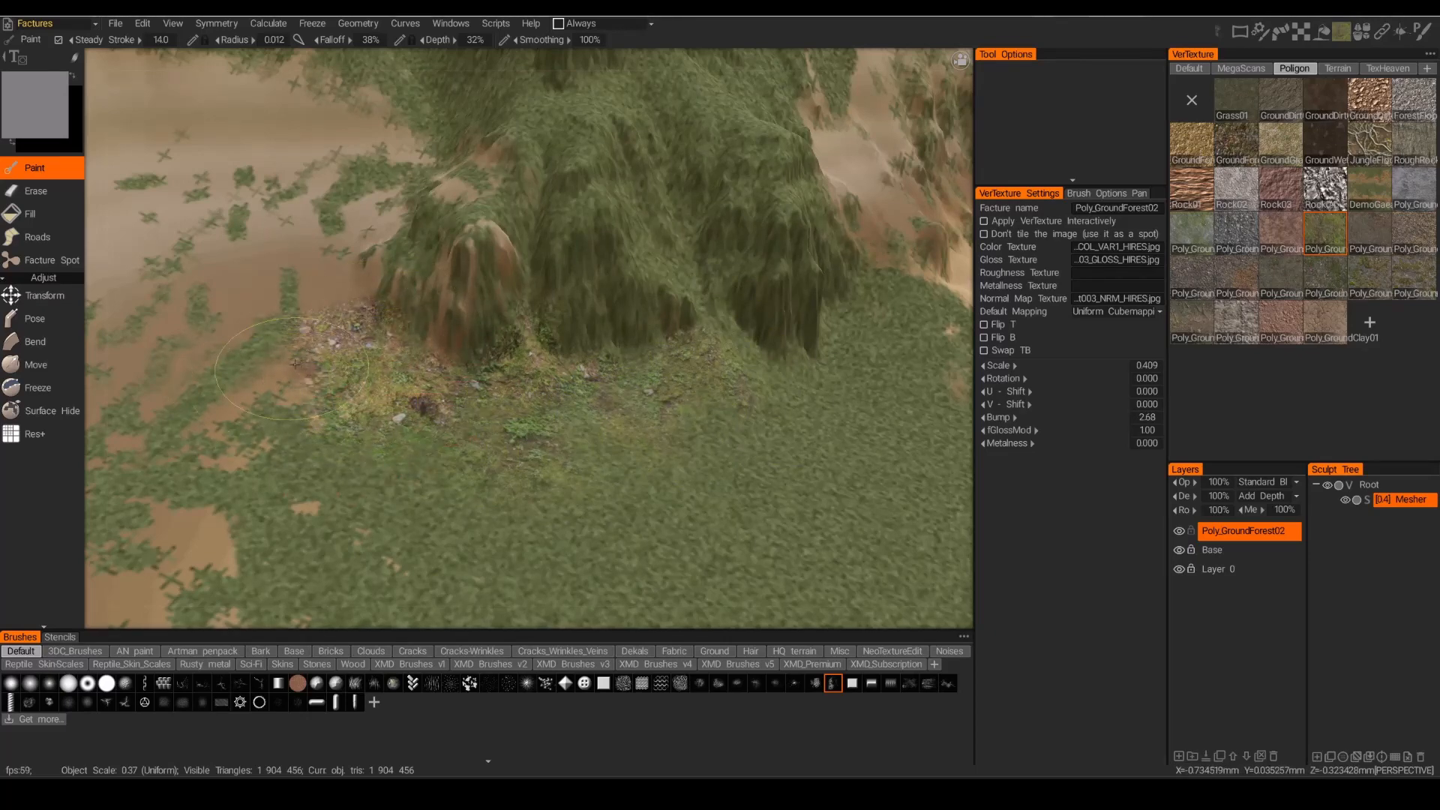
# Enlarge the brush radius to about 0.020 and paint forest ground over the grass in front of the cliff.
pyautogui.moveTo(595, 481)
pyautogui.keyDown('alt'); pyautogui.mouseDown()
pyautogui.moveTo(547, 511)
pyautogui.moveTo(588, 520)
pyautogui.moveTo(598, 503)
pyautogui.moveTo(504, 431)
pyautogui.moveTo(484, 387)
pyautogui.mouseUp(); pyautogui.keyUp('alt')
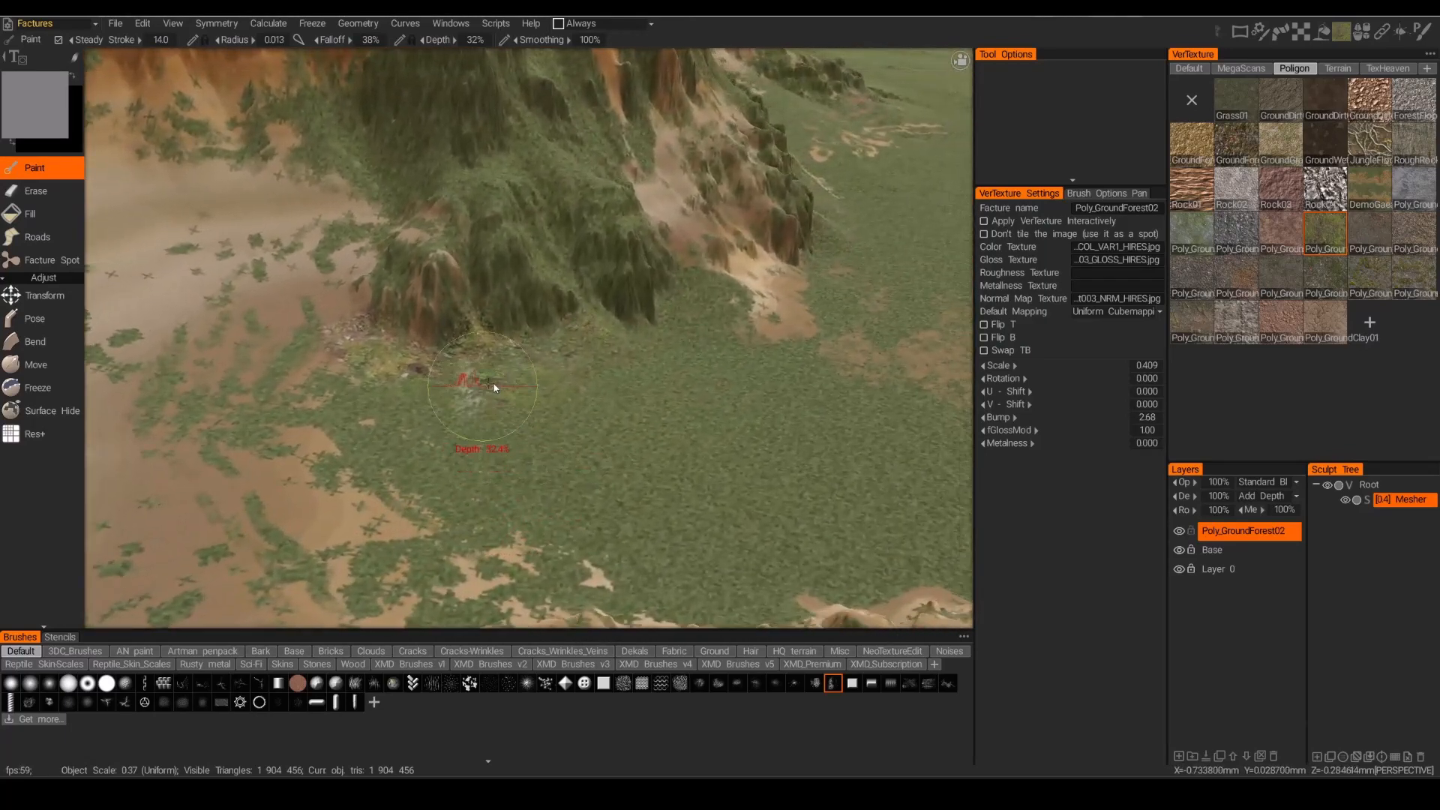
pyautogui.moveTo(484, 387); pyautogui.dragTo(516, 389, button='right')
pyautogui.moveTo(516, 390)
pyautogui.keyDown('alt'); pyautogui.mouseDown()
pyautogui.moveTo(508, 413)
pyautogui.moveTo(519, 381)
pyautogui.mouseUp(); pyautogui.keyUp('alt')
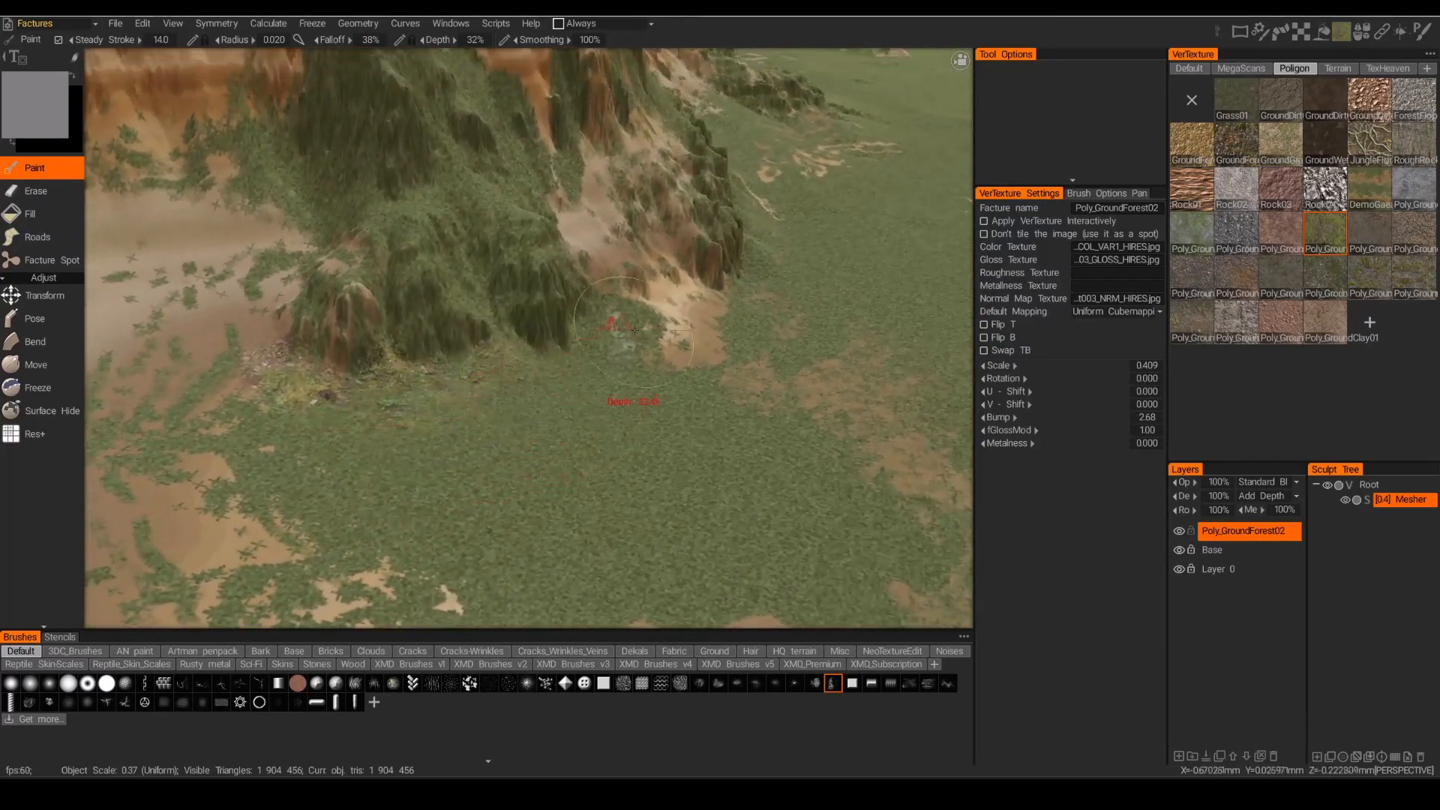
pyautogui.moveTo(586, 432)
pyautogui.mouseDown()
pyautogui.moveTo(337, 390)
pyautogui.moveTo(279, 395)
pyautogui.mouseUp()
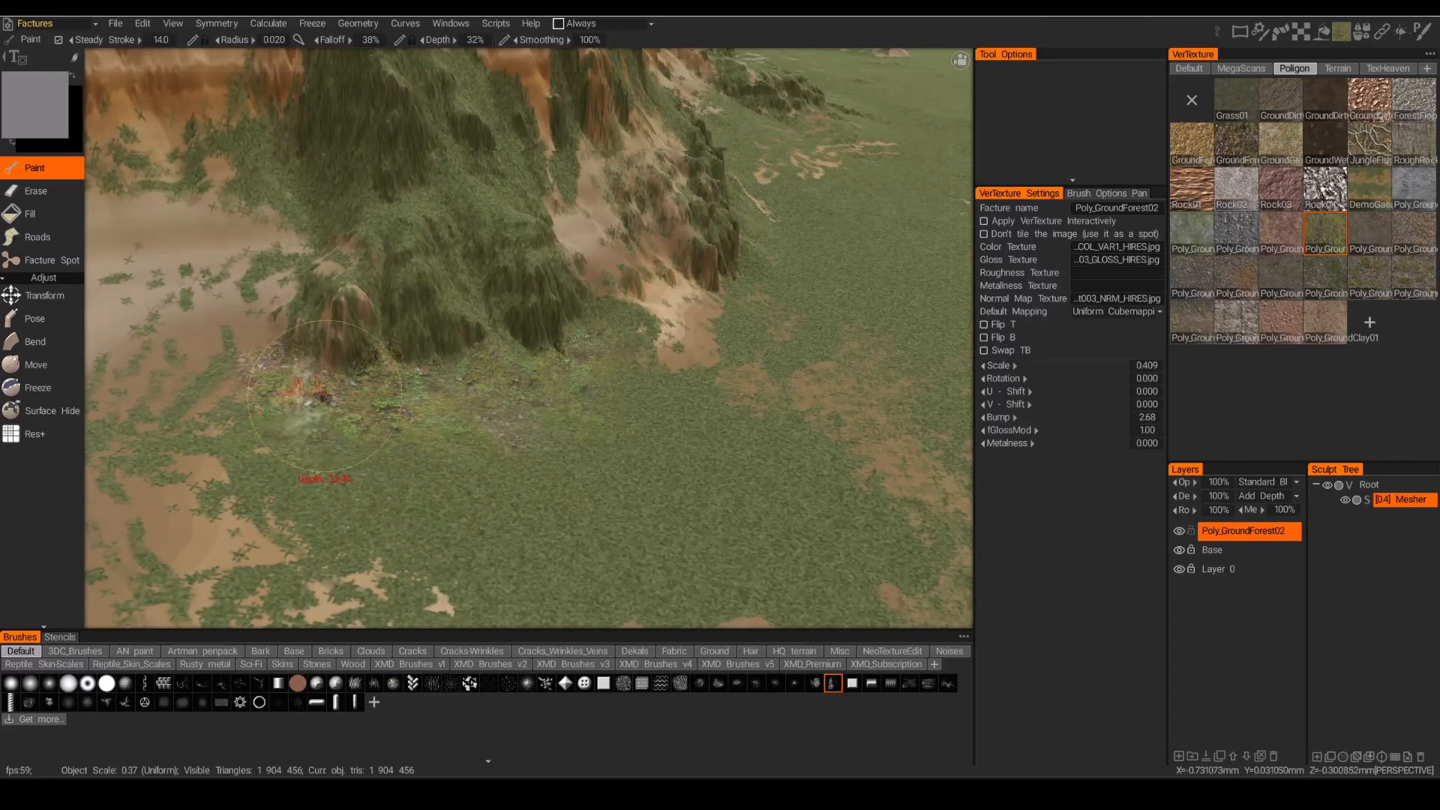
pyautogui.click(74, 58)
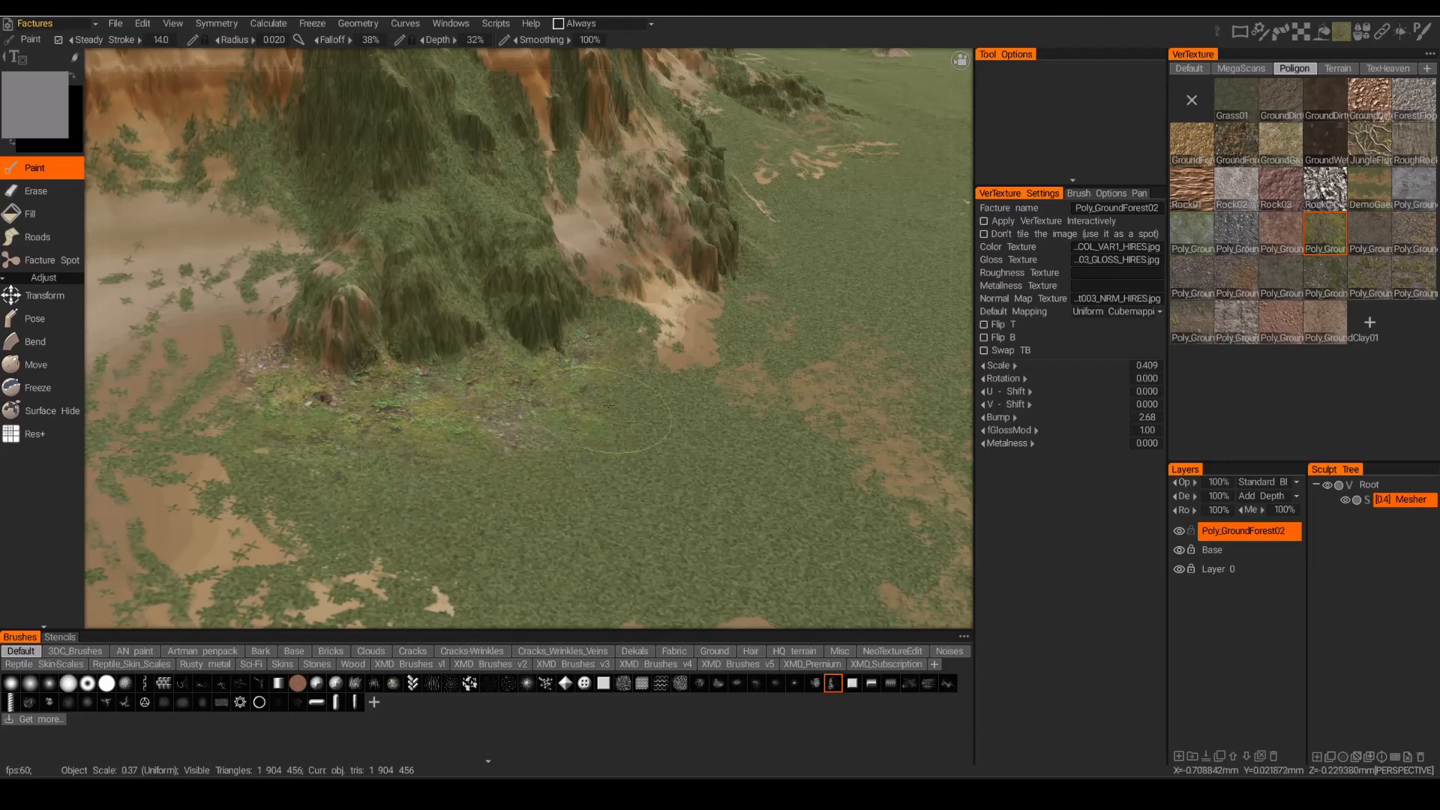
pyautogui.moveTo(622, 323)
pyautogui.mouseDown()
pyautogui.moveTo(498, 405)
pyautogui.moveTo(334, 383)
pyautogui.moveTo(520, 369)
pyautogui.mouseUp()
# Paint forest ground tightly against the cliff's foot and continue it around the sandy corner of the cliff.
pyautogui.moveTo(509, 331); pyautogui.dragTo(470, 450, button='middle')
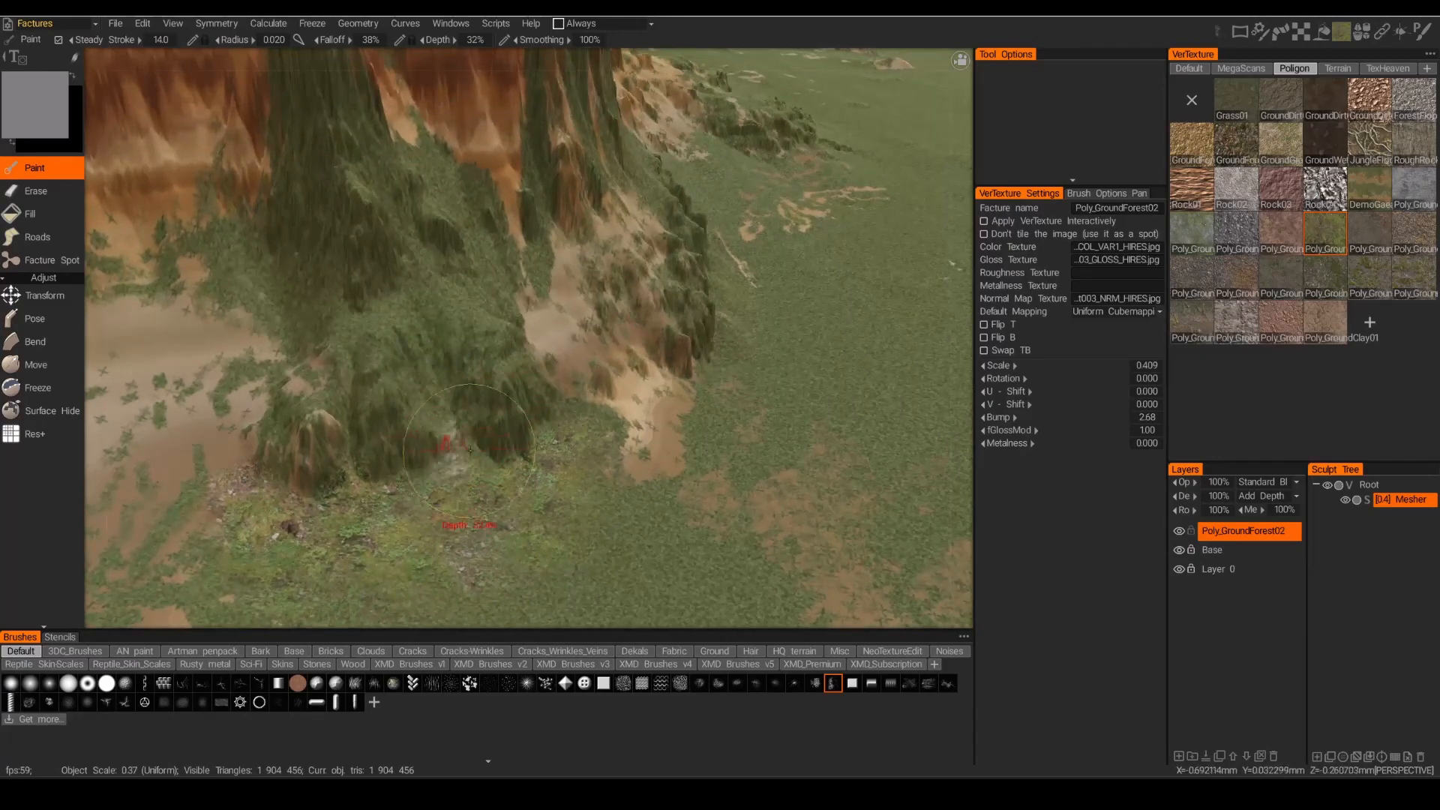
pyautogui.moveTo(511, 470)
pyautogui.mouseDown()
pyautogui.moveTo(470, 436)
pyautogui.moveTo(535, 471)
pyautogui.mouseUp()
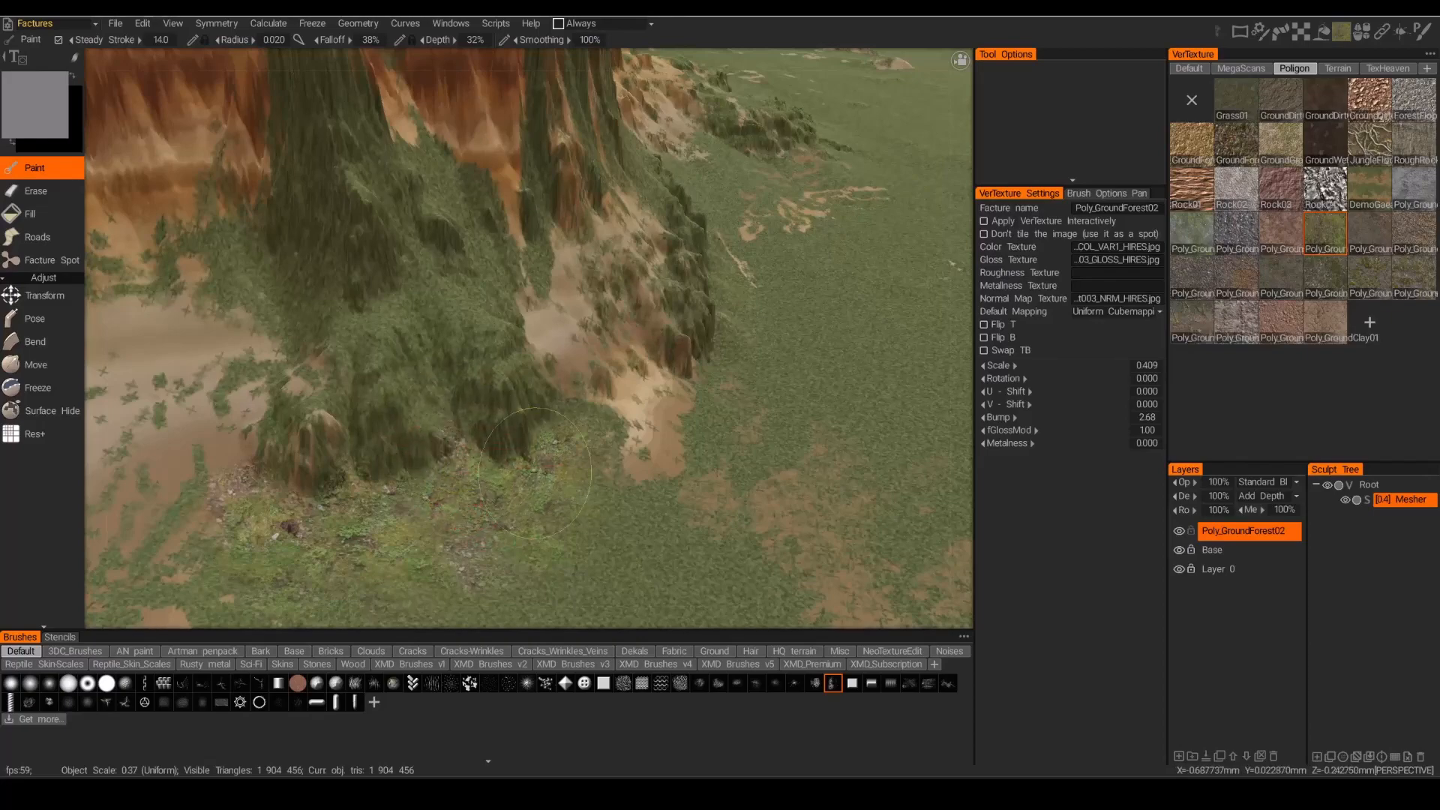
pyautogui.keyDown('alt'); pyautogui.moveTo(624, 478); pyautogui.dragTo(482, 420); pyautogui.keyUp('alt')
pyautogui.scroll(4, 482, 420)
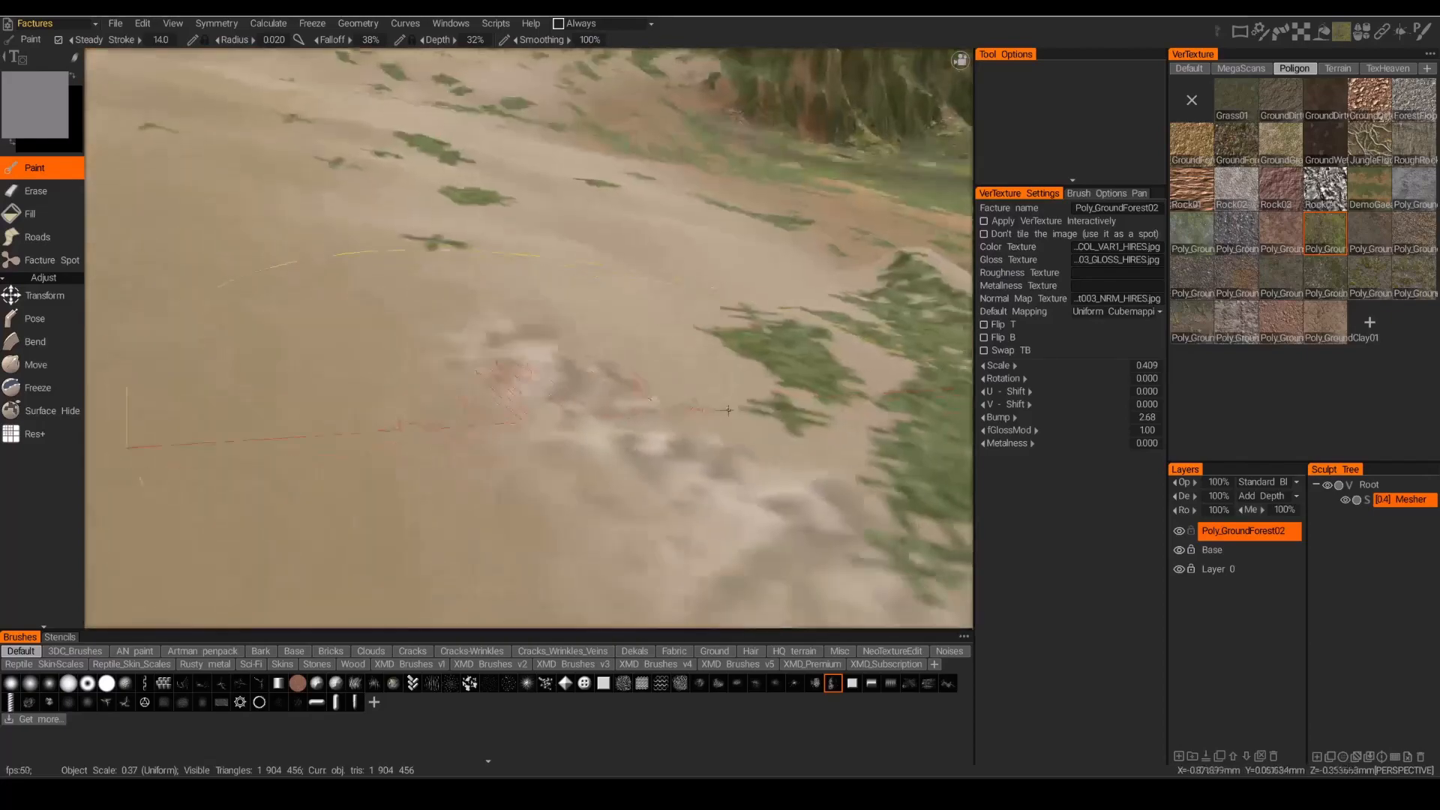
pyautogui.keyDown('alt'); pyautogui.moveTo(645, 420); pyautogui.dragTo(403, 385); pyautogui.keyUp('alt')
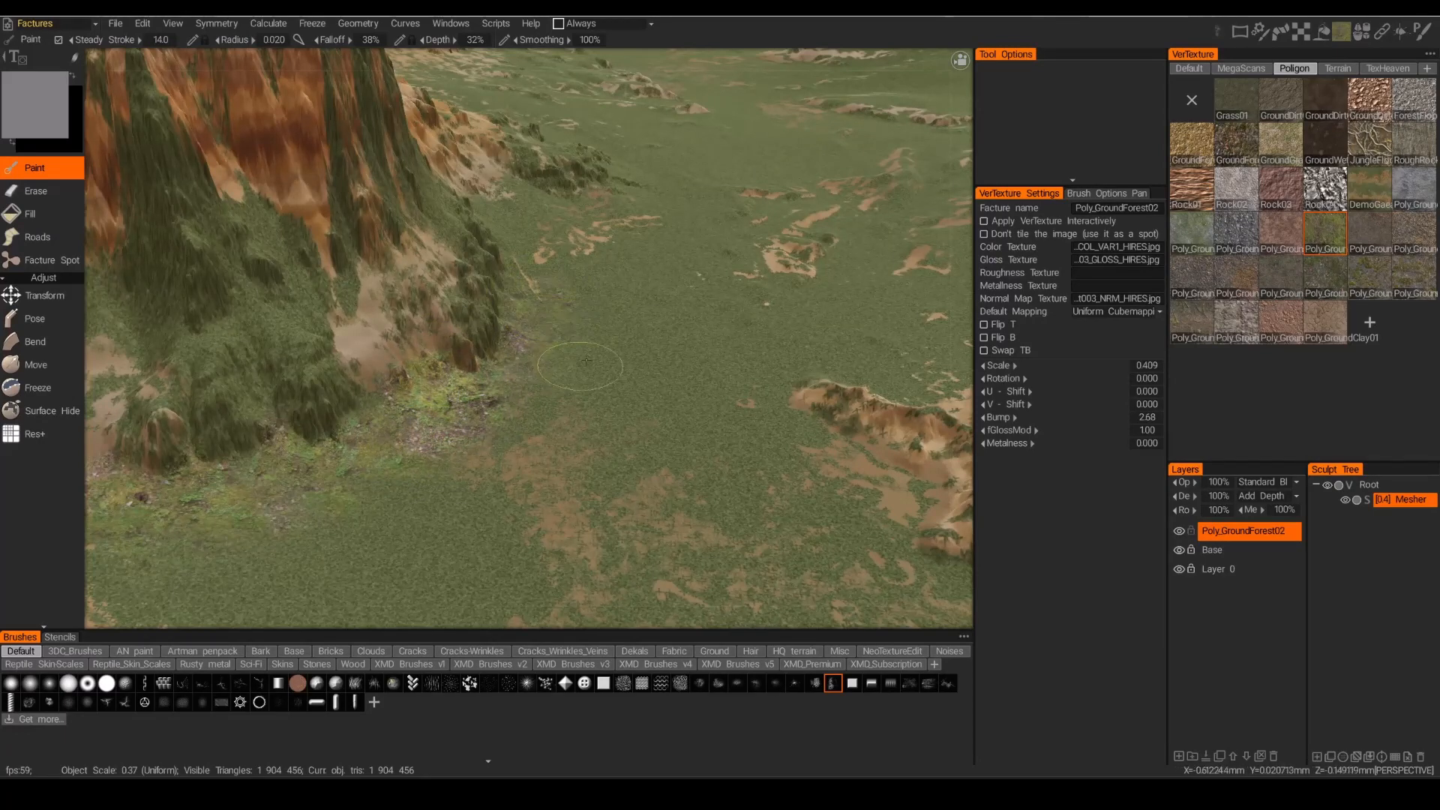
# Widen the forest ground in front of the cliff with radius about 0.038, and compare it with the layer hidden and shown.
pyautogui.keyDown('alt'); pyautogui.moveTo(558, 437); pyautogui.dragTo(425, 469); pyautogui.keyUp('alt')
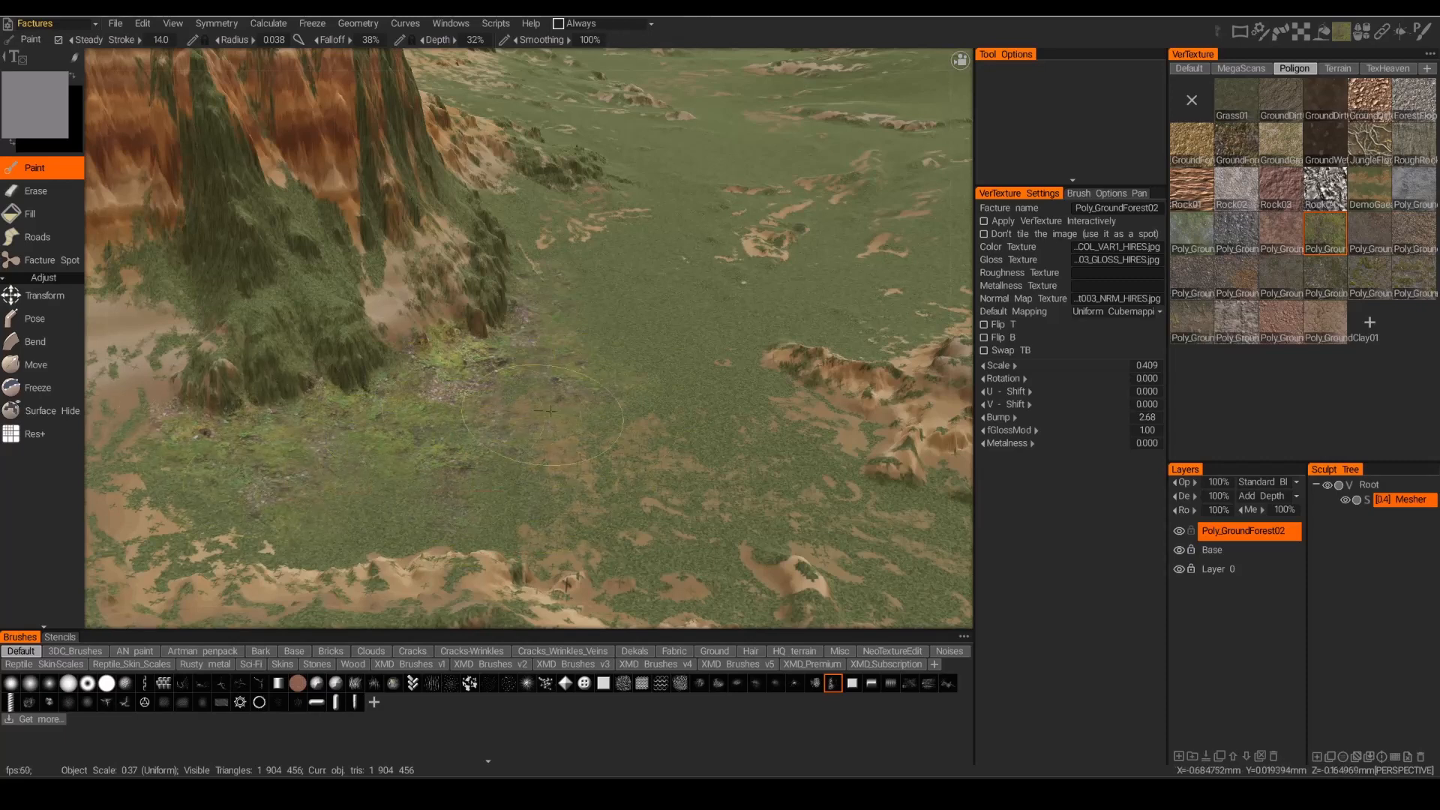
pyautogui.moveTo(629, 480); pyautogui.dragTo(691, 433, button='middle')
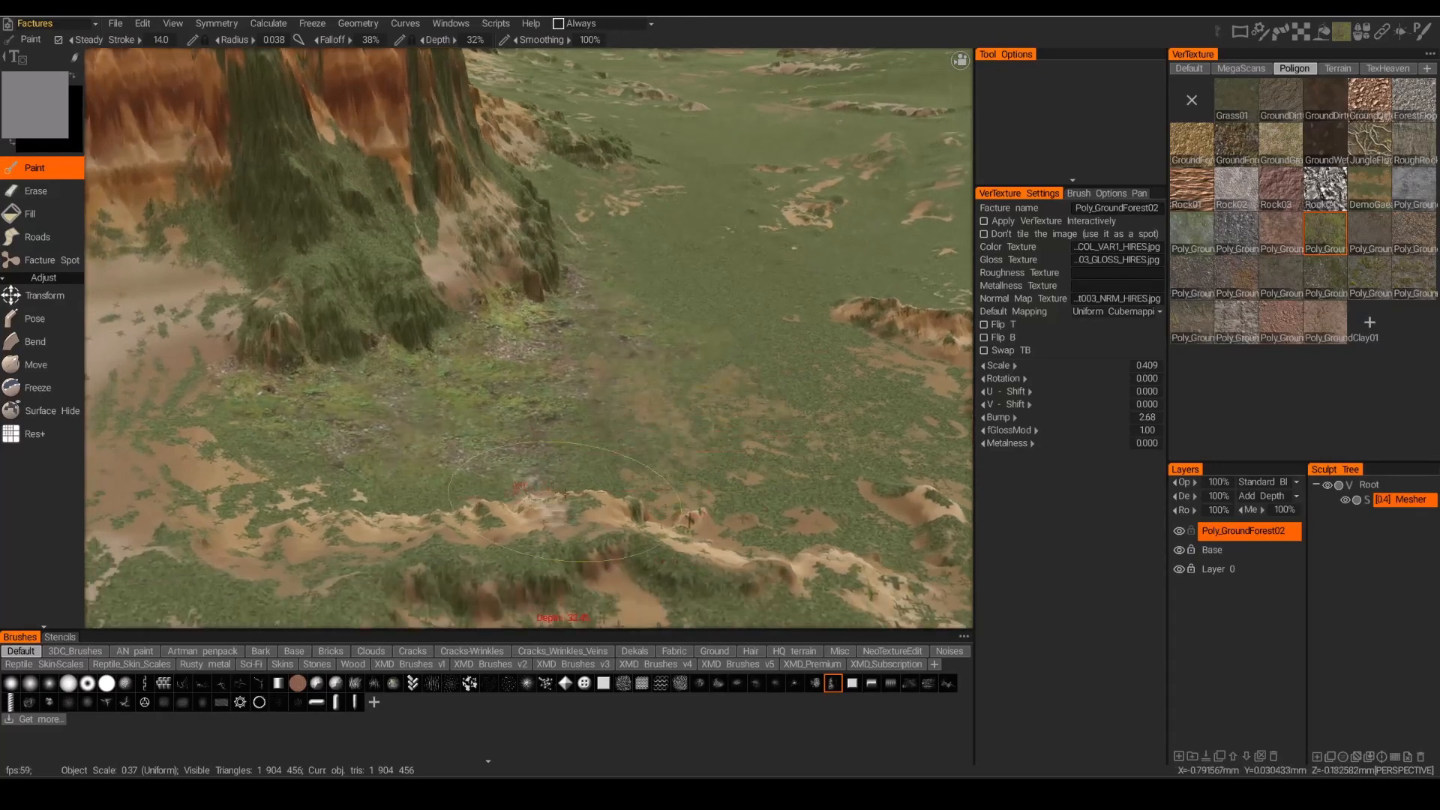
pyautogui.click(1180, 531)
pyautogui.click(1180, 531)
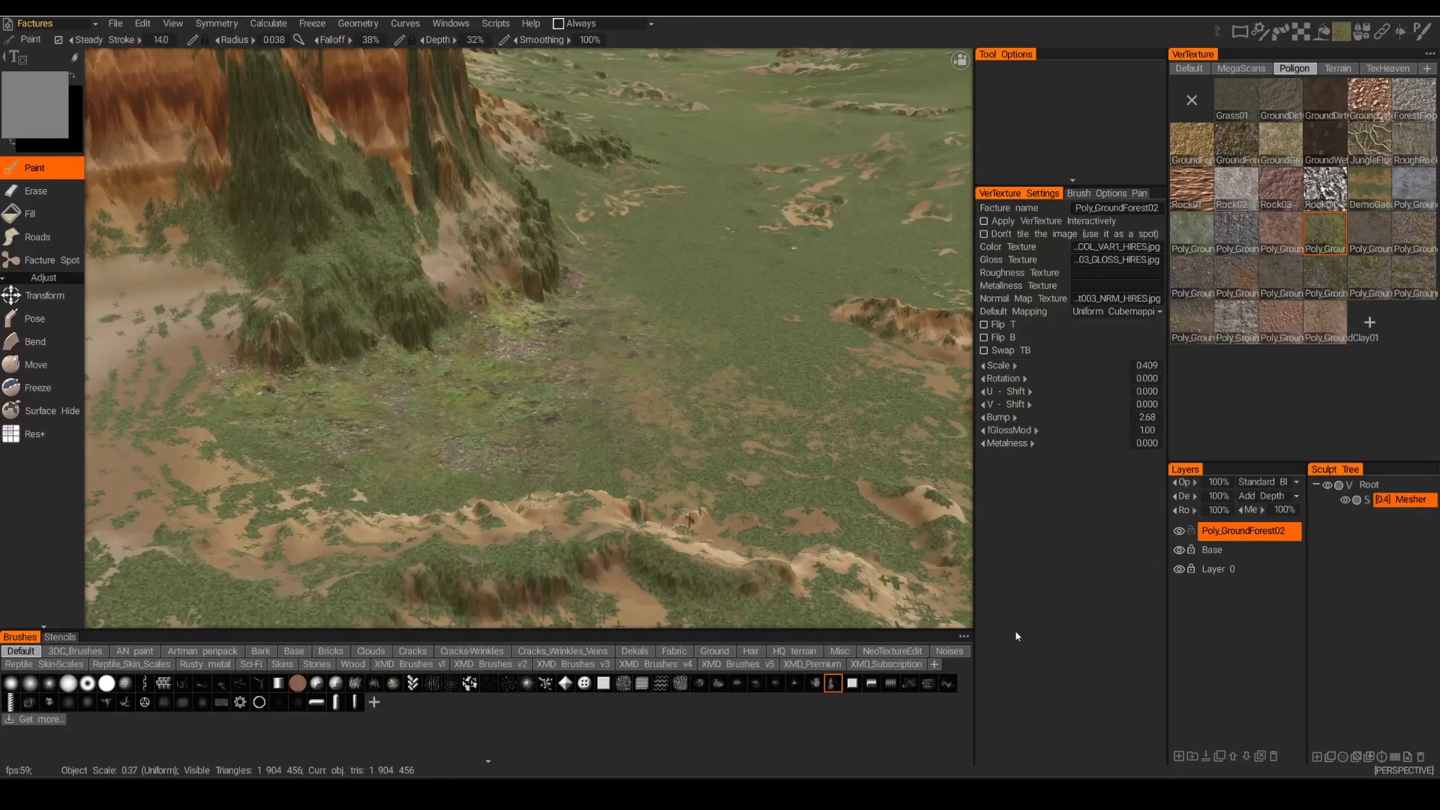
# Reduce the brush radius to about 0.022 and paint forest ground along the far side of the cliff's base.
pyautogui.keyDown('alt'); pyautogui.moveTo(428, 385); pyautogui.dragTo(423, 412, button='right'); pyautogui.keyUp('alt')
pyautogui.moveTo(347, 385); pyautogui.dragTo(305, 383, button='right')
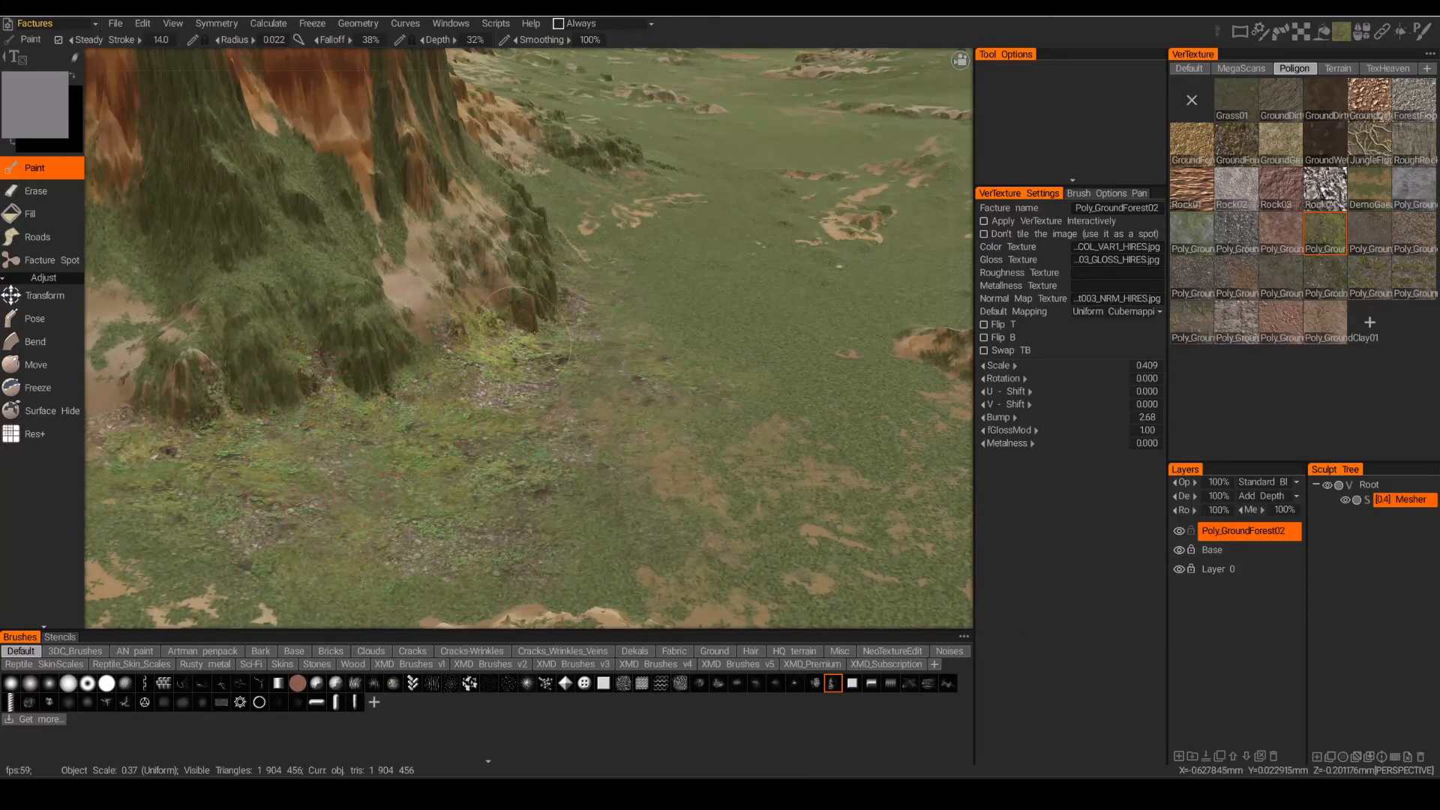
pyautogui.keyDown('alt'); pyautogui.moveTo(534, 332); pyautogui.dragTo(542, 367, button='right'); pyautogui.keyUp('alt')
pyautogui.moveTo(542, 368)
pyautogui.keyDown('alt'); pyautogui.mouseDown()
pyautogui.moveTo(519, 390)
pyautogui.moveTo(447, 387)
pyautogui.moveTo(480, 357)
pyautogui.moveTo(478, 275)
pyautogui.mouseUp(); pyautogui.keyUp('alt')
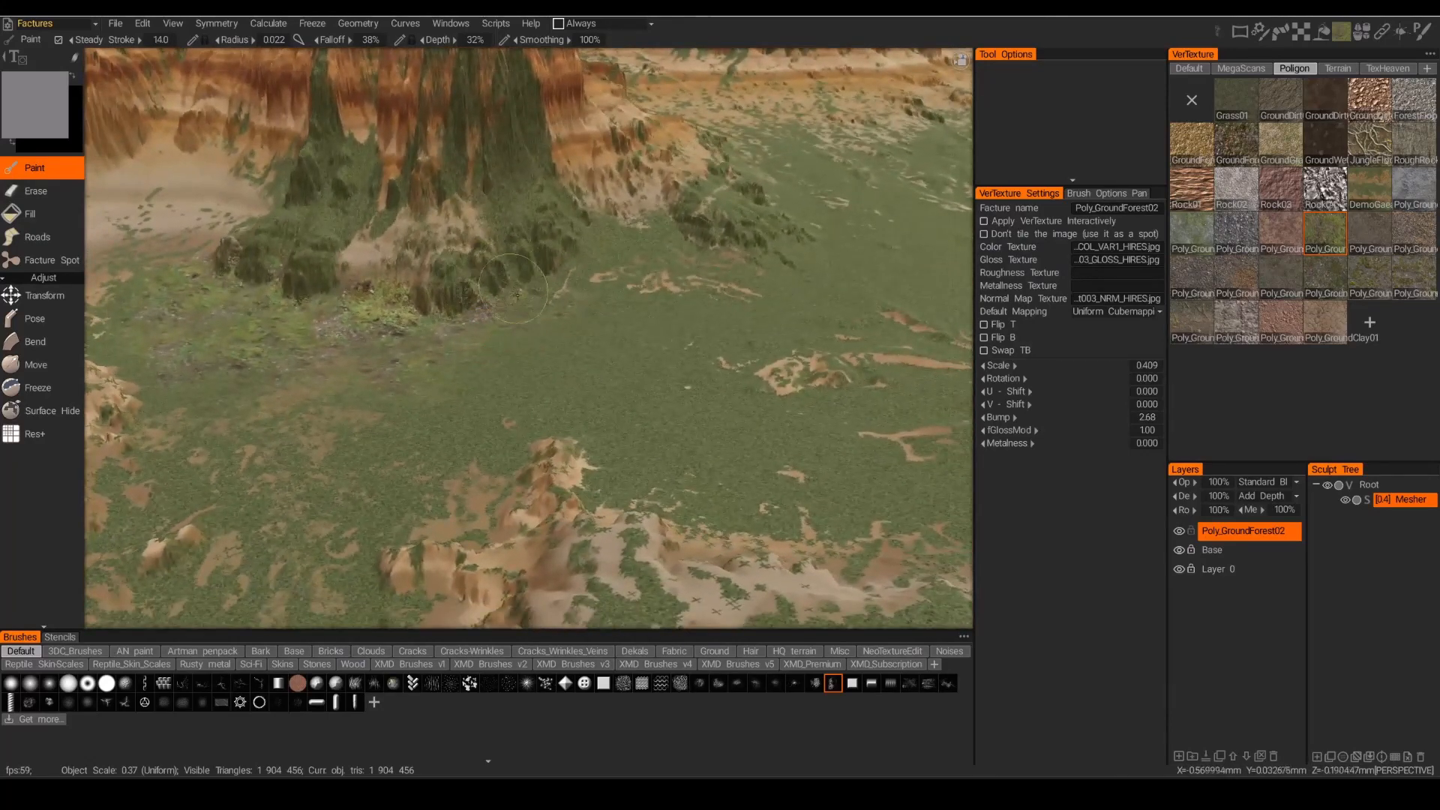
pyautogui.keyDown('alt'); pyautogui.moveTo(620, 252); pyautogui.dragTo(601, 236); pyautogui.keyUp('alt')
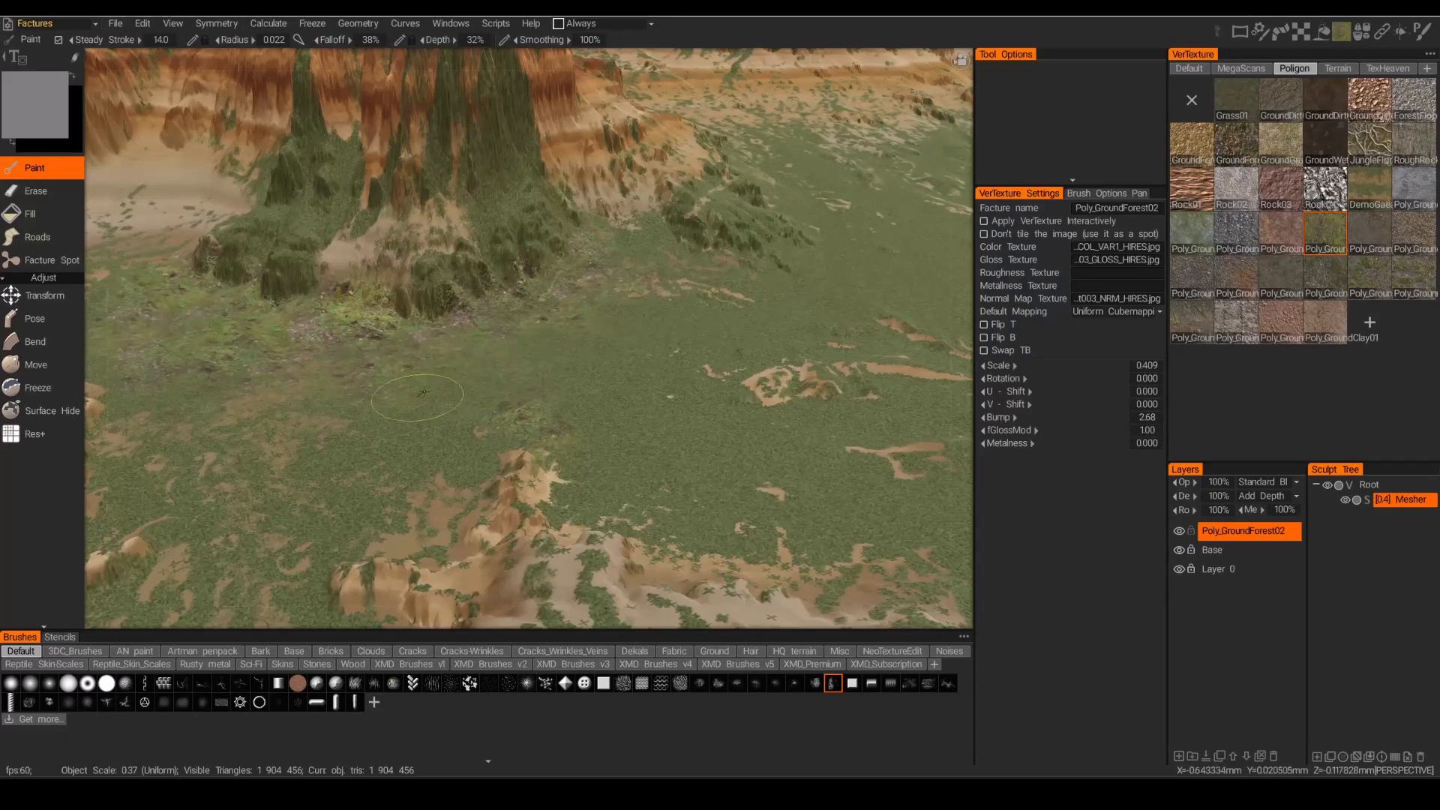
# Enlarge the brush radius to about 0.055 and spread forest ground over the open grass beyond the cliff's foot.
pyautogui.moveTo(613, 338)
pyautogui.mouseDown()
pyautogui.moveTo(498, 411)
pyautogui.moveTo(532, 361)
pyautogui.mouseUp()
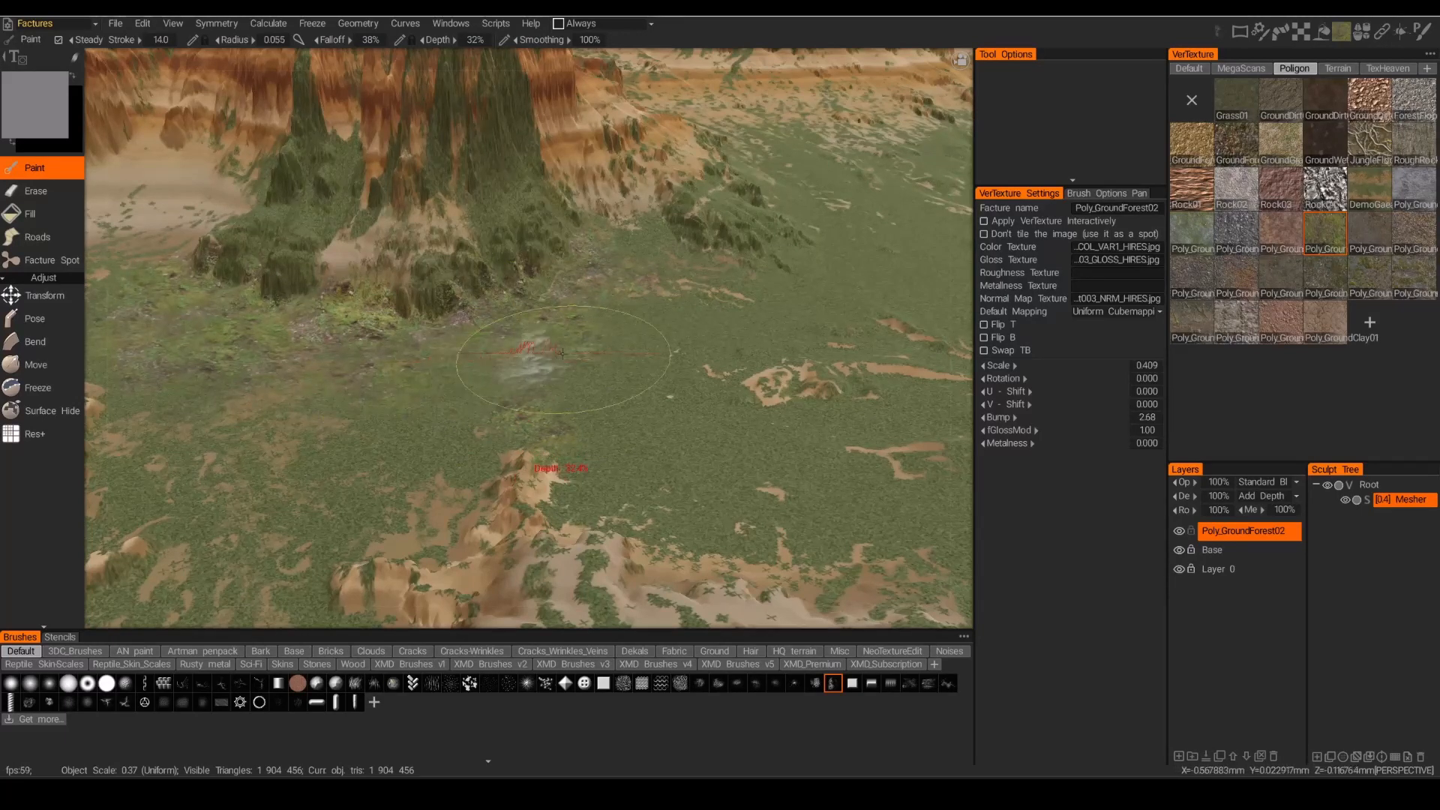
pyautogui.moveTo(437, 429)
pyautogui.keyDown('alt'); pyautogui.mouseDown()
pyautogui.moveTo(678, 439)
pyautogui.moveTo(793, 422)
pyautogui.mouseUp(); pyautogui.keyUp('alt')
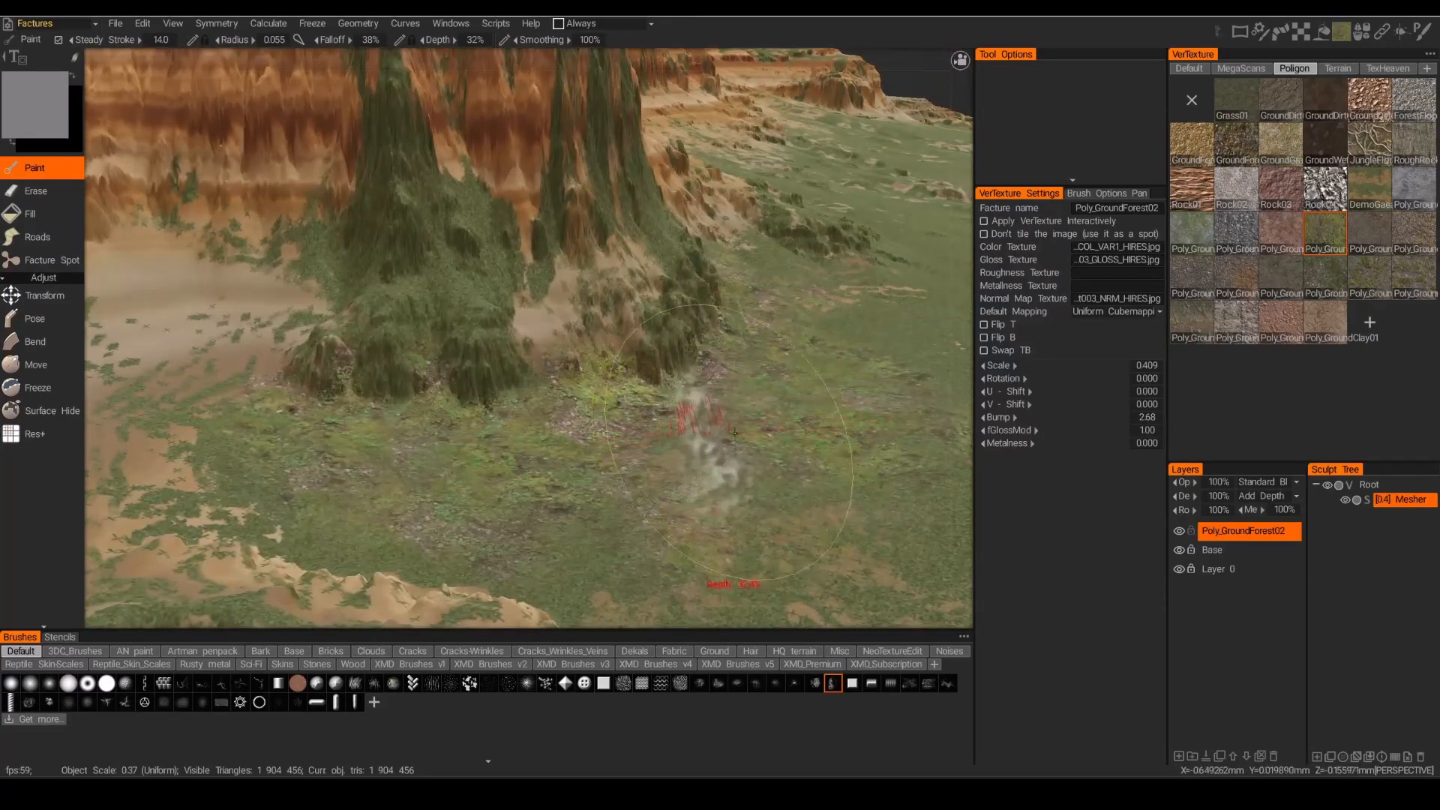
pyautogui.moveTo(659, 421)
pyautogui.keyDown('alt'); pyautogui.mouseDown()
pyautogui.moveTo(600, 405)
pyautogui.moveTo(782, 375)
pyautogui.mouseUp(); pyautogui.keyUp('alt')
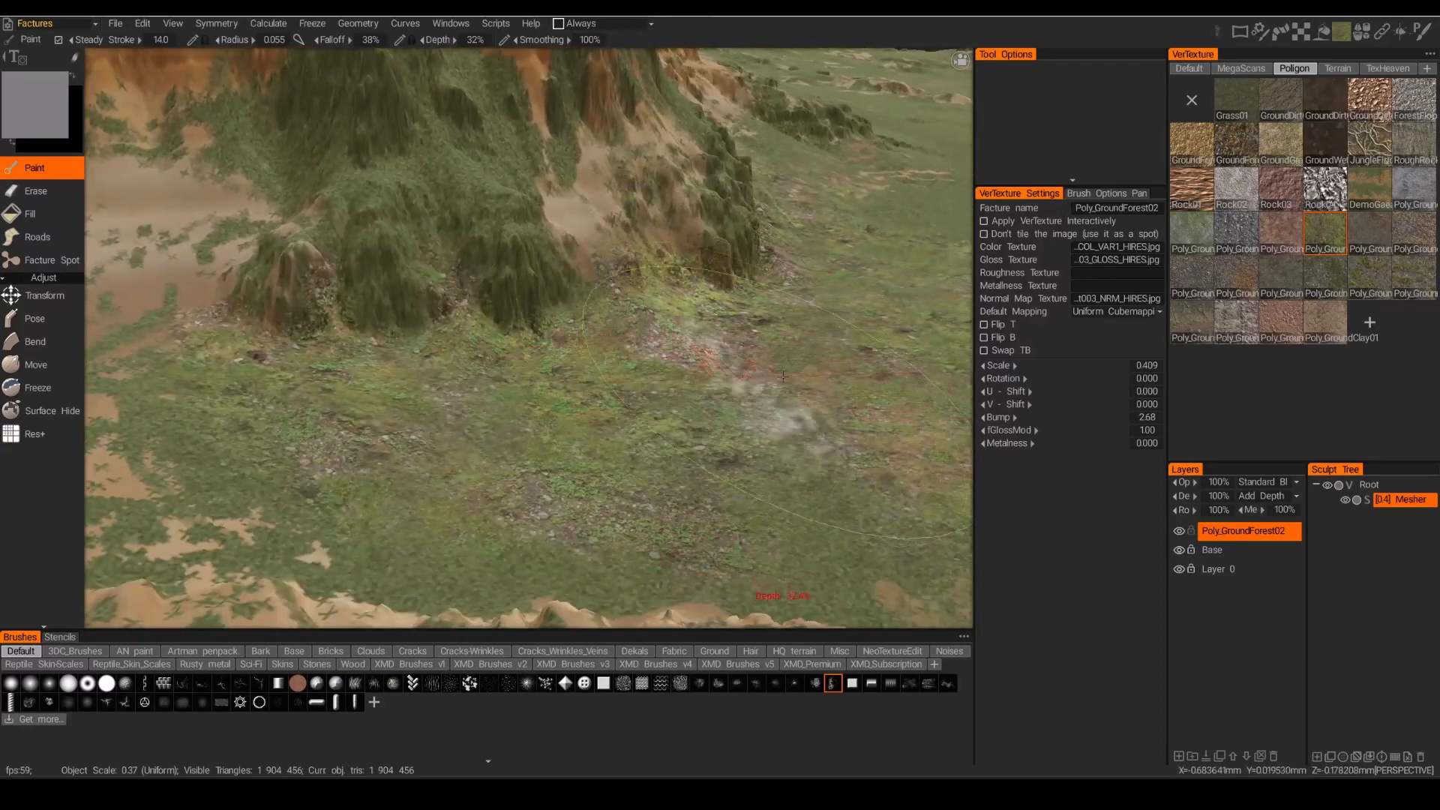
# Examine the terrain's wireframe density beneath the painted ground and the texture detail at close range and from farther away.
pyautogui.press('w')
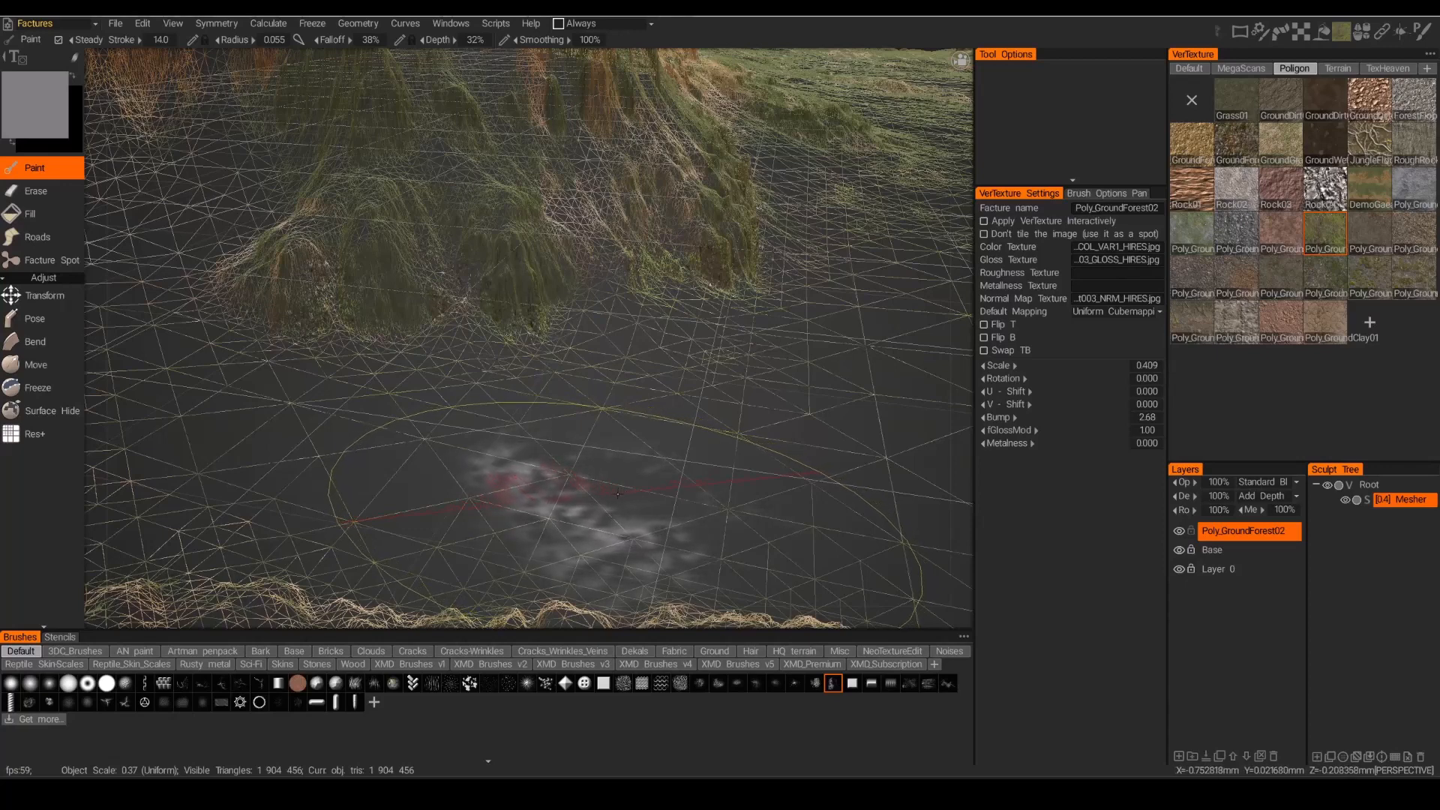
pyautogui.press('w')
pyautogui.moveTo(597, 499)
pyautogui.keyDown('alt'); pyautogui.mouseDown()
pyautogui.moveTo(823, 397)
pyautogui.moveTo(833, 371)
pyautogui.mouseUp(); pyautogui.keyUp('alt')
pyautogui.moveTo(863, 366)
pyautogui.mouseDown(button='right')
pyautogui.moveTo(795, 424)
pyautogui.moveTo(450, 383)
pyautogui.mouseUp(button='right')
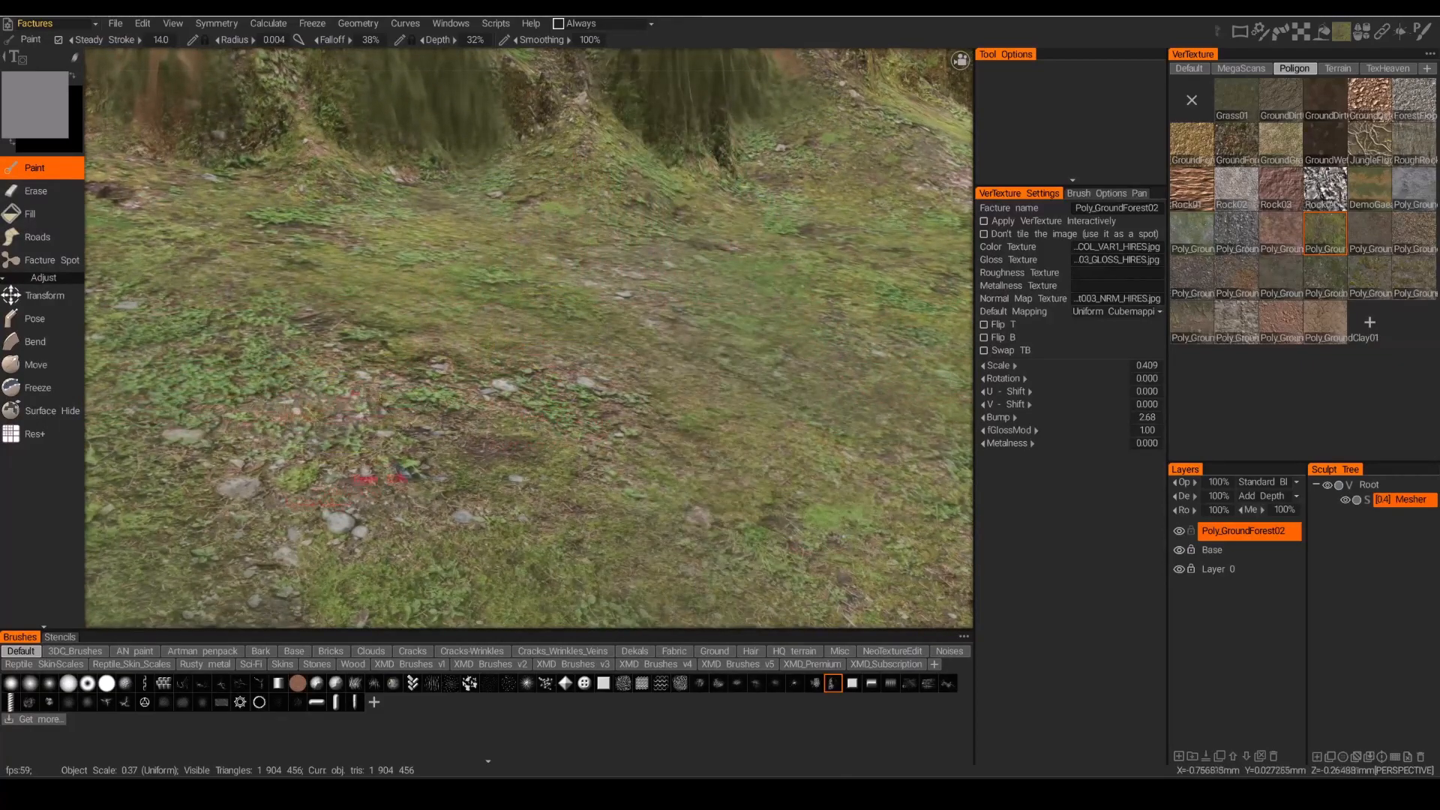
pyautogui.scroll(-5, 469, 366)
pyautogui.scroll(-3, 478, 374)
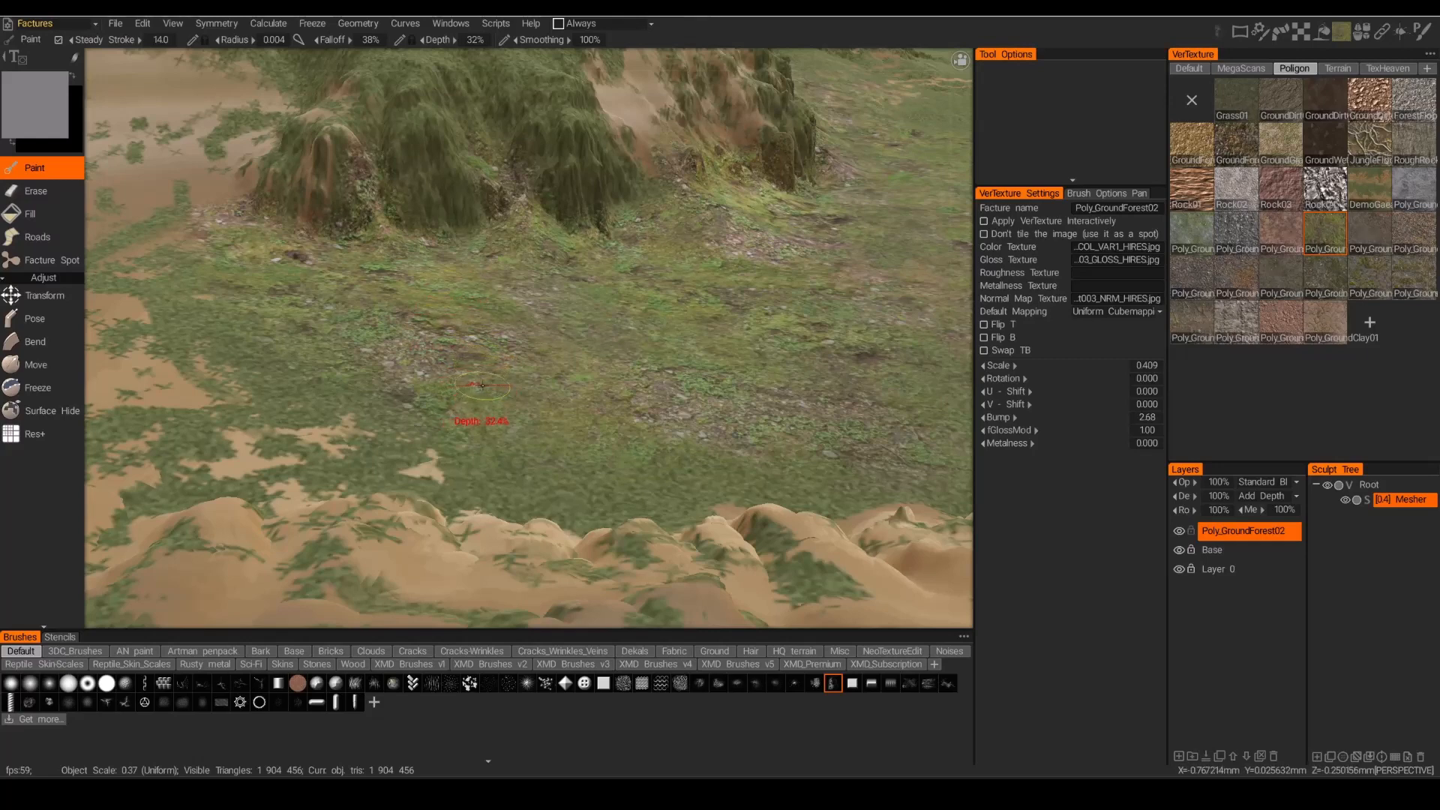
pyautogui.scroll(5, 473, 384)
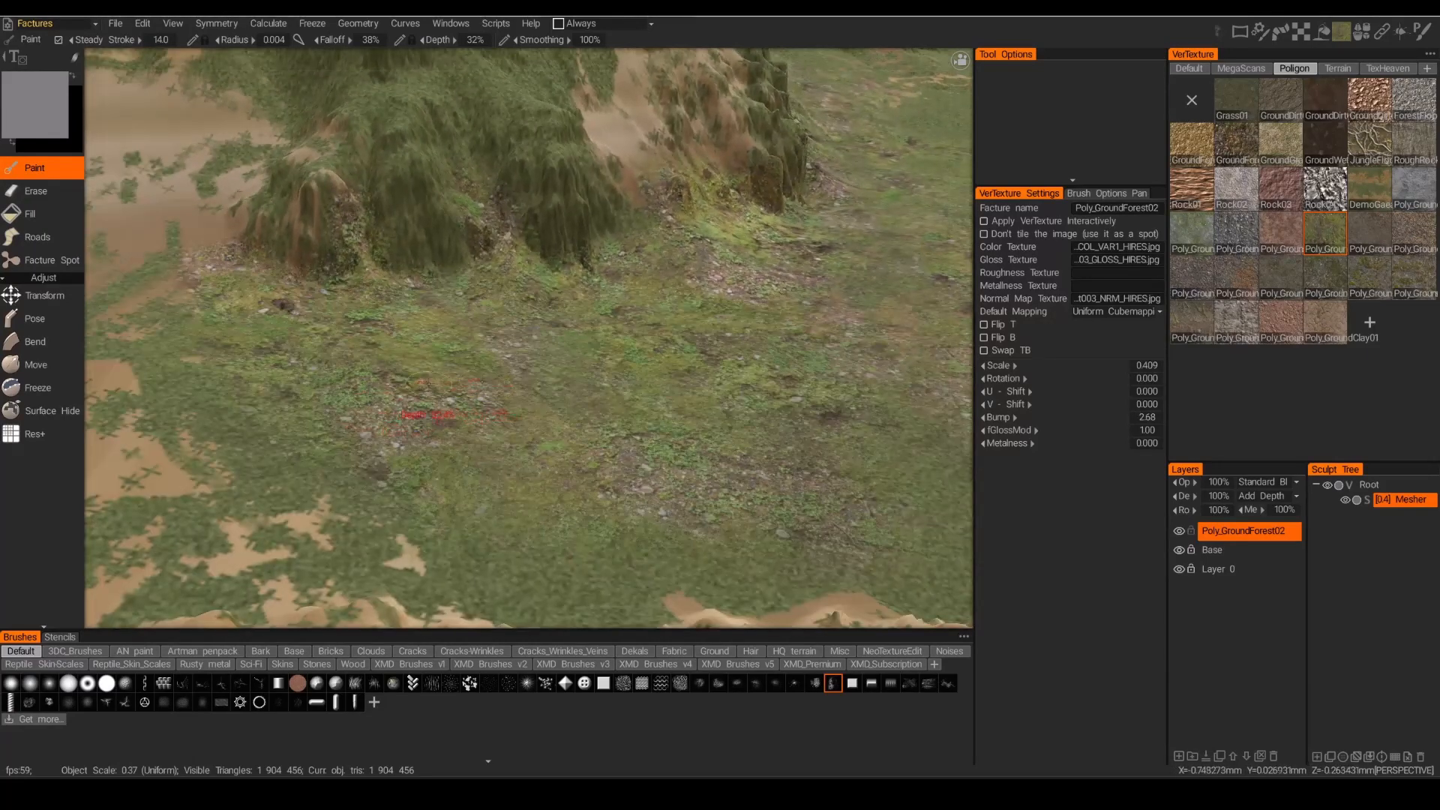
pyautogui.moveTo(461, 399)
pyautogui.keyDown('alt'); pyautogui.mouseDown()
pyautogui.moveTo(555, 397)
pyautogui.moveTo(544, 386)
pyautogui.moveTo(509, 405)
pyautogui.mouseUp(); pyautogui.keyUp('alt')
pyautogui.scroll(3, 516, 406)
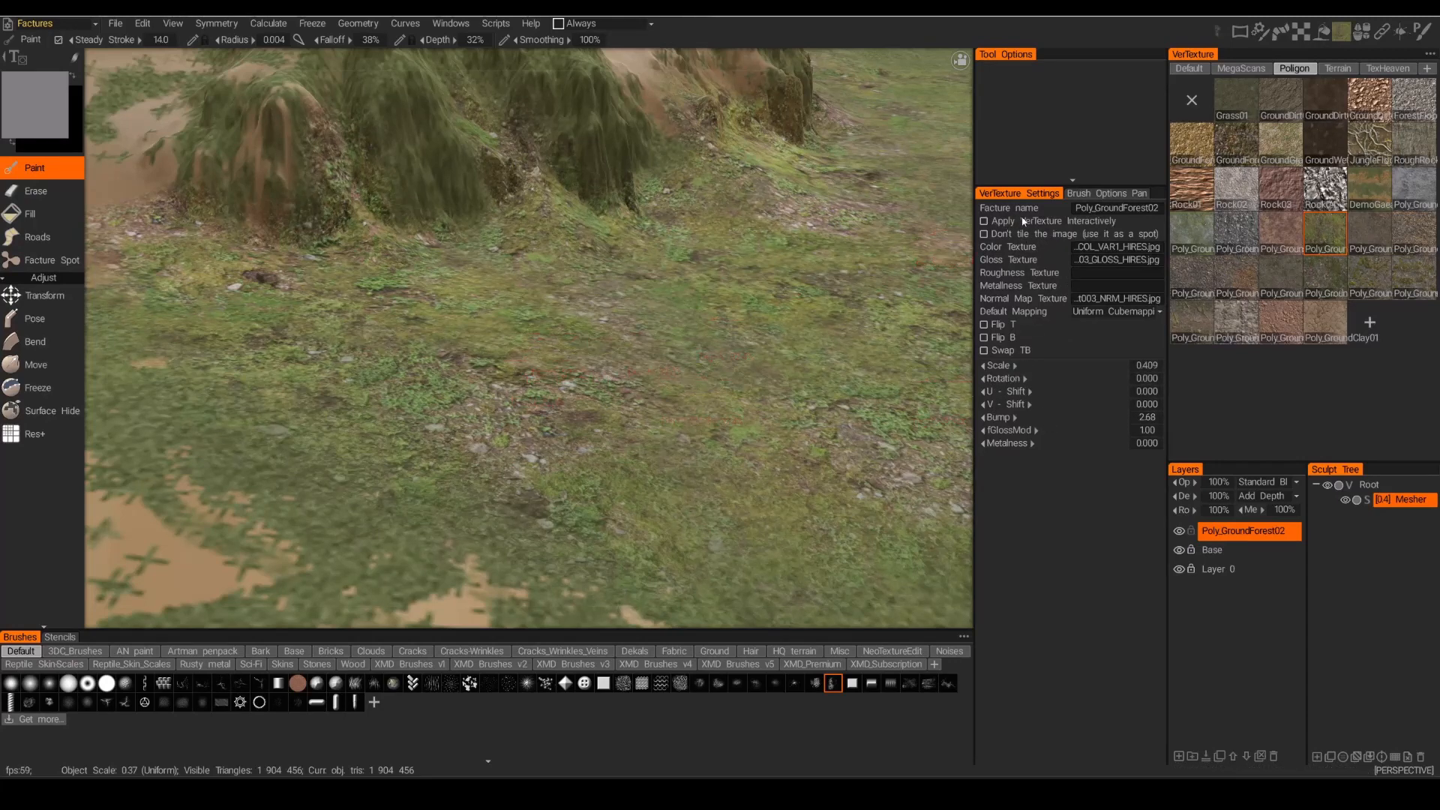
# Apply VerTexture changes interactively and set the forest ground texture's scale to 1.06 and bump to 8.57.
pyautogui.click(984, 221)
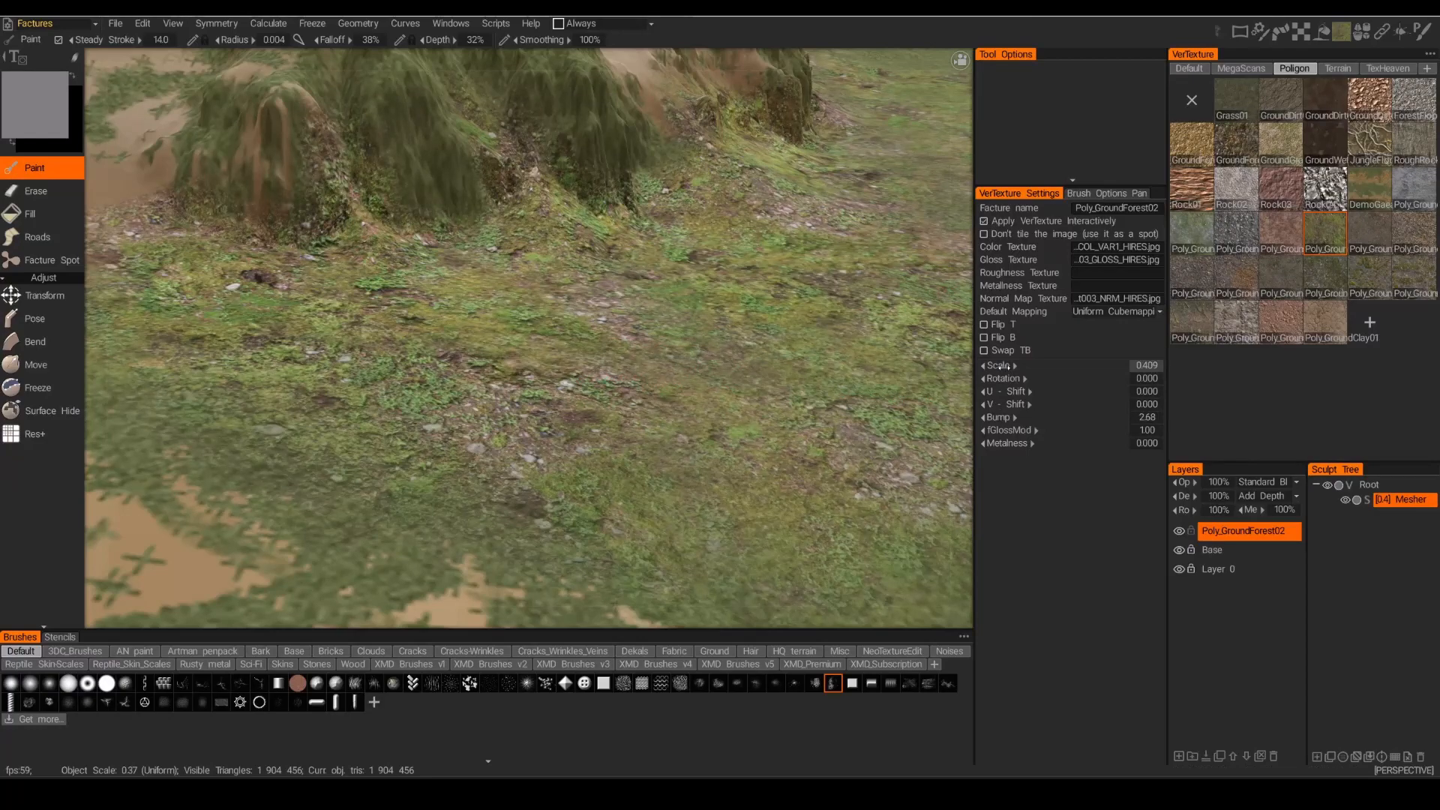
pyautogui.moveTo(999, 365); pyautogui.dragTo(1028, 369)
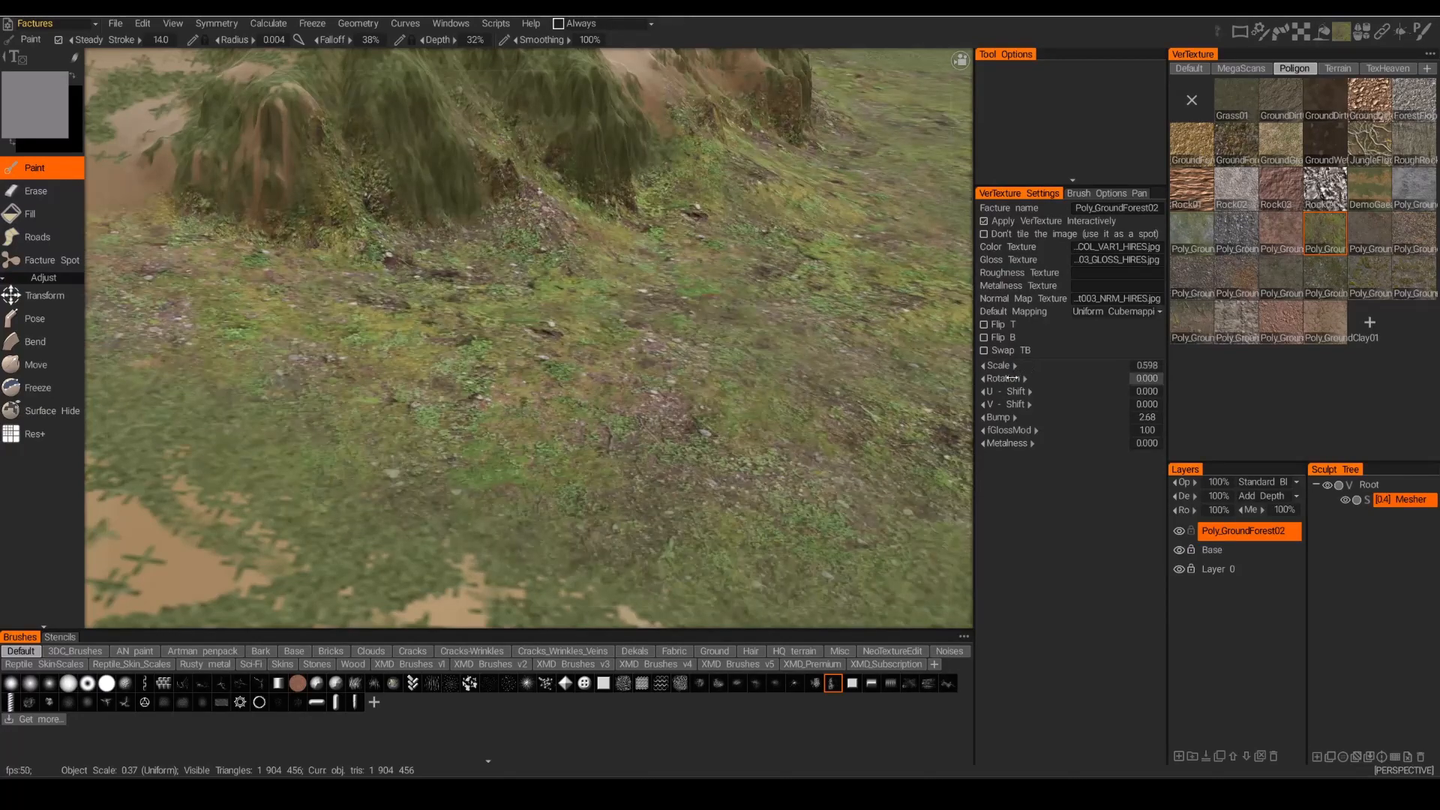
pyautogui.moveTo(998, 365)
pyautogui.mouseDown()
pyautogui.moveTo(1031, 366)
pyautogui.moveTo(997, 368)
pyautogui.mouseUp()
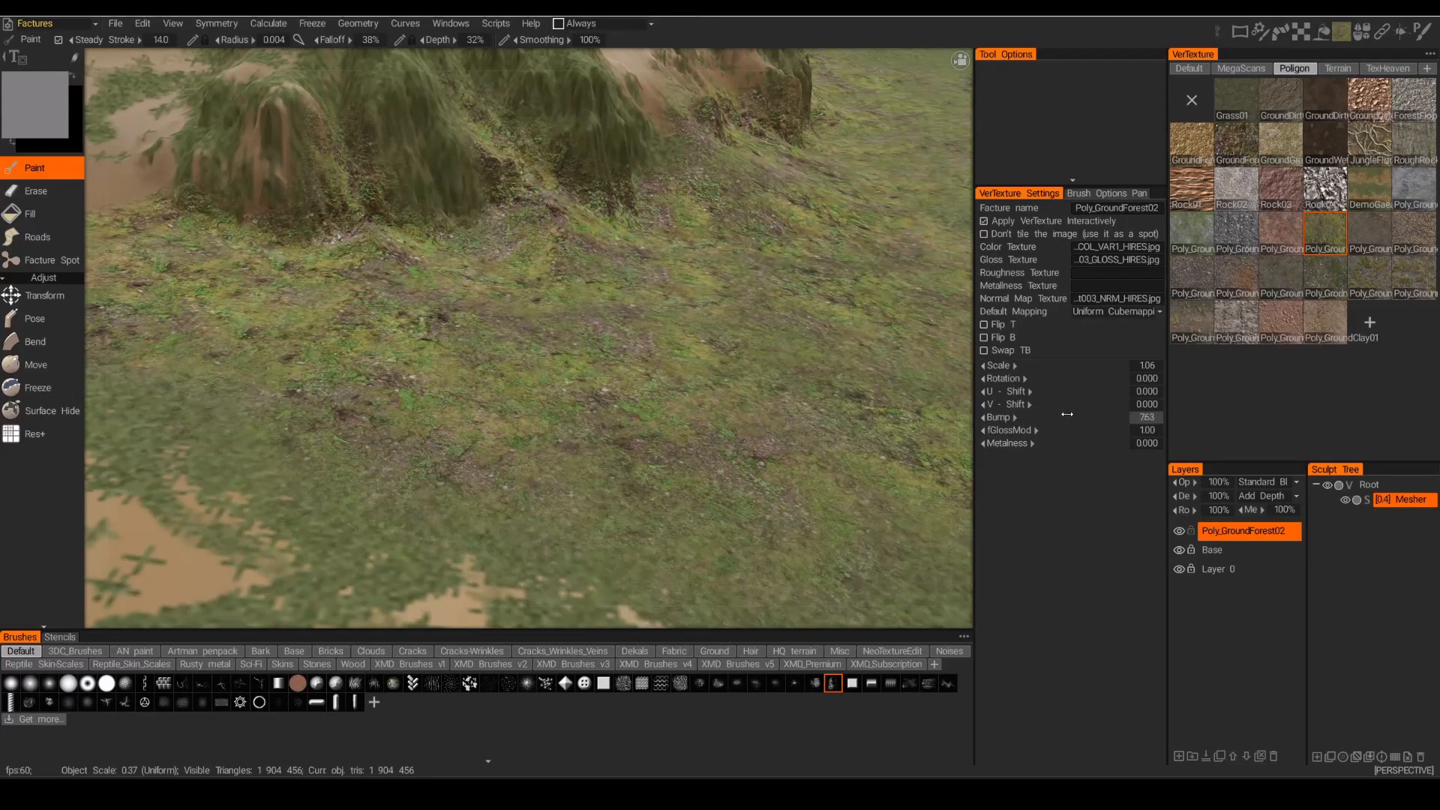
pyautogui.moveTo(1089, 413)
pyautogui.mouseDown()
pyautogui.moveTo(1062, 415)
pyautogui.moveTo(1075, 414)
pyautogui.mouseUp()
# Set the Poly_GroundForest02 layer's depth opacity to 0% and add a new layer above it.
pyautogui.moveTo(1223, 496); pyautogui.dragTo(1124, 503)
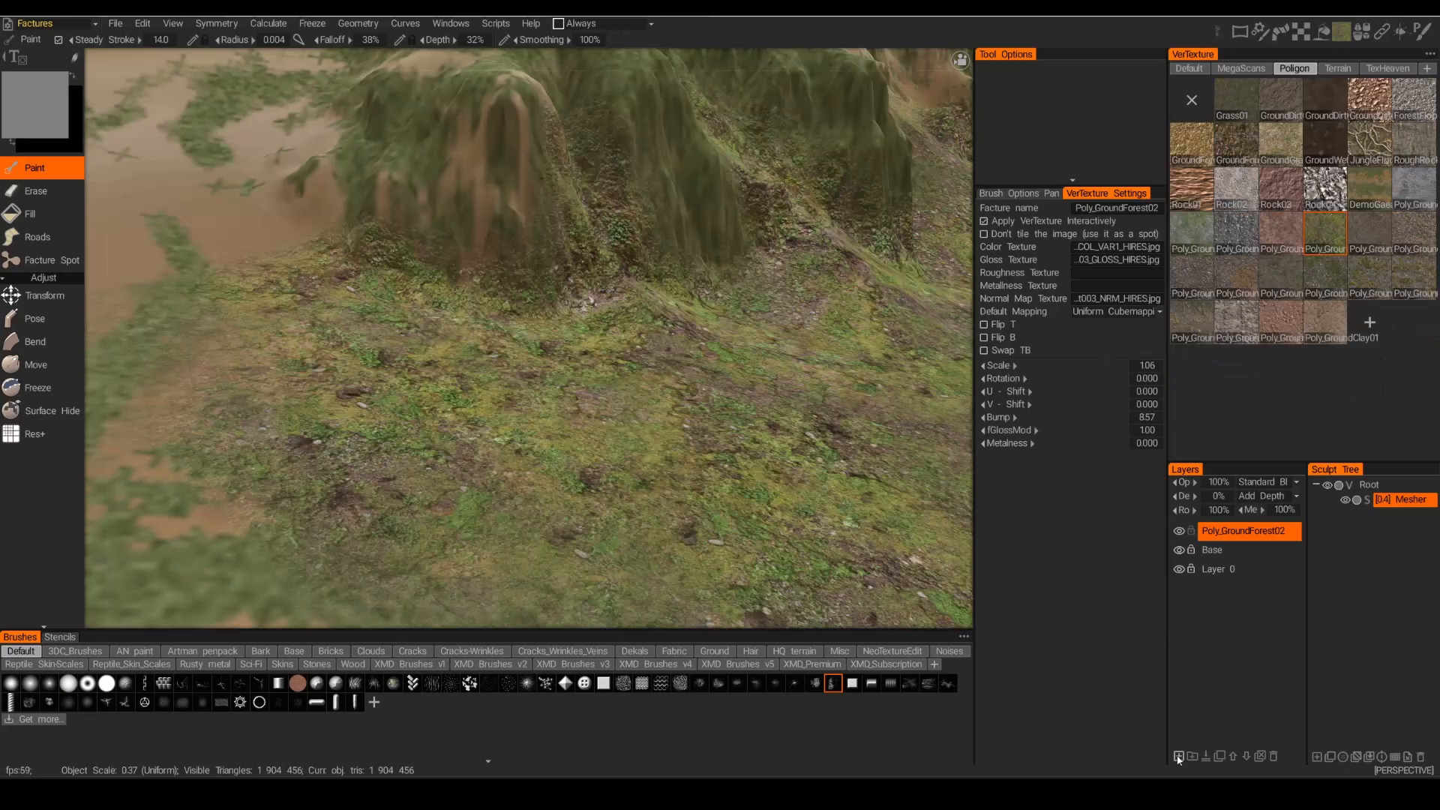
pyautogui.click(1178, 757)
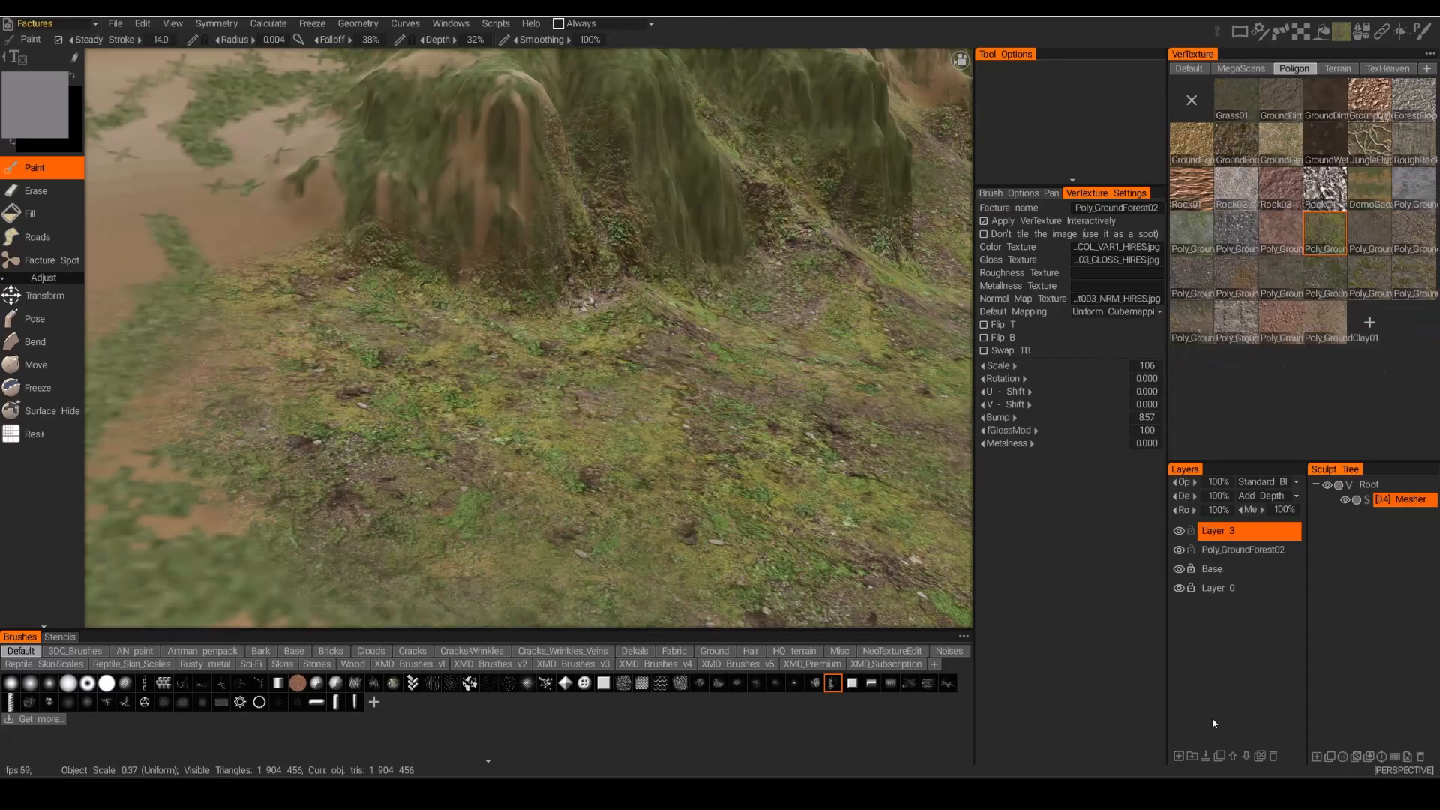
# Choose the TexHeaven TH_RockWall01 texture for the new layer, name the layer after it and set its depth opacity to 0%.
pyautogui.click(1388, 68)
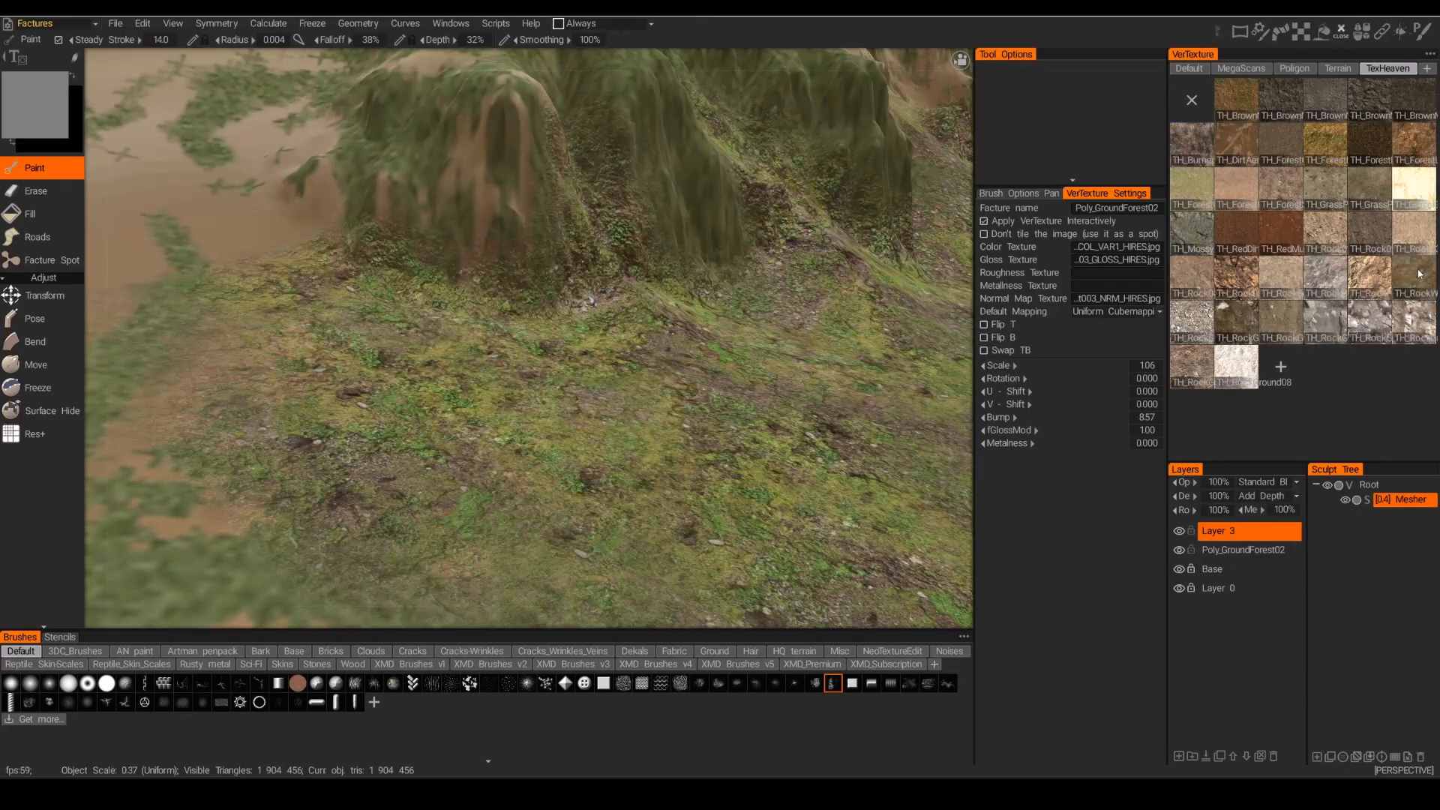
pyautogui.click(1415, 277)
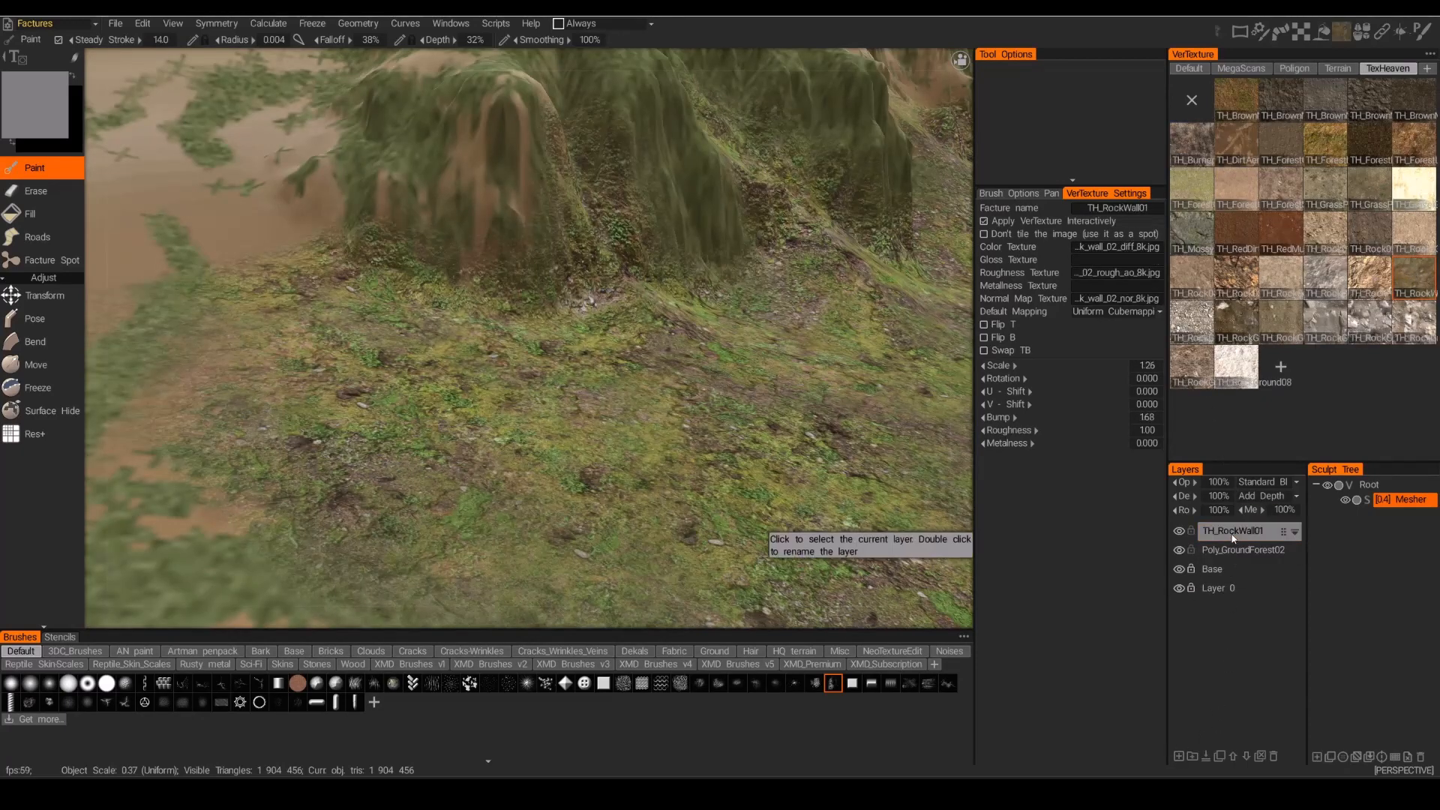
pyautogui.scroll(-5, 447, 228)
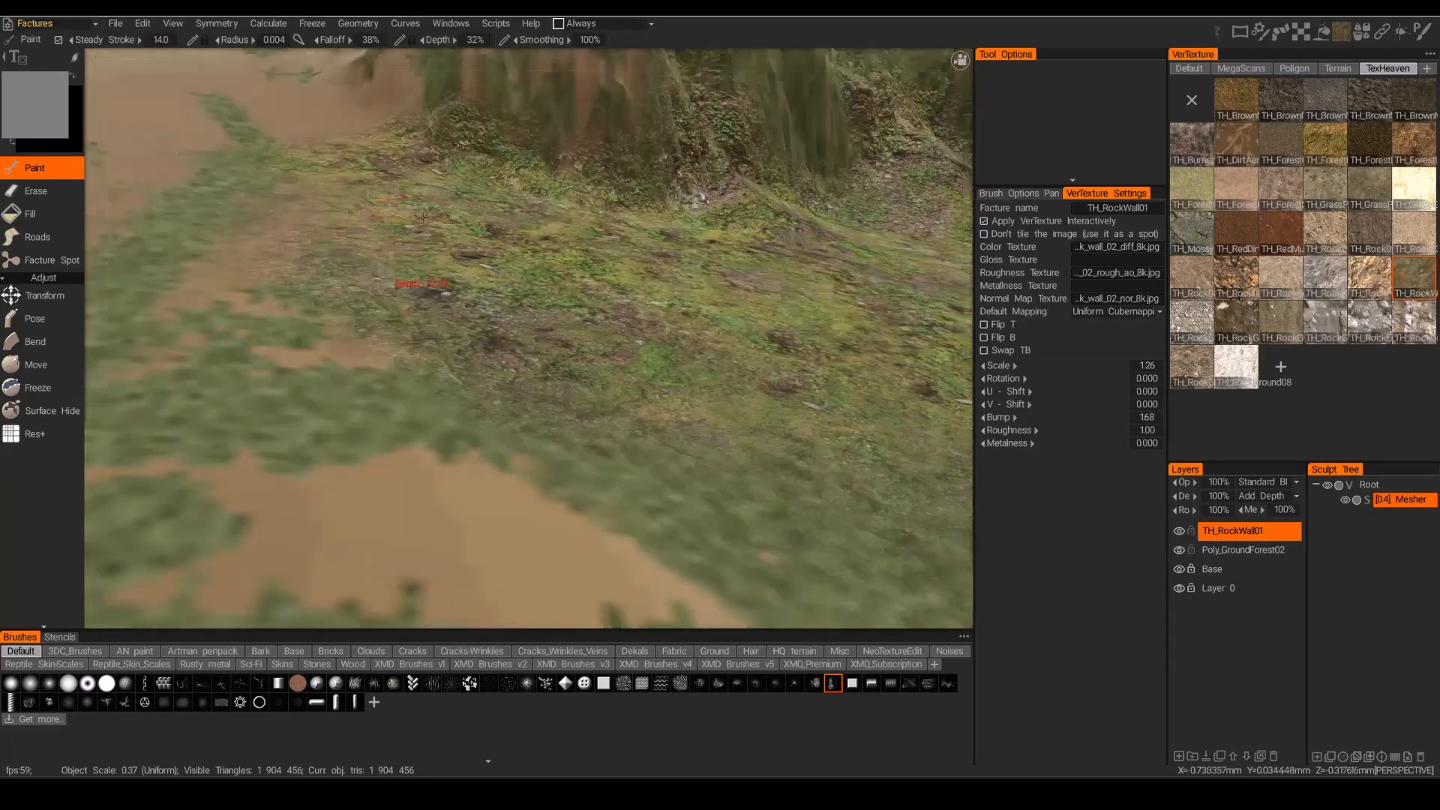
pyautogui.scroll(6, 452, 230)
pyautogui.keyDown('alt'); pyautogui.moveTo(451, 234); pyautogui.dragTo(337, 285); pyautogui.keyUp('alt')
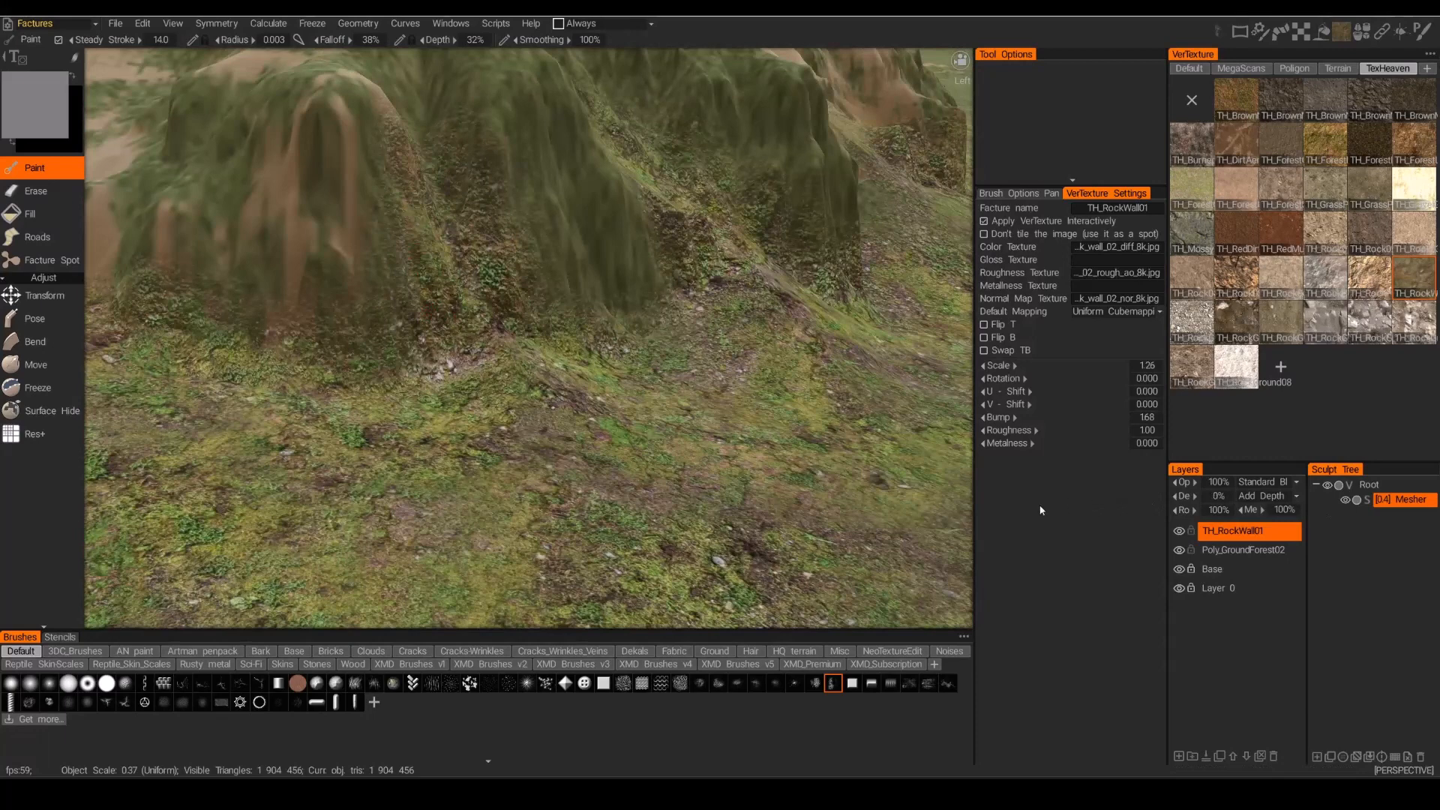
# Enlarge the brush radius to about 0.007 and paint rock wall texture over the bare outcrop at the cliff's foot.
pyautogui.moveTo(329, 140); pyautogui.dragTo(325, 139, button='right')
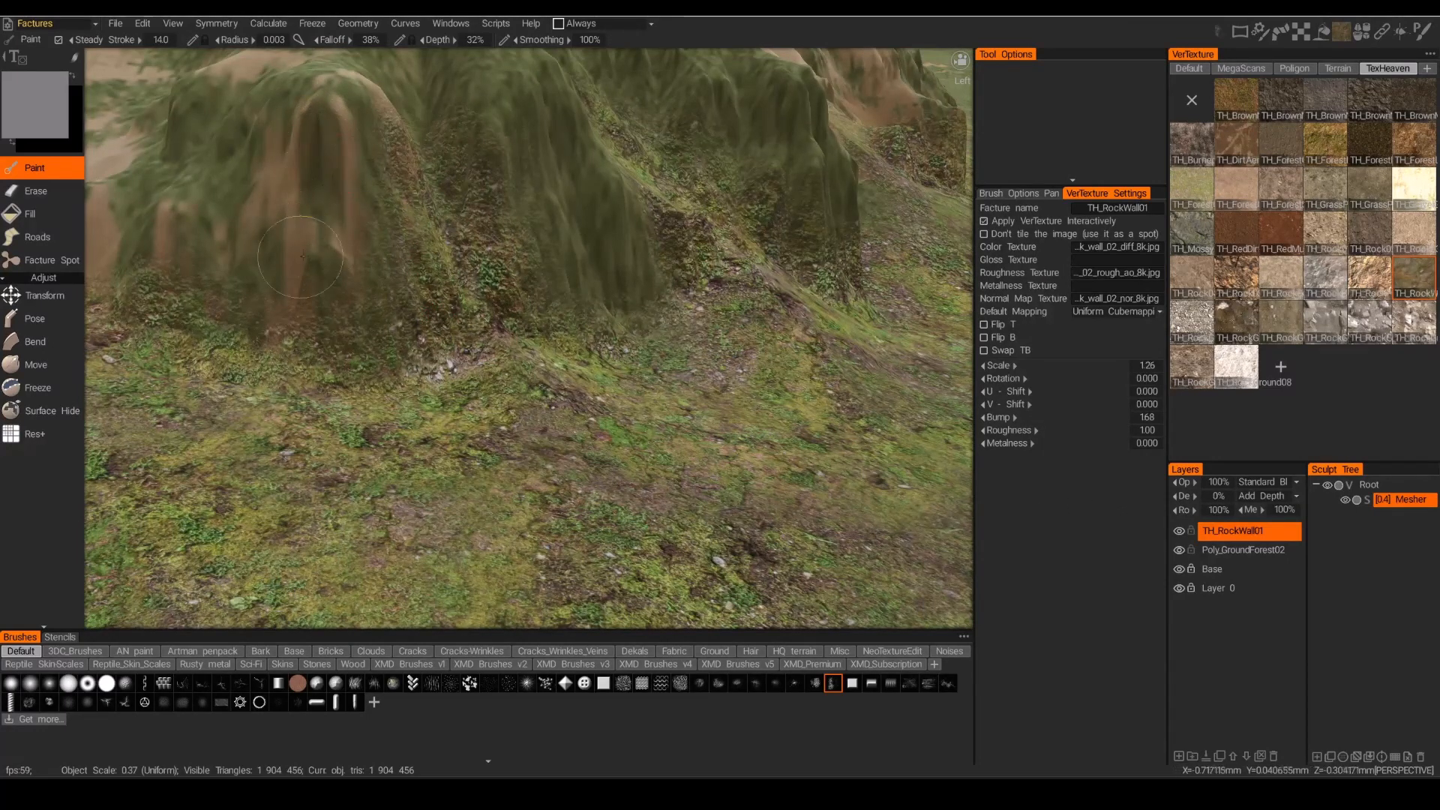
pyautogui.moveTo(302, 257); pyautogui.dragTo(315, 226, button='right')
pyautogui.moveTo(315, 227)
pyautogui.mouseDown()
pyautogui.moveTo(302, 224)
pyautogui.moveTo(372, 135)
pyautogui.moveTo(289, 277)
pyautogui.moveTo(315, 323)
pyautogui.moveTo(652, 229)
pyautogui.mouseUp()
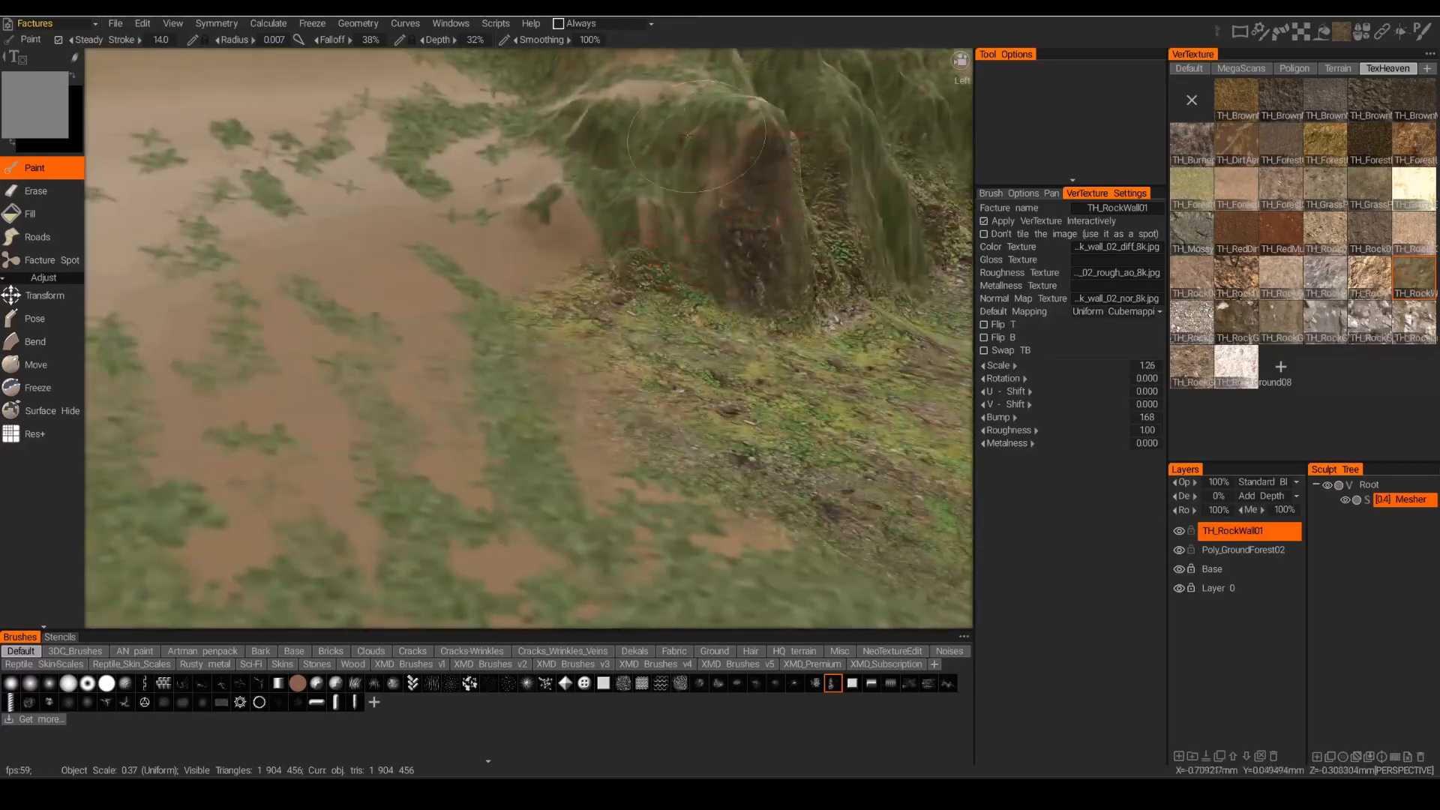
pyautogui.moveTo(688, 135)
pyautogui.mouseDown()
pyautogui.moveTo(705, 180)
pyautogui.moveTo(675, 247)
pyautogui.moveTo(697, 292)
pyautogui.moveTo(678, 226)
pyautogui.mouseUp()
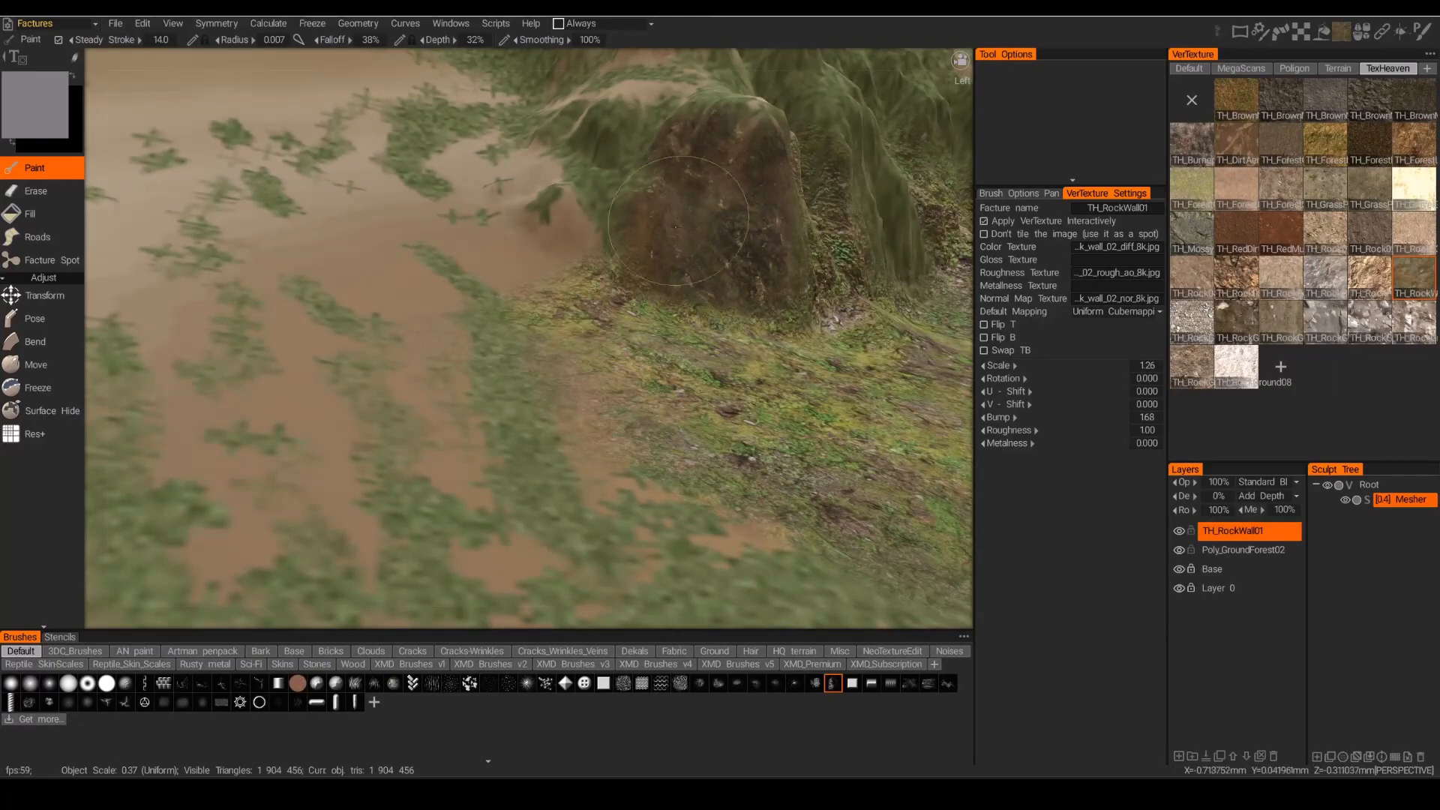
# Raise the brush depth to 240% and radius to 0.010, and extend the rock wall over the neighbouring outcrop.
pyautogui.moveTo(688, 248); pyautogui.dragTo(690, 248, button='right')
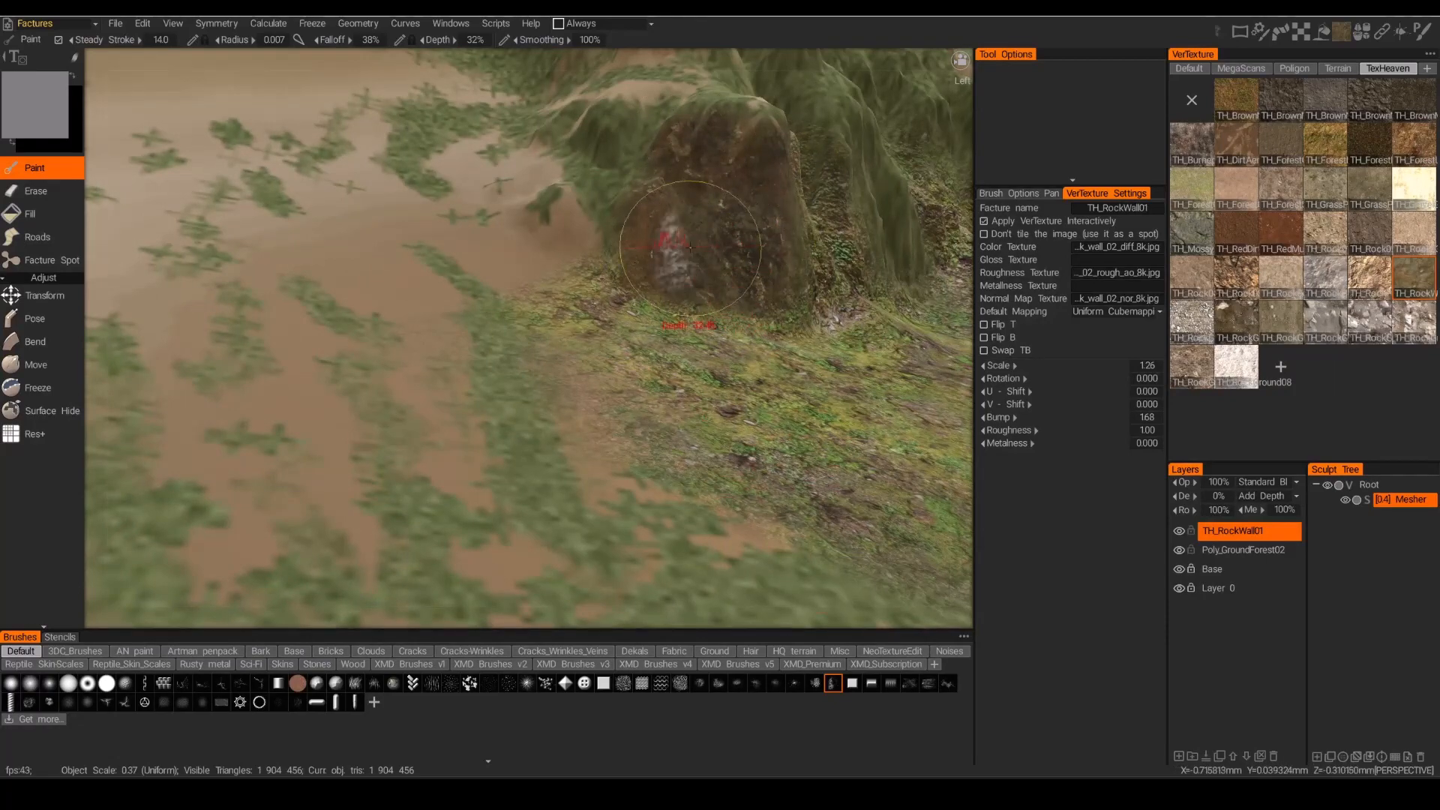
pyautogui.moveTo(697, 202)
pyautogui.keyDown('alt'); pyautogui.mouseDown()
pyautogui.moveTo(661, 292)
pyautogui.moveTo(622, 293)
pyautogui.moveTo(507, 379)
pyautogui.moveTo(465, 306)
pyautogui.mouseUp(); pyautogui.keyUp('alt')
pyautogui.moveTo(466, 306); pyautogui.dragTo(425, 253, button='right')
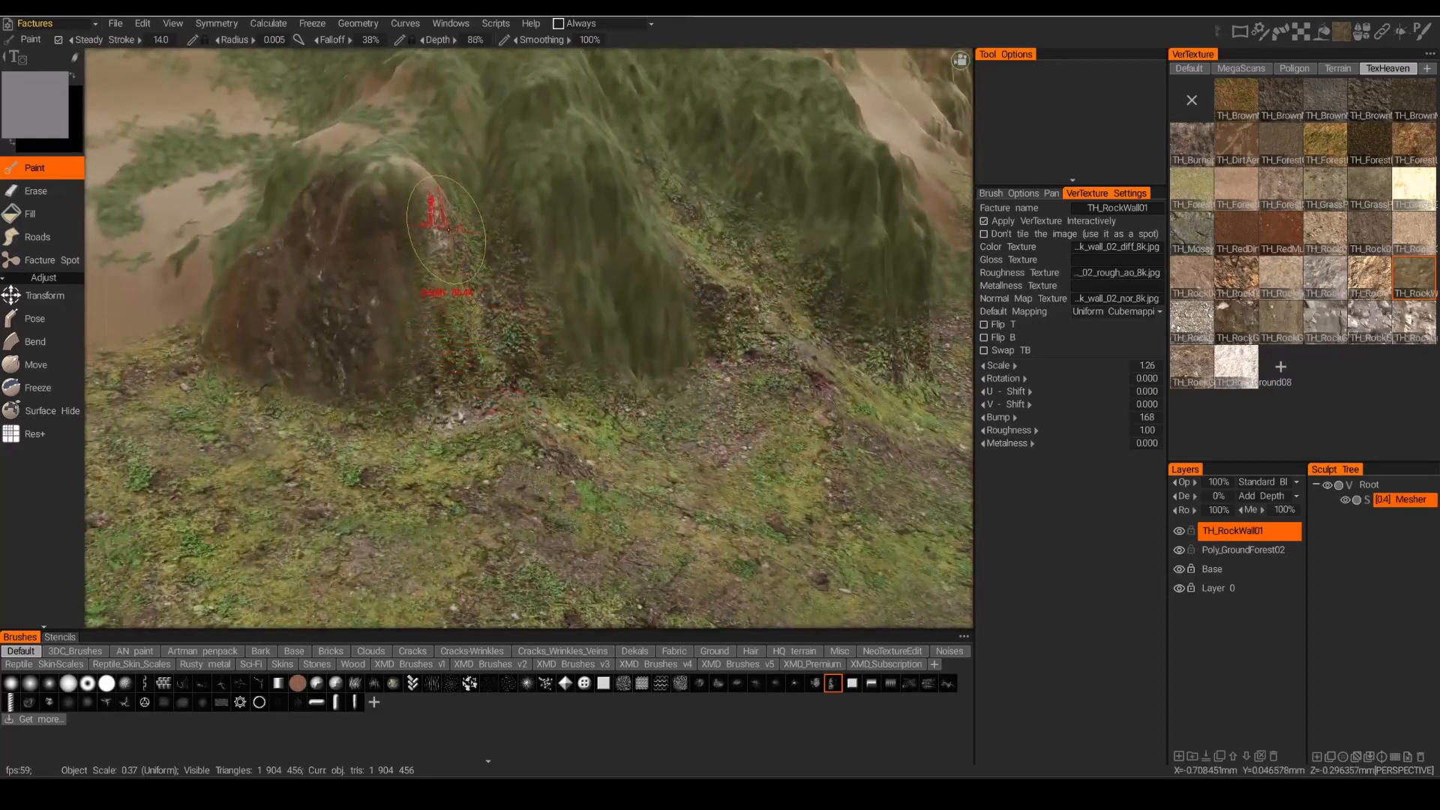
pyautogui.moveTo(448, 229)
pyautogui.mouseDown()
pyautogui.moveTo(442, 346)
pyautogui.moveTo(614, 184)
pyautogui.moveTo(593, 184)
pyautogui.moveTo(641, 289)
pyautogui.moveTo(613, 322)
pyautogui.moveTo(582, 314)
pyautogui.mouseUp()
pyautogui.moveTo(581, 313); pyautogui.dragTo(553, 282, button='right')
pyautogui.moveTo(553, 281)
pyautogui.mouseDown()
pyautogui.moveTo(531, 314)
pyautogui.moveTo(600, 319)
pyautogui.moveTo(420, 297)
pyautogui.mouseUp()
pyautogui.moveTo(420, 296); pyautogui.dragTo(401, 330)
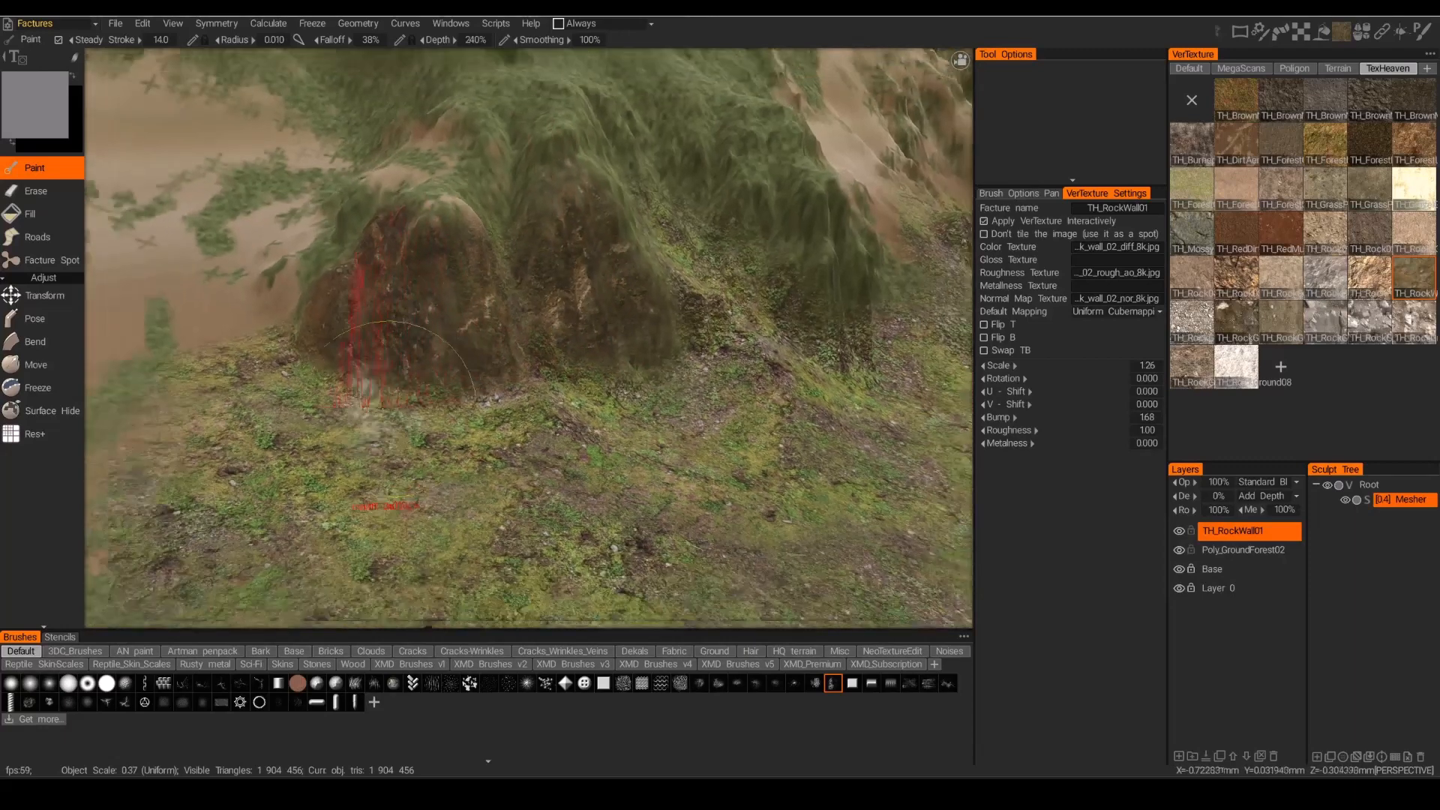
# Paint rock wall texture over the outcrop on the other side of the grassy gully.
pyautogui.moveTo(386, 409)
pyautogui.keyDown('alt'); pyautogui.mouseDown()
pyautogui.moveTo(482, 360)
pyautogui.moveTo(552, 242)
pyautogui.moveTo(573, 294)
pyautogui.moveTo(600, 300)
pyautogui.moveTo(553, 309)
pyautogui.mouseUp(); pyautogui.keyUp('alt')
pyautogui.keyDown('alt'); pyautogui.moveTo(553, 309); pyautogui.dragTo(534, 279, button='right'); pyautogui.keyUp('alt')
pyautogui.keyDown('alt'); pyautogui.moveTo(534, 279); pyautogui.dragTo(511, 273); pyautogui.keyUp('alt')
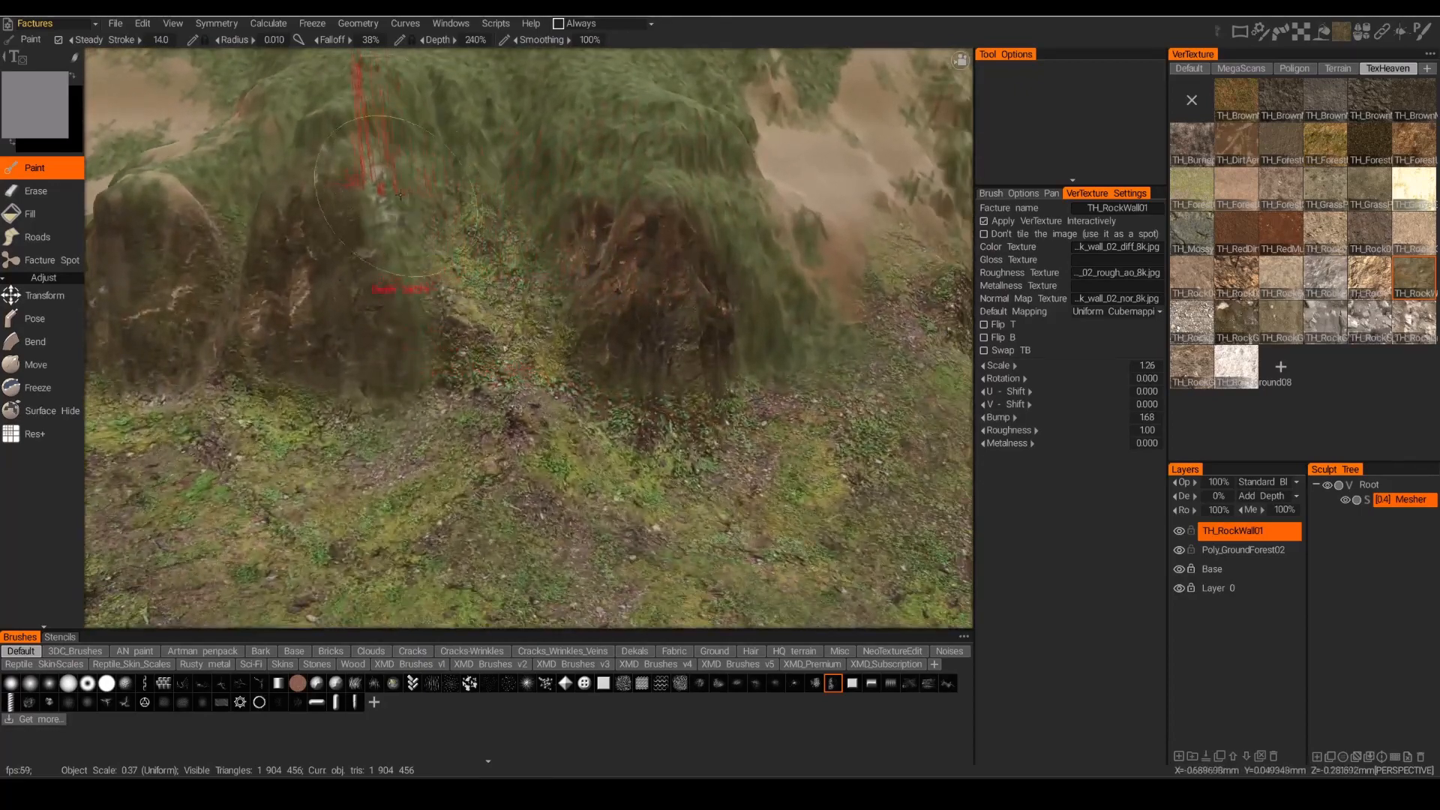
pyautogui.moveTo(400, 195)
pyautogui.mouseDown()
pyautogui.moveTo(360, 322)
pyautogui.moveTo(414, 316)
pyautogui.moveTo(445, 346)
pyautogui.moveTo(602, 271)
pyautogui.mouseUp()
pyautogui.moveTo(669, 349)
pyautogui.mouseDown()
pyautogui.moveTo(702, 285)
pyautogui.moveTo(742, 315)
pyautogui.moveTo(772, 248)
pyautogui.moveTo(619, 216)
pyautogui.mouseUp()
# Extend the rock wall texture over the green ledges above and between the painted outcrops.
pyautogui.keyDown('alt'); pyautogui.moveTo(620, 216); pyautogui.dragTo(588, 232, button='right'); pyautogui.keyUp('alt')
pyautogui.keyDown('alt'); pyautogui.moveTo(292, 254); pyautogui.dragTo(369, 302, button='middle'); pyautogui.keyUp('alt')
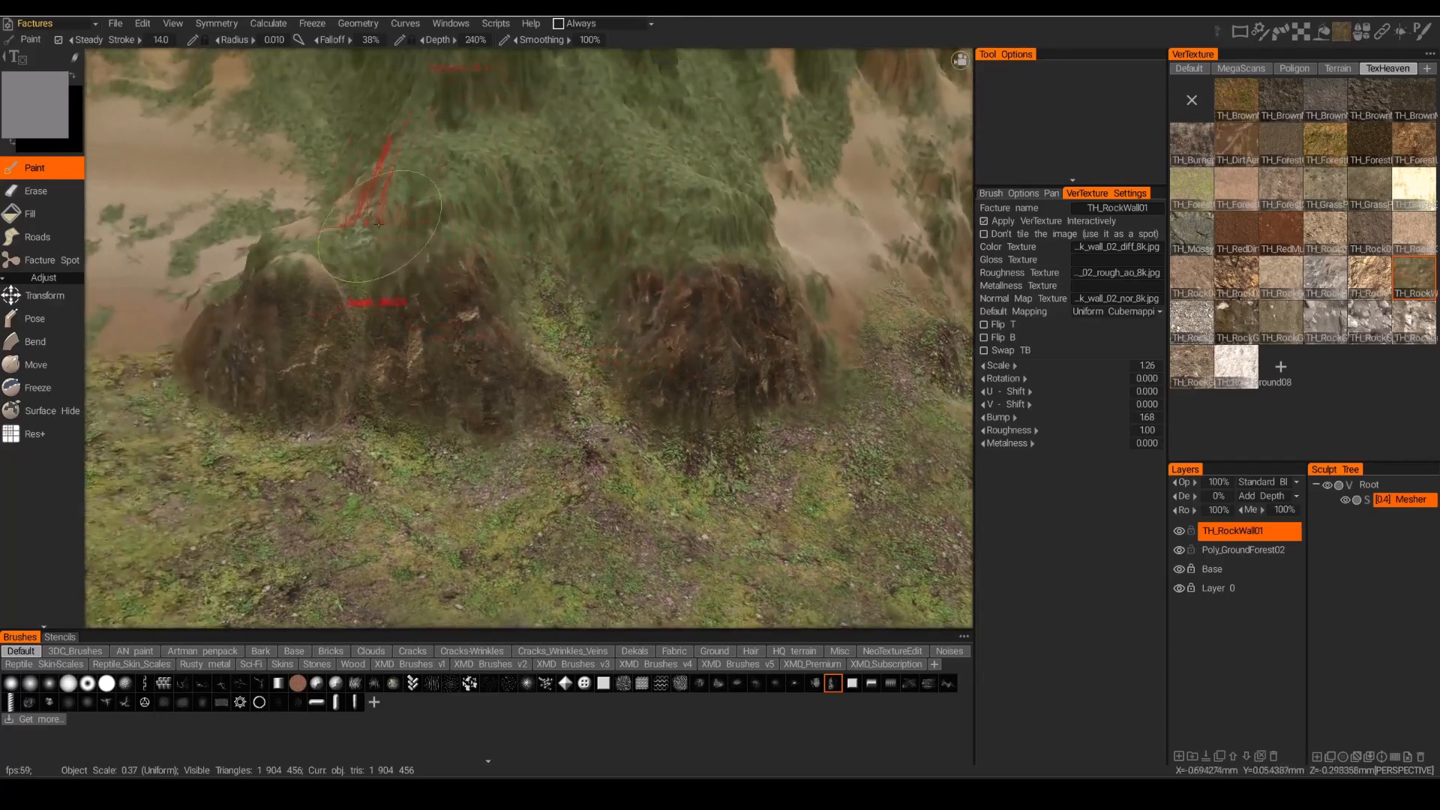
pyautogui.moveTo(326, 229)
pyautogui.mouseDown()
pyautogui.moveTo(370, 303)
pyautogui.moveTo(404, 202)
pyautogui.mouseUp()
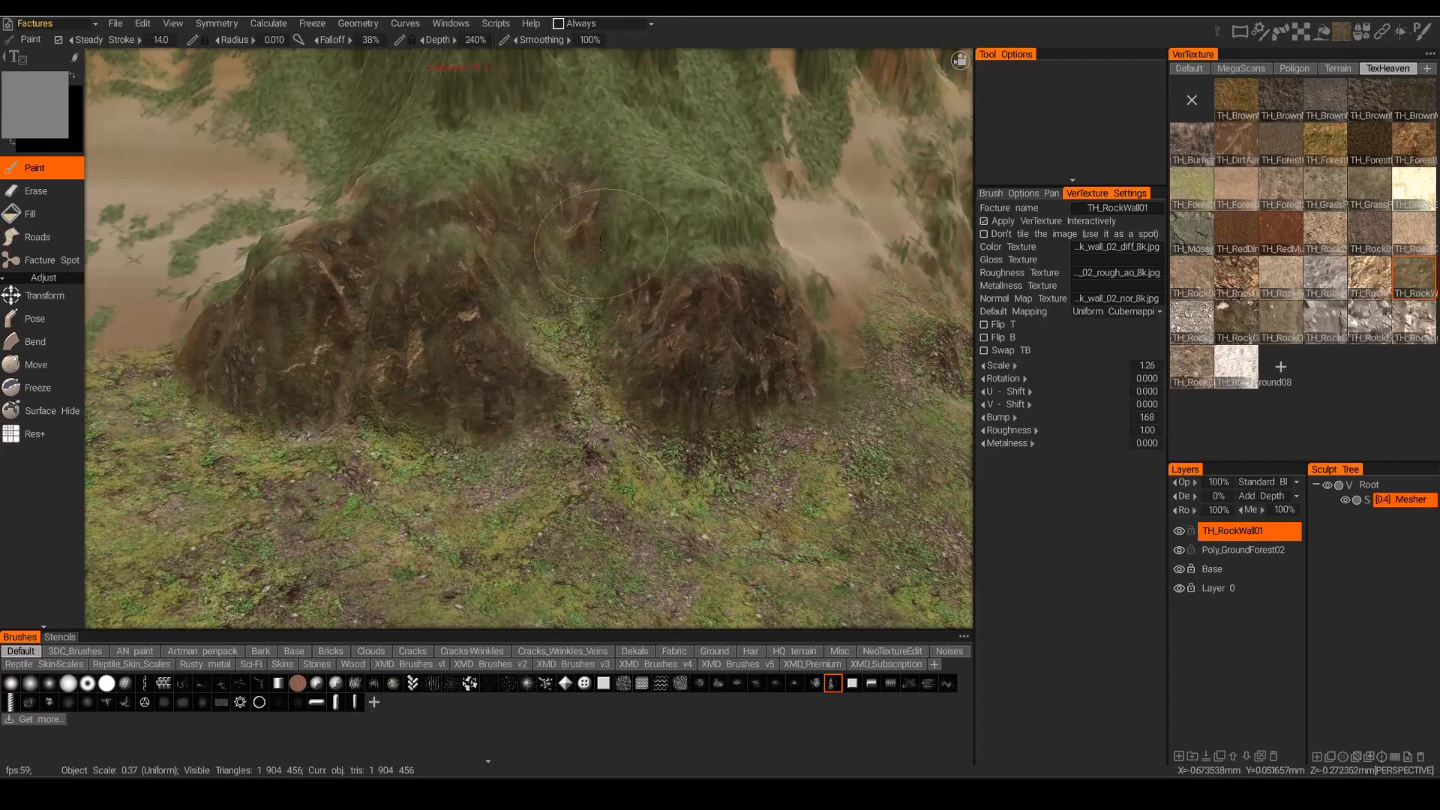
pyautogui.moveTo(651, 224); pyautogui.dragTo(739, 259)
# Continue the rock wall texture along the cliff's foot toward its outer corner.
pyautogui.moveTo(661, 331)
pyautogui.keyDown('alt'); pyautogui.mouseDown()
pyautogui.moveTo(761, 413)
pyautogui.moveTo(716, 416)
pyautogui.mouseUp(); pyautogui.keyUp('alt')
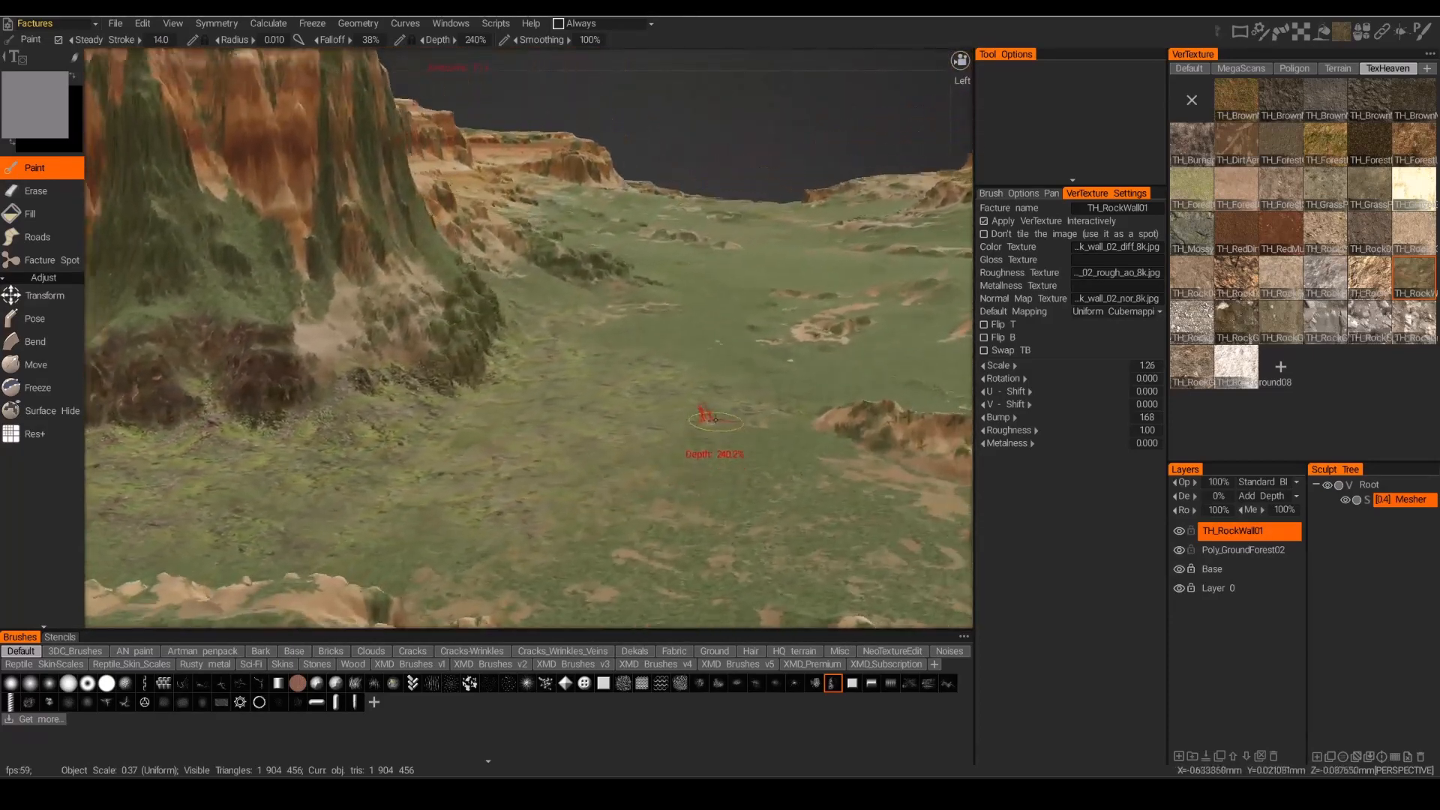
pyautogui.keyDown('alt'); pyautogui.moveTo(716, 416); pyautogui.dragTo(573, 344, button='right'); pyautogui.keyUp('alt')
pyautogui.keyDown('alt'); pyautogui.moveTo(573, 344); pyautogui.dragTo(403, 325); pyautogui.keyUp('alt')
pyautogui.keyDown('alt'); pyautogui.moveTo(402, 326); pyautogui.dragTo(480, 216, button='middle'); pyautogui.keyUp('alt')
pyautogui.moveTo(499, 219)
pyautogui.mouseDown()
pyautogui.moveTo(529, 225)
pyautogui.moveTo(556, 187)
pyautogui.moveTo(518, 285)
pyautogui.moveTo(604, 239)
pyautogui.moveTo(653, 270)
pyautogui.moveTo(633, 232)
pyautogui.moveTo(660, 192)
pyautogui.moveTo(626, 241)
pyautogui.mouseUp()
pyautogui.moveTo(466, 219); pyautogui.dragTo(550, 249)
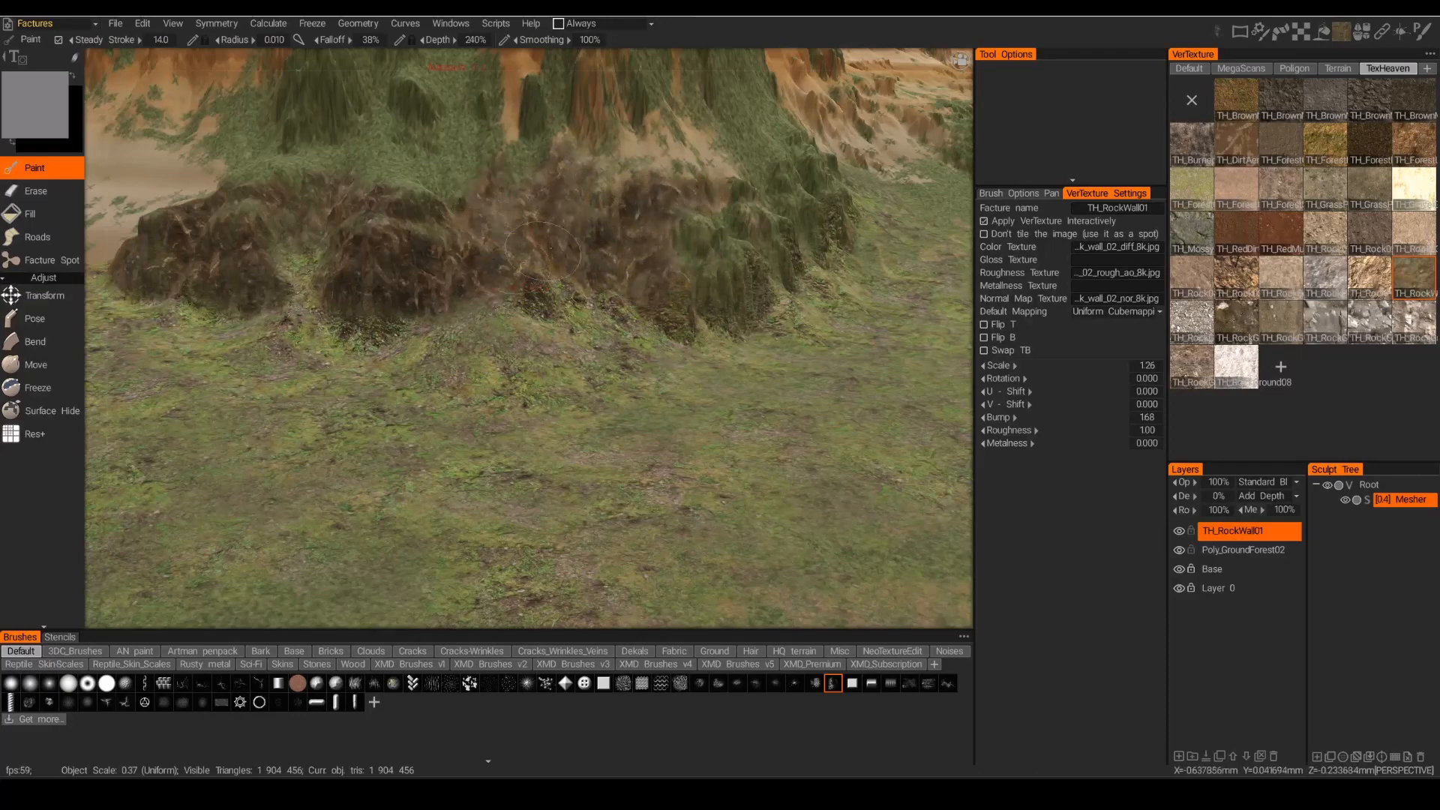
# Set the TH_RockWall01 texture's bump to 5.99.
pyautogui.moveTo(543, 239)
pyautogui.keyDown('alt'); pyautogui.mouseDown(button='right')
pyautogui.moveTo(518, 315)
pyautogui.moveTo(669, 375)
pyautogui.moveTo(743, 492)
pyautogui.mouseUp(button='right'); pyautogui.keyUp('alt')
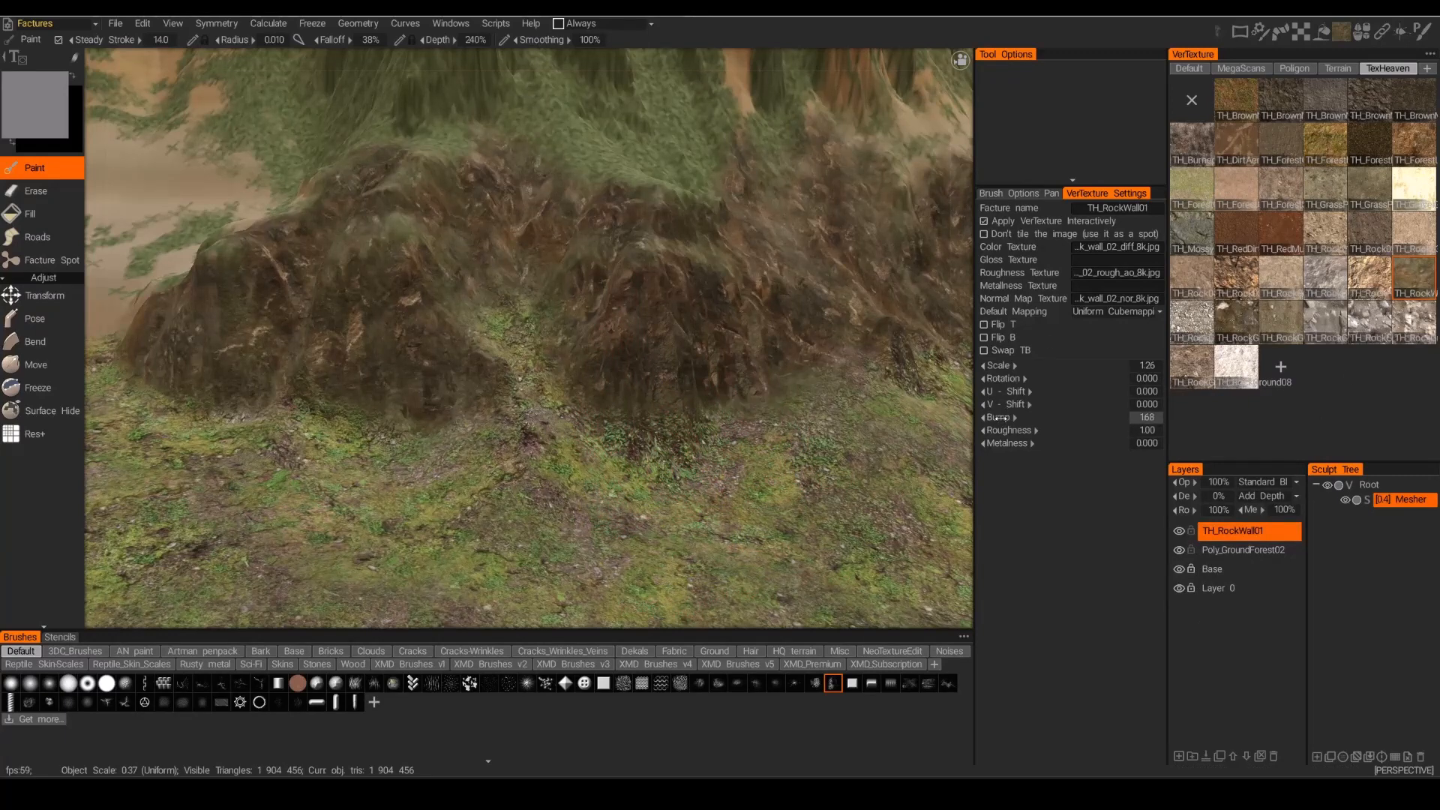
pyautogui.moveTo(1004, 418)
pyautogui.mouseDown()
pyautogui.moveTo(1040, 416)
pyautogui.moveTo(956, 423)
pyautogui.moveTo(984, 424)
pyautogui.mouseUp()
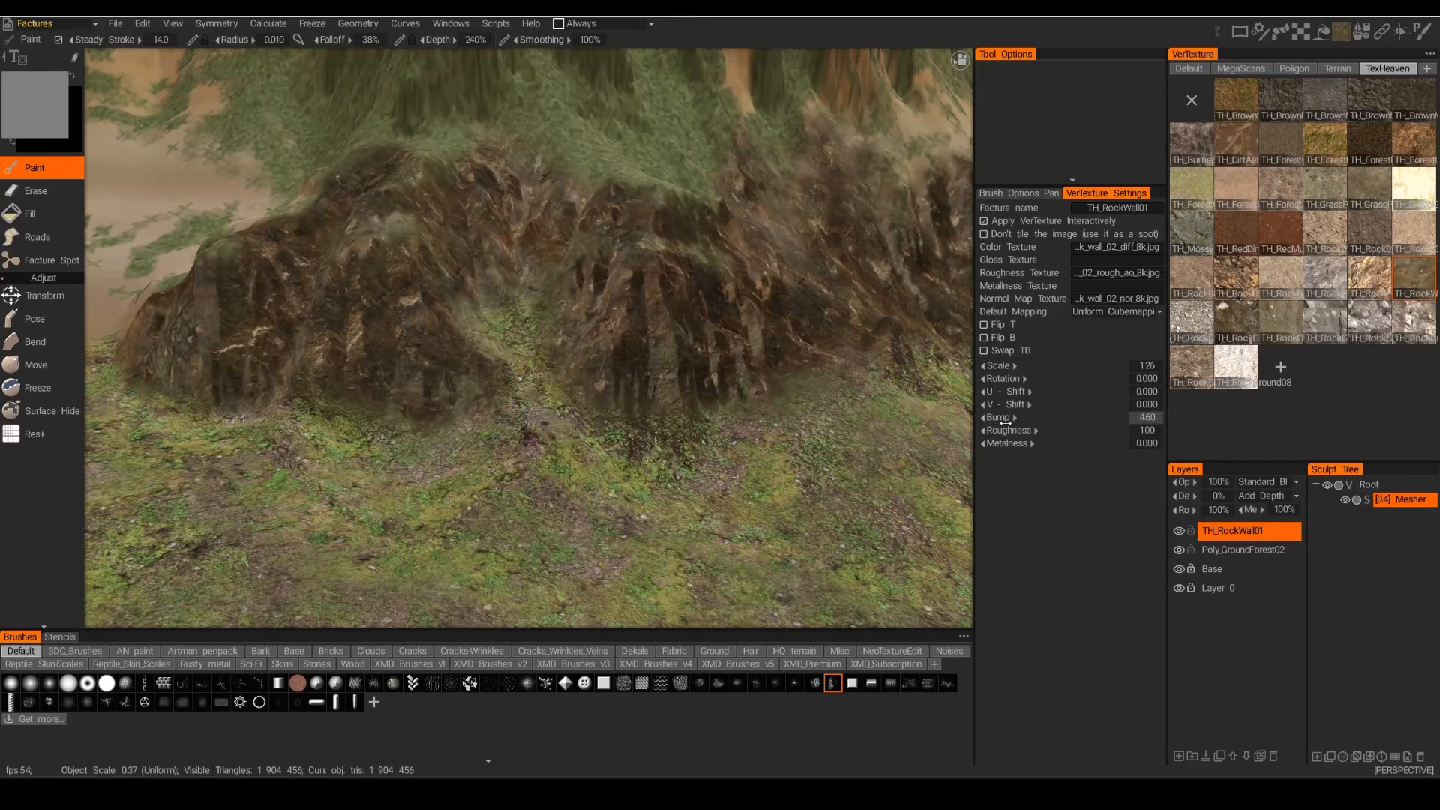
pyautogui.moveTo(1006, 423); pyautogui.dragTo(1019, 422)
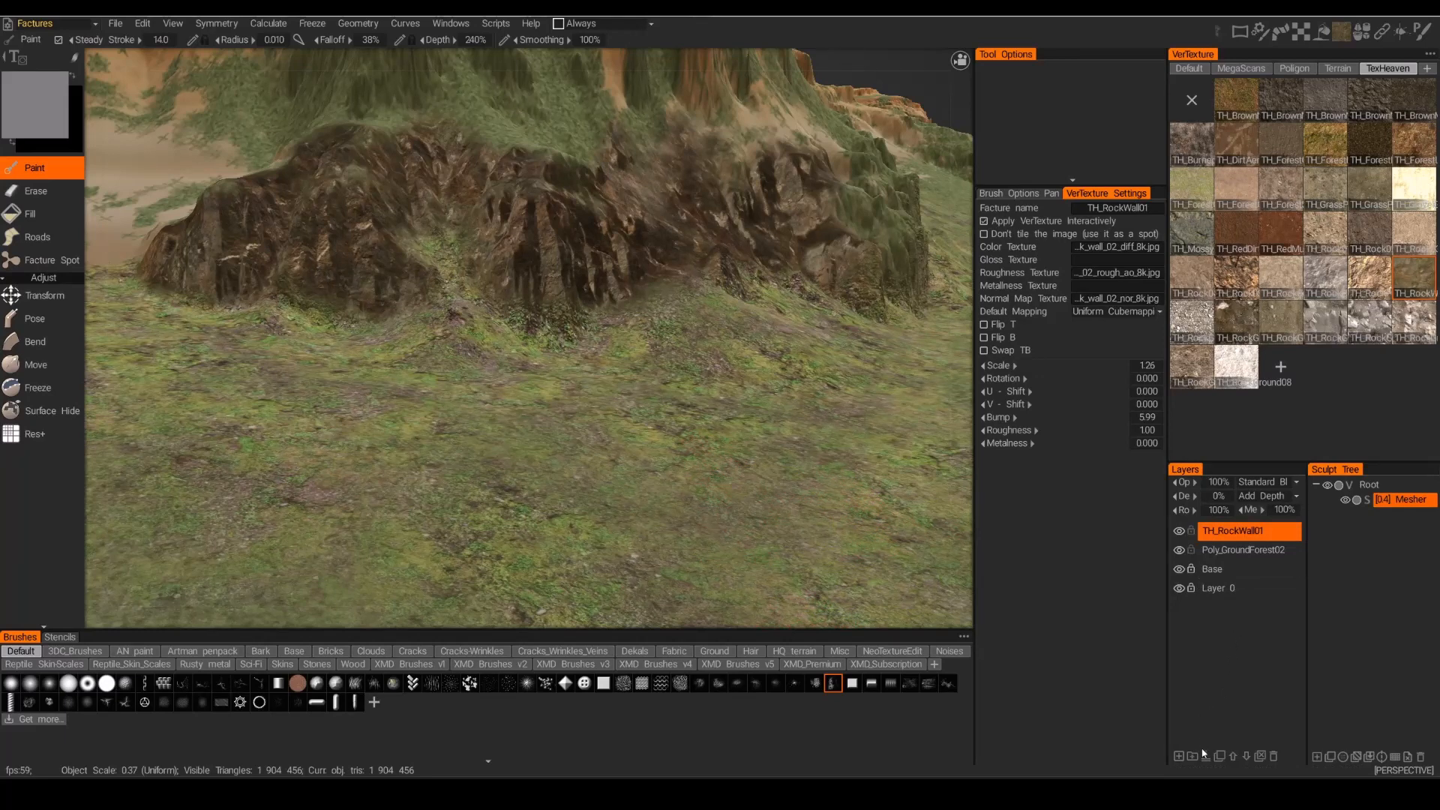
# Add a new layer for the TH_RockGround07 texture and name the layer after it.
pyautogui.click(1180, 757)
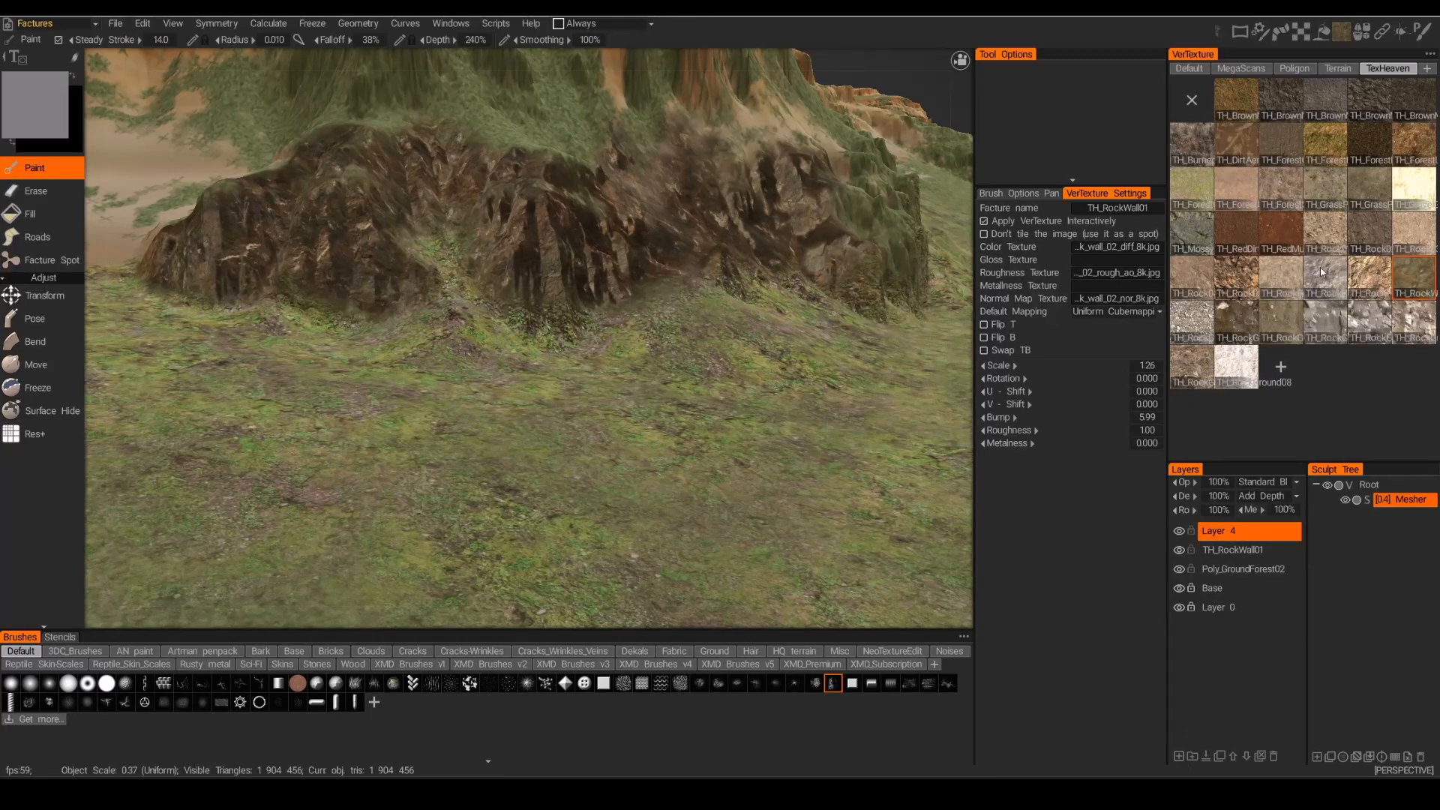
pyautogui.click(1190, 367)
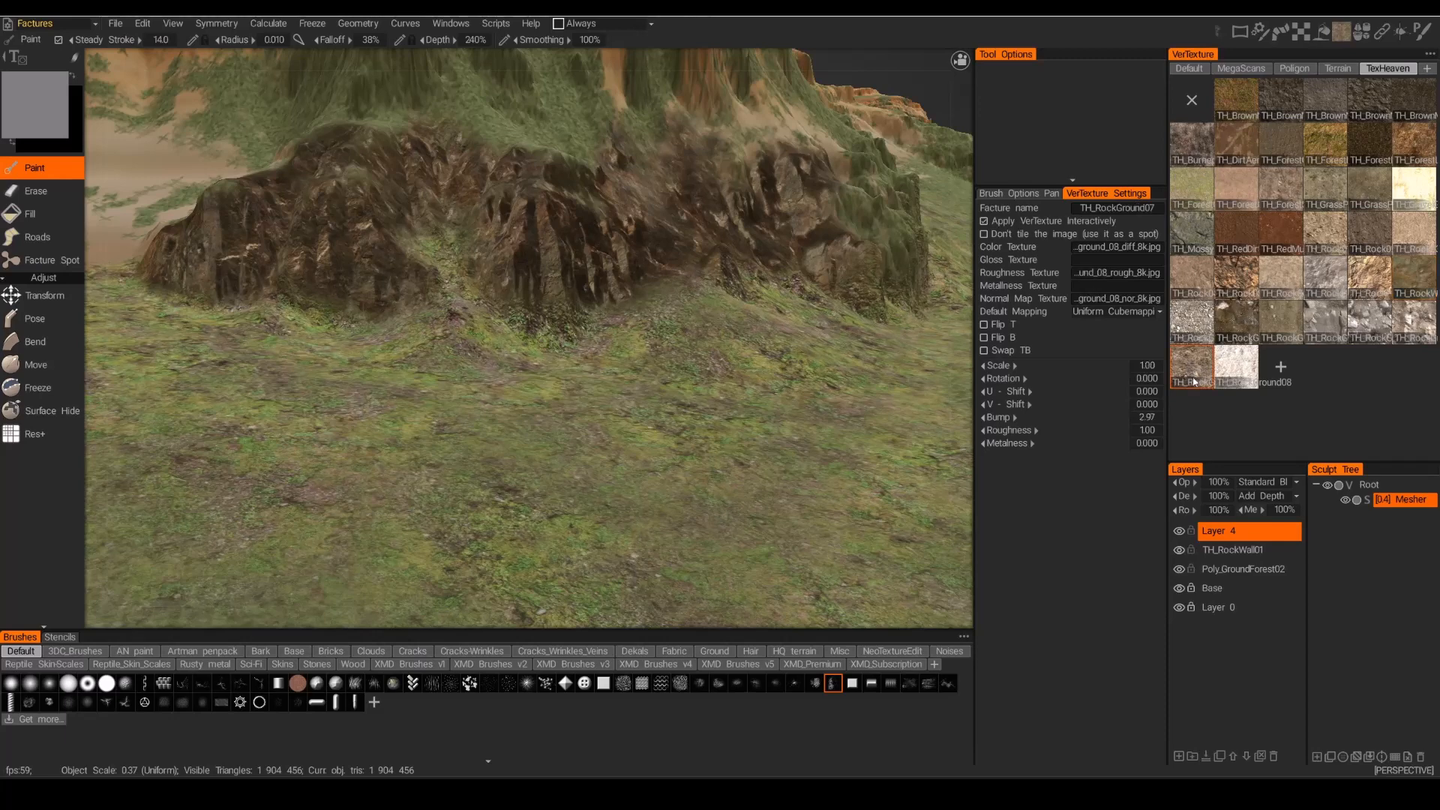
pyautogui.click(1154, 210)
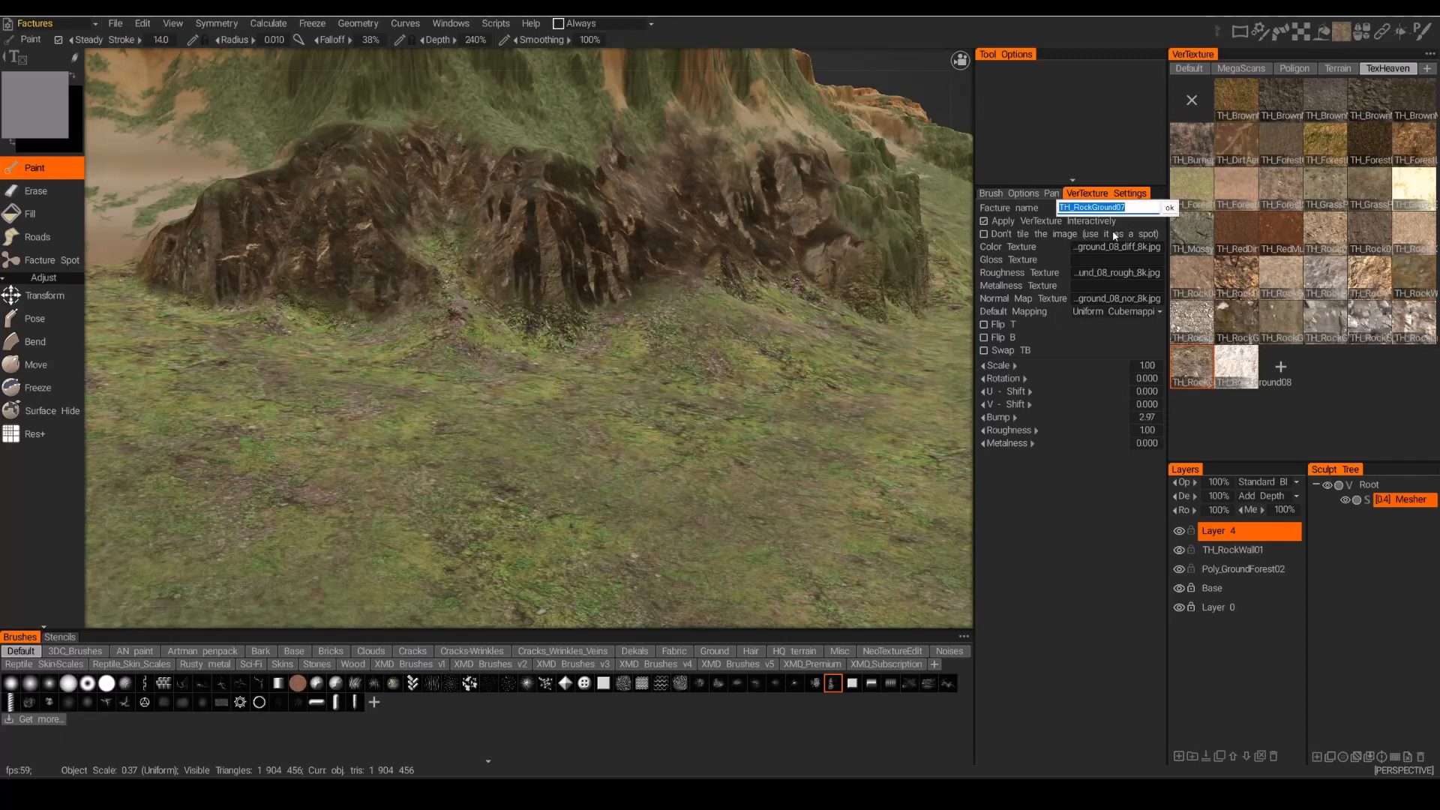
pyautogui.click(1170, 209)
pyautogui.doubleClick(1219, 534)
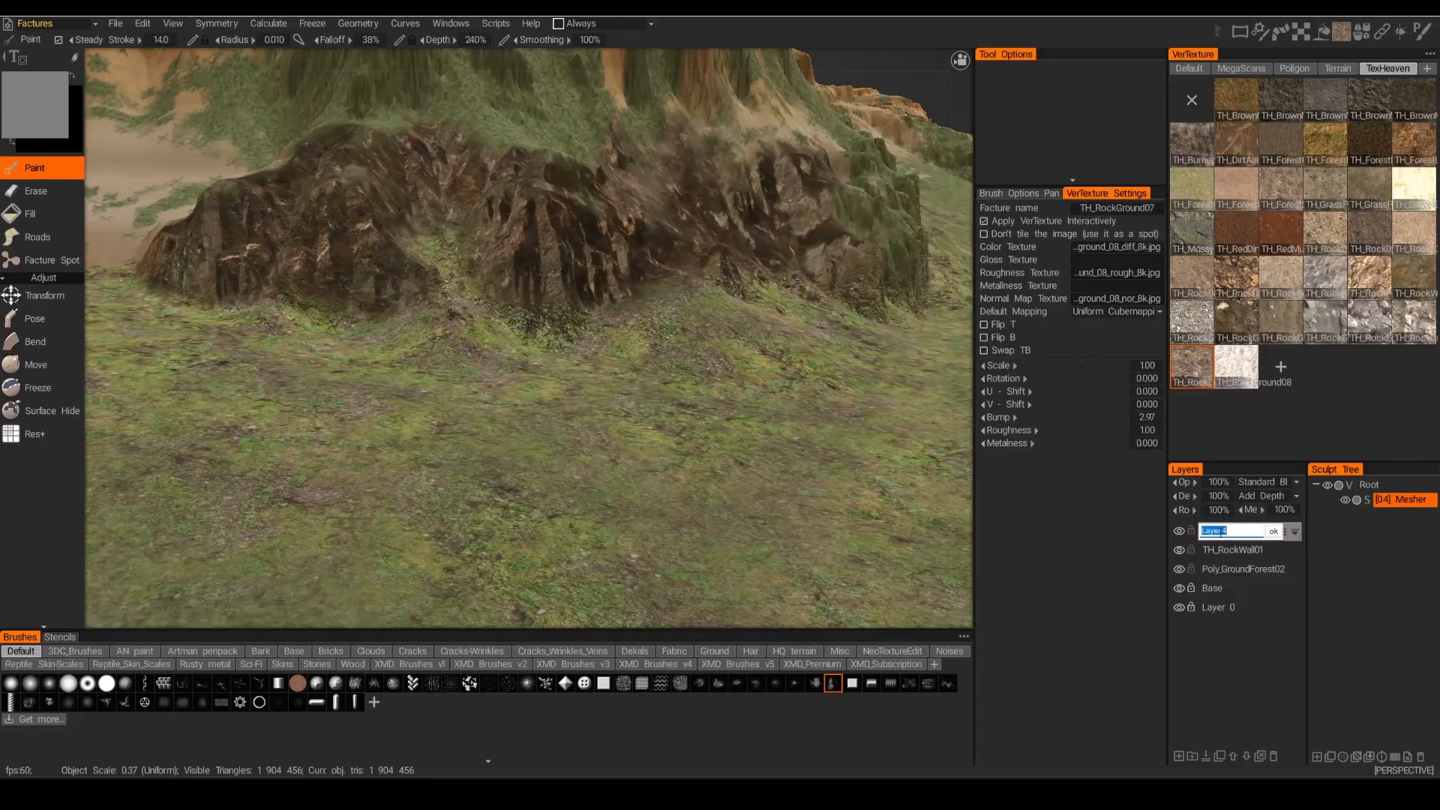
pyautogui.press('Return')
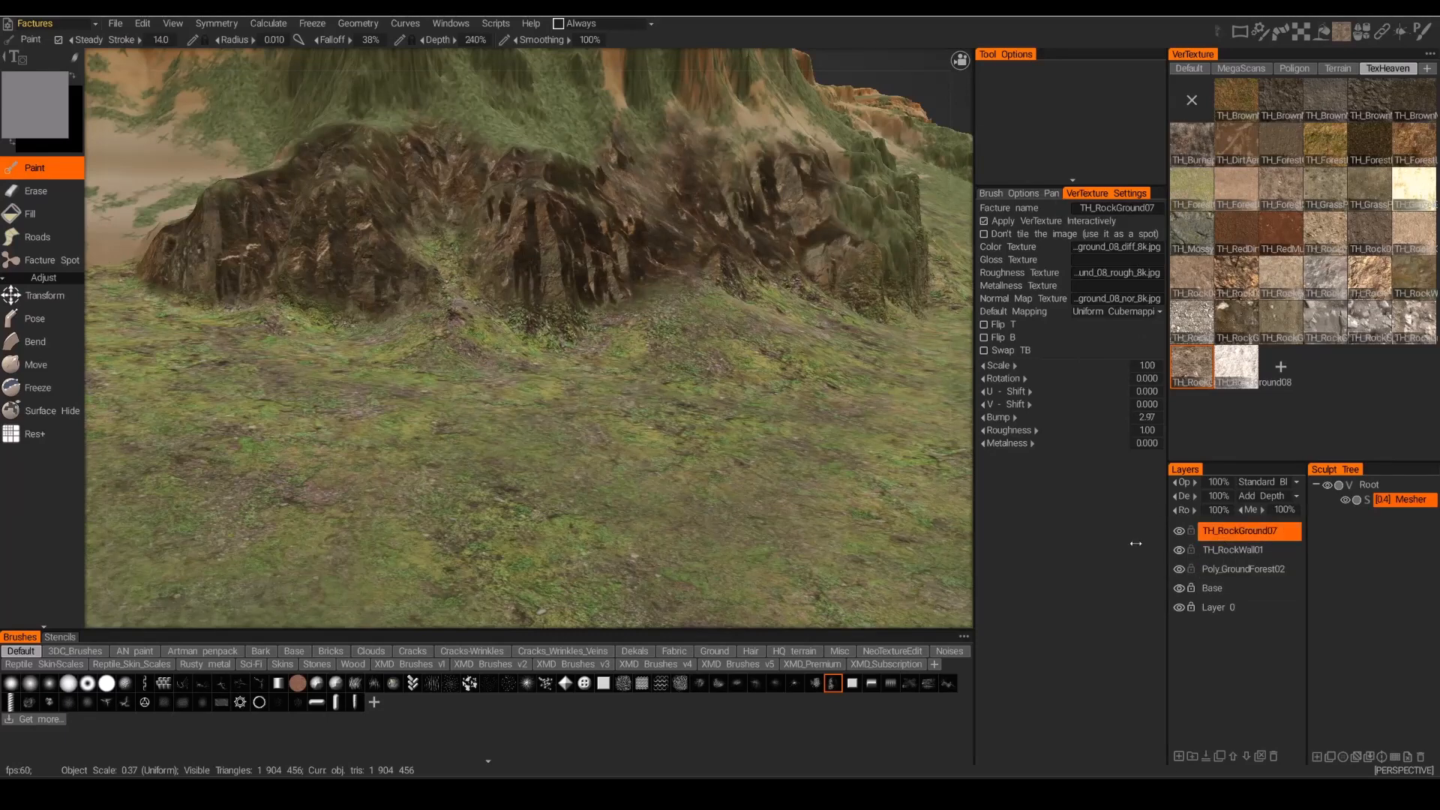
# Reduce the brush radius to 0.008 and paint rock ground over the outcrops' upper parts and the green slope above them.
pyautogui.moveTo(517, 416)
pyautogui.keyDown('alt'); pyautogui.mouseDown()
pyautogui.moveTo(688, 319)
pyautogui.moveTo(698, 288)
pyautogui.moveTo(660, 320)
pyautogui.moveTo(634, 181)
pyautogui.moveTo(598, 266)
pyautogui.moveTo(600, 338)
pyautogui.mouseUp(); pyautogui.keyUp('alt')
pyautogui.keyDown('alt'); pyautogui.moveTo(630, 450); pyautogui.dragTo(518, 300); pyautogui.keyUp('alt')
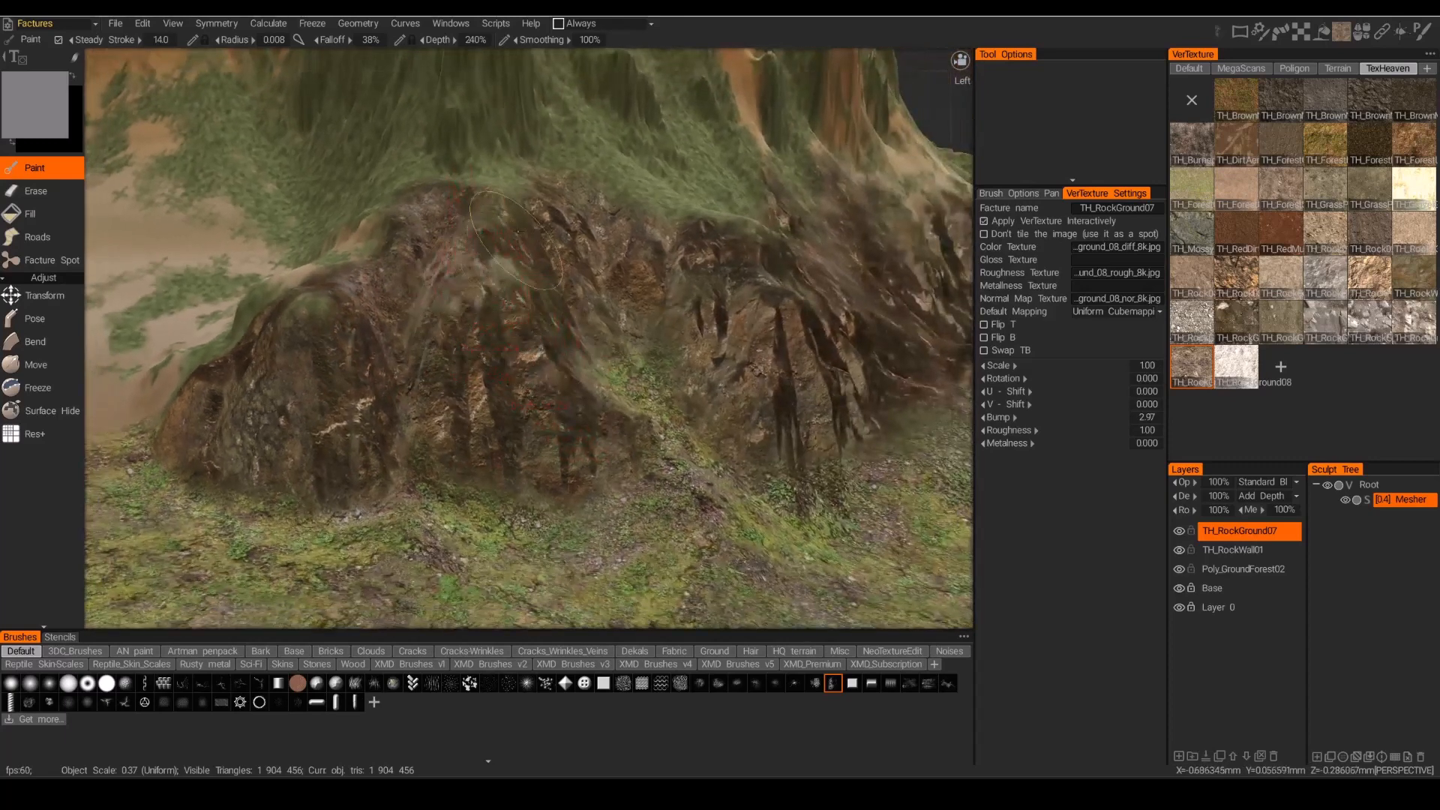
pyautogui.moveTo(517, 232)
pyautogui.mouseDown()
pyautogui.moveTo(546, 330)
pyautogui.moveTo(475, 255)
pyautogui.mouseUp()
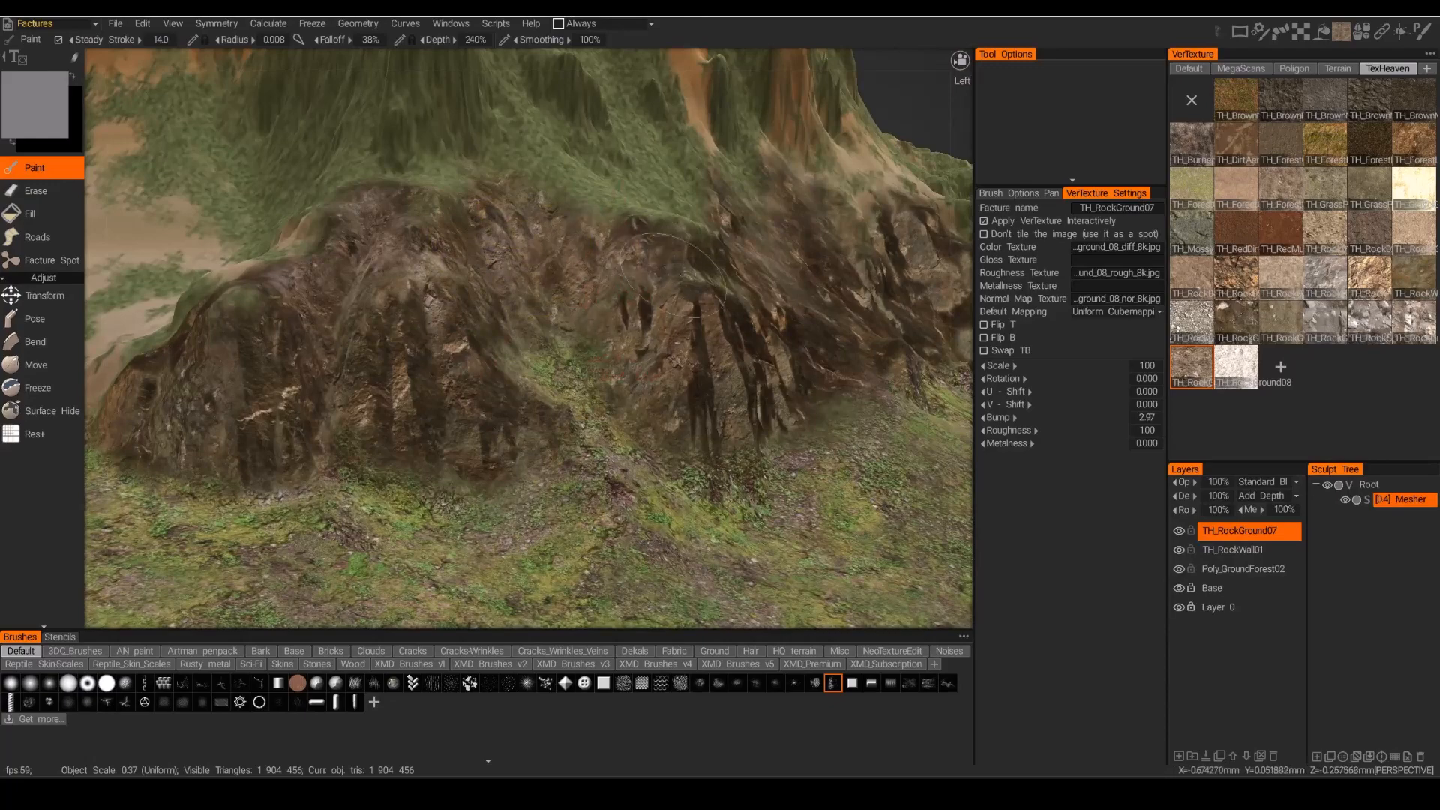
pyautogui.keyDown('alt'); pyautogui.moveTo(732, 312); pyautogui.dragTo(803, 311); pyautogui.keyUp('alt')
pyautogui.moveTo(480, 203)
pyautogui.keyDown('alt'); pyautogui.mouseDown()
pyautogui.moveTo(443, 262)
pyautogui.moveTo(492, 159)
pyautogui.mouseUp(); pyautogui.keyUp('alt')
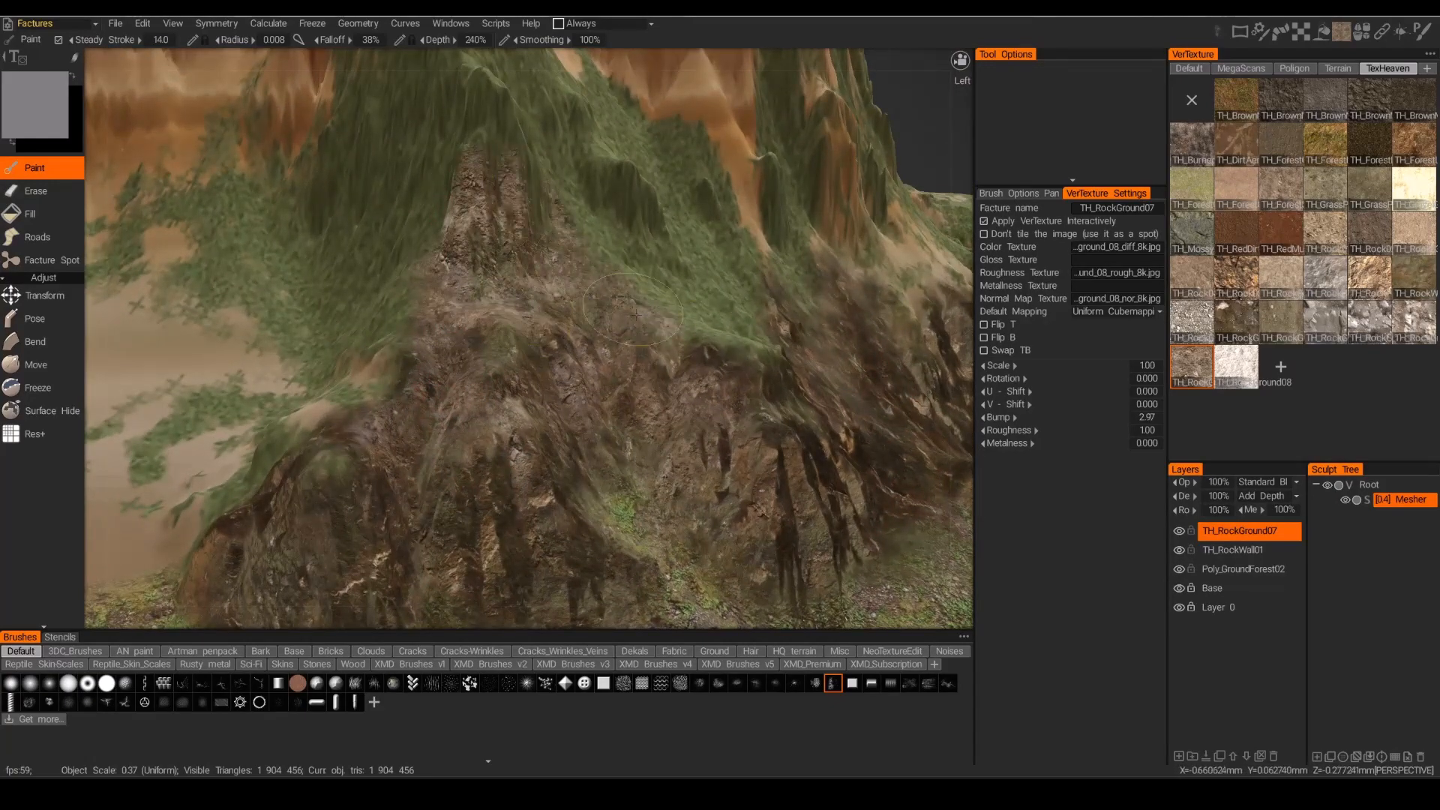
# Enlarge the brush radius to 0.026 and paint rock ground up the cliff's first buttress and its sandy flank.
pyautogui.keyDown('alt'); pyautogui.moveTo(636, 313); pyautogui.dragTo(659, 398, button='right'); pyautogui.keyUp('alt')
pyautogui.moveTo(660, 398)
pyautogui.keyDown('alt'); pyautogui.mouseDown()
pyautogui.moveTo(578, 255)
pyautogui.moveTo(591, 250)
pyautogui.moveTo(538, 255)
pyautogui.moveTo(525, 191)
pyautogui.moveTo(562, 150)
pyautogui.mouseUp(); pyautogui.keyUp('alt')
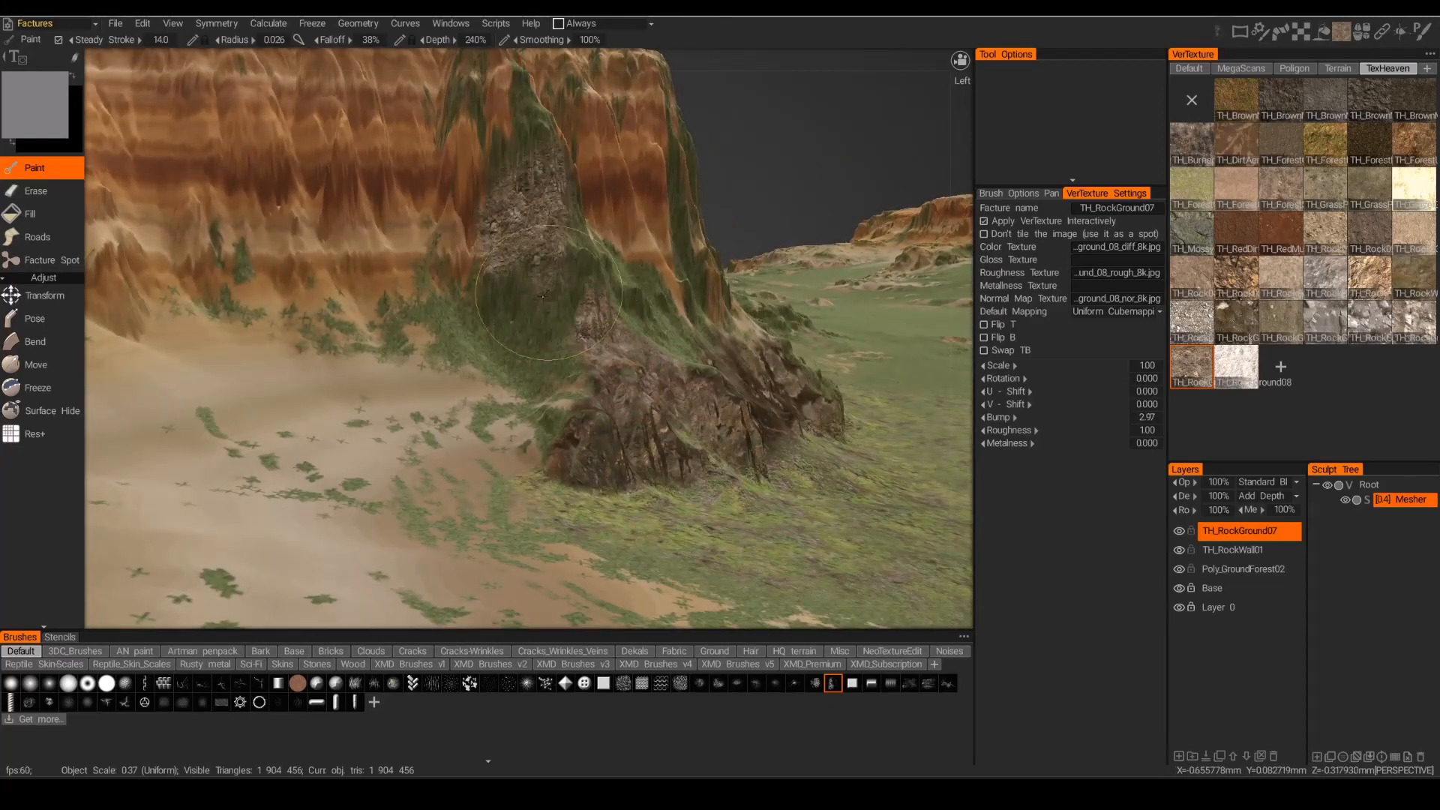
pyautogui.moveTo(545, 295); pyautogui.dragTo(548, 313)
pyautogui.moveTo(415, 317); pyautogui.dragTo(498, 297)
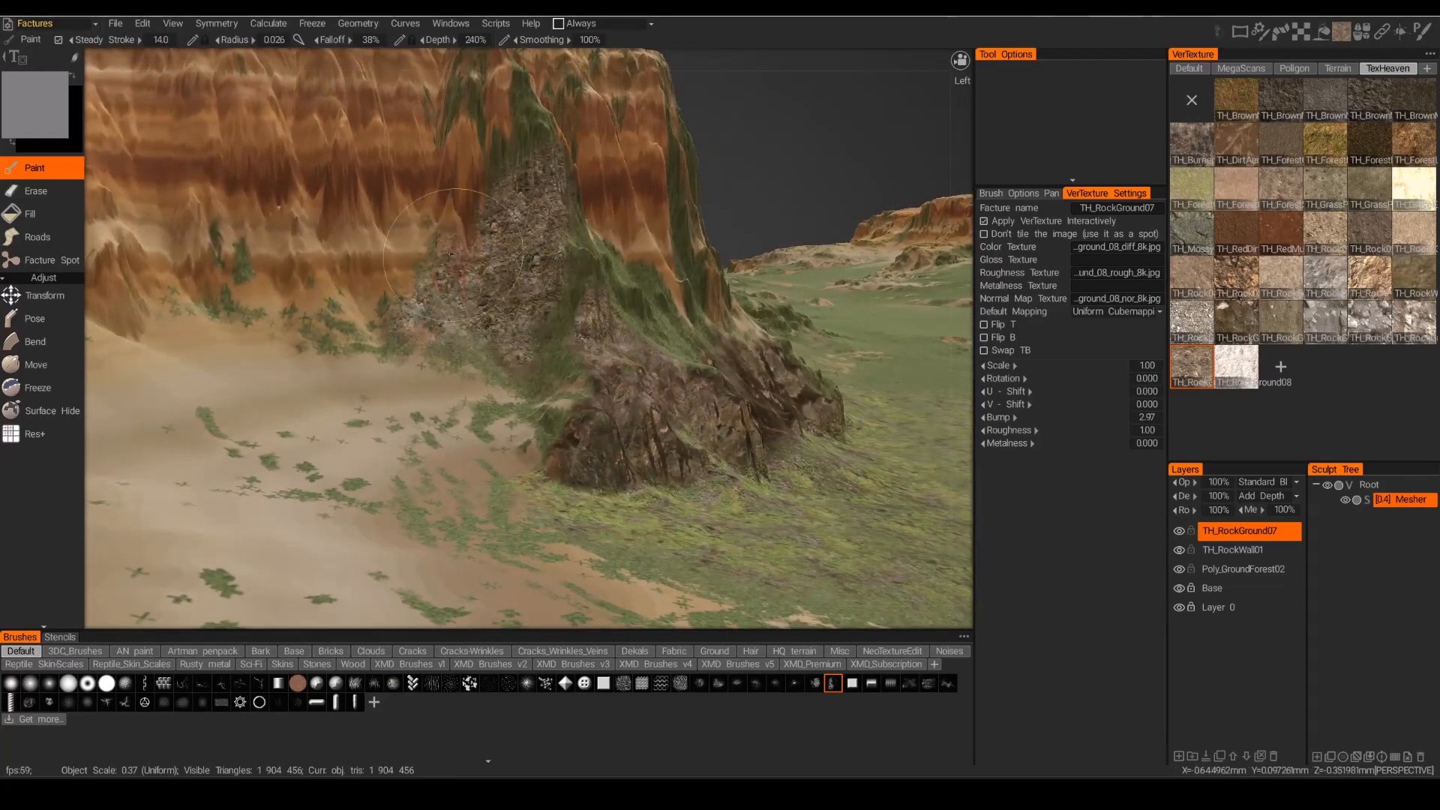
pyautogui.moveTo(502, 160)
pyautogui.mouseDown()
pyautogui.moveTo(495, 113)
pyautogui.moveTo(533, 135)
pyautogui.moveTo(549, 308)
pyautogui.mouseUp()
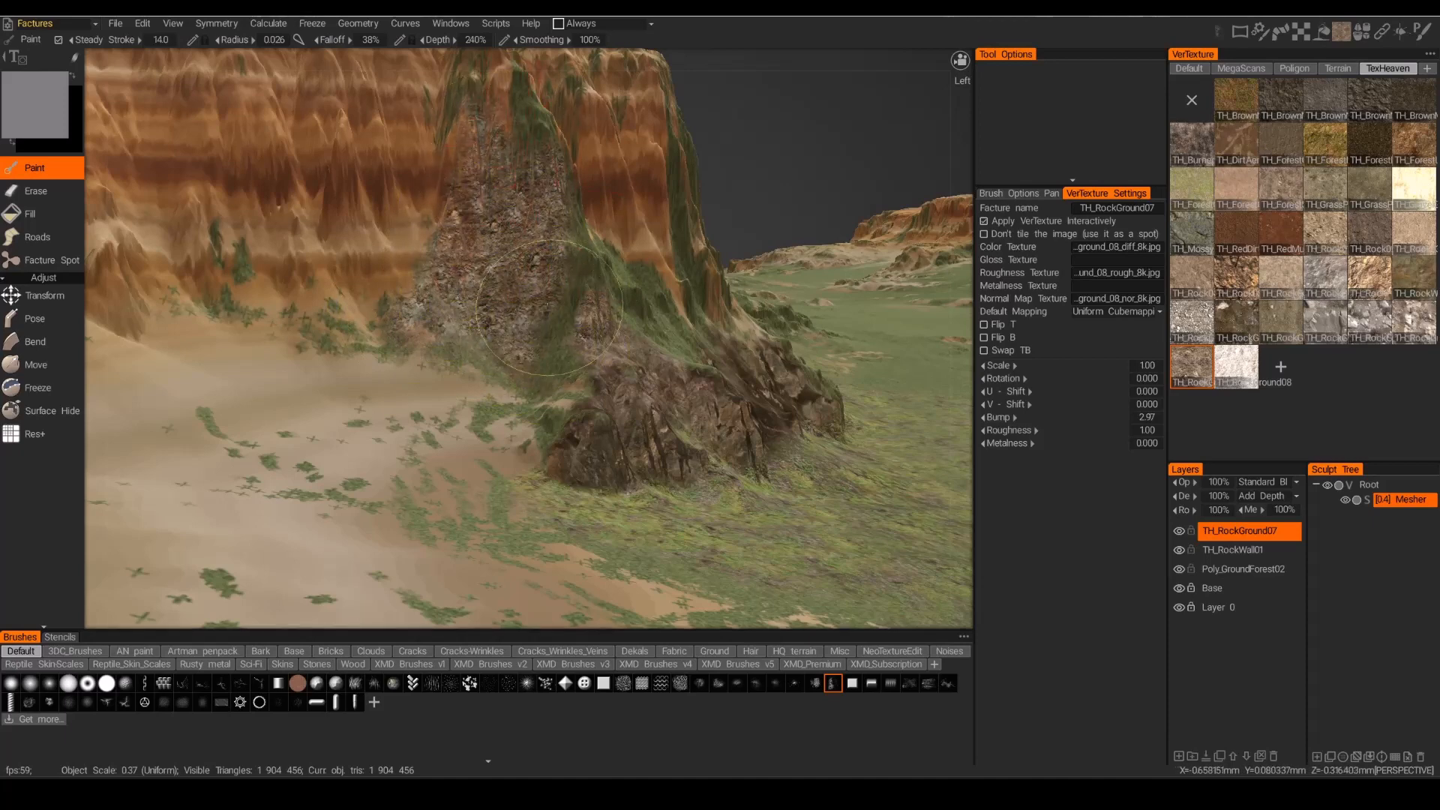
# Spread rock ground across the second buttress and down the slope toward the cliff's outer corner.
pyautogui.moveTo(784, 233)
pyautogui.mouseDown()
pyautogui.moveTo(726, 273)
pyautogui.moveTo(521, 296)
pyautogui.moveTo(445, 348)
pyautogui.moveTo(438, 219)
pyautogui.mouseUp()
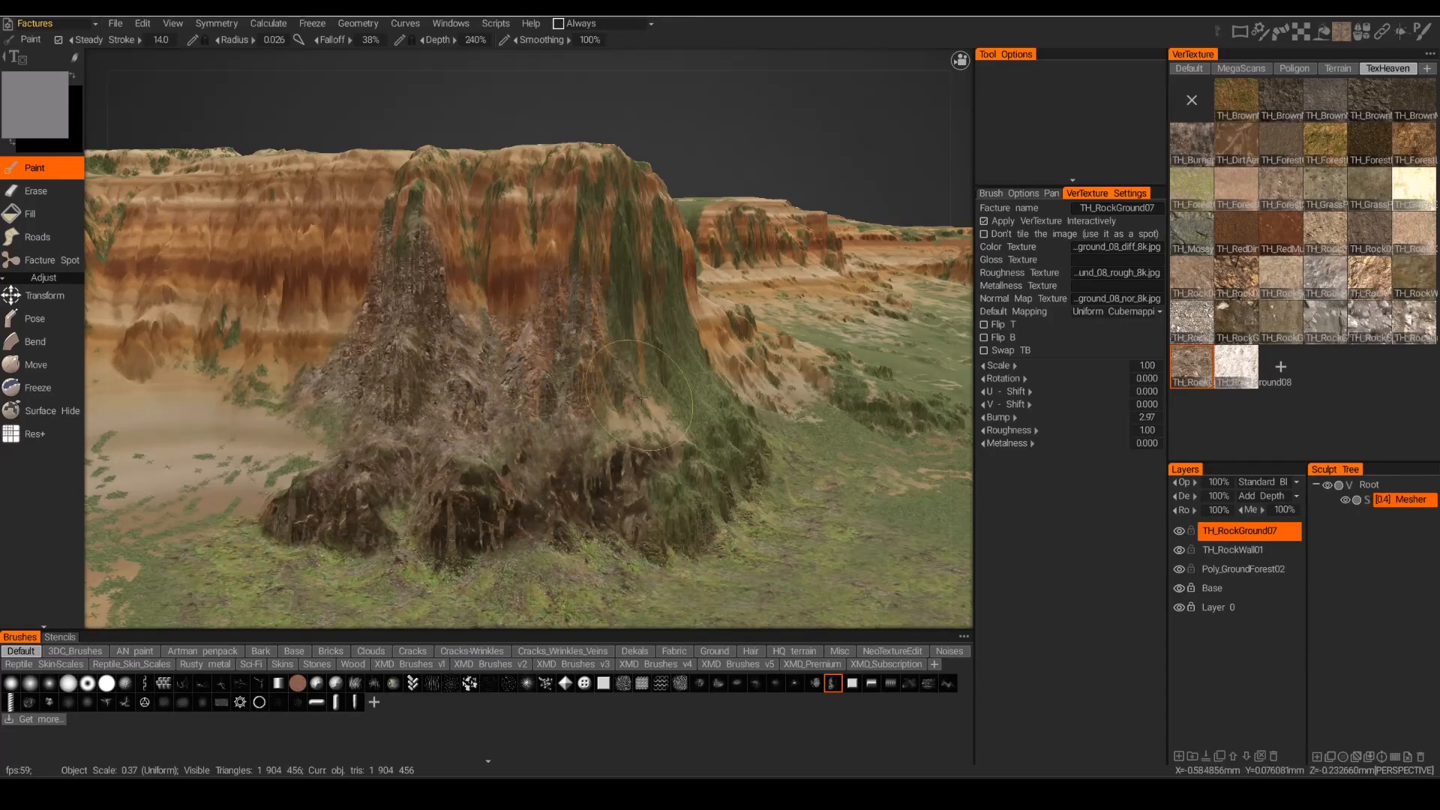
pyautogui.keyDown('alt'); pyautogui.moveTo(621, 383); pyautogui.dragTo(563, 333); pyautogui.keyUp('alt')
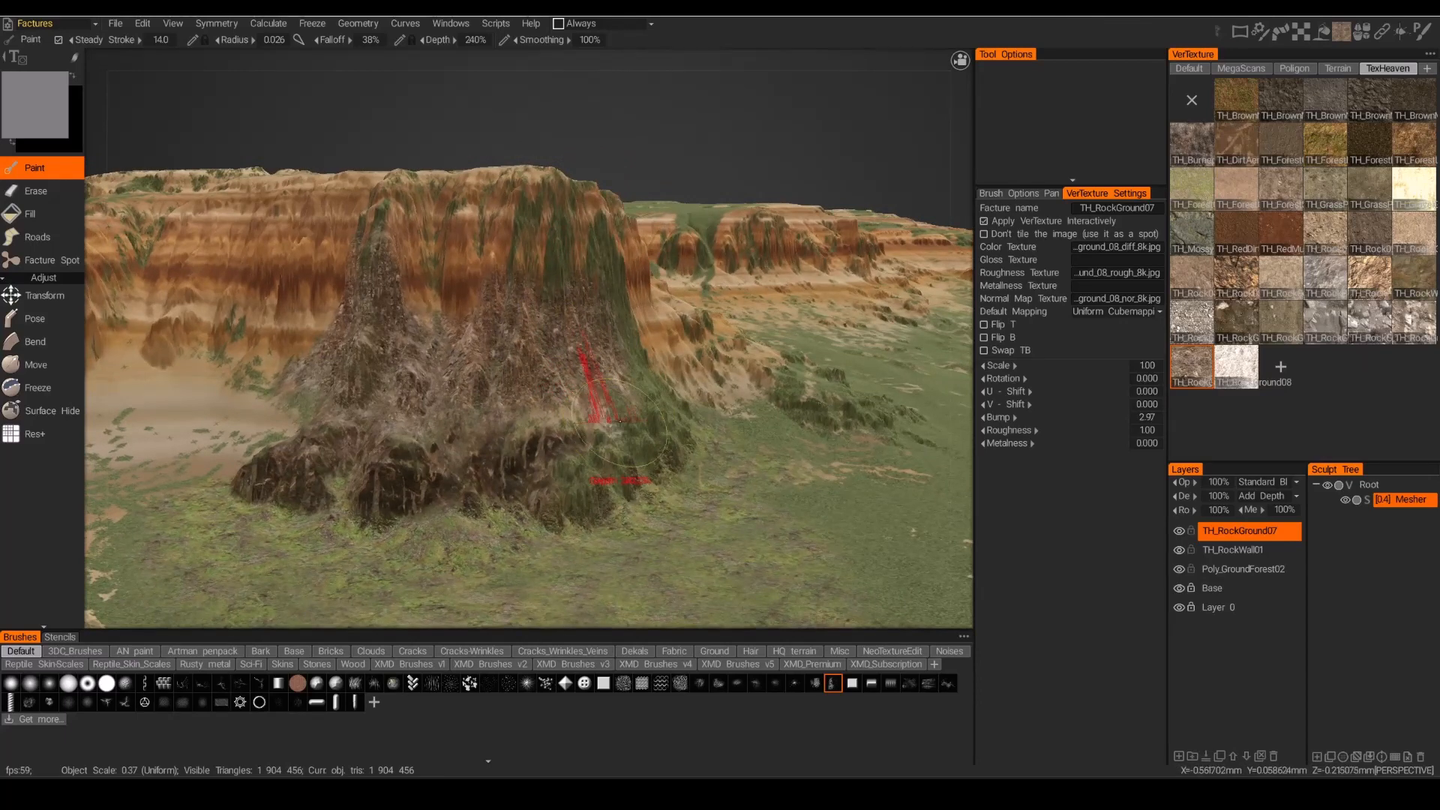
pyautogui.keyDown('alt'); pyautogui.moveTo(617, 433); pyautogui.dragTo(621, 415); pyautogui.keyUp('alt')
pyautogui.keyDown('alt'); pyautogui.moveTo(621, 415); pyautogui.dragTo(635, 363, button='right'); pyautogui.keyUp('alt')
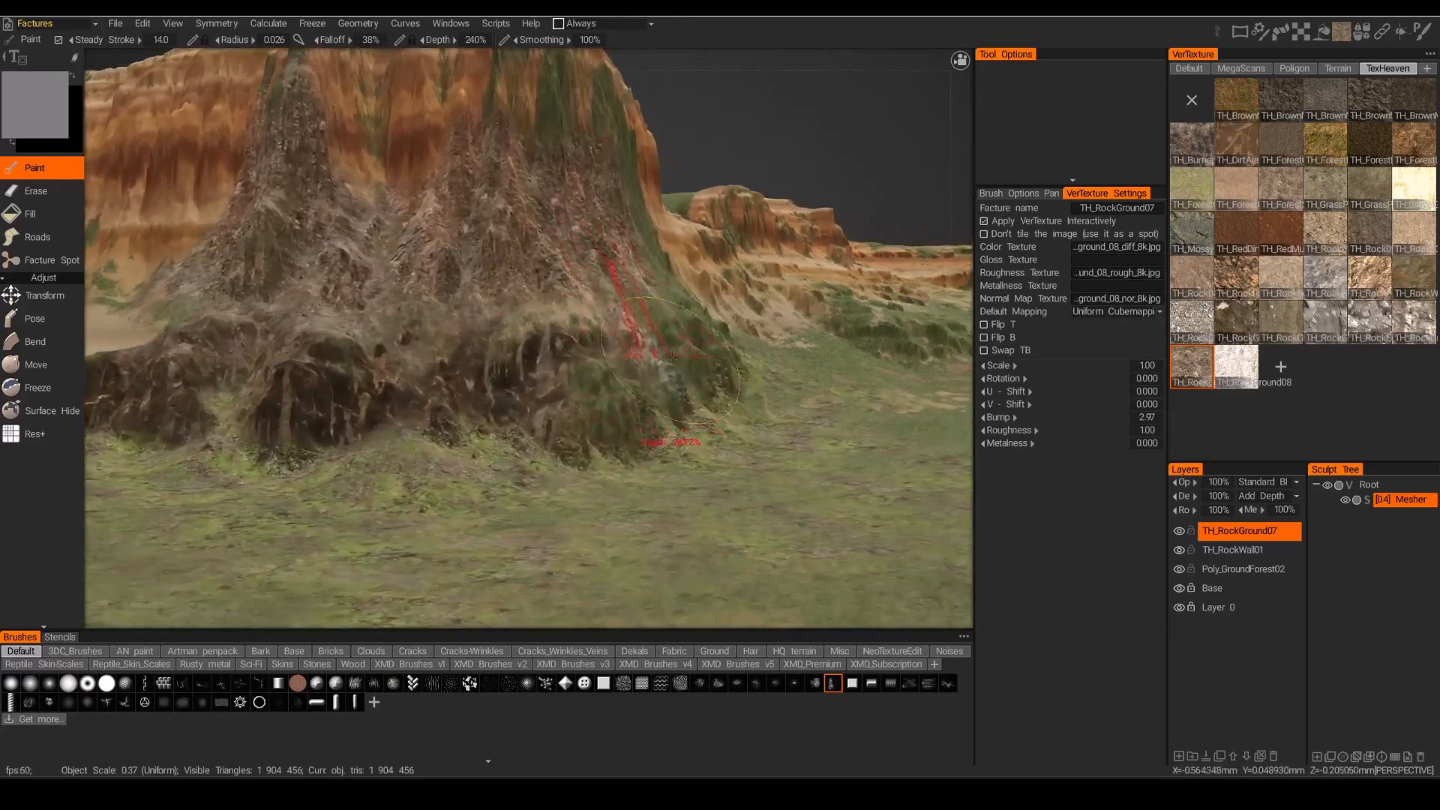
pyautogui.moveTo(607, 392); pyautogui.dragTo(667, 308)
# Blend rock ground into the dark rock wall outcrops along the cliff's foot.
pyautogui.moveTo(517, 330)
pyautogui.keyDown('alt'); pyautogui.mouseDown()
pyautogui.moveTo(559, 330)
pyautogui.moveTo(547, 350)
pyautogui.mouseUp(); pyautogui.keyUp('alt')
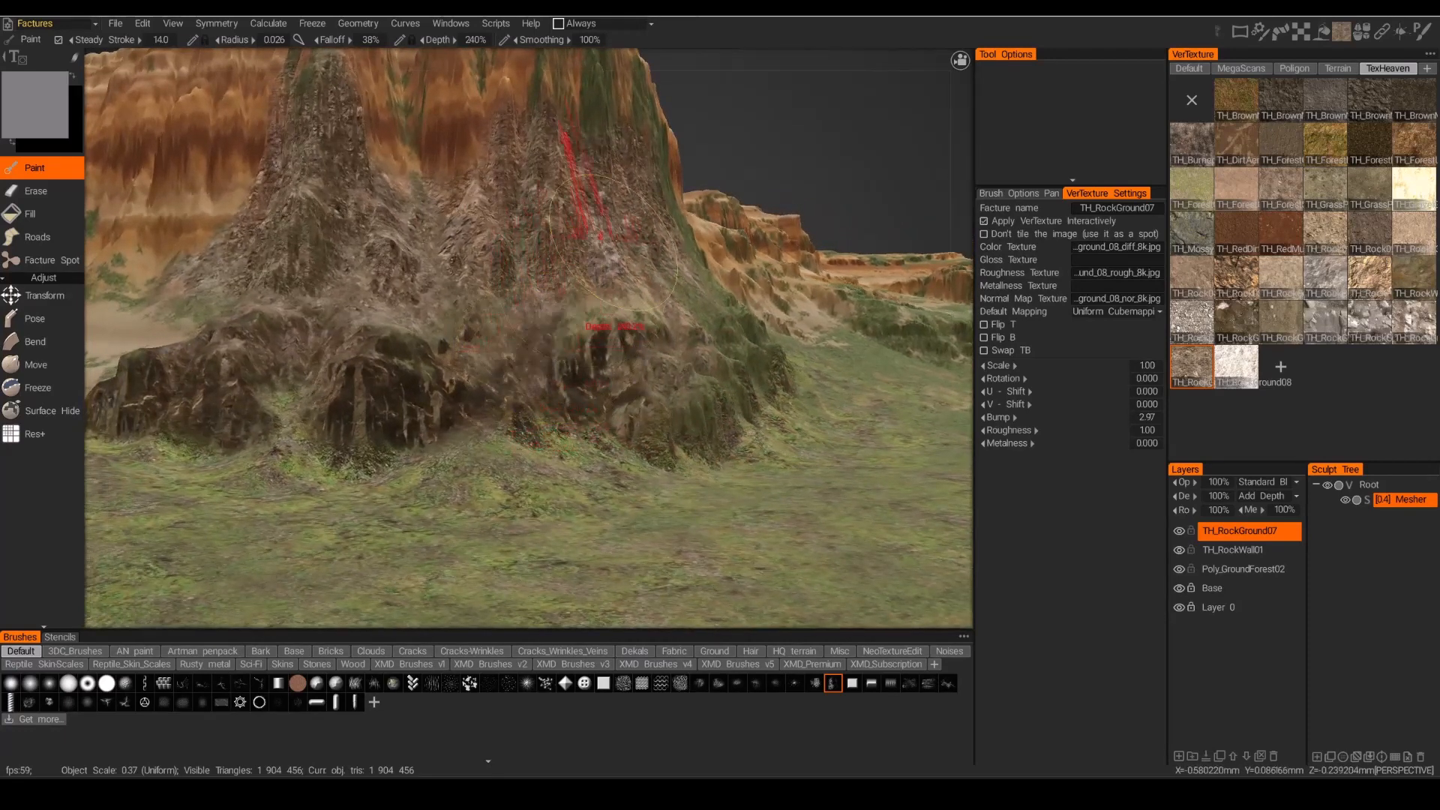
pyautogui.moveTo(454, 381)
pyautogui.mouseDown()
pyautogui.moveTo(333, 357)
pyautogui.moveTo(443, 381)
pyautogui.mouseUp()
pyautogui.keyDown('alt'); pyautogui.moveTo(626, 311); pyautogui.dragTo(688, 297); pyautogui.keyUp('alt')
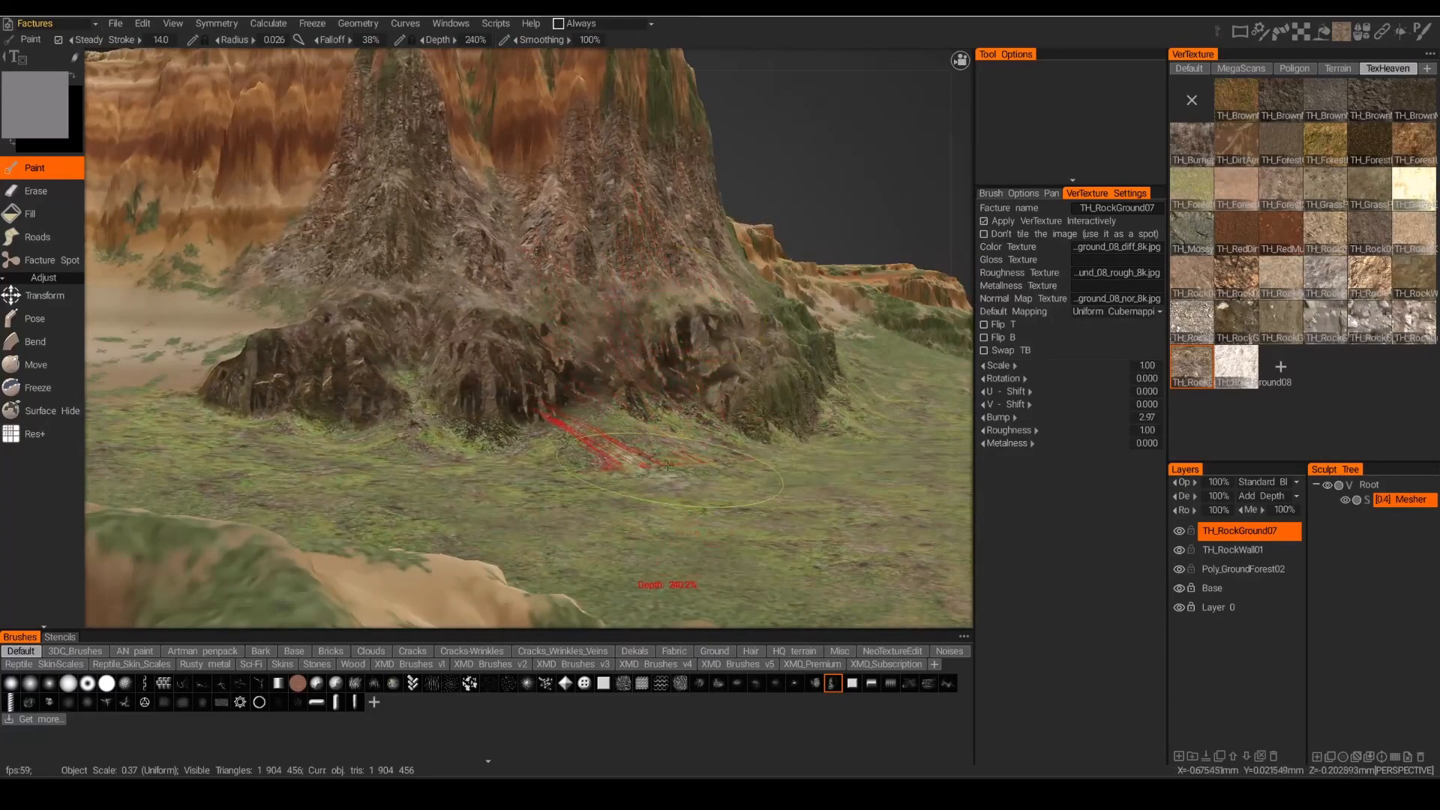
pyautogui.keyDown('alt'); pyautogui.moveTo(683, 452); pyautogui.dragTo(661, 474); pyautogui.keyUp('alt')
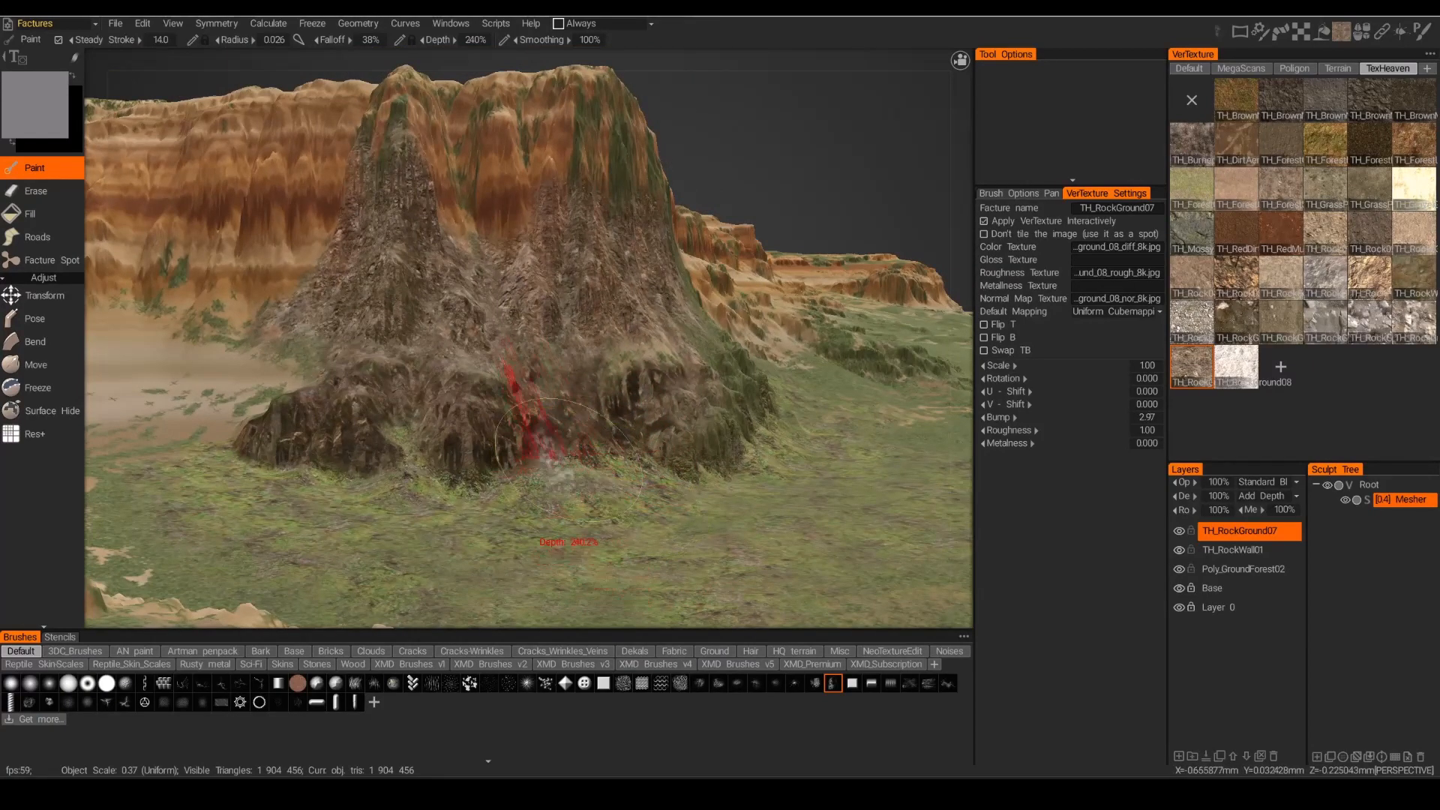
# Paint rock ground farther up the face between the first and second buttresses.
pyautogui.moveTo(568, 459)
pyautogui.keyDown('alt'); pyautogui.mouseDown()
pyautogui.moveTo(651, 445)
pyautogui.moveTo(615, 420)
pyautogui.mouseUp(); pyautogui.keyUp('alt')
pyautogui.moveTo(576, 246)
pyautogui.mouseDown()
pyautogui.moveTo(551, 241)
pyautogui.moveTo(558, 259)
pyautogui.mouseUp()
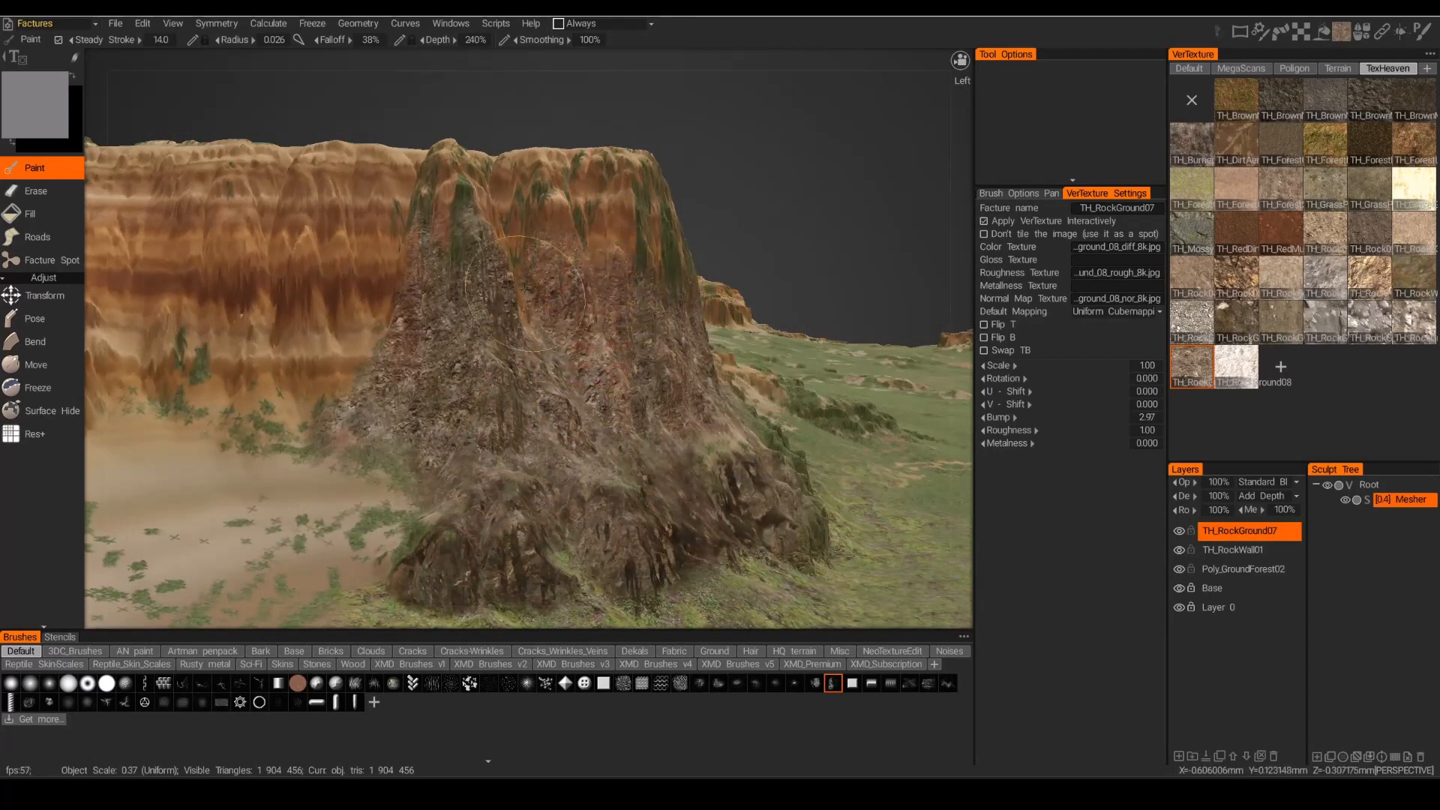
pyautogui.keyDown('alt'); pyautogui.moveTo(876, 542); pyautogui.dragTo(892, 522); pyautogui.keyUp('alt')
pyautogui.keyDown('alt'); pyautogui.moveTo(891, 521); pyautogui.dragTo(617, 349, button='right'); pyautogui.keyUp('alt')
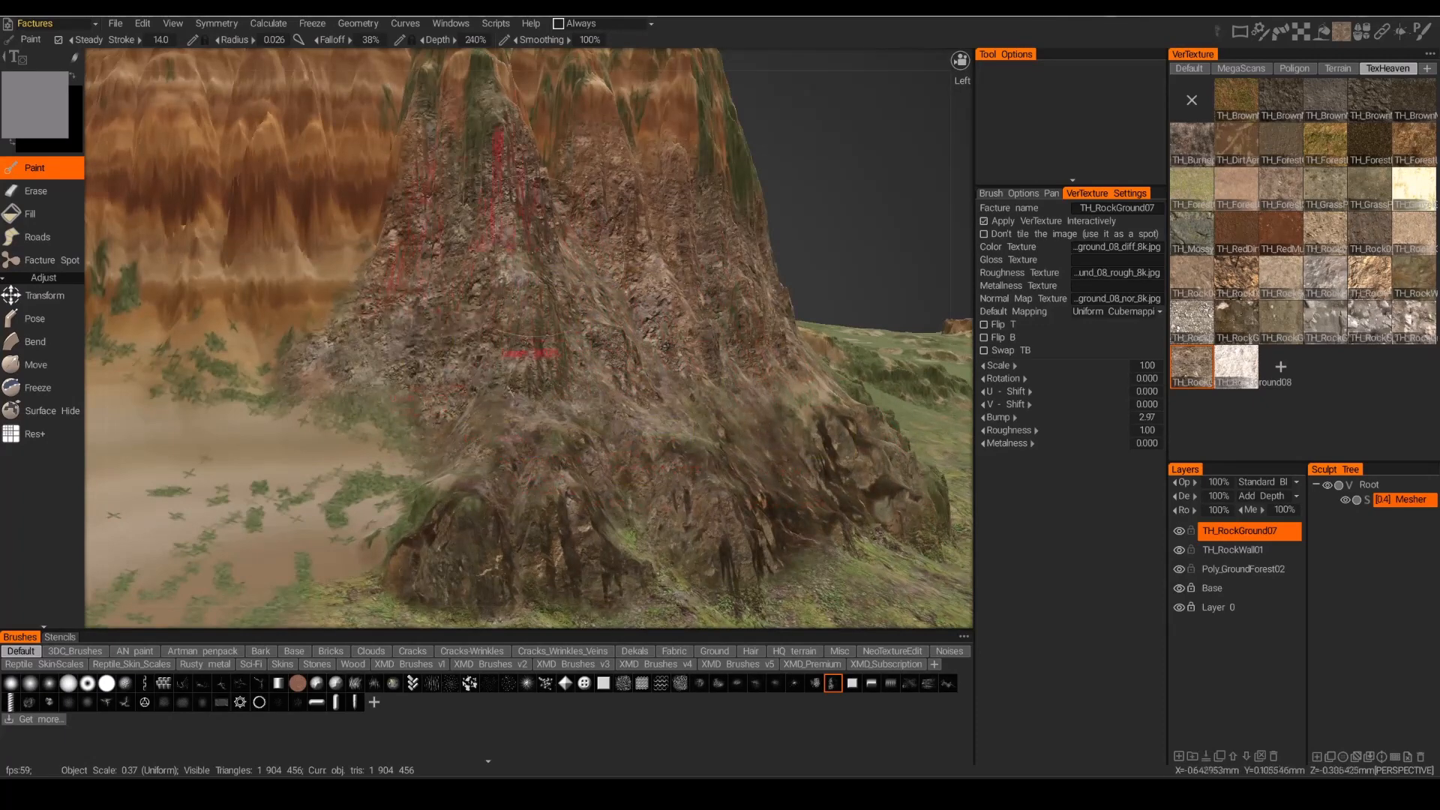
# Try erasing rock ground from the first buttress, undo the erasure and return to the Paint tool.
pyautogui.click(34, 191)
pyautogui.moveTo(487, 297)
pyautogui.mouseDown()
pyautogui.moveTo(509, 263)
pyautogui.moveTo(484, 258)
pyautogui.moveTo(508, 289)
pyautogui.mouseUp()
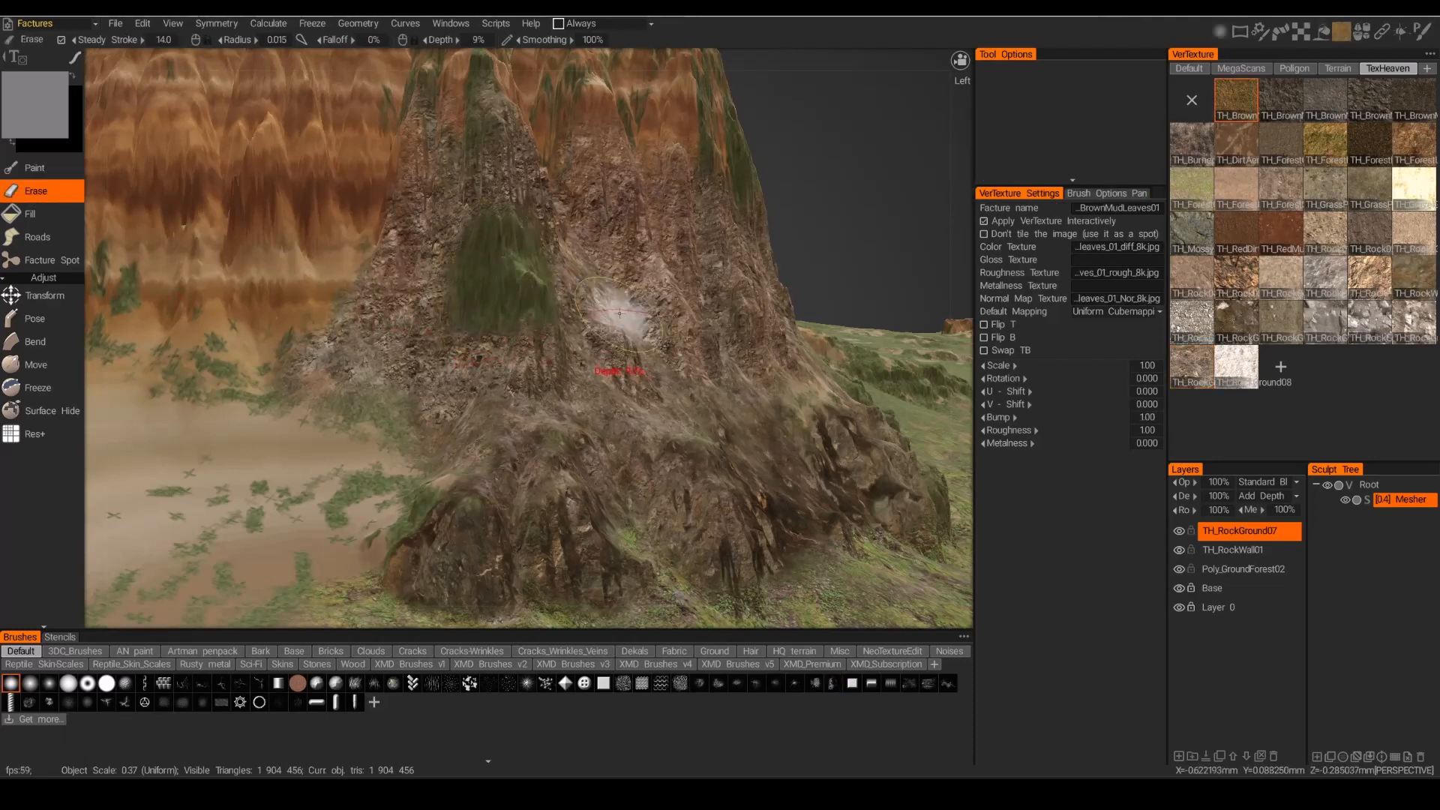
pyautogui.hotkey('ctrl', 'z')
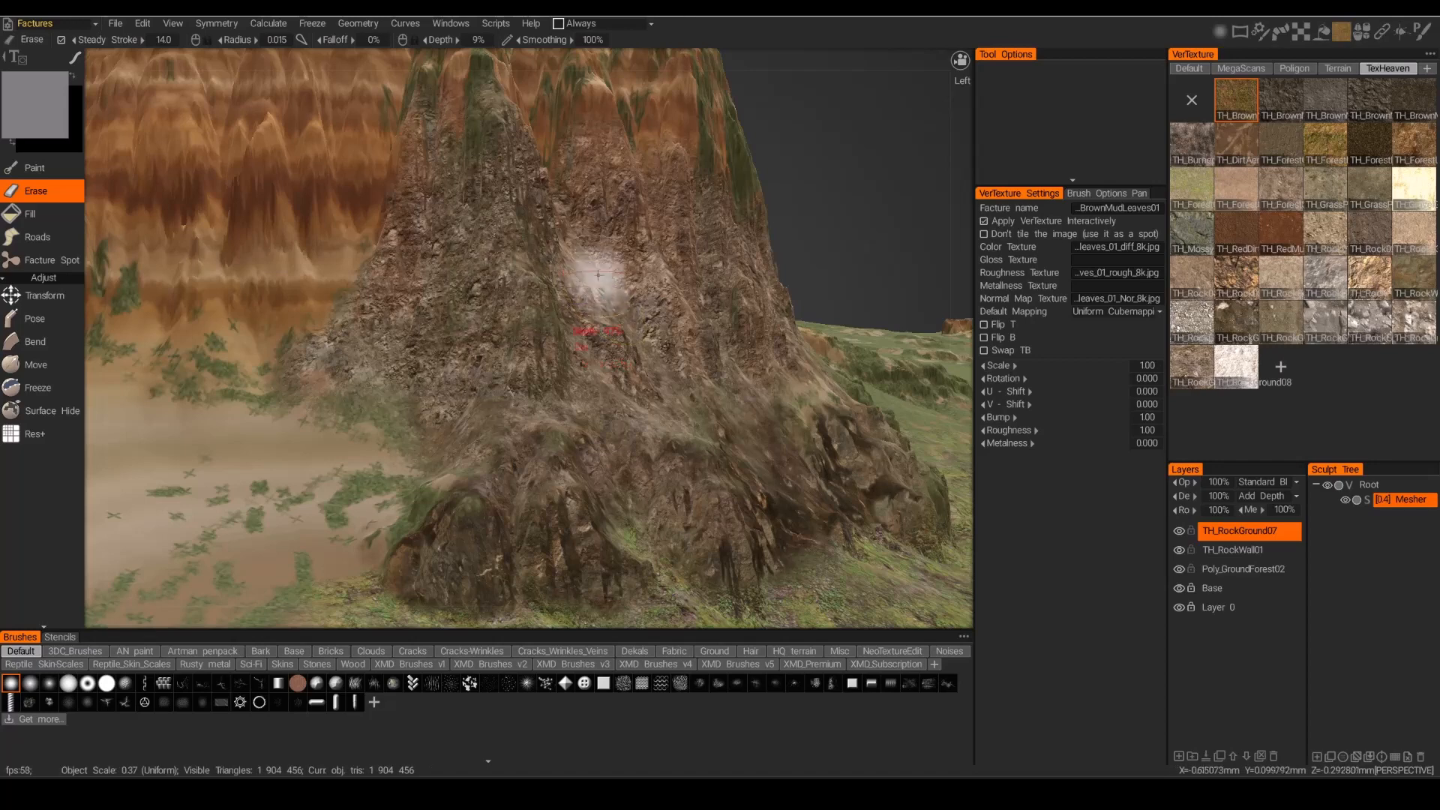
pyautogui.click(31, 170)
# Set the scale of the TH_RockGround07 VerTexture to 0.874.
pyautogui.scroll(-2, 833, 465)
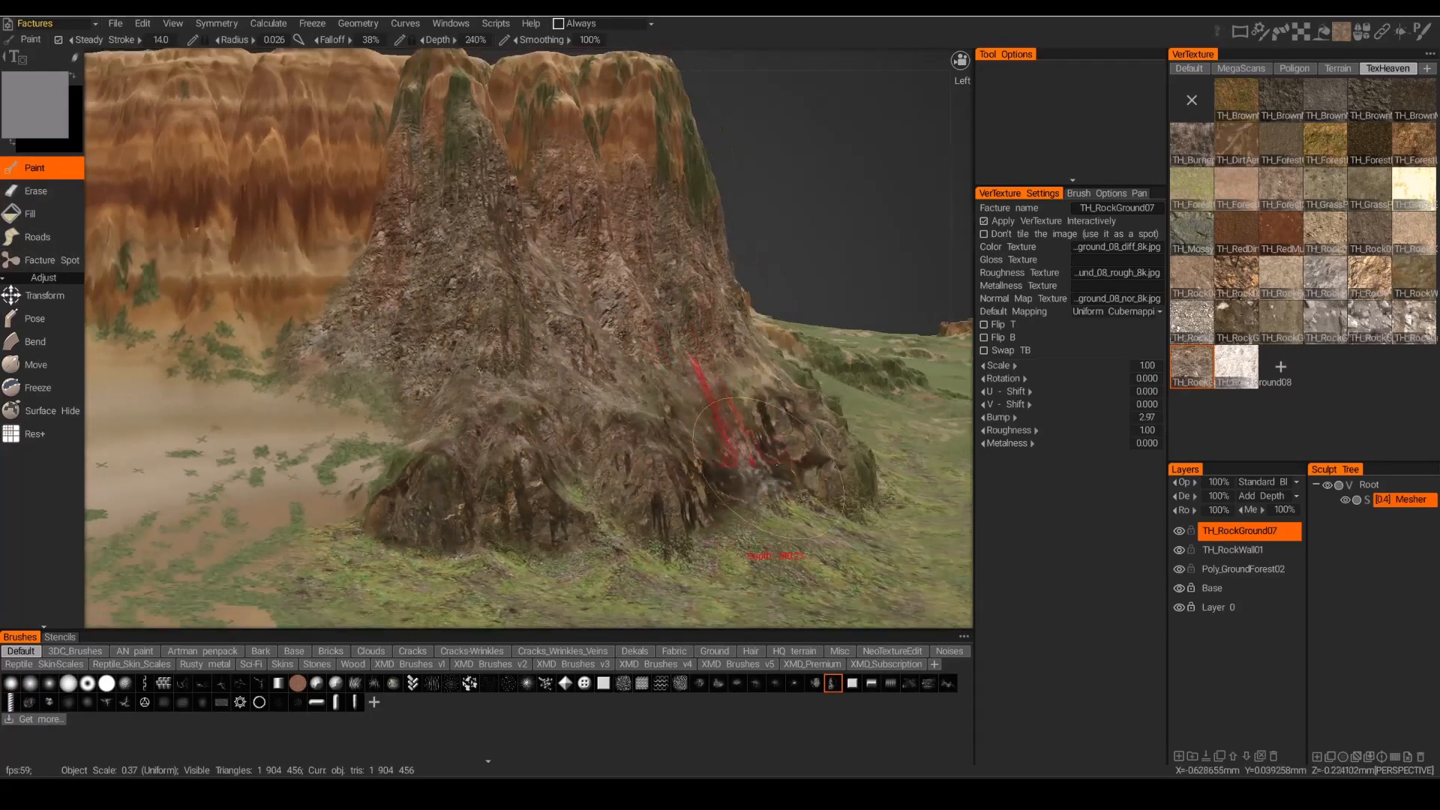
pyautogui.moveTo(778, 476)
pyautogui.keyDown('alt'); pyautogui.mouseDown()
pyautogui.moveTo(586, 480)
pyautogui.moveTo(480, 396)
pyautogui.mouseUp(); pyautogui.keyUp('alt')
pyautogui.scroll(2, 480, 396)
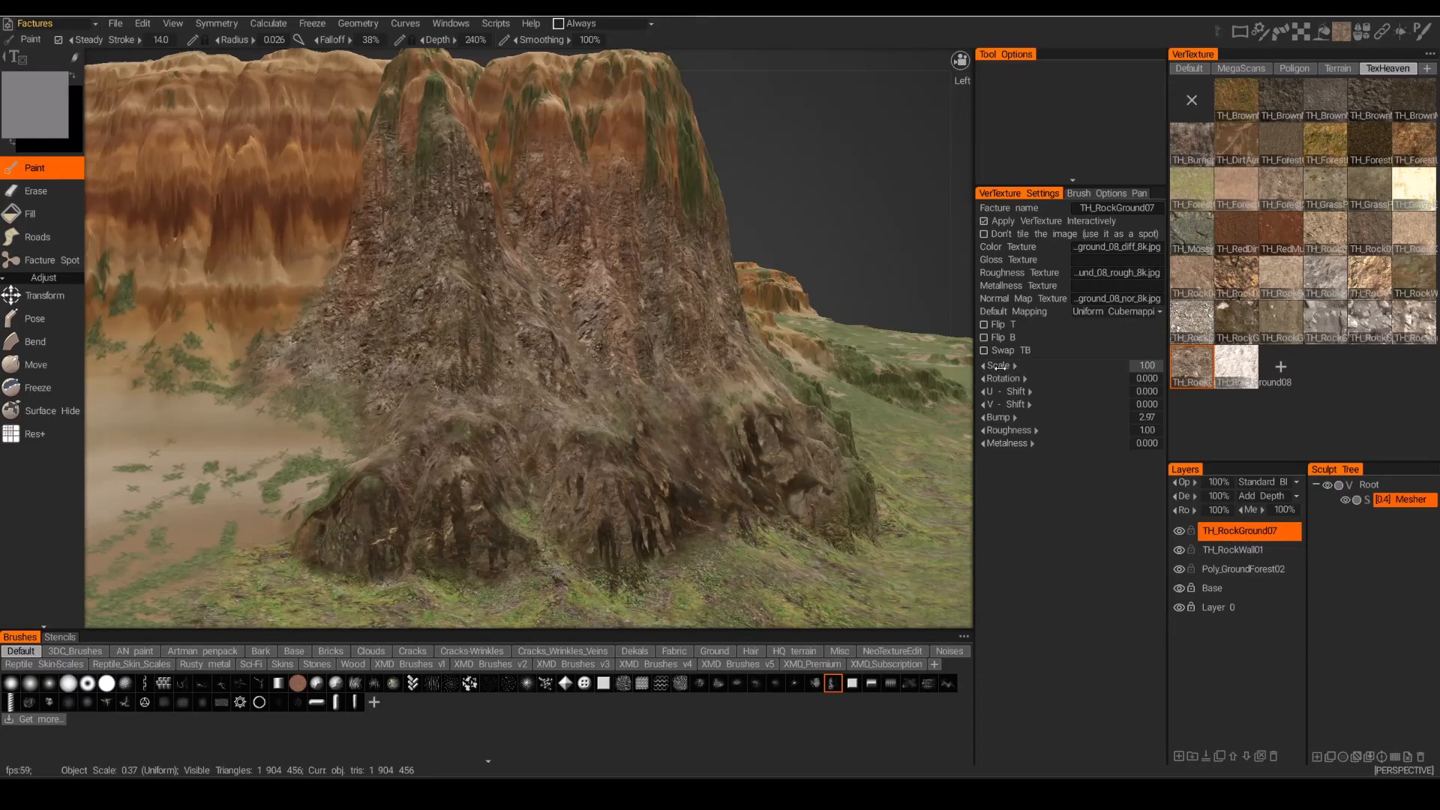
pyautogui.moveTo(997, 366); pyautogui.dragTo(989, 371)
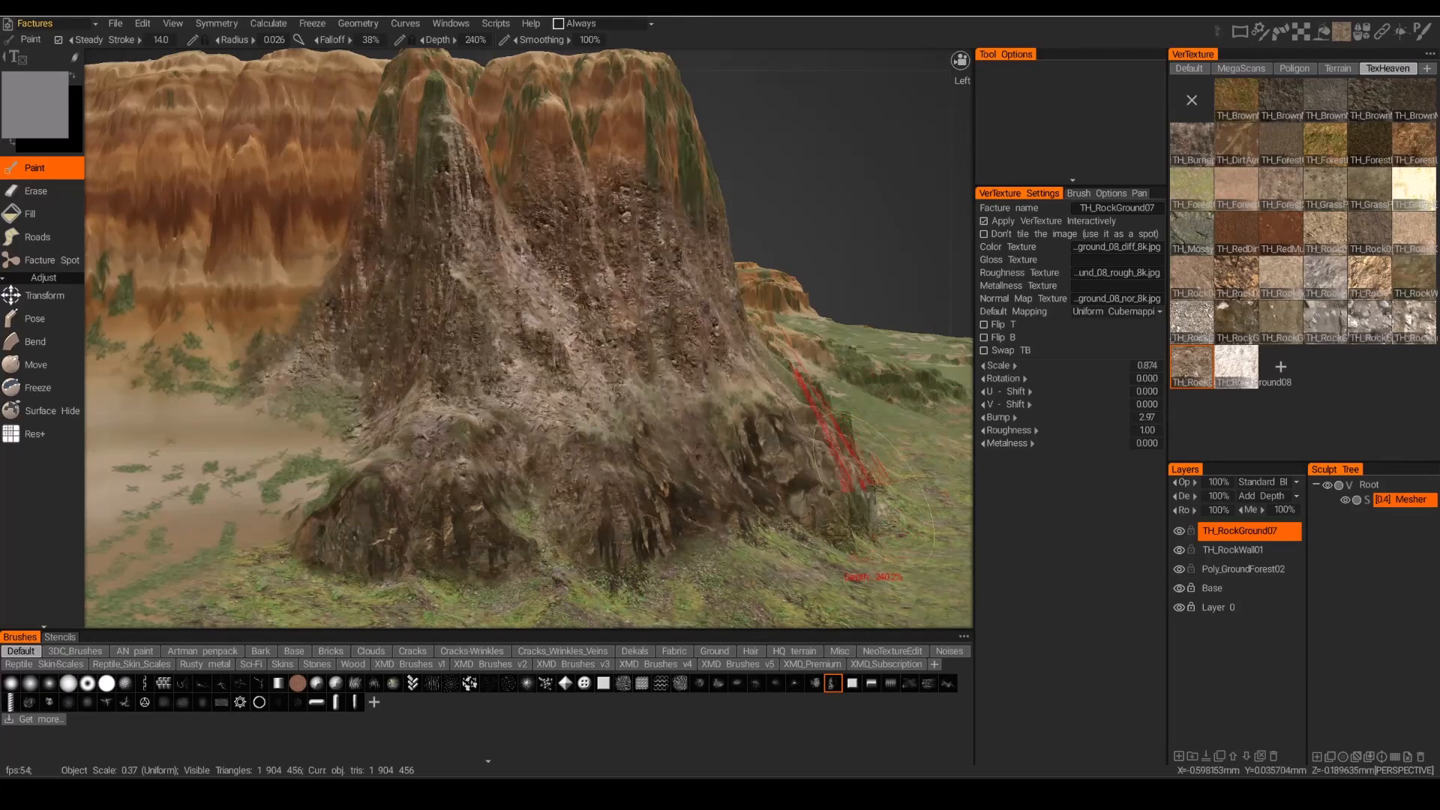
# Set the bump of the TH_RockGround07 VerTexture to 4.60.
pyautogui.scroll(-1, 802, 587)
pyautogui.scroll(-5, 802, 588)
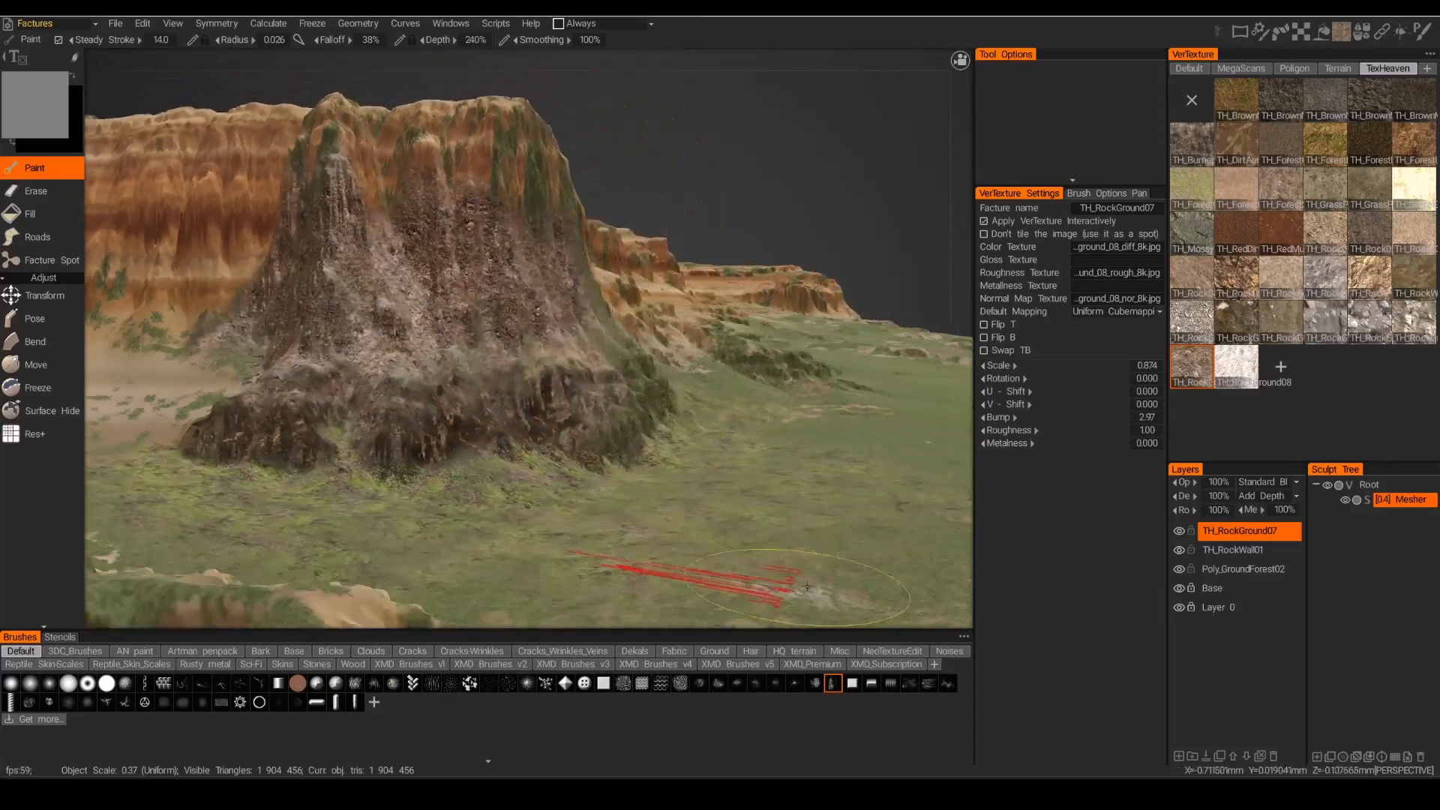
pyautogui.scroll(3, 826, 591)
pyautogui.keyDown('alt'); pyautogui.moveTo(828, 577); pyautogui.dragTo(1102, 549); pyautogui.keyUp('alt')
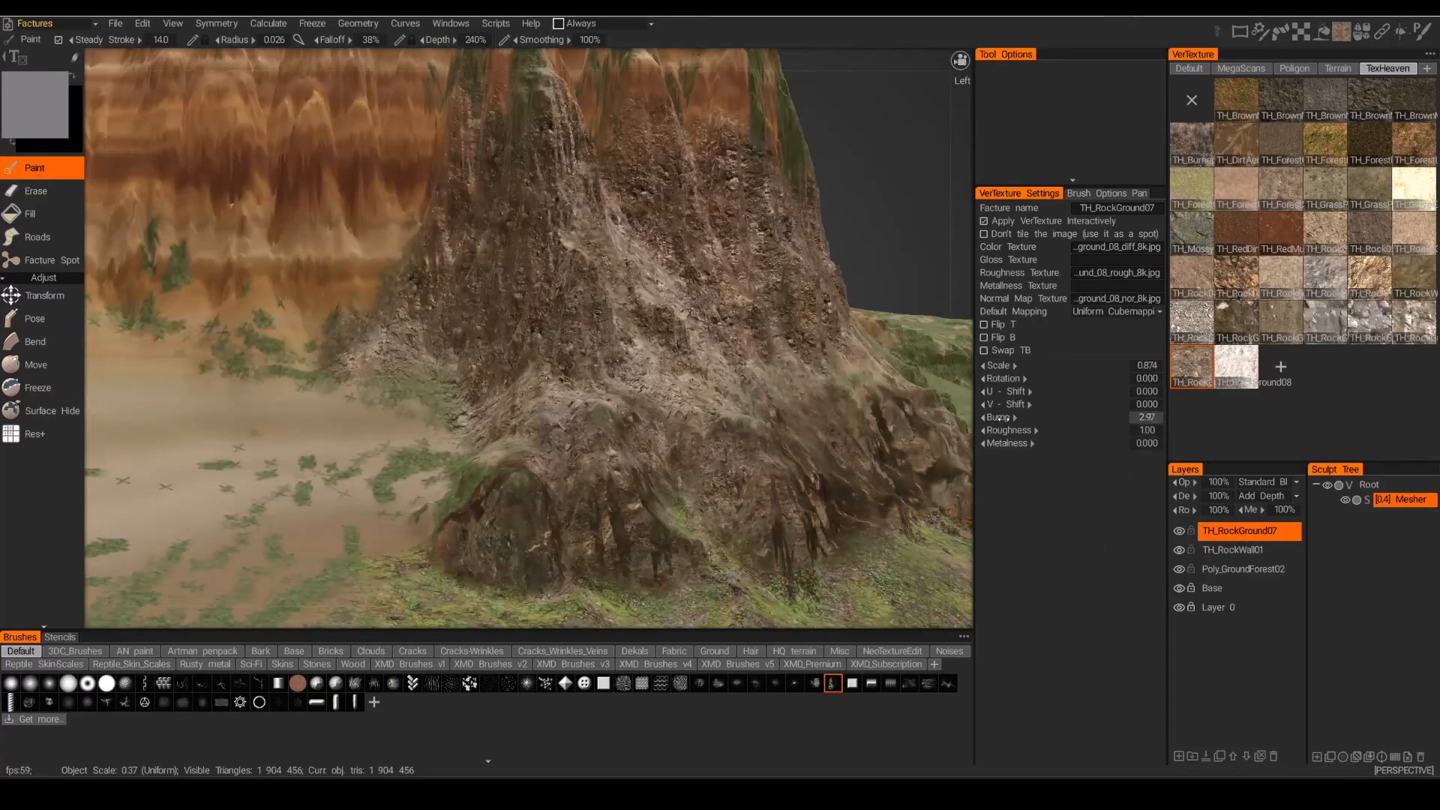
pyautogui.moveTo(1002, 418); pyautogui.dragTo(1034, 419)
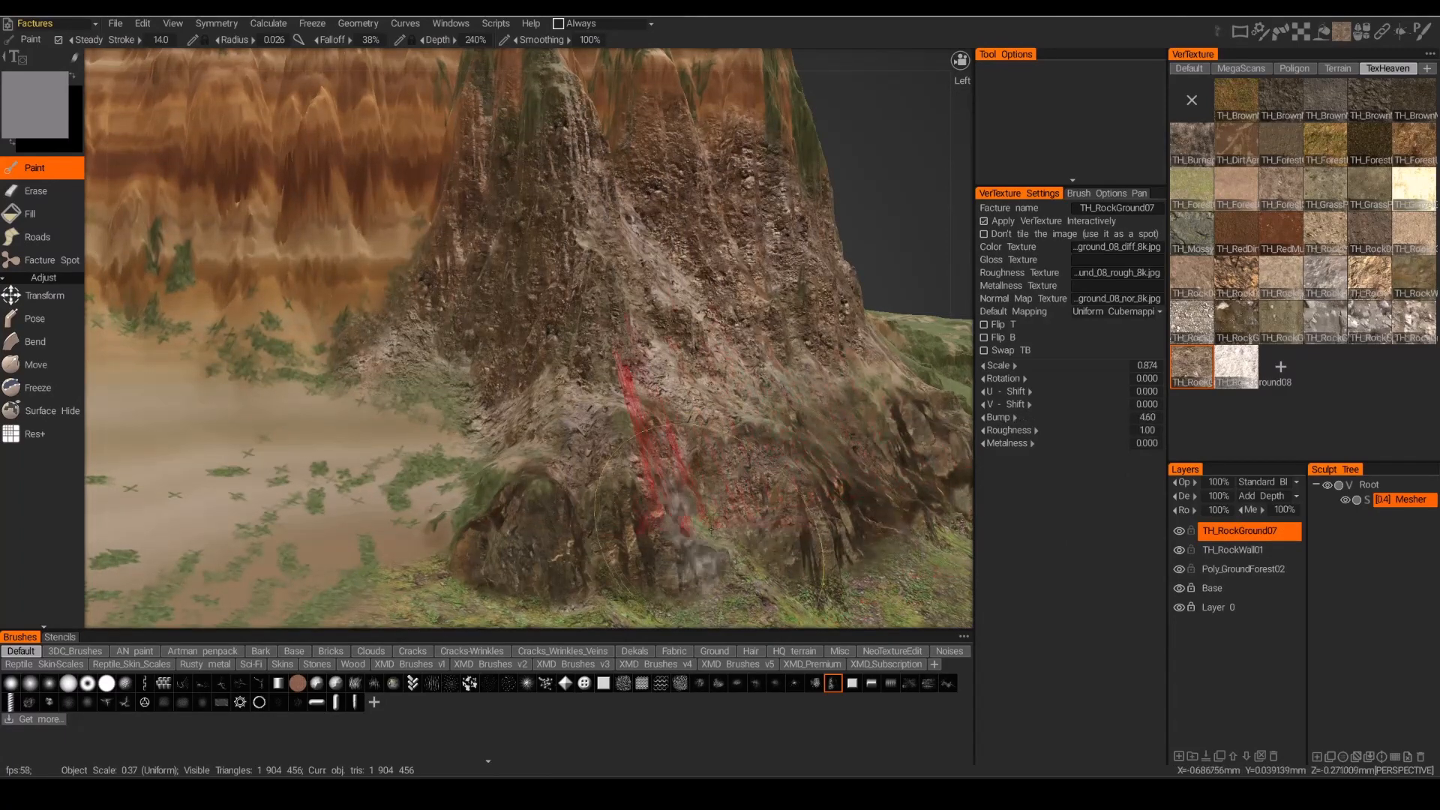
# Add a layer above the rock ground for the brown mud leaves VerTexture and name it TH_BrownMudLeaves01.
pyautogui.moveTo(739, 555)
pyautogui.keyDown('alt'); pyautogui.mouseDown()
pyautogui.moveTo(660, 546)
pyautogui.moveTo(739, 553)
pyautogui.mouseUp(); pyautogui.keyUp('alt')
pyautogui.keyDown('alt'); pyautogui.moveTo(740, 553); pyautogui.dragTo(667, 562, button='right'); pyautogui.keyUp('alt')
pyautogui.keyDown('alt'); pyautogui.moveTo(667, 563); pyautogui.dragTo(672, 566); pyautogui.keyUp('alt')
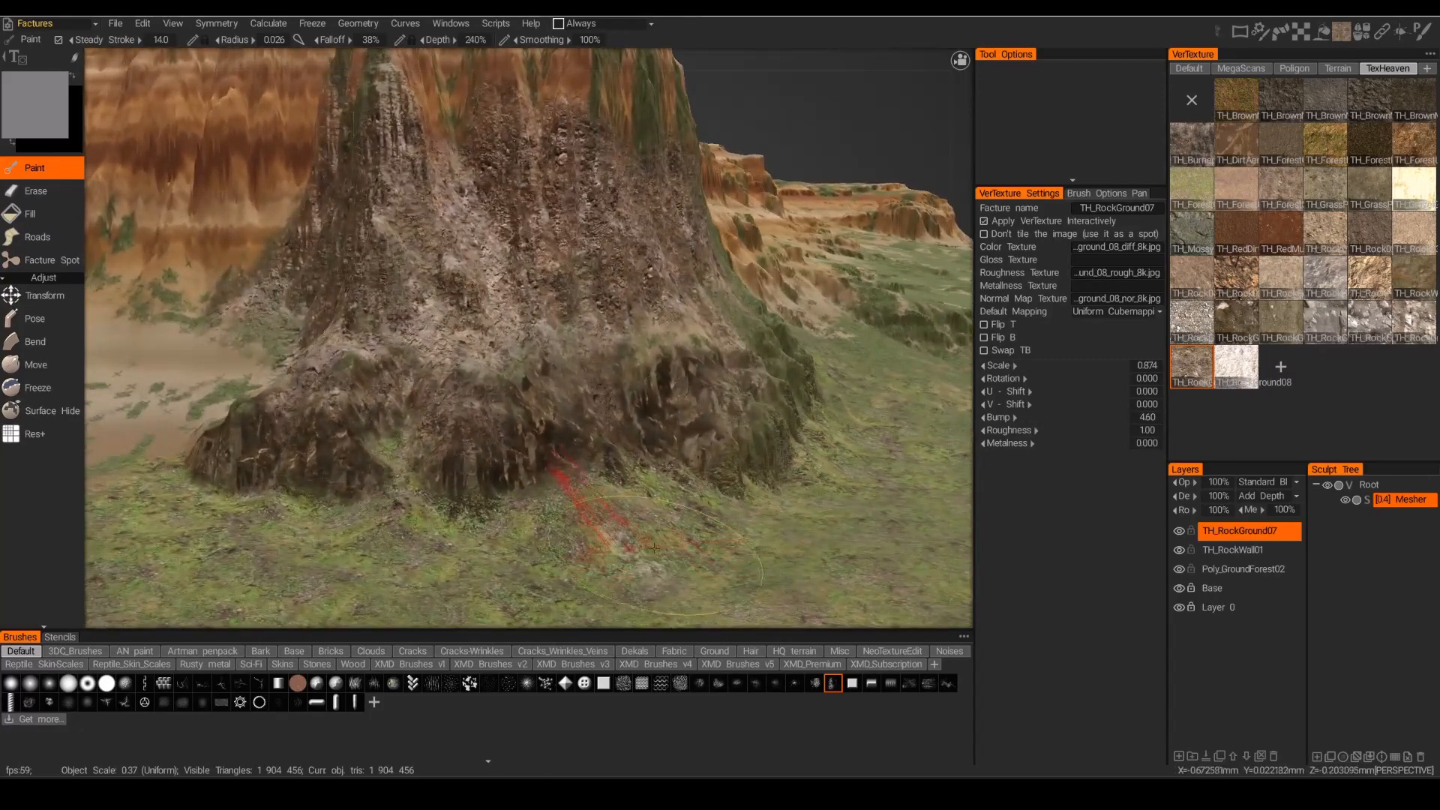
pyautogui.keyDown('alt'); pyautogui.moveTo(650, 541); pyautogui.dragTo(627, 552, button='right'); pyautogui.keyUp('alt')
pyautogui.keyDown('alt'); pyautogui.moveTo(627, 552); pyautogui.dragTo(625, 550); pyautogui.keyUp('alt')
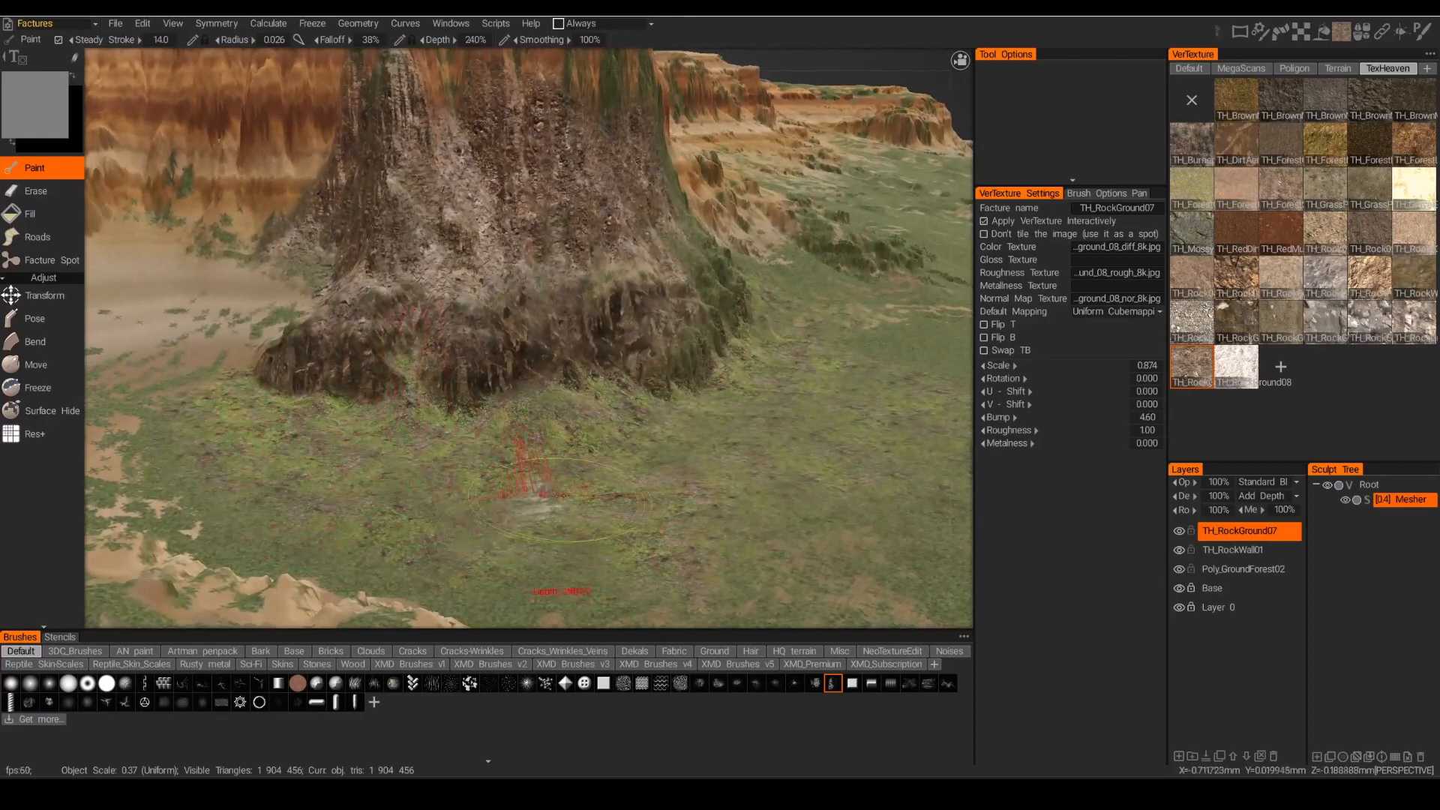
pyautogui.click(1179, 756)
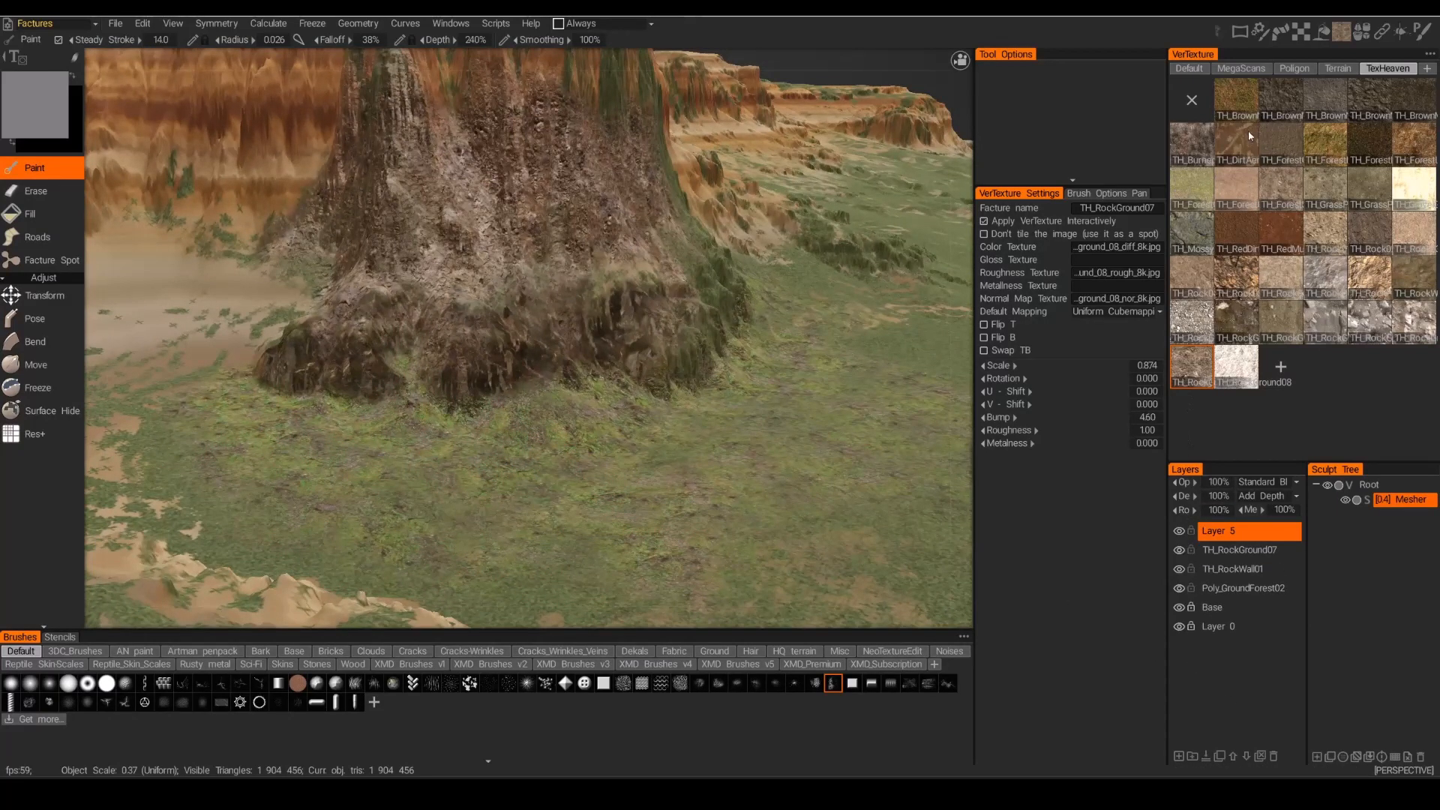
pyautogui.click(1236, 93)
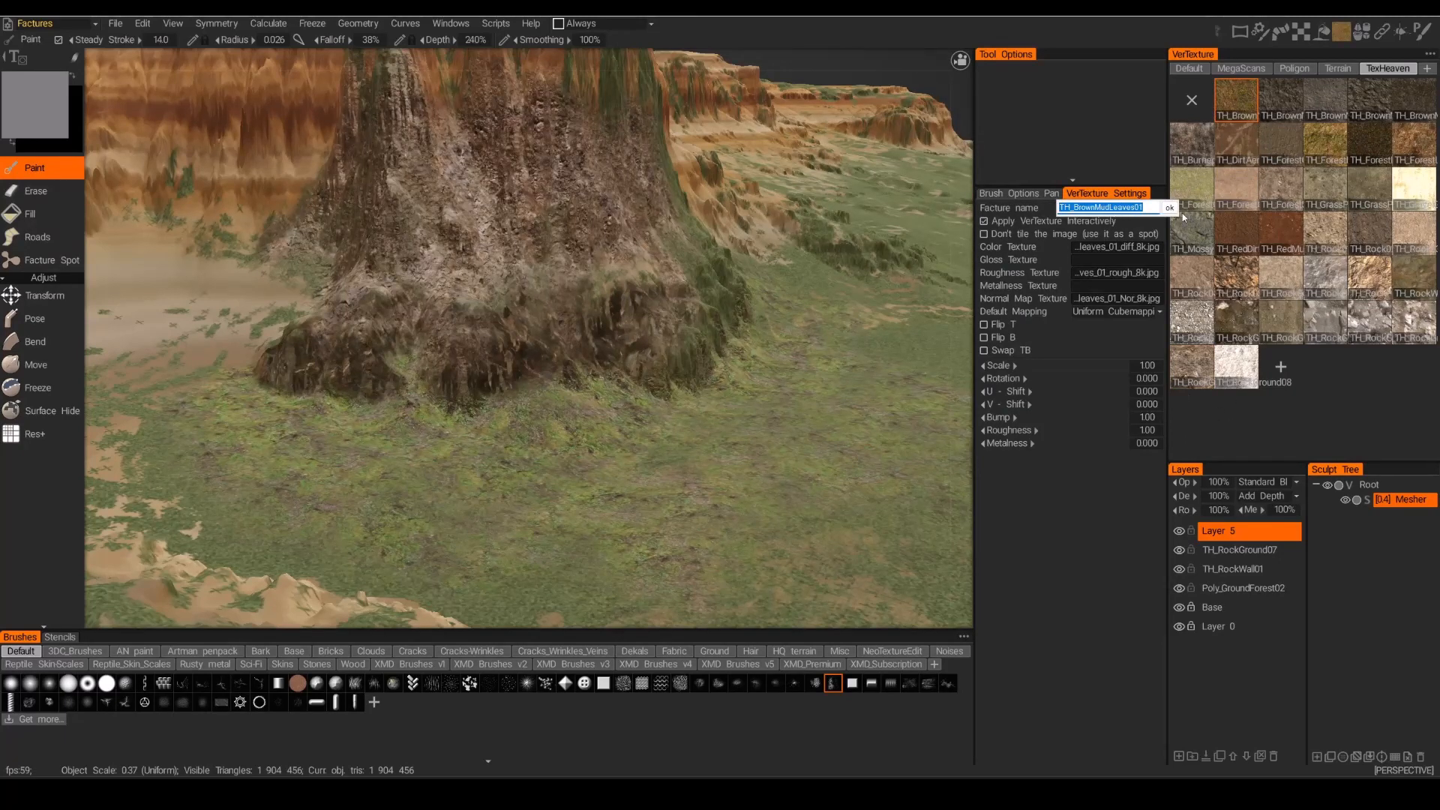
pyautogui.click(1171, 207)
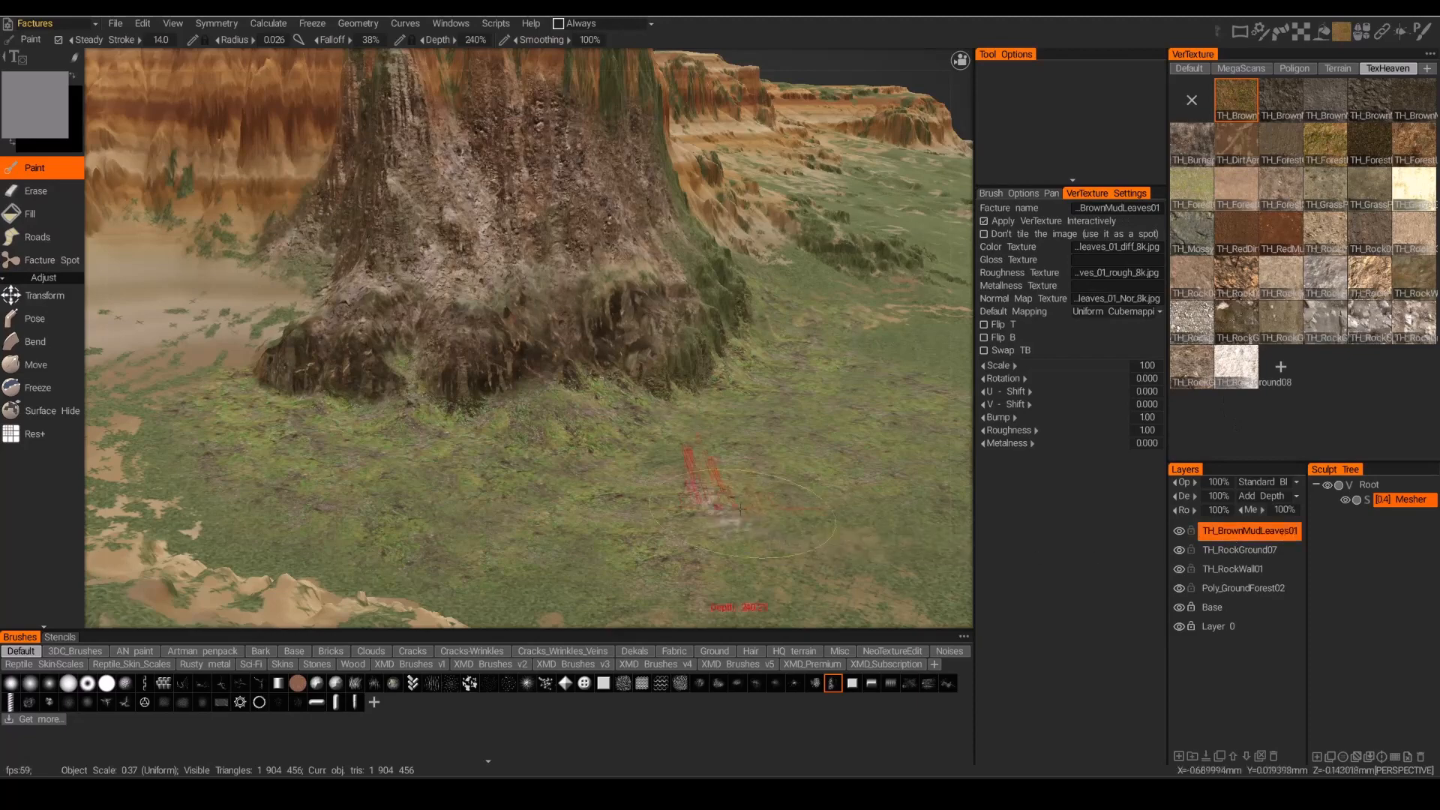
# Reduce the brush radius to 0.010 and paint brown mud leaves where the grass meets the cliff's foot.
pyautogui.moveTo(491, 443)
pyautogui.keyDown('alt'); pyautogui.mouseDown()
pyautogui.moveTo(468, 431)
pyautogui.moveTo(491, 419)
pyautogui.mouseUp(); pyautogui.keyUp('alt')
pyautogui.keyDown('alt'); pyautogui.moveTo(490, 419); pyautogui.dragTo(516, 431, button='middle'); pyautogui.keyUp('alt')
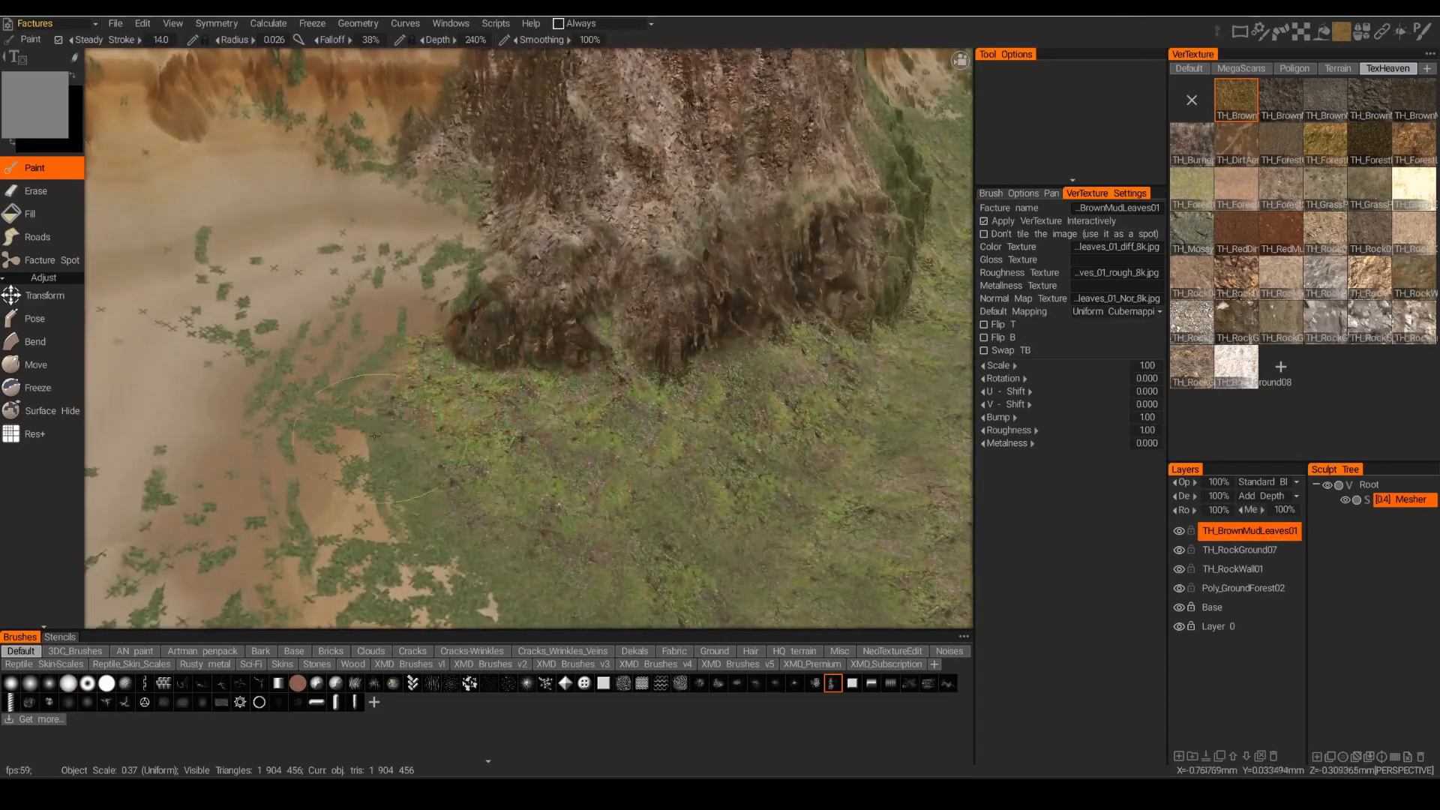
pyautogui.scroll(8, 611, 372)
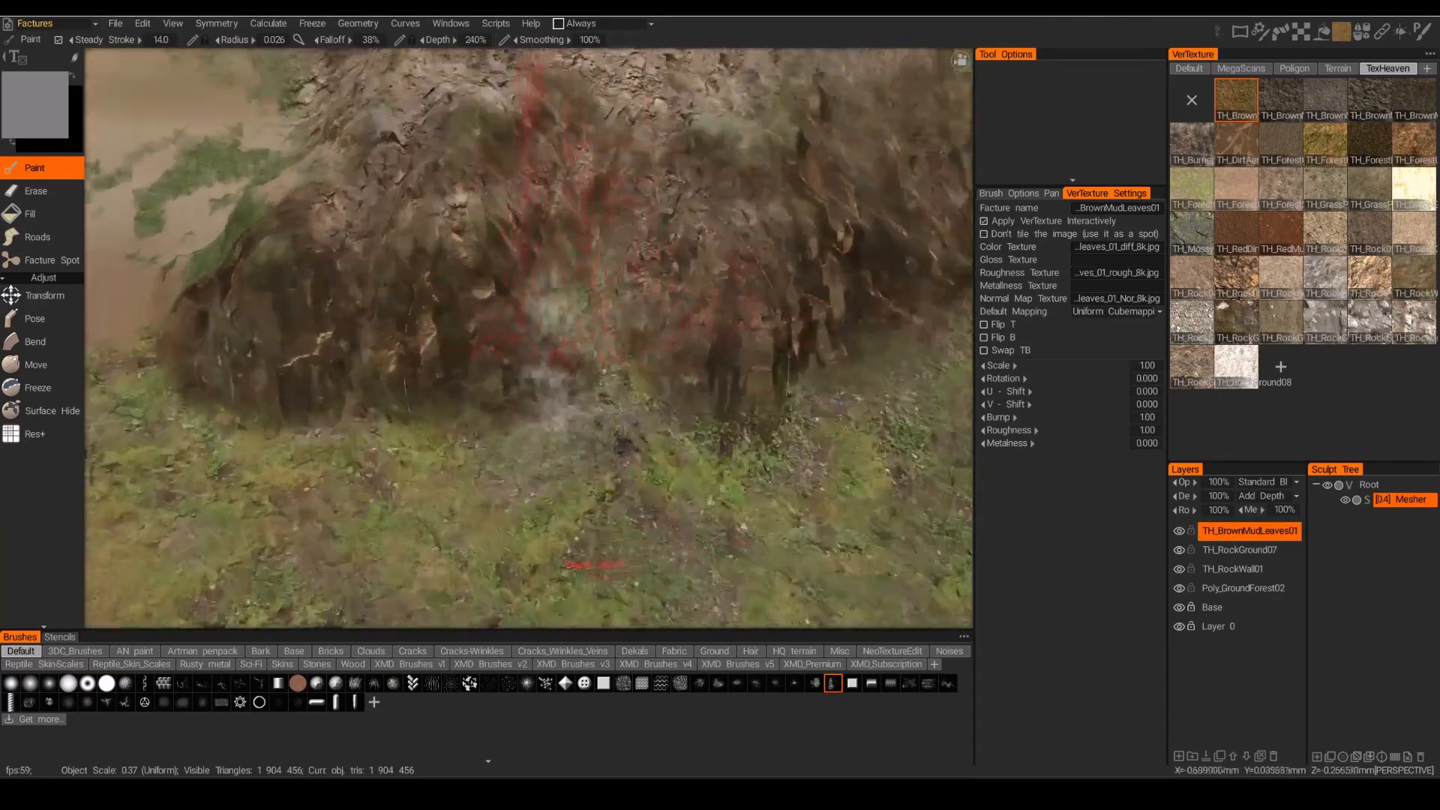
pyautogui.press('[')
pyautogui.press('[')
pyautogui.press('[')
pyautogui.press('[')
pyautogui.press('[')
pyautogui.press('[')
pyautogui.press('[')
pyautogui.press('[')
pyautogui.moveTo(617, 352)
pyautogui.mouseDown()
pyautogui.moveTo(592, 285)
pyautogui.moveTo(645, 375)
pyautogui.moveTo(712, 322)
pyautogui.moveTo(405, 371)
pyautogui.mouseUp()
# Extend the brown mud leaves along the base of the neighbouring outcrops and onto the grass below.
pyautogui.keyDown('alt'); pyautogui.moveTo(511, 367); pyautogui.dragTo(423, 283); pyautogui.keyUp('alt')
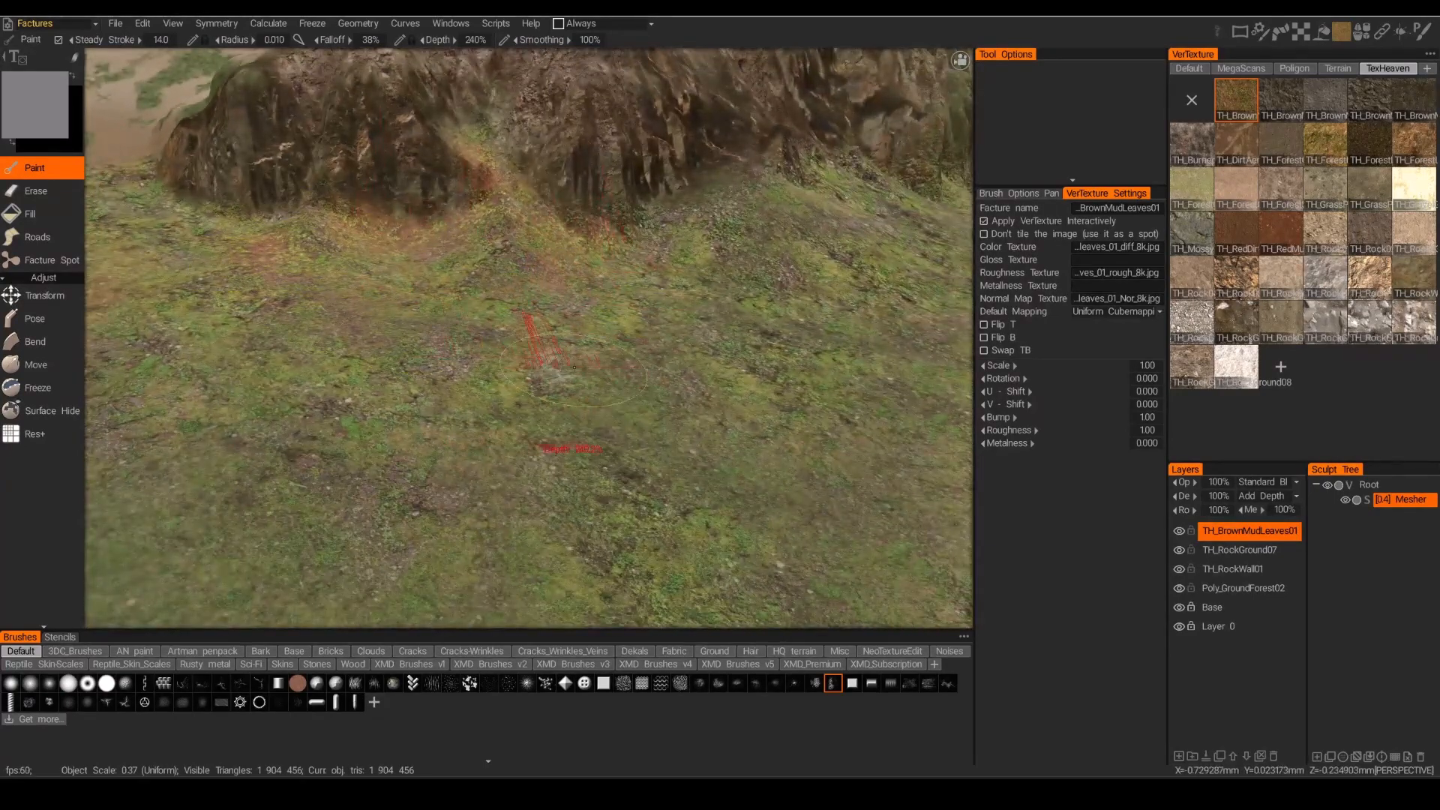
pyautogui.keyDown('alt'); pyautogui.moveTo(563, 394); pyautogui.dragTo(458, 240); pyautogui.keyUp('alt')
pyautogui.moveTo(612, 209)
pyautogui.mouseDown()
pyautogui.moveTo(651, 141)
pyautogui.moveTo(764, 220)
pyautogui.mouseUp()
pyautogui.moveTo(525, 323)
pyautogui.keyDown('alt'); pyautogui.mouseDown()
pyautogui.moveTo(561, 364)
pyautogui.moveTo(636, 387)
pyautogui.moveTo(574, 387)
pyautogui.moveTo(593, 377)
pyautogui.mouseUp(); pyautogui.keyUp('alt')
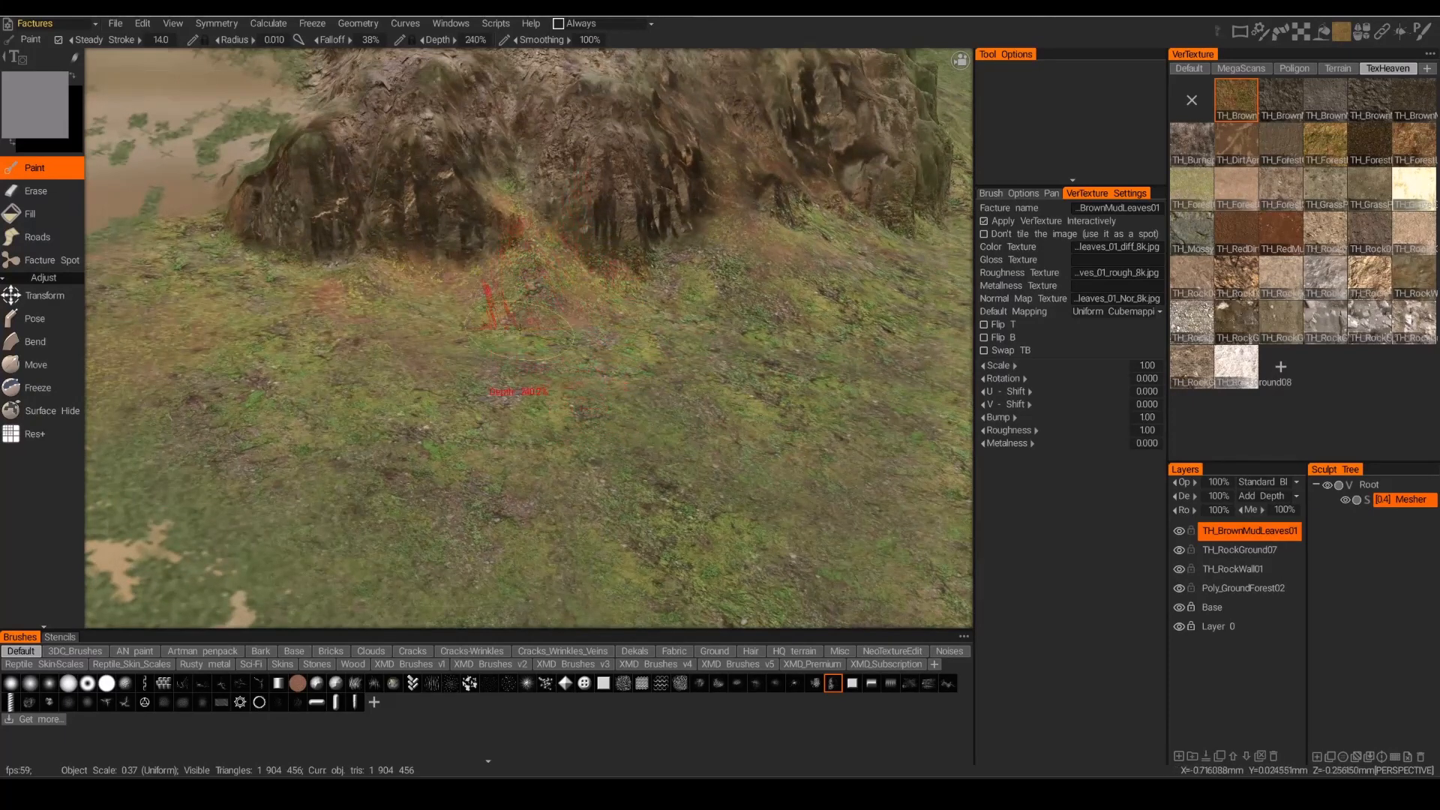
# Darken the paint color to the gray #585858 with 34% lightness.
pyautogui.click(43, 111)
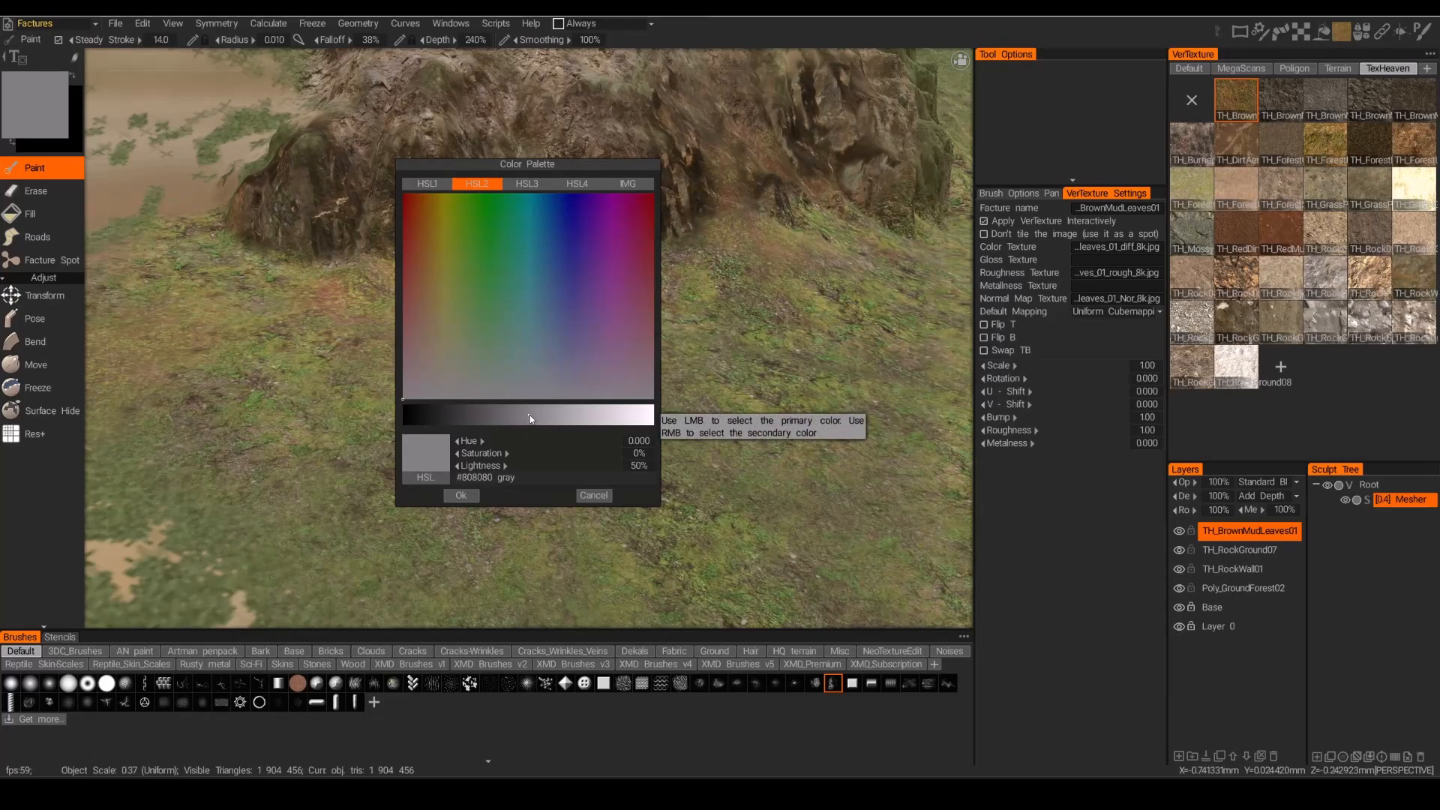
pyautogui.click(508, 418)
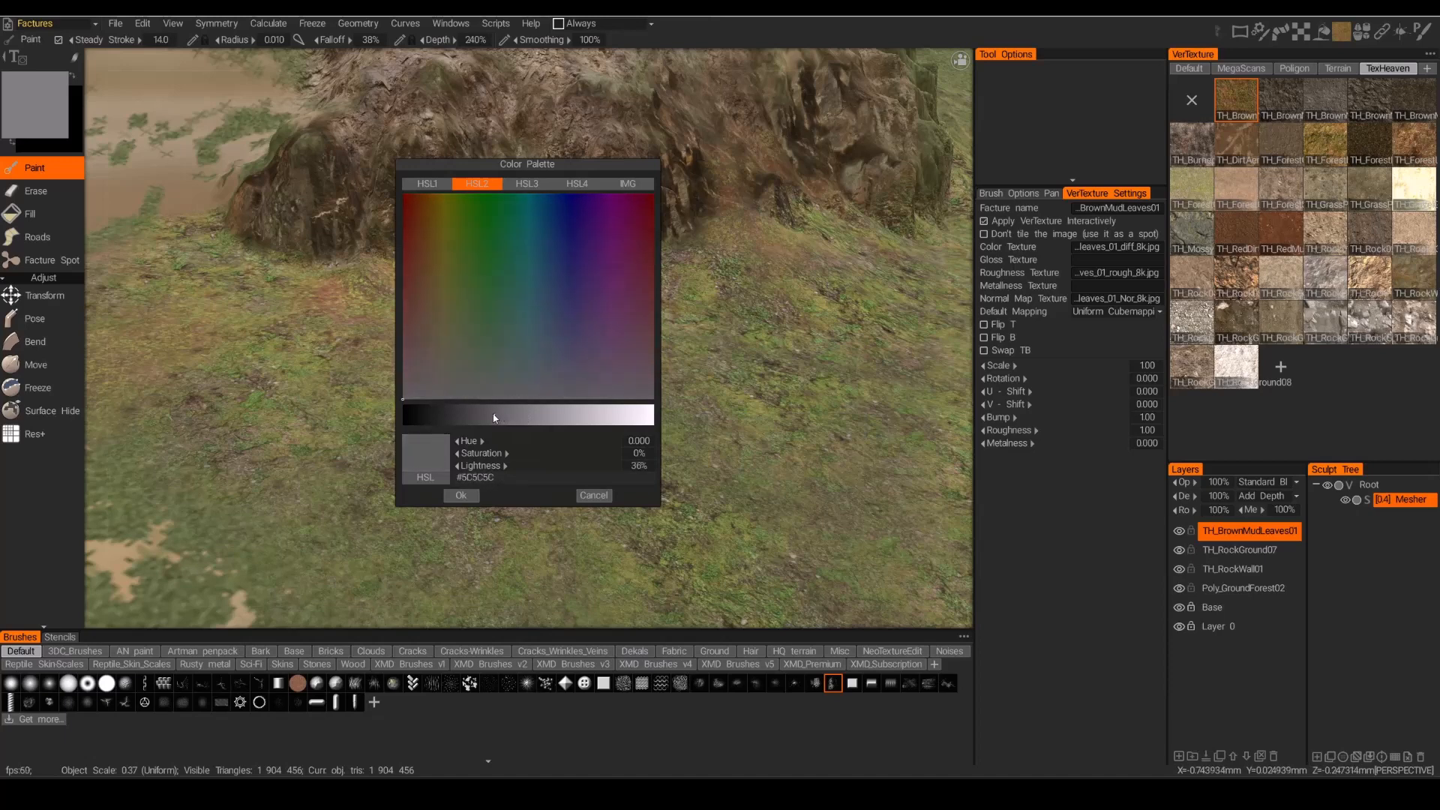
pyautogui.click(489, 418)
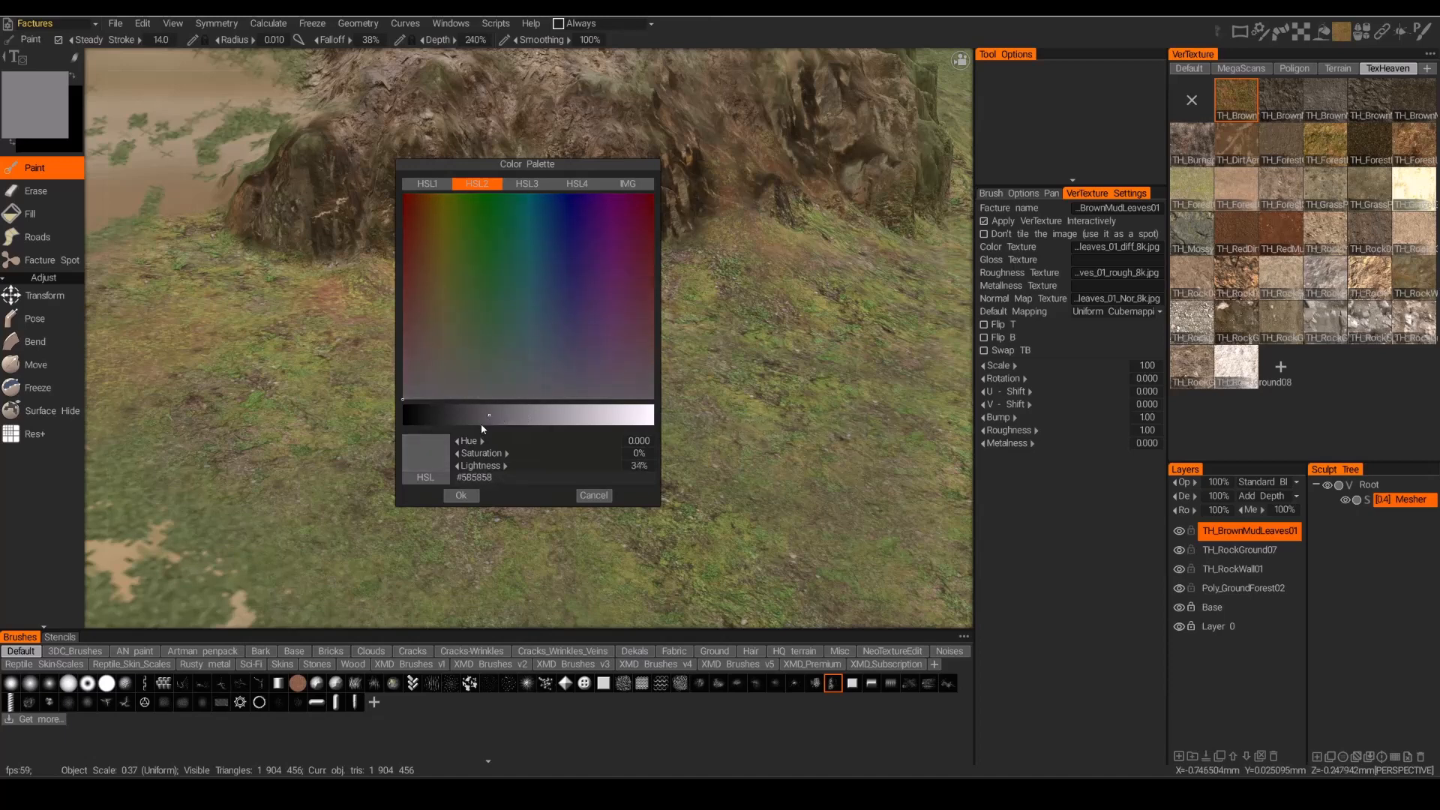
pyautogui.click(461, 496)
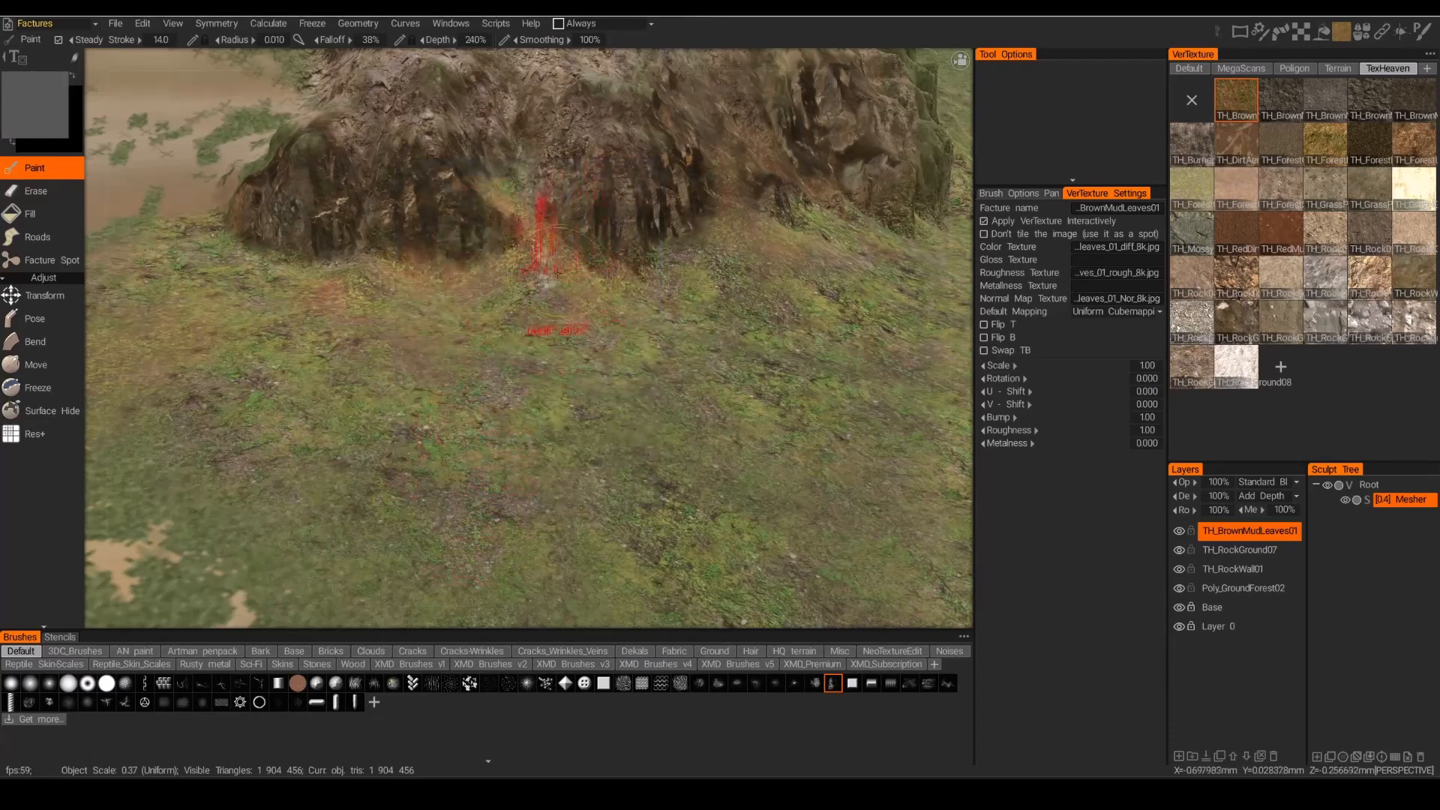
# Paint darker mud leaves into the gully between the outcrops, along their bases and over the nearby grass.
pyautogui.moveTo(527, 270); pyautogui.dragTo(486, 281)
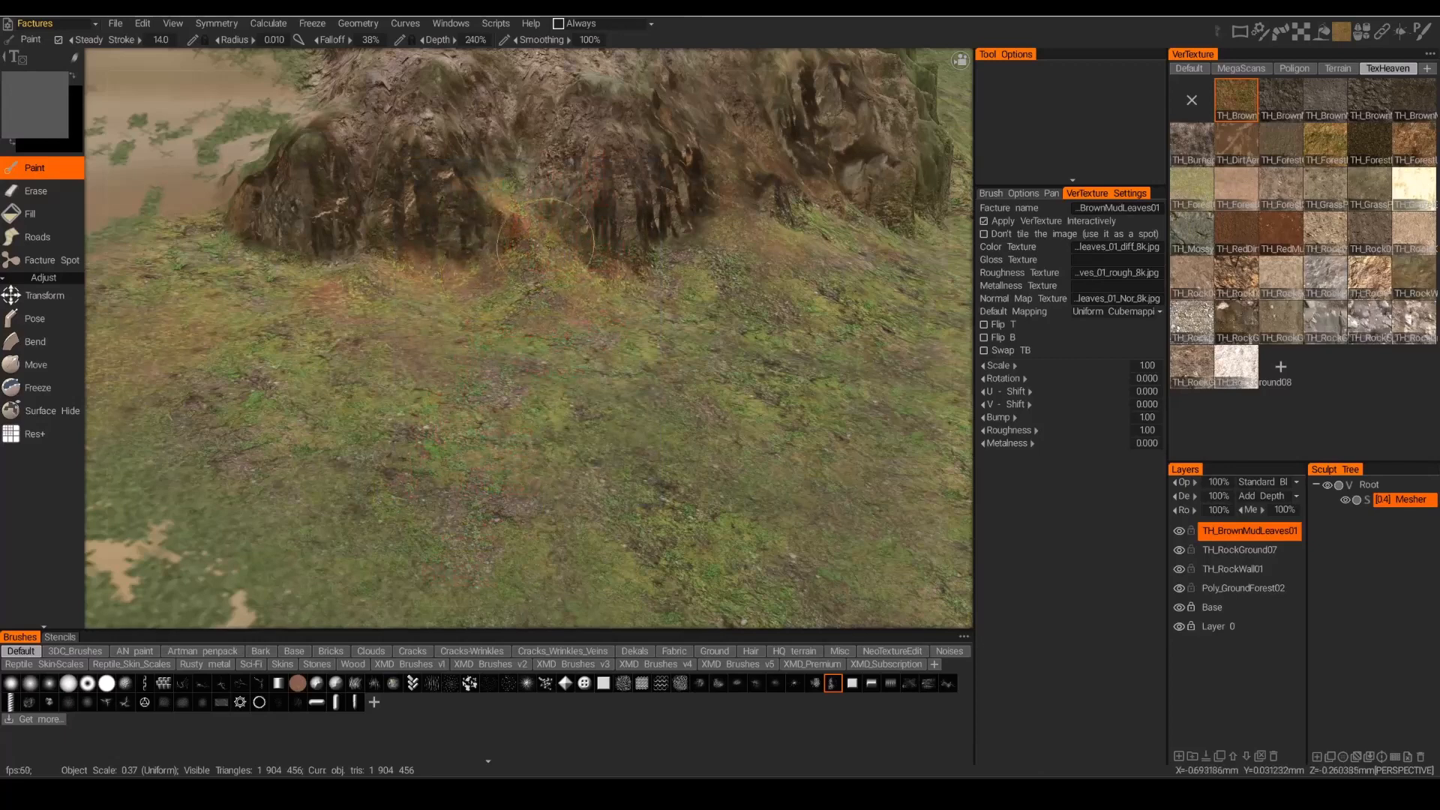
pyautogui.moveTo(536, 202); pyautogui.dragTo(495, 186)
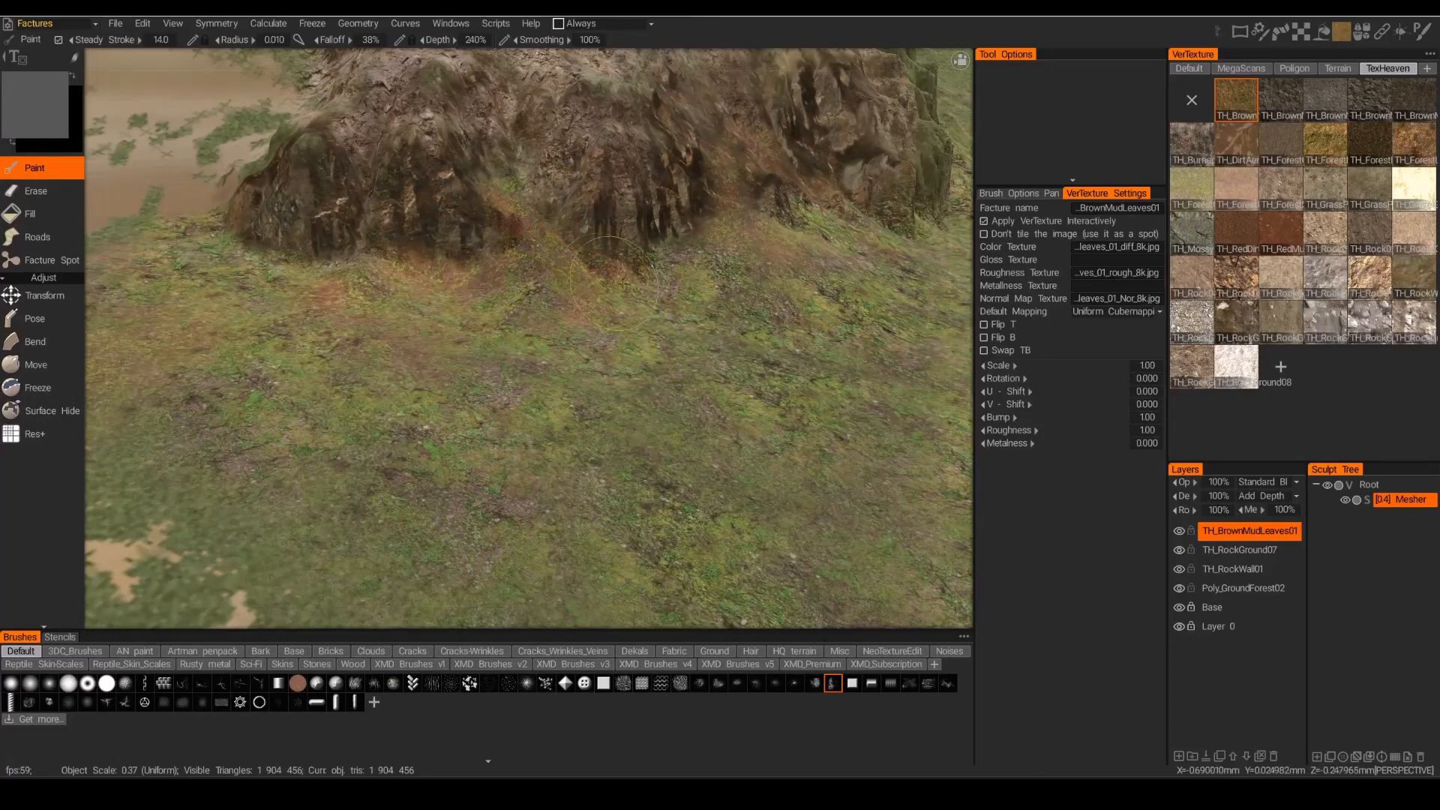
pyautogui.moveTo(731, 218); pyautogui.dragTo(759, 212)
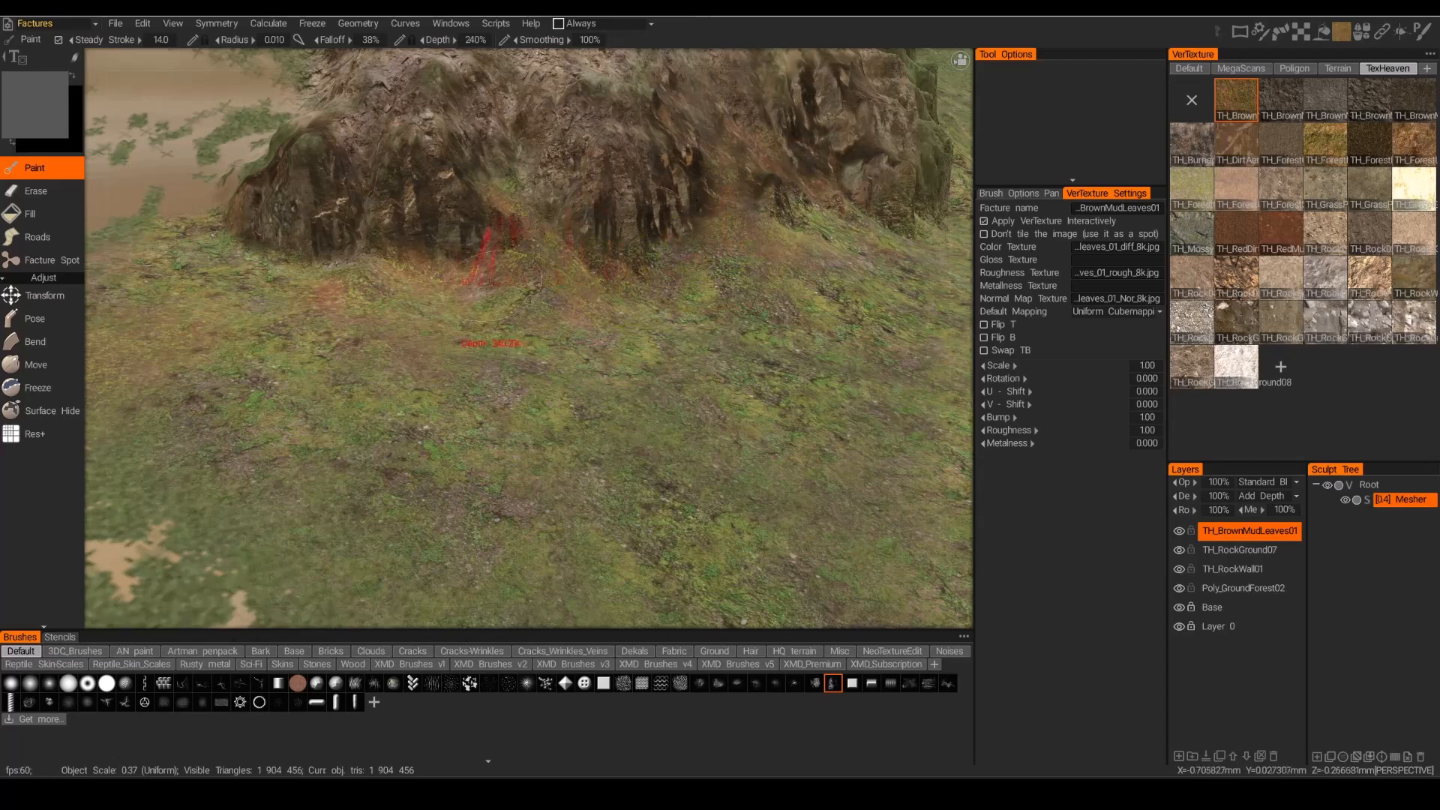
pyautogui.moveTo(421, 273); pyautogui.dragTo(368, 259)
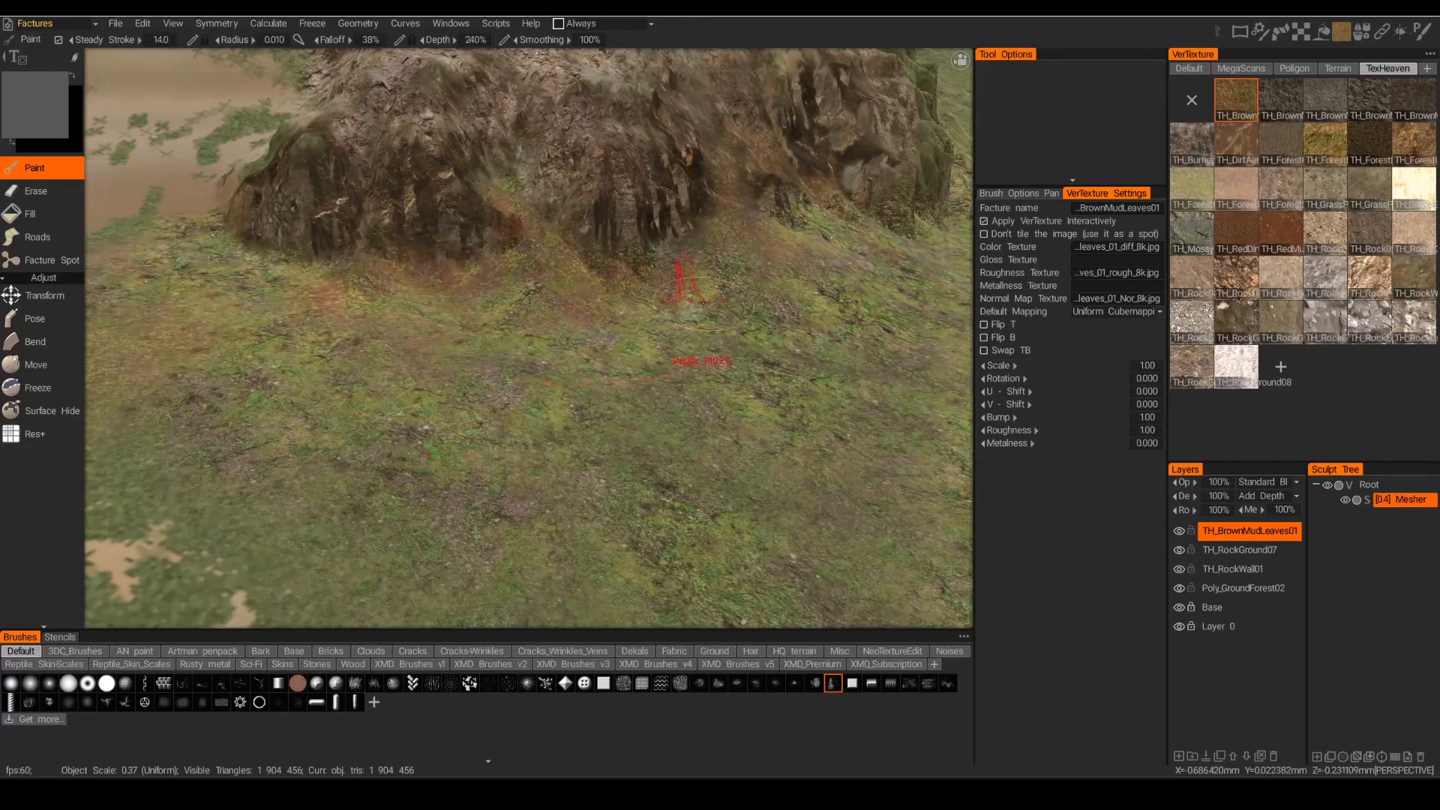
pyautogui.moveTo(703, 302); pyautogui.dragTo(675, 295)
pyautogui.moveTo(755, 263); pyautogui.dragTo(767, 265)
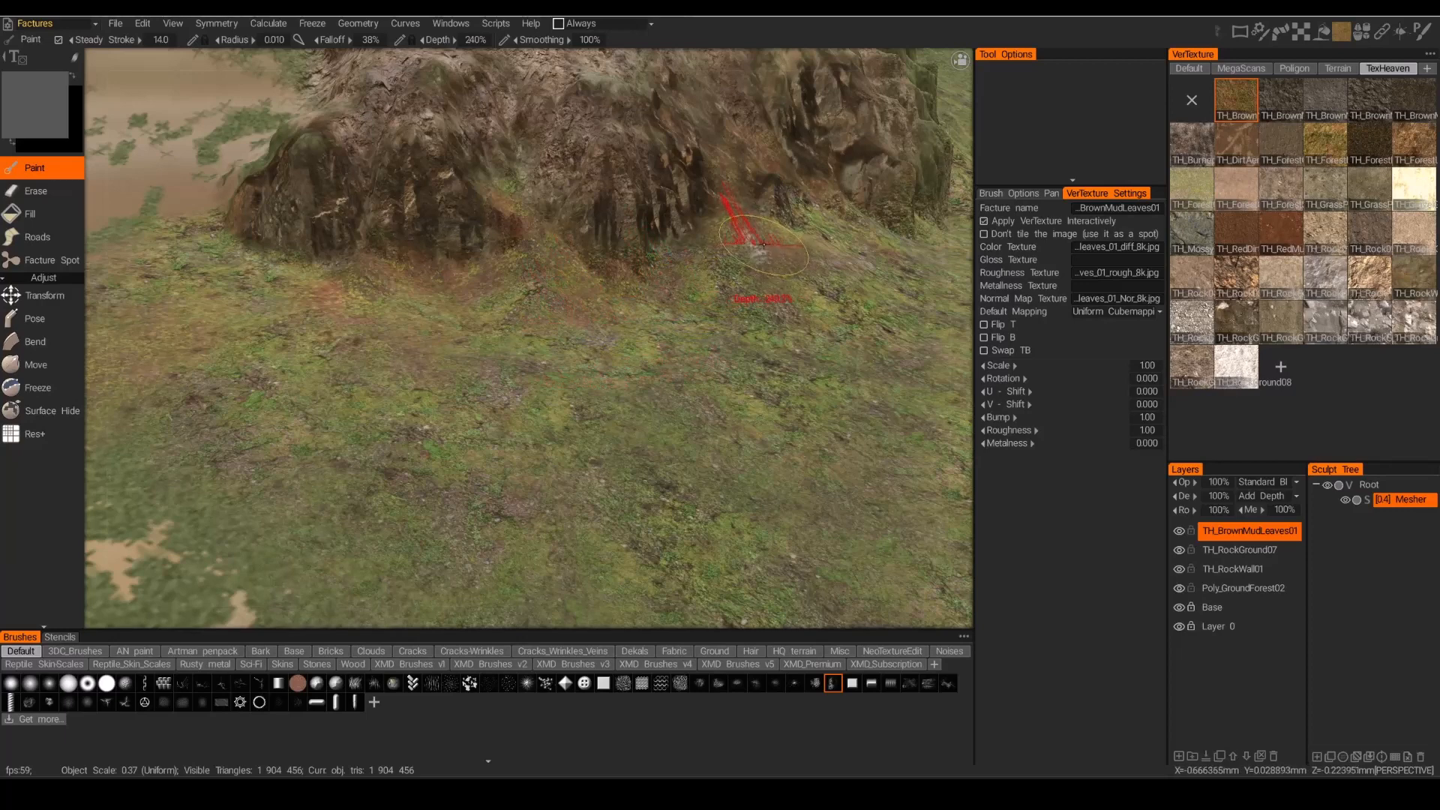
pyautogui.moveTo(366, 284)
pyautogui.mouseDown()
pyautogui.moveTo(319, 291)
pyautogui.moveTo(444, 341)
pyautogui.mouseUp()
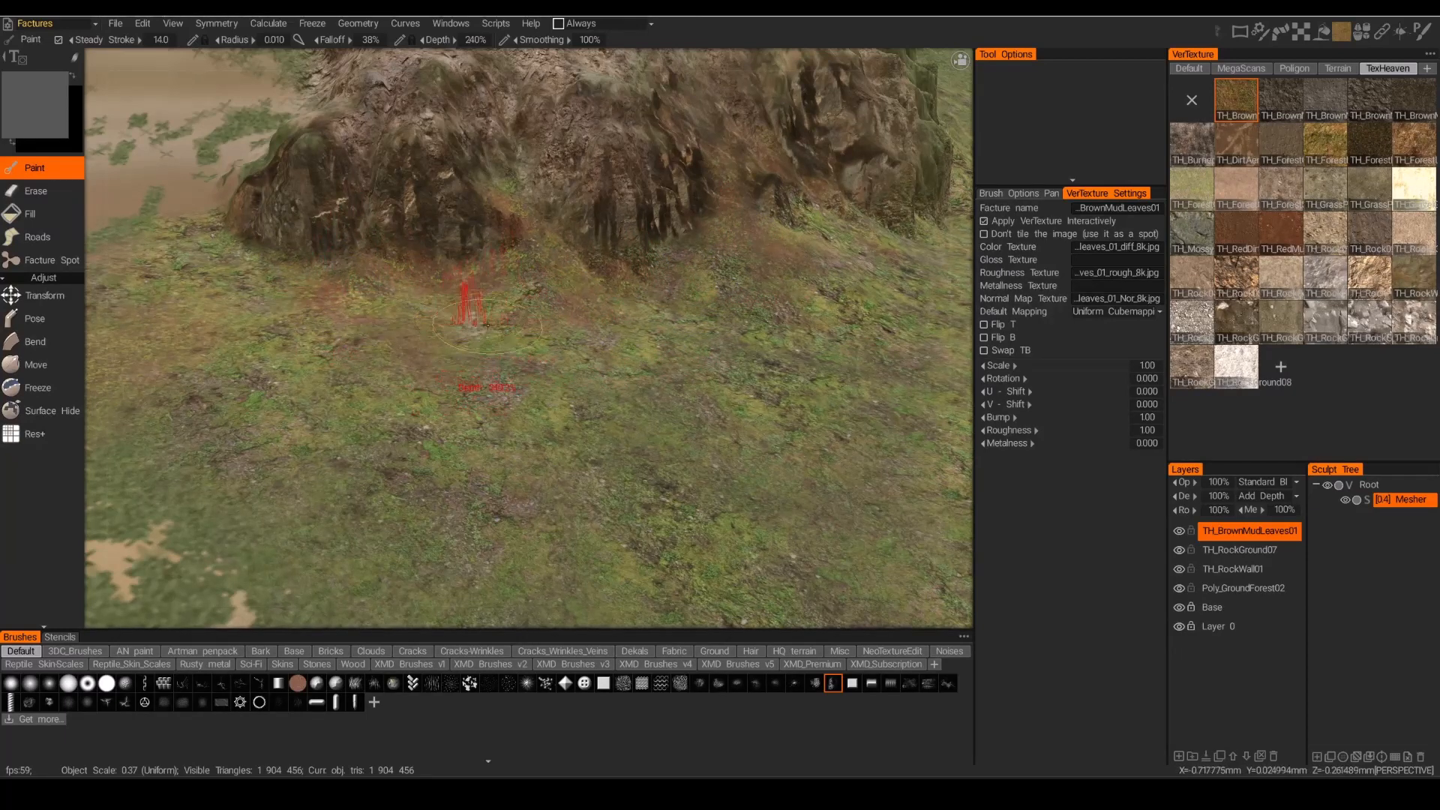
# Change the paint color to the muted dark green #355831.
pyautogui.click(32, 100)
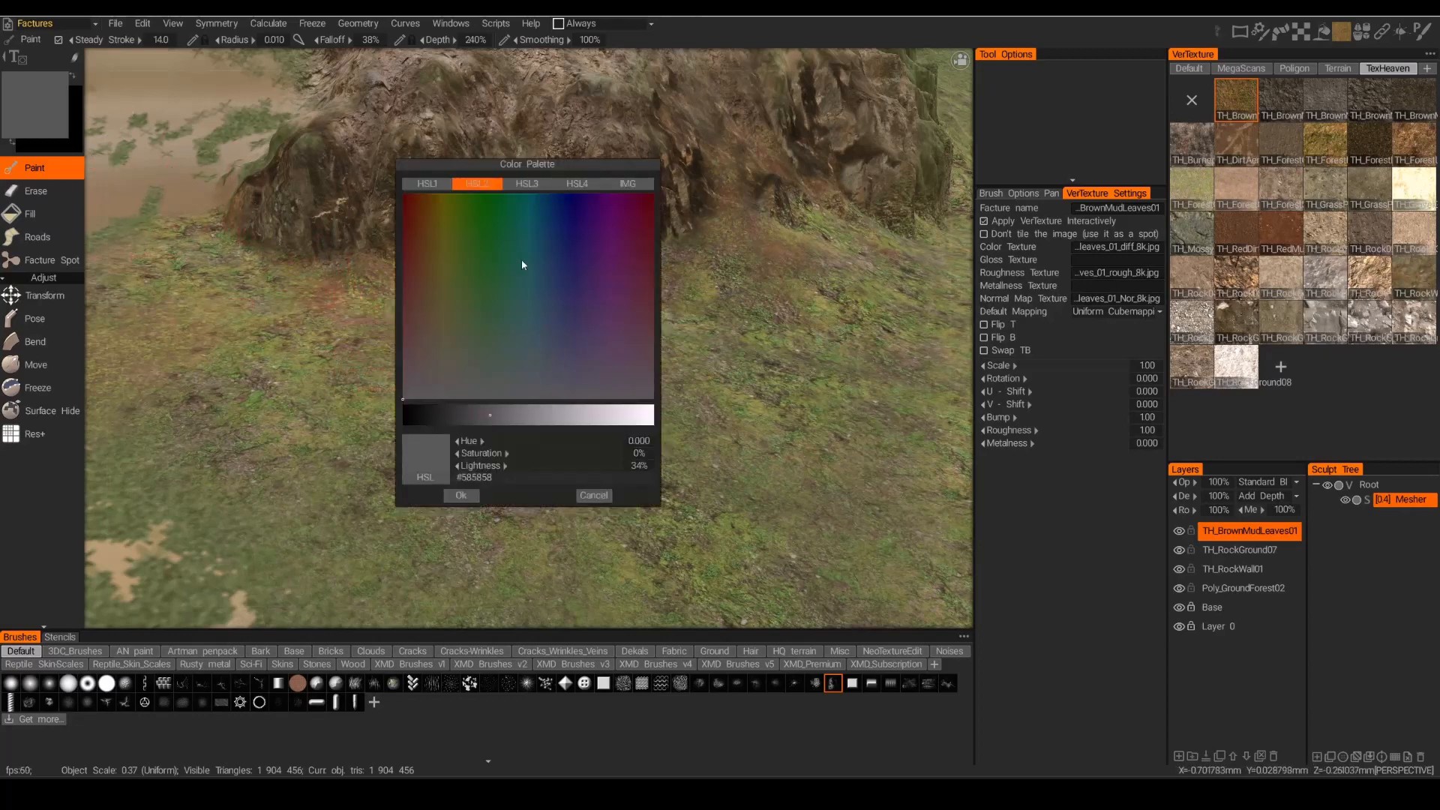
pyautogui.click(448, 207)
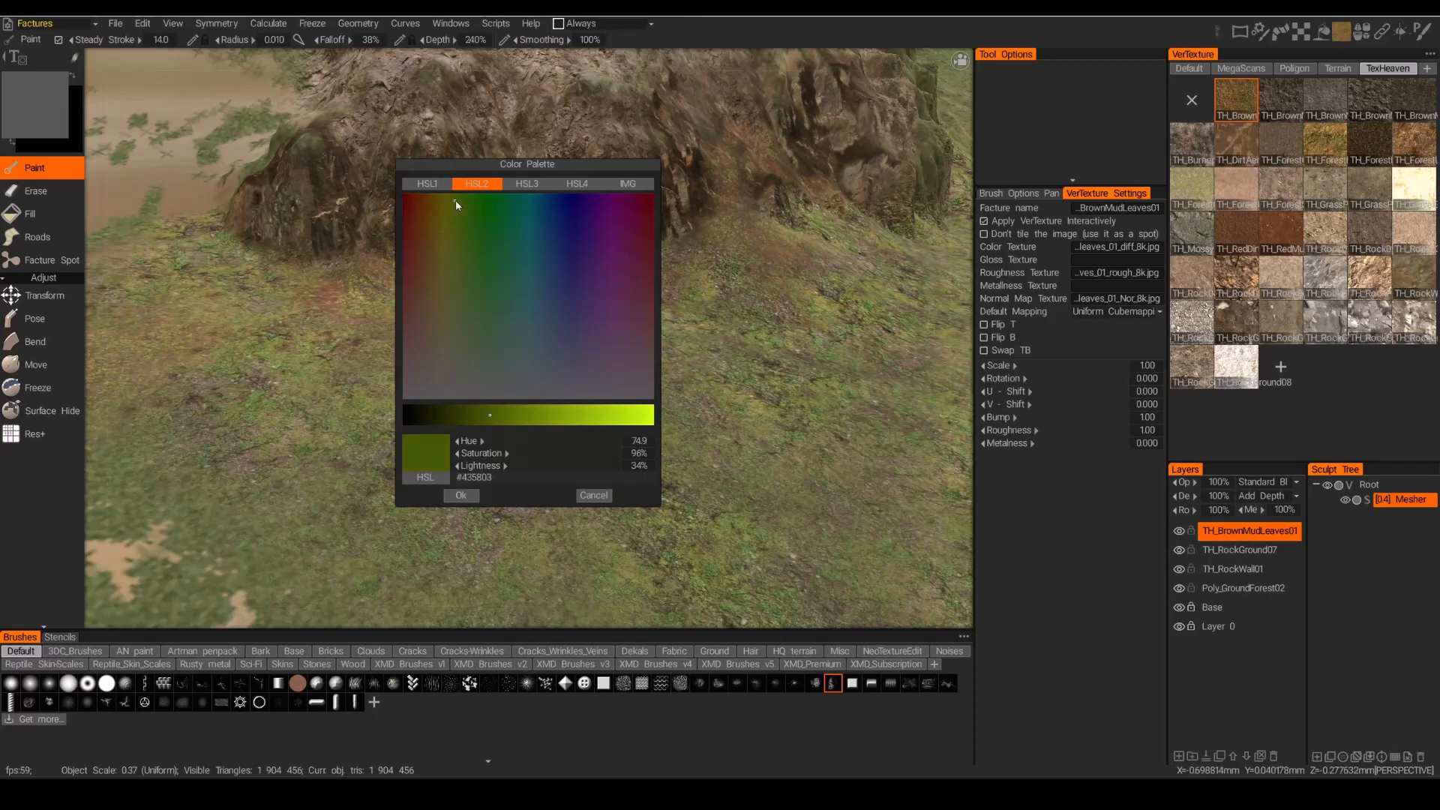
pyautogui.click(471, 327)
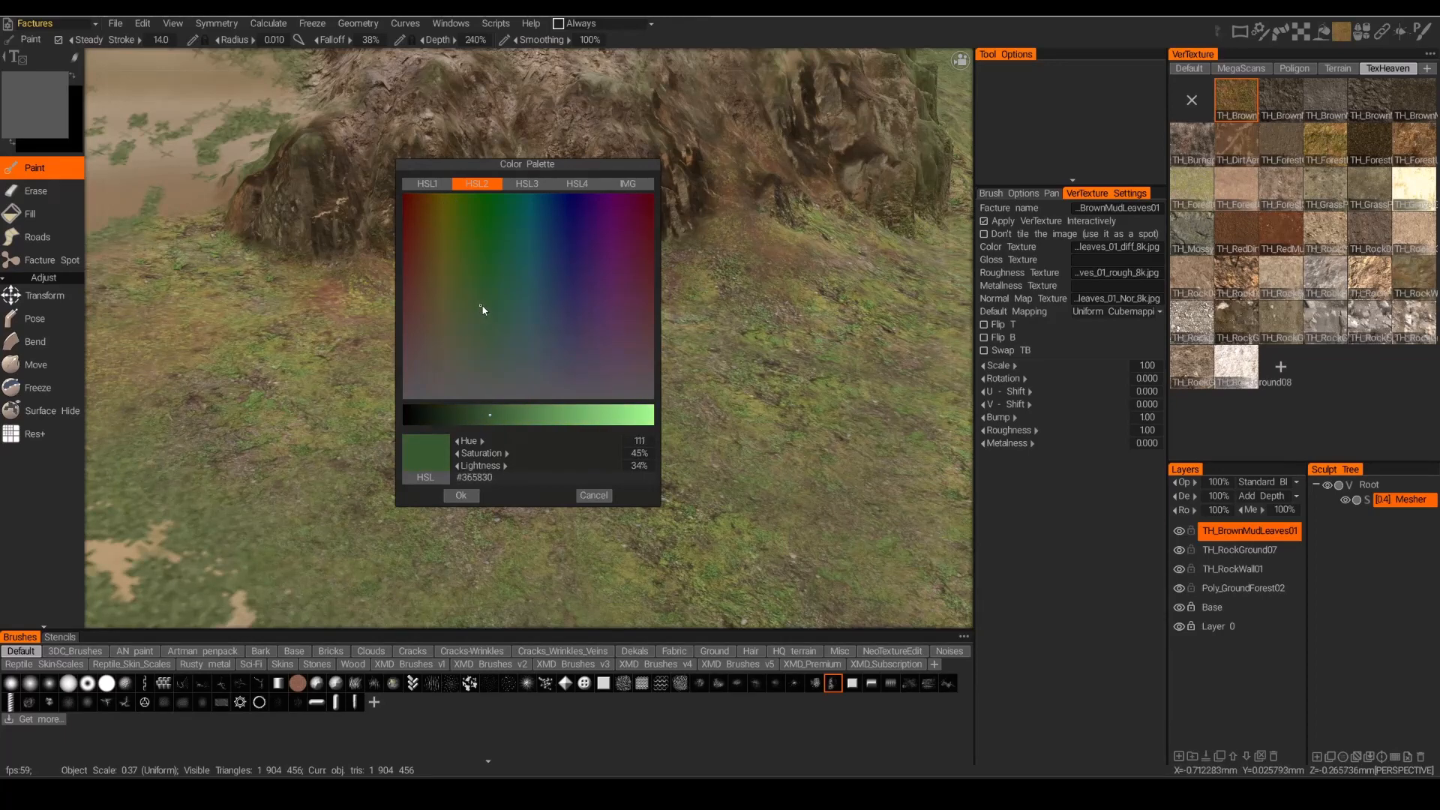
pyautogui.click(482, 309)
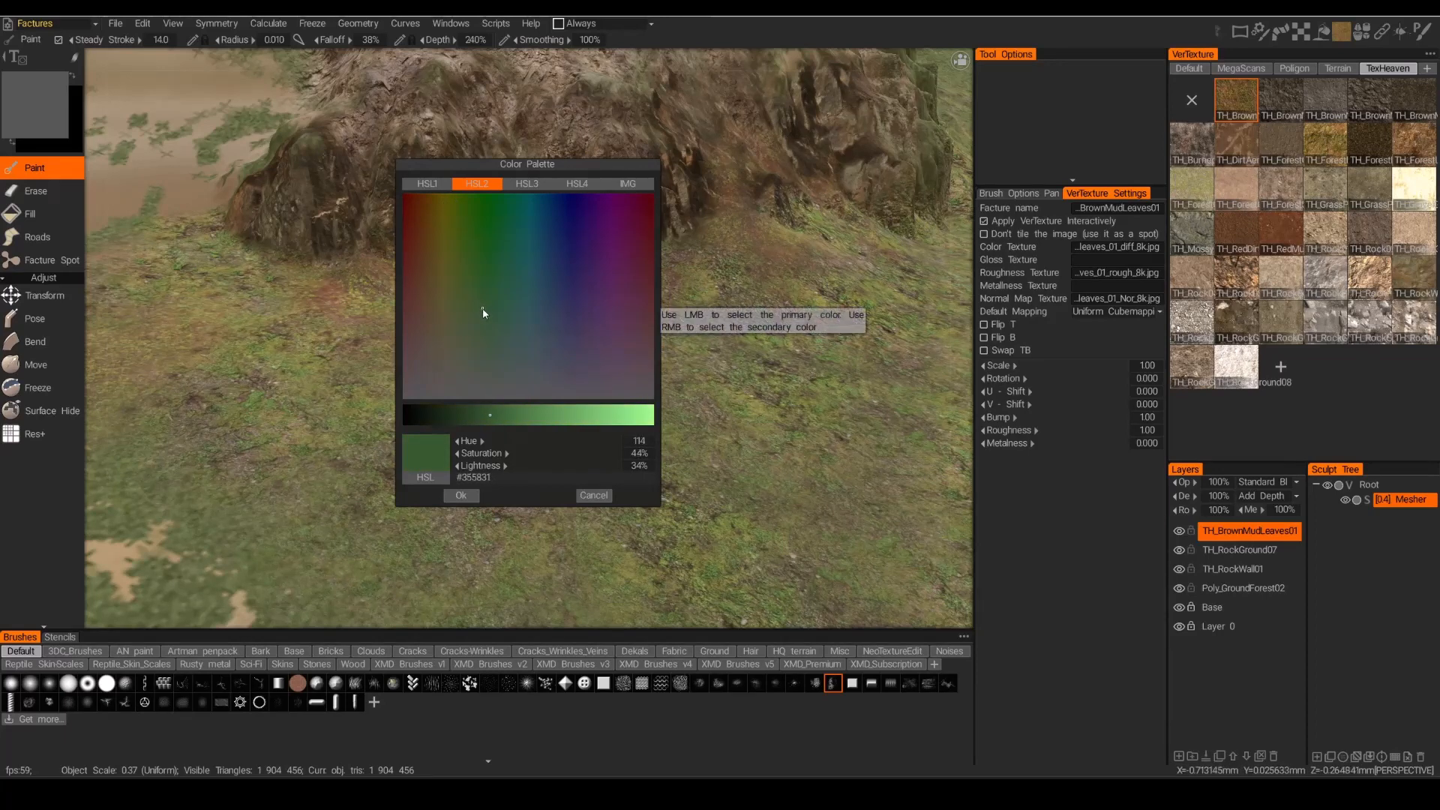
pyautogui.click(461, 496)
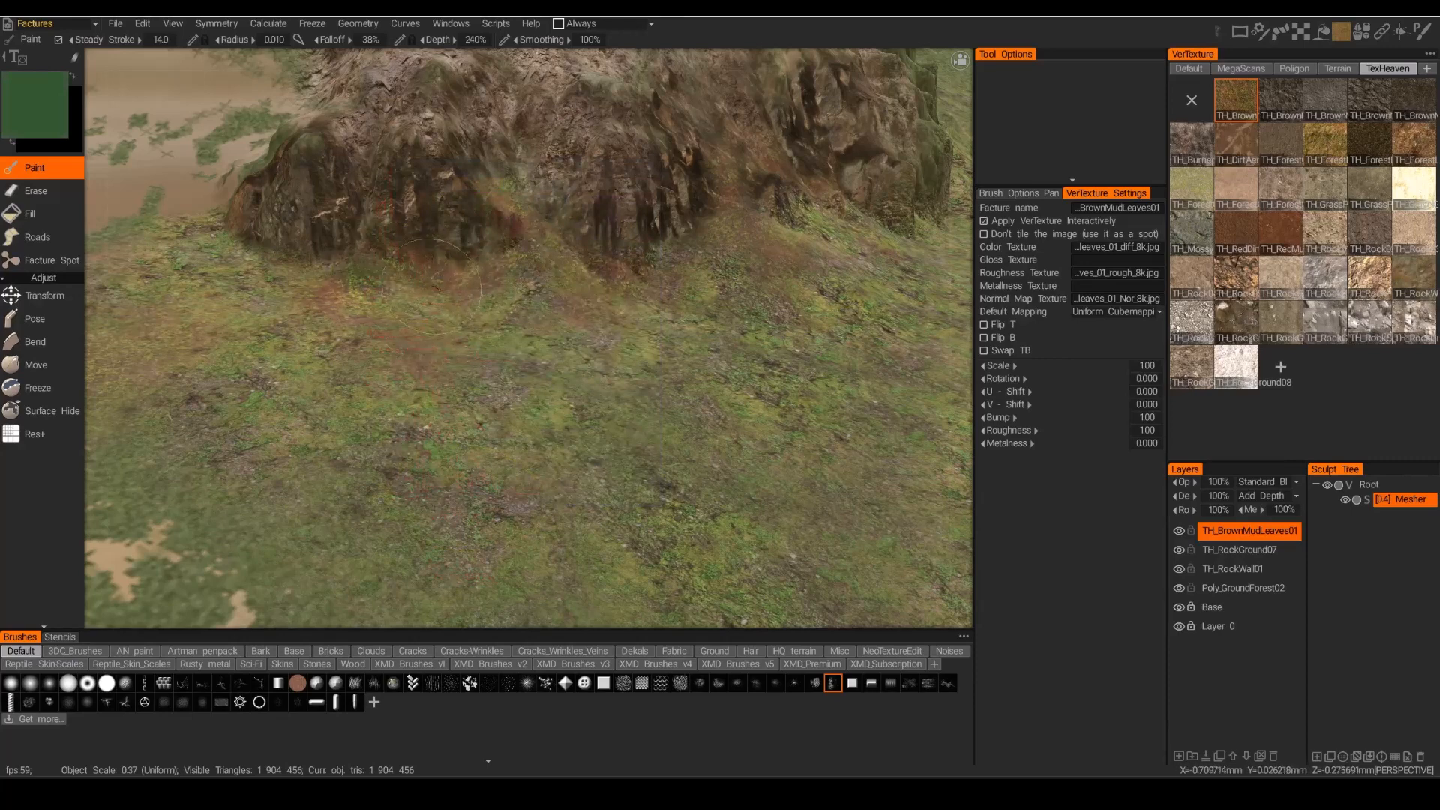
# Paint dark green mud leaves along the outcrop bases and reset the paint color to a neutral gray with 0% saturation.
pyautogui.moveTo(426, 241)
pyautogui.mouseDown()
pyautogui.moveTo(548, 234)
pyautogui.moveTo(688, 270)
pyautogui.mouseUp()
pyautogui.click(44, 108)
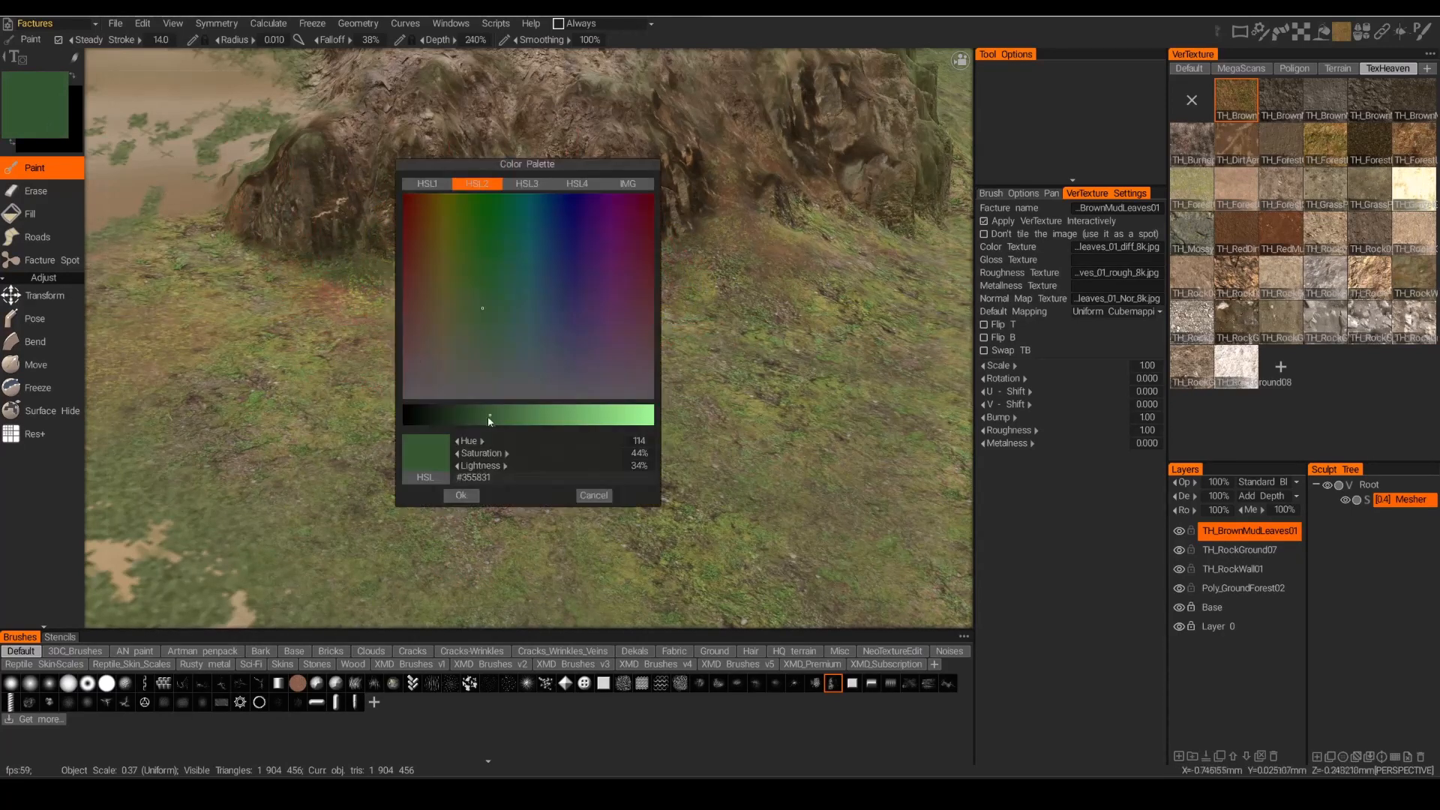
pyautogui.moveTo(524, 456); pyautogui.dragTo(554, 466)
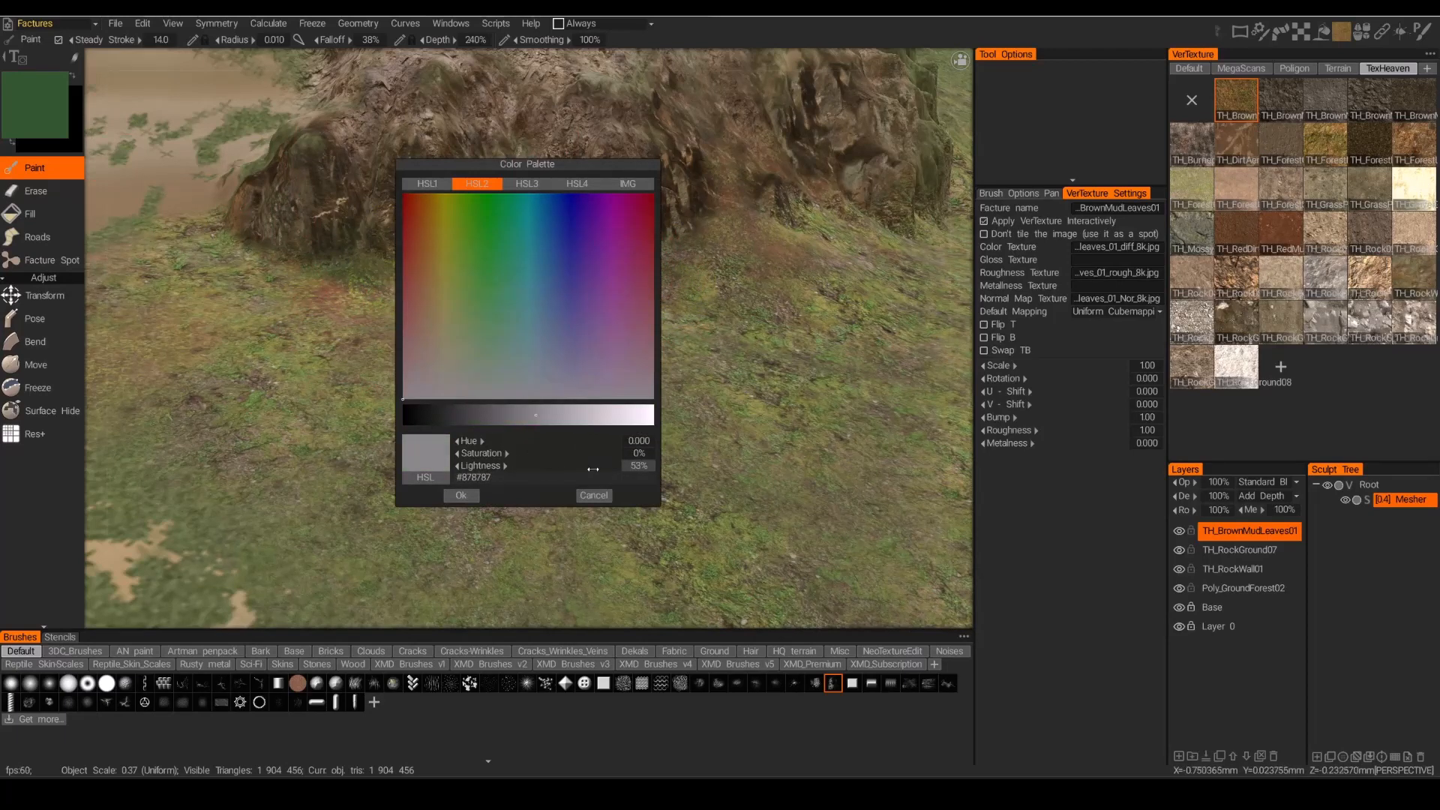
pyautogui.click(638, 466)
pyautogui.click(461, 496)
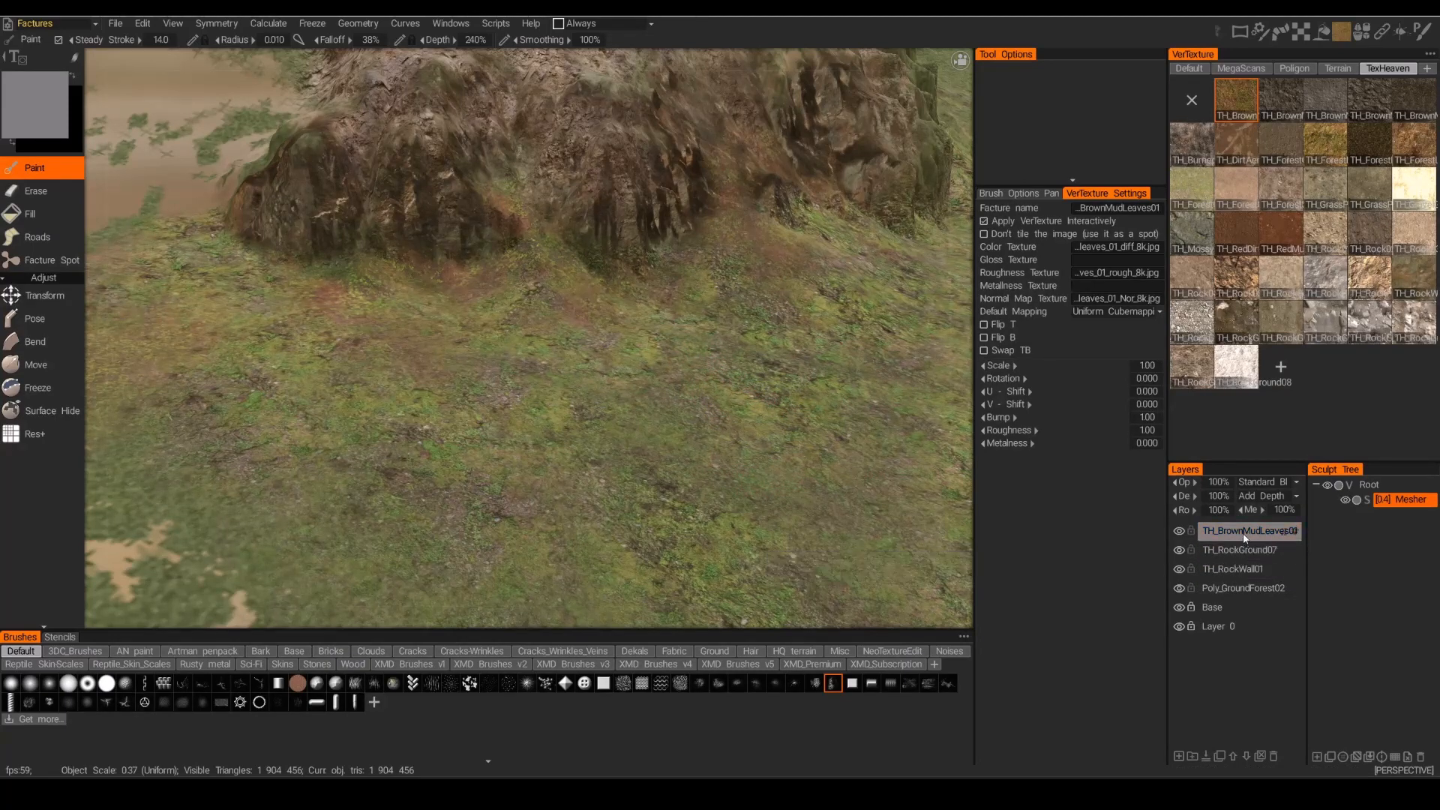
# Compare the terrain with the Poly_GroundForest02 layer hidden and shown, and set that layer's VerTexture scale to 1.01.
pyautogui.click(1242, 591)
pyautogui.click(1181, 591)
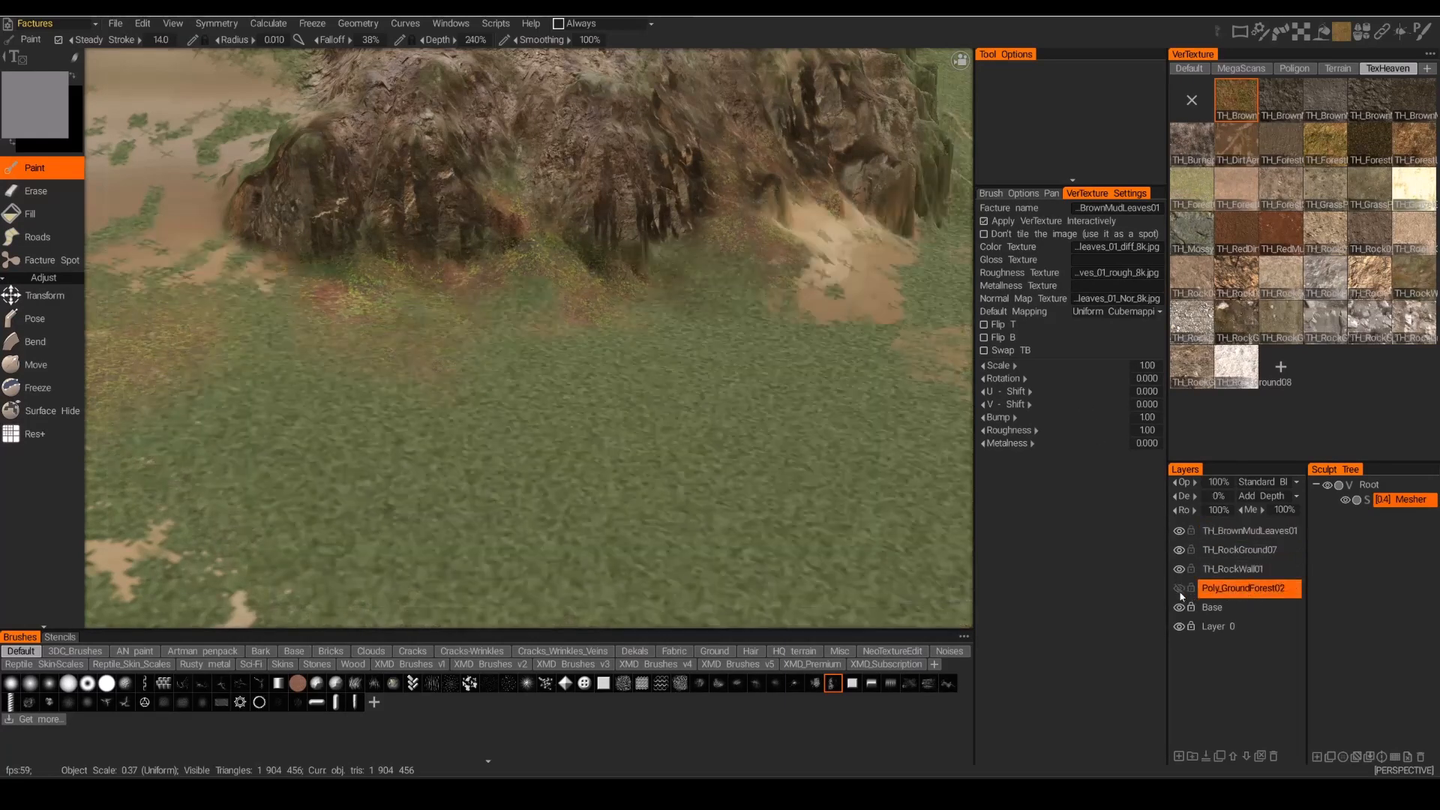
pyautogui.click(1180, 590)
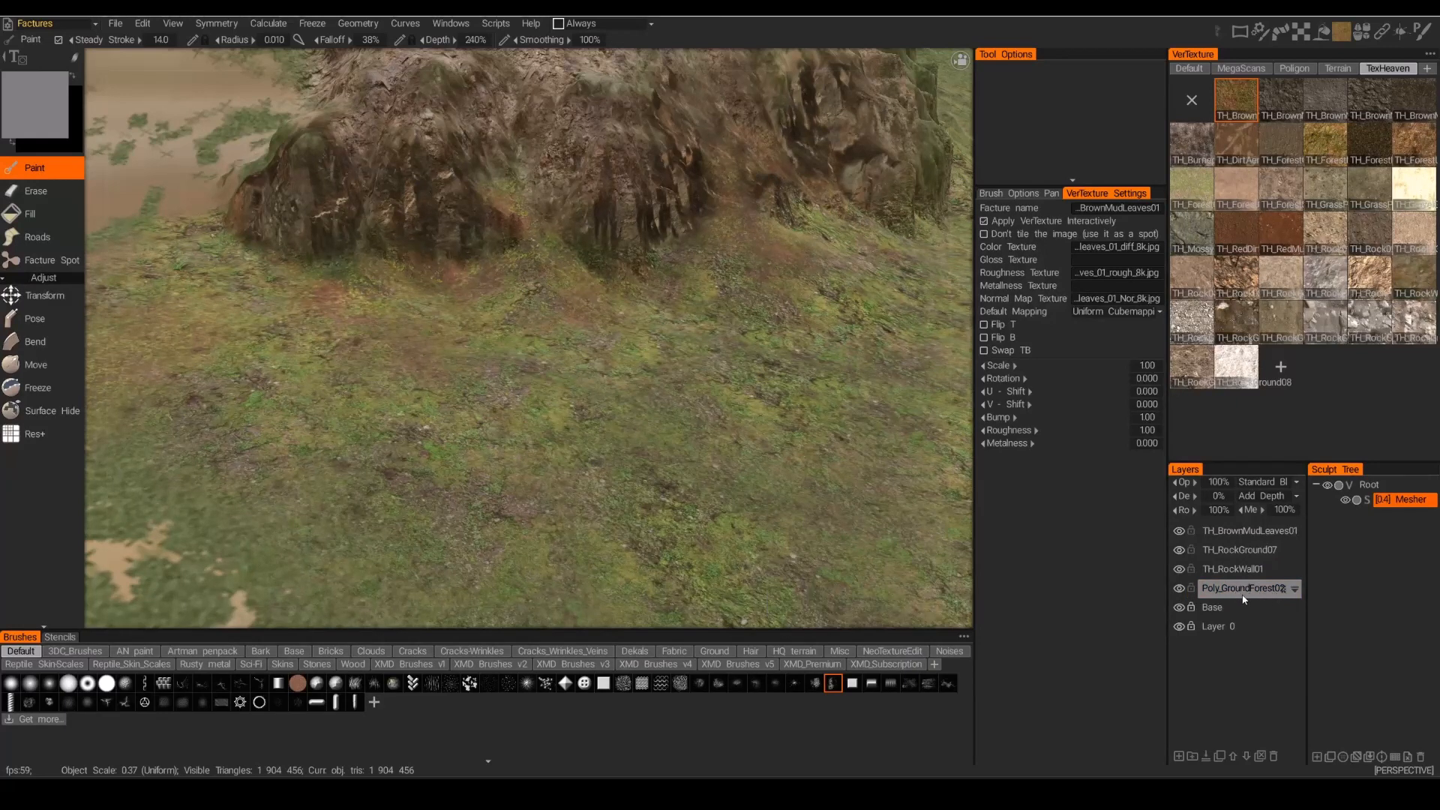
pyautogui.click(1242, 589)
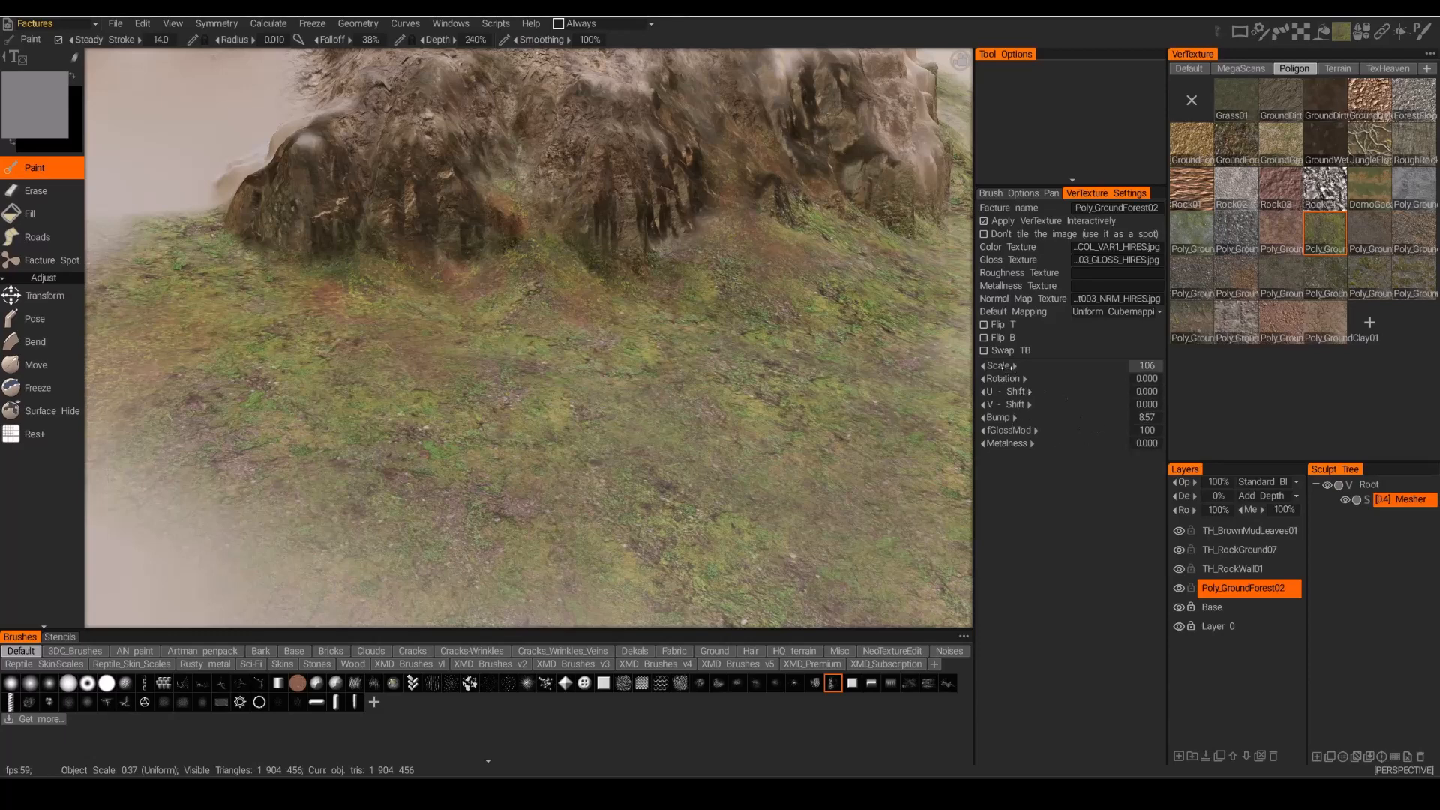
pyautogui.moveTo(1005, 366); pyautogui.dragTo(1006, 366)
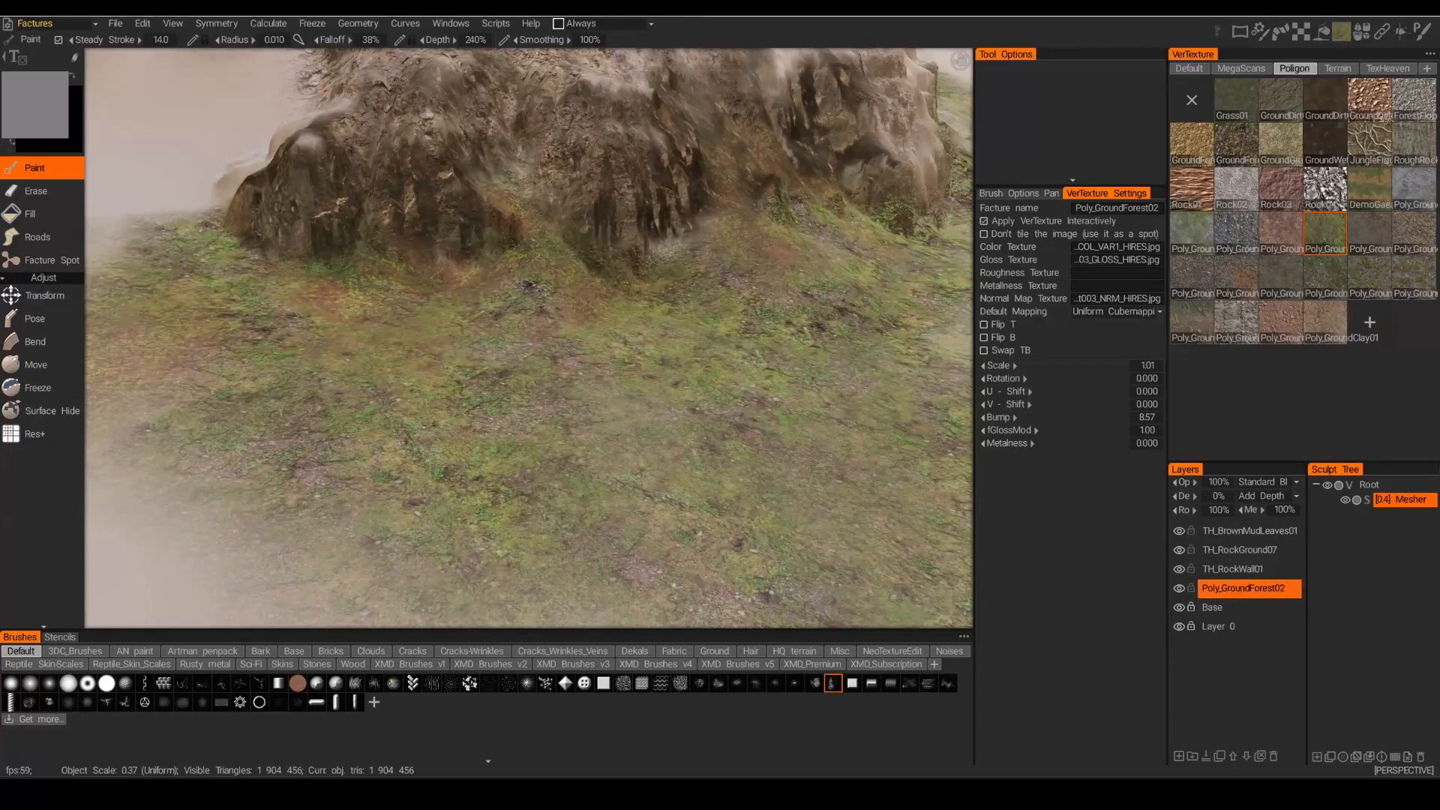
# Preview where the DemoGaeaTex base and the Poly_GroundForest02 VerTexture cover the terrain, selecting each one with its matching layer.
pyautogui.scroll(-10, 684, 427)
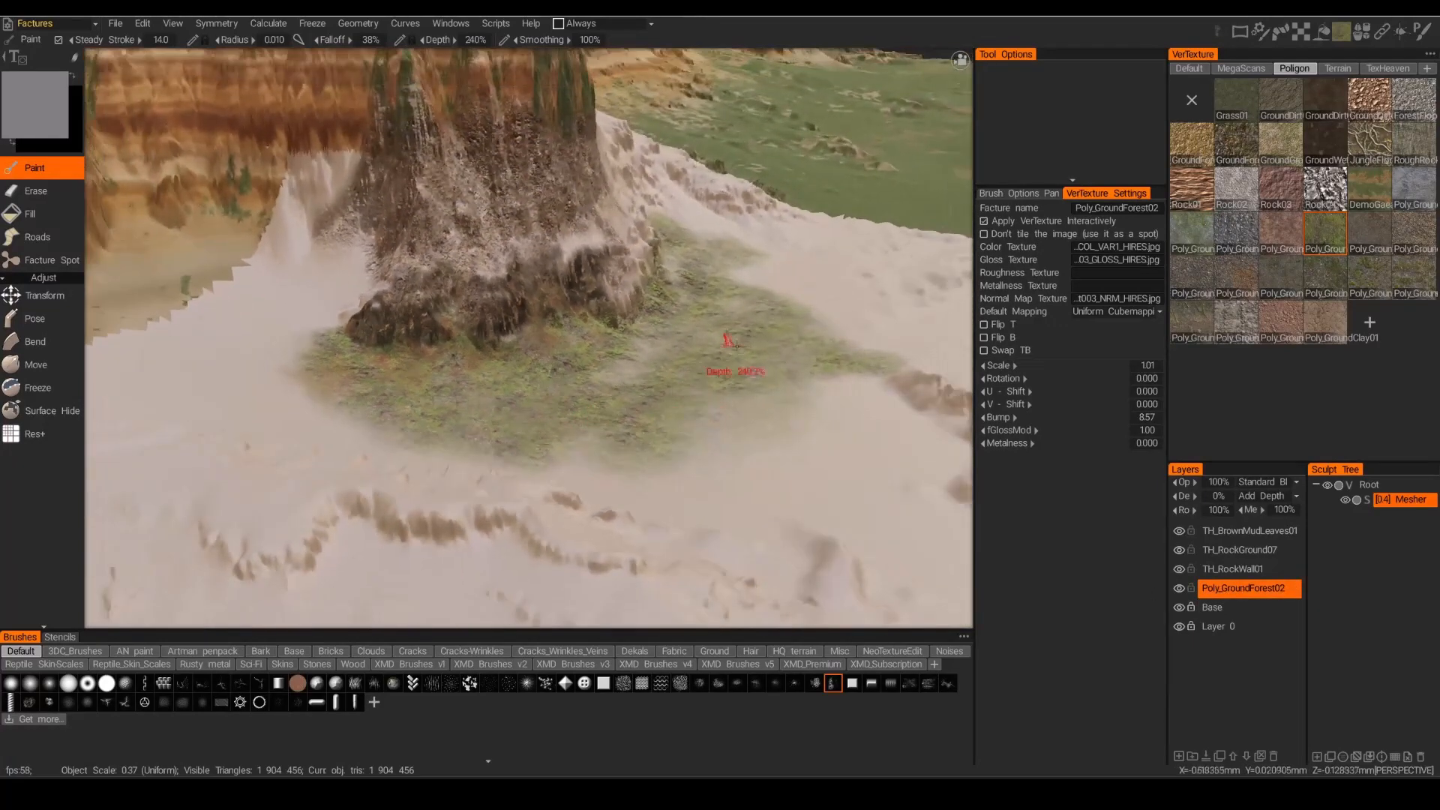
pyautogui.scroll(-1, 737, 346)
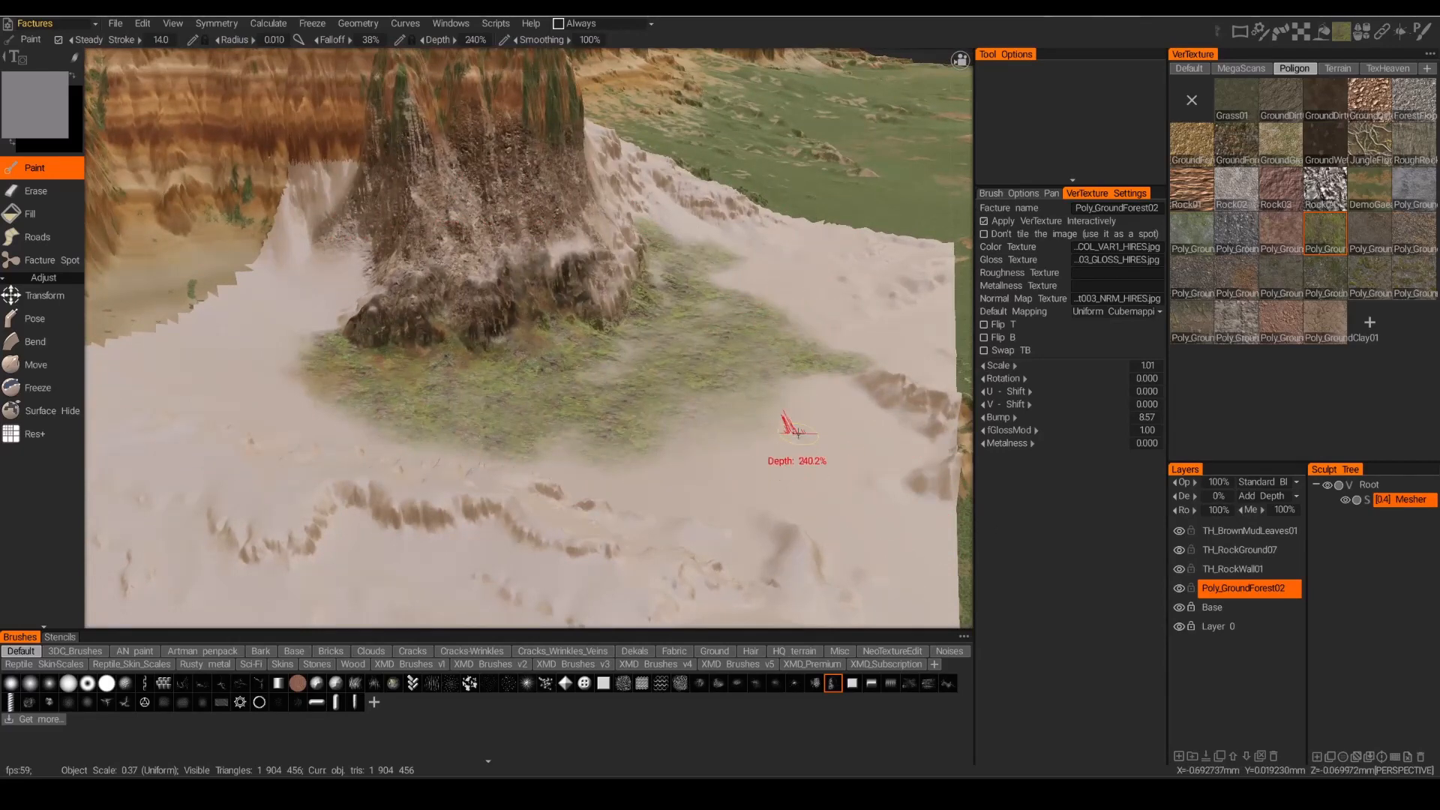
pyautogui.click(1220, 612)
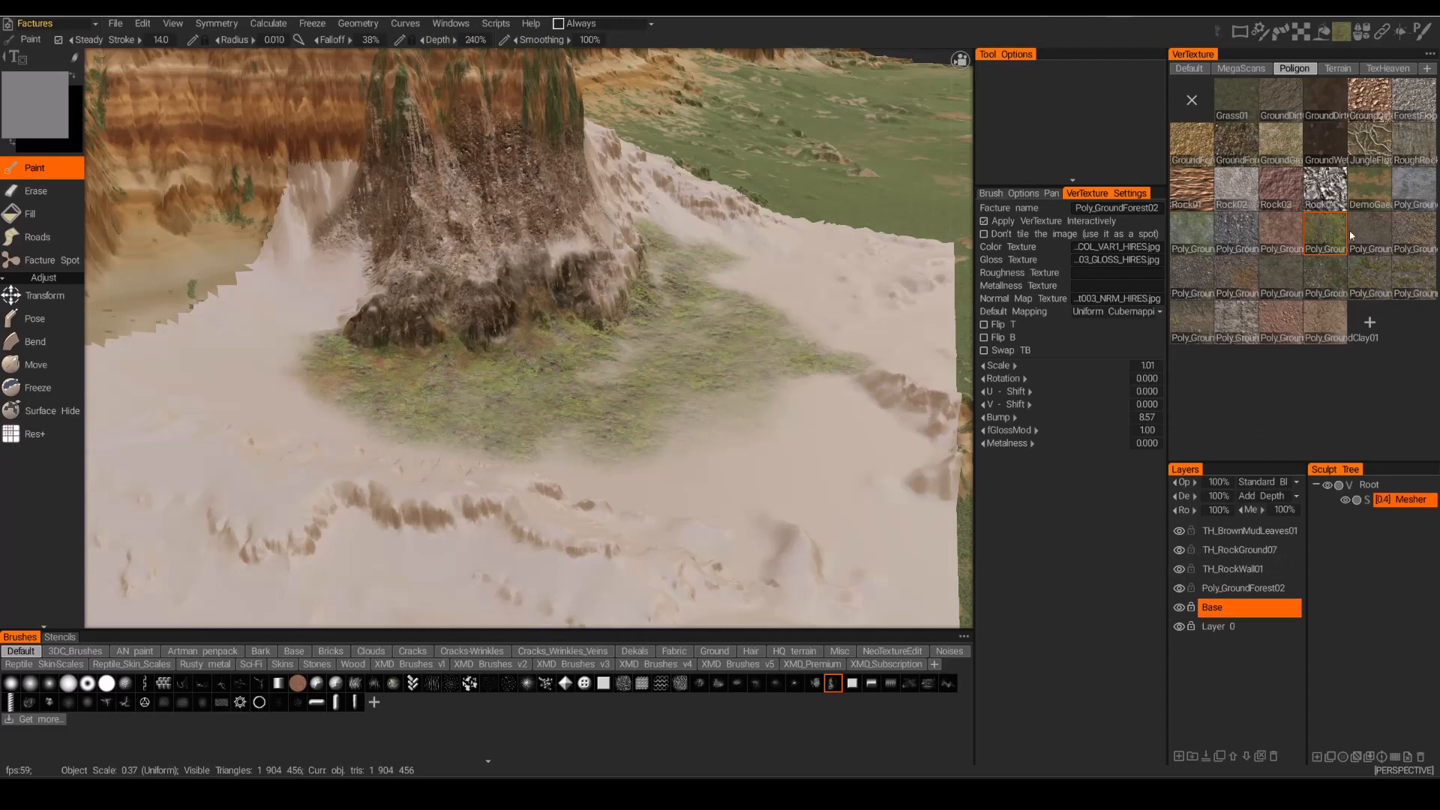
pyautogui.click(1338, 68)
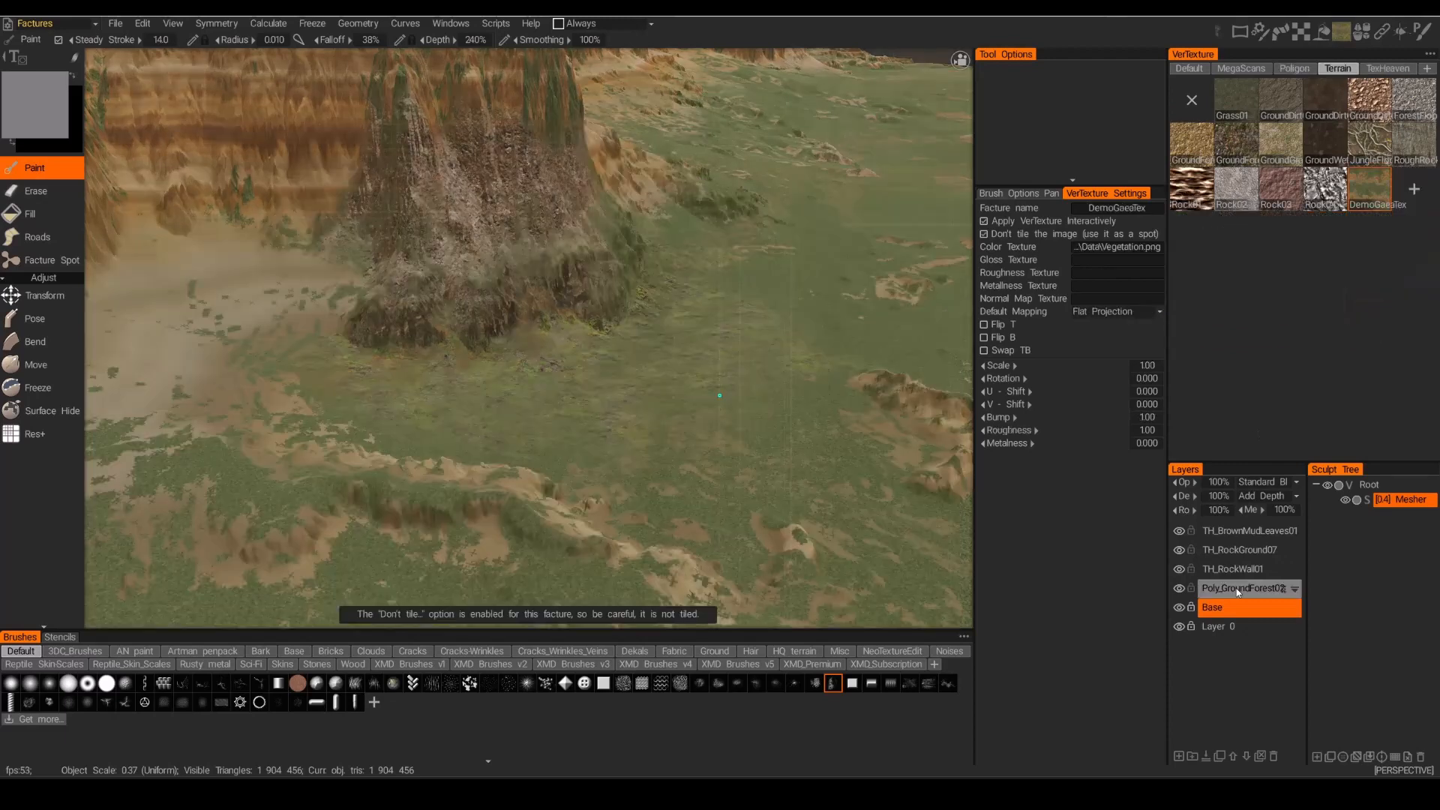
pyautogui.click(1236, 590)
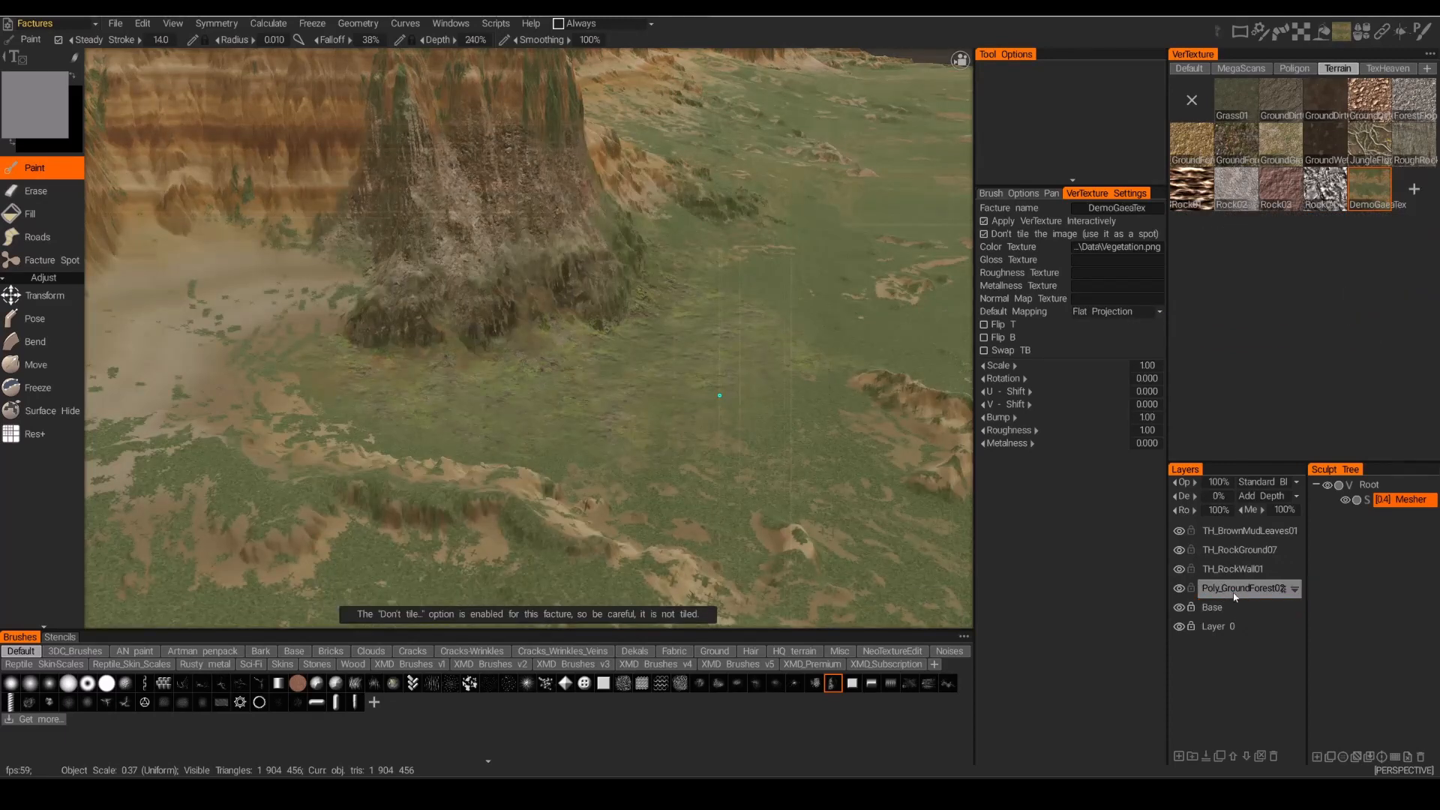
pyautogui.click(1296, 69)
pyautogui.click(1326, 233)
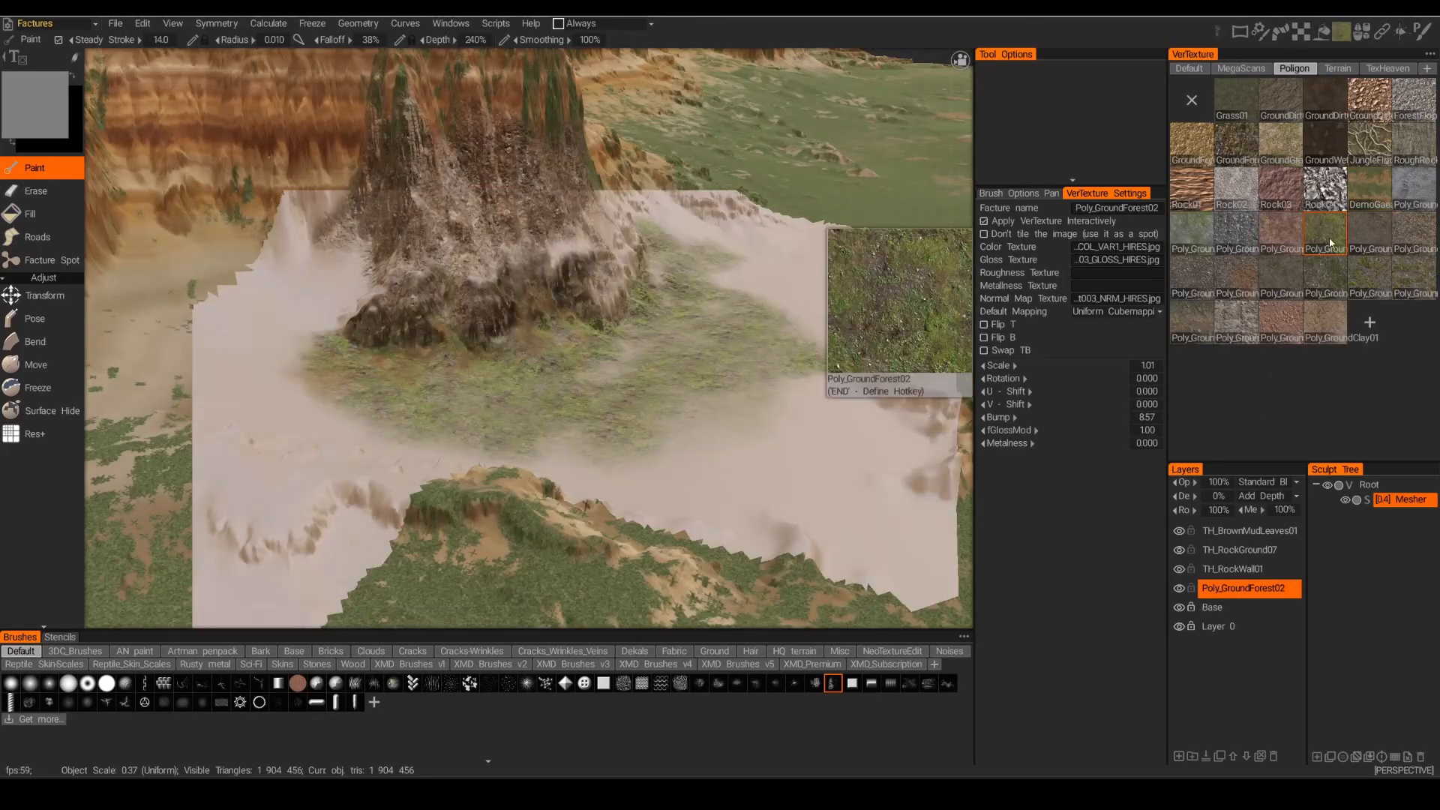
# Select the TH_RockWall01, TH_RockGround07 and TH_BrownMudLeaves01 layers in turn, each with its matching VerTexture, to check their coverage.
pyautogui.click(1238, 569)
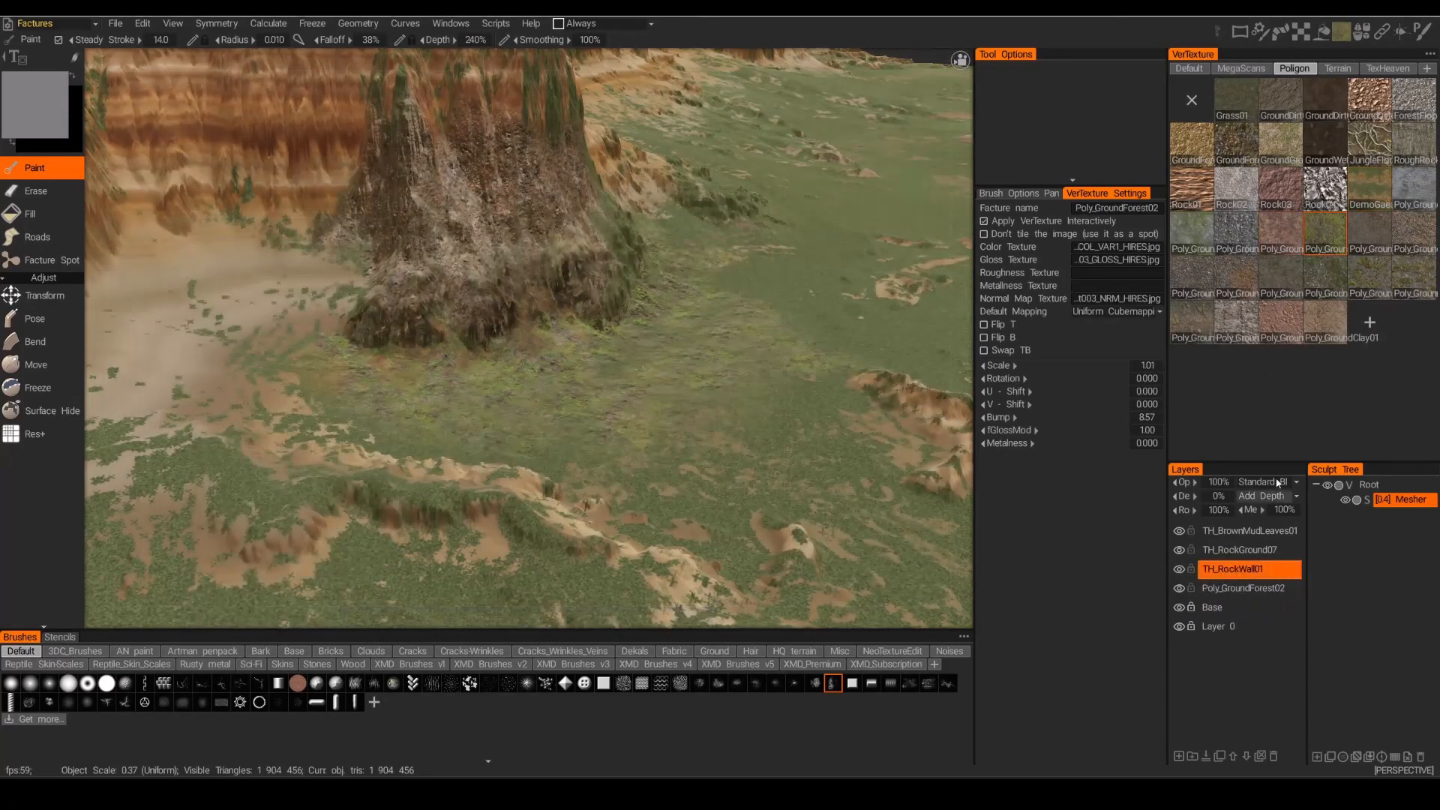
pyautogui.click(1388, 68)
pyautogui.click(1412, 277)
pyautogui.click(1281, 550)
pyautogui.click(1194, 366)
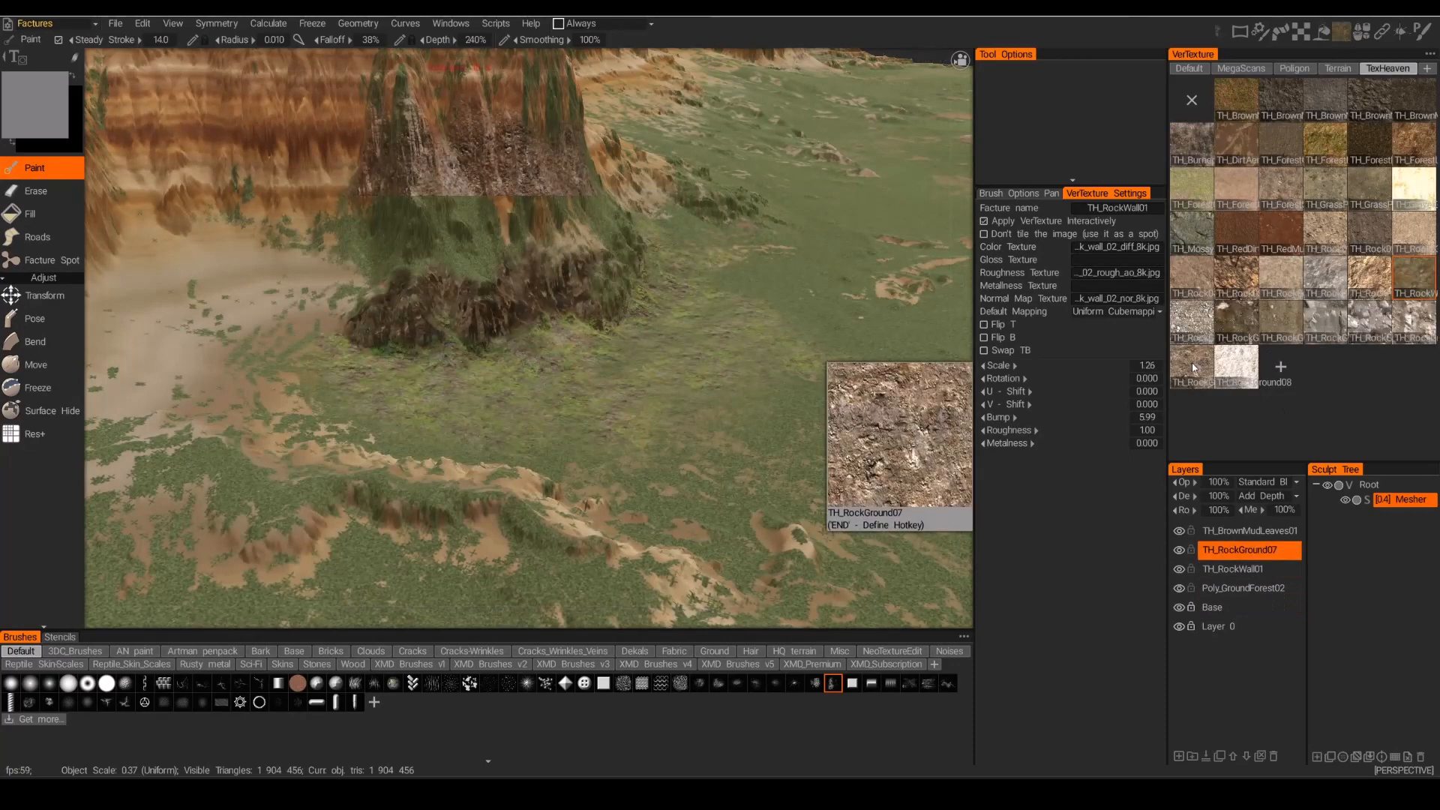
pyautogui.click(1248, 535)
pyautogui.click(1236, 100)
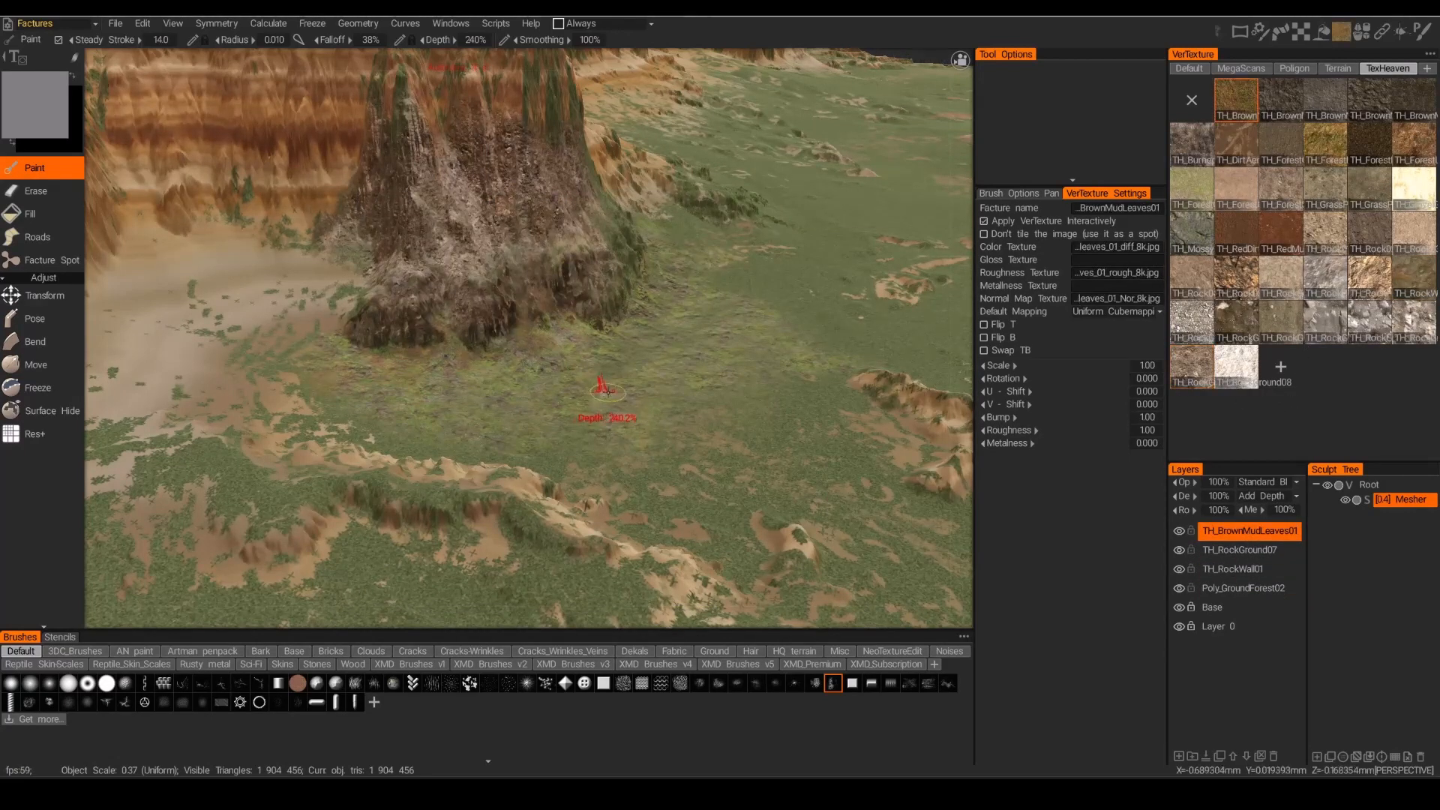
# Examine the blend of leaves, grass and rock around the outcrop base up close and from different angles.
pyautogui.scroll(10, 581, 385)
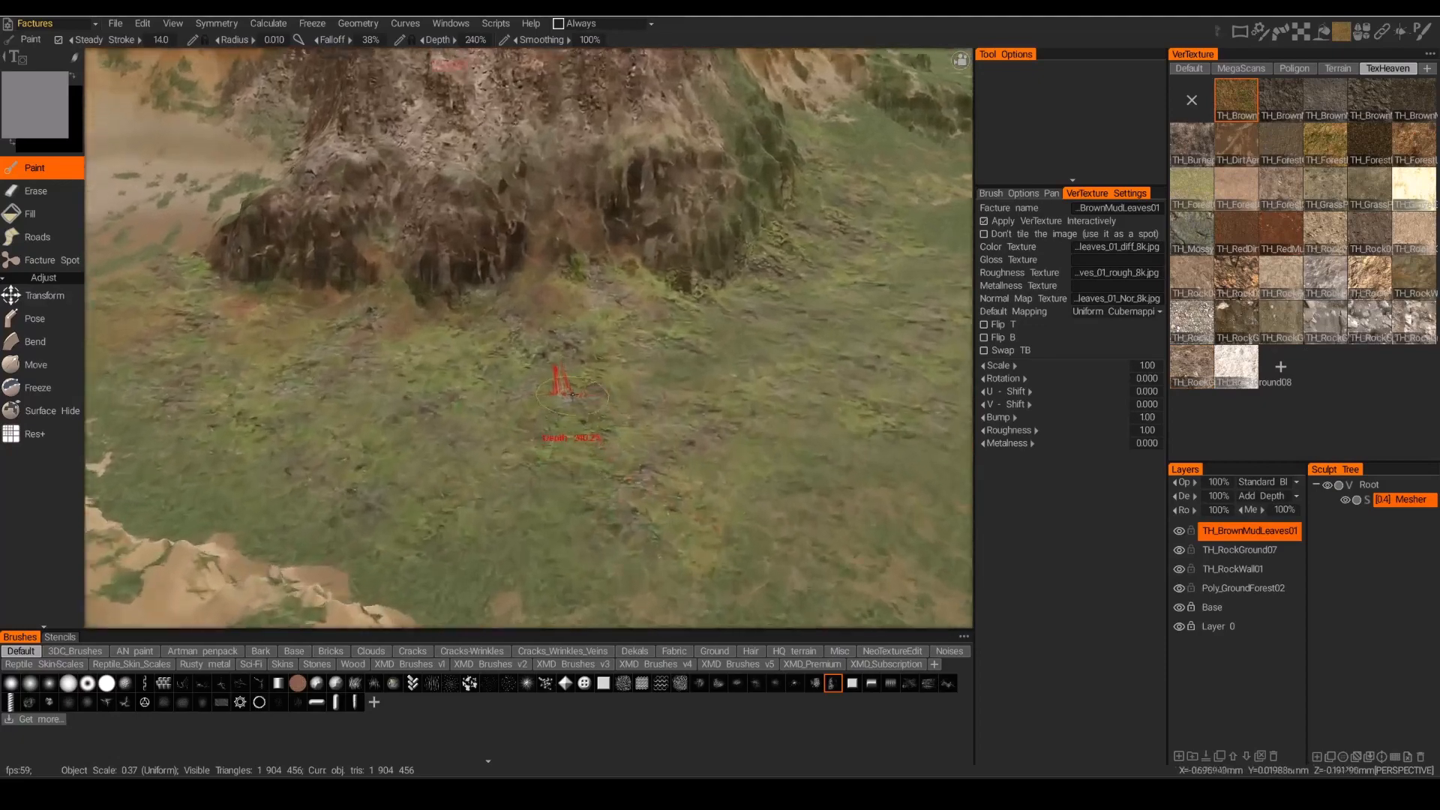
pyautogui.scroll(6, 587, 399)
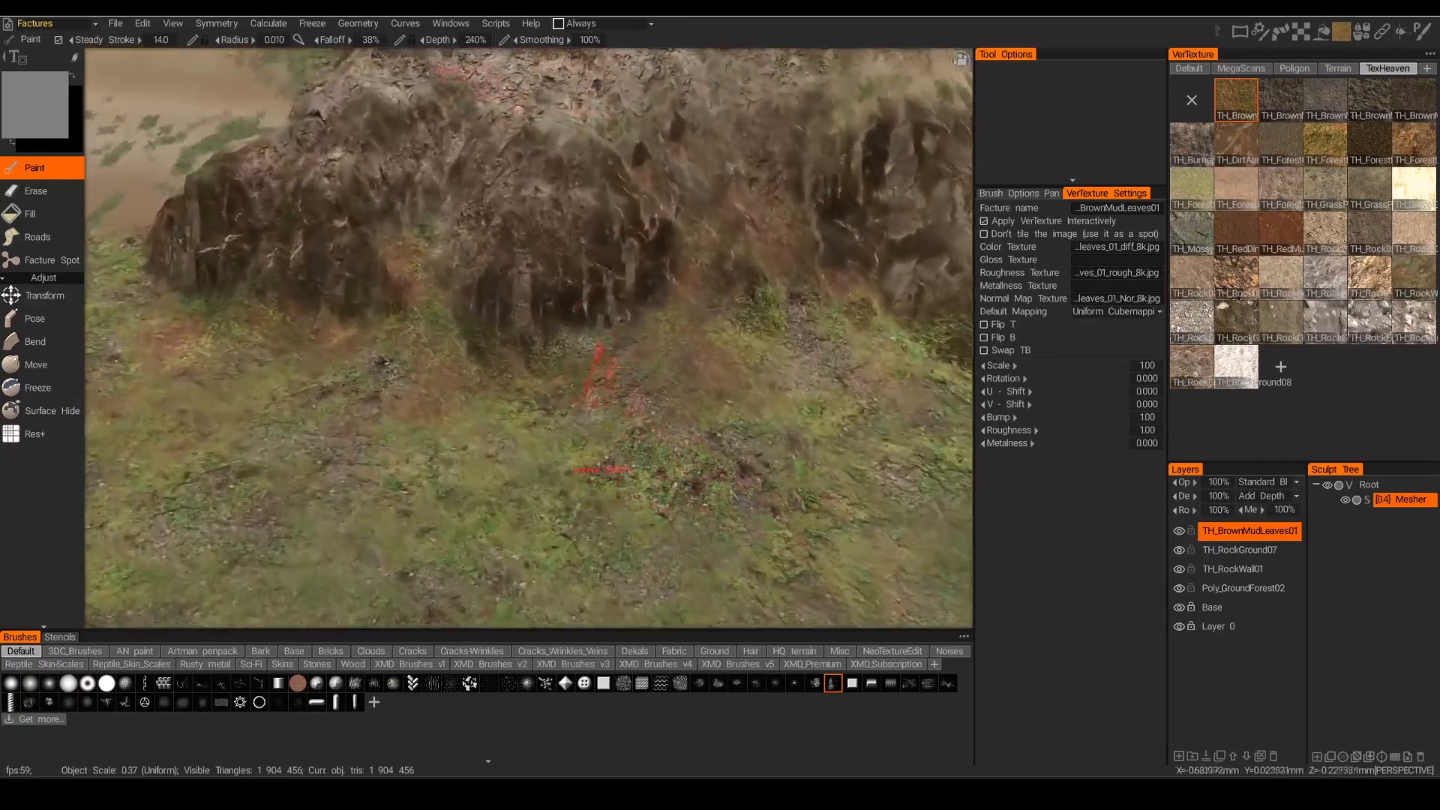
pyautogui.moveTo(605, 403)
pyautogui.mouseDown()
pyautogui.moveTo(652, 349)
pyautogui.moveTo(635, 323)
pyautogui.moveTo(622, 383)
pyautogui.moveTo(655, 350)
pyautogui.mouseUp()
pyautogui.scroll(-6, 679, 344)
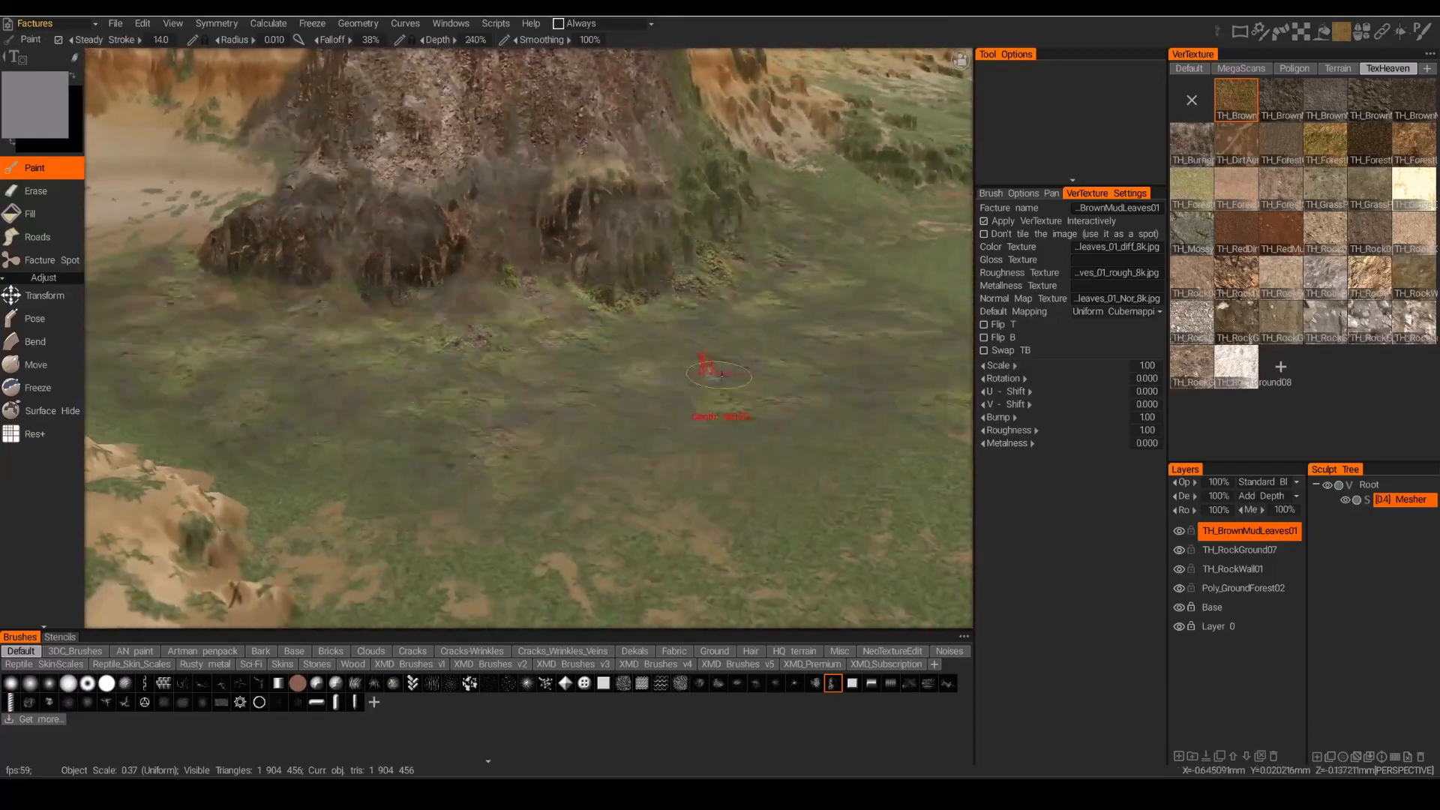
pyautogui.scroll(2, 714, 372)
pyautogui.scroll(-3, 712, 370)
pyautogui.moveTo(704, 366)
pyautogui.keyDown('alt'); pyautogui.mouseDown()
pyautogui.moveTo(606, 416)
pyautogui.moveTo(282, 425)
pyautogui.mouseUp(); pyautogui.keyUp('alt')
pyautogui.keyDown('alt'); pyautogui.moveTo(710, 398); pyautogui.dragTo(470, 430); pyautogui.keyUp('alt')
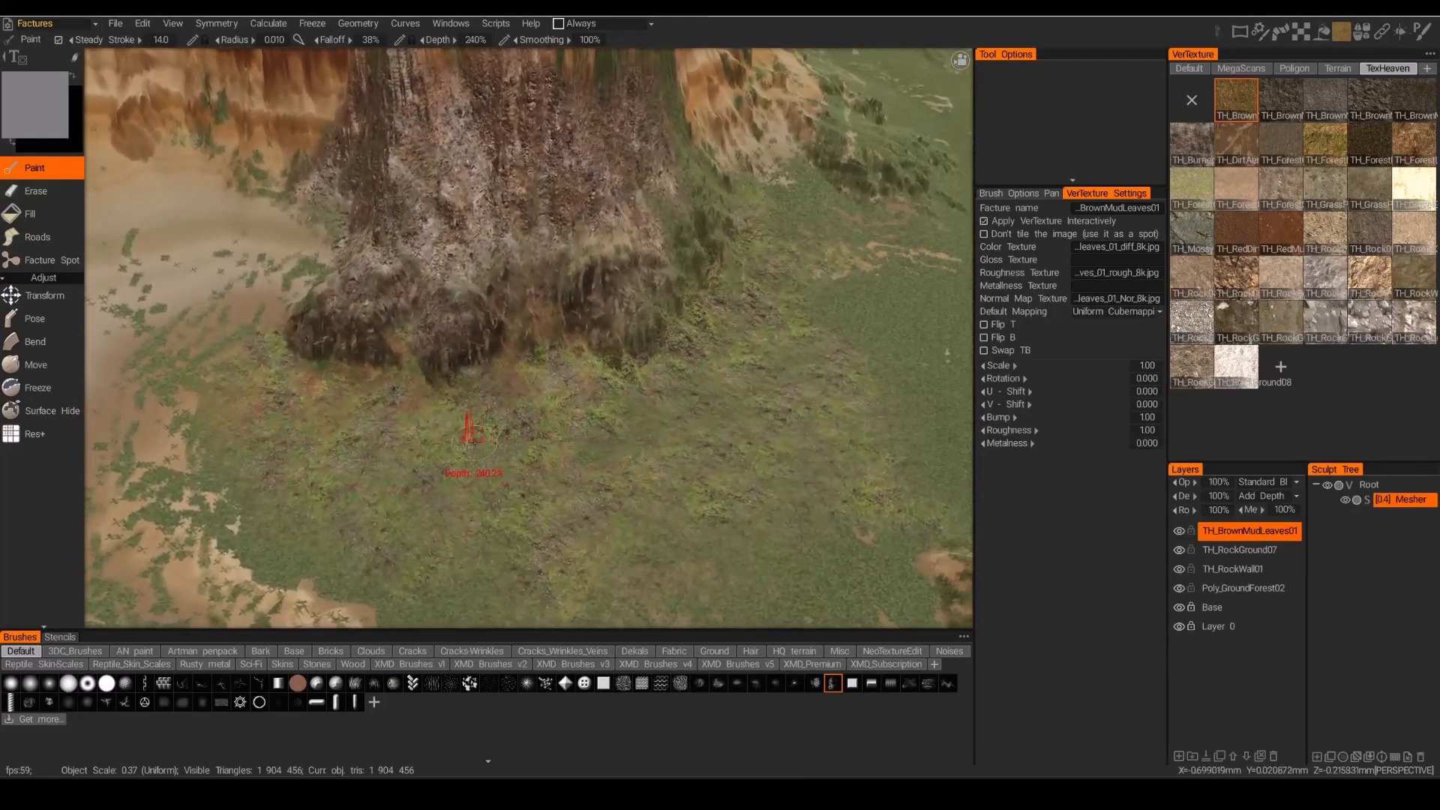
# Set up the Roads tool with the TH_GrassPath01 VerTexture and add a new layer named TH_GrassPath01.
pyautogui.click(34, 238)
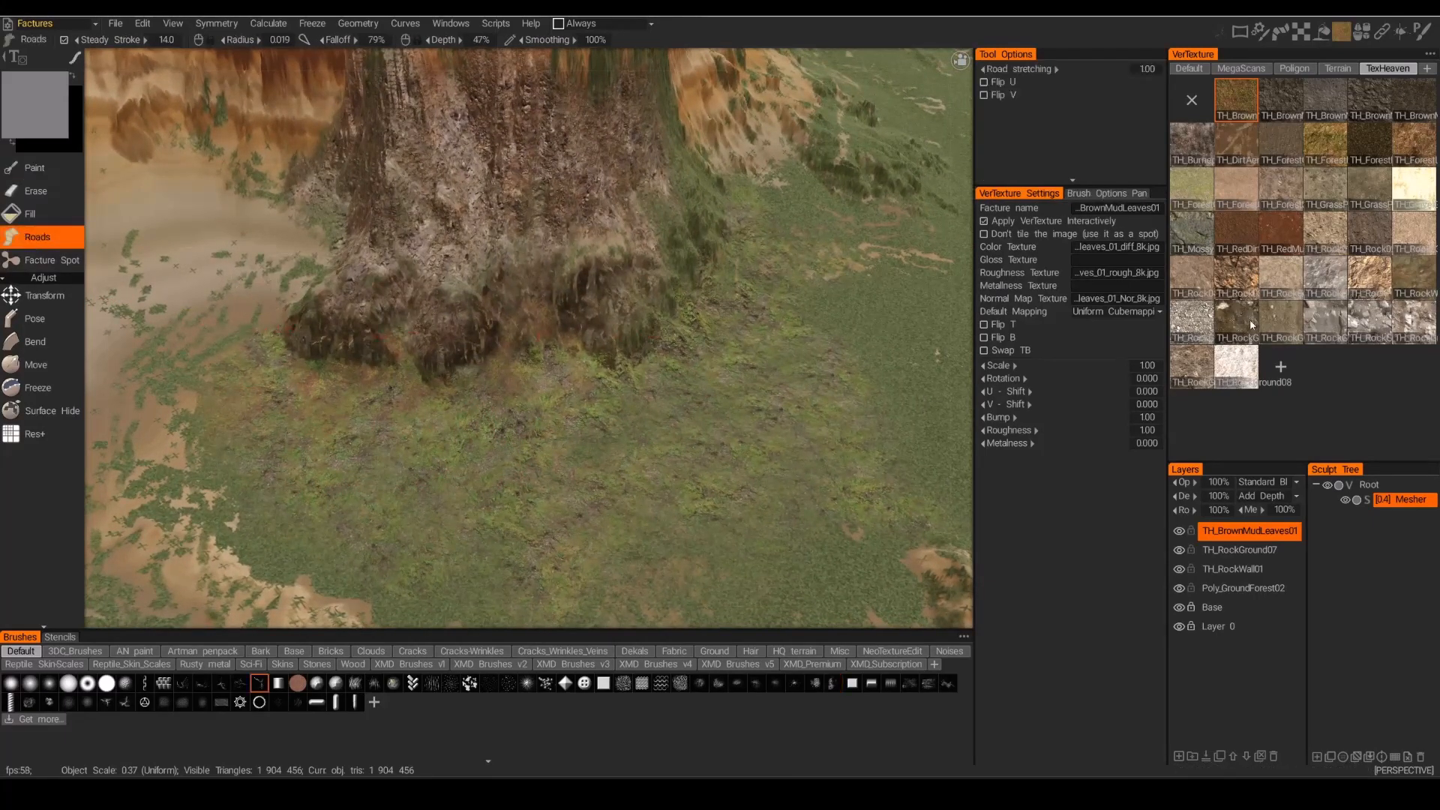
pyautogui.click(1342, 188)
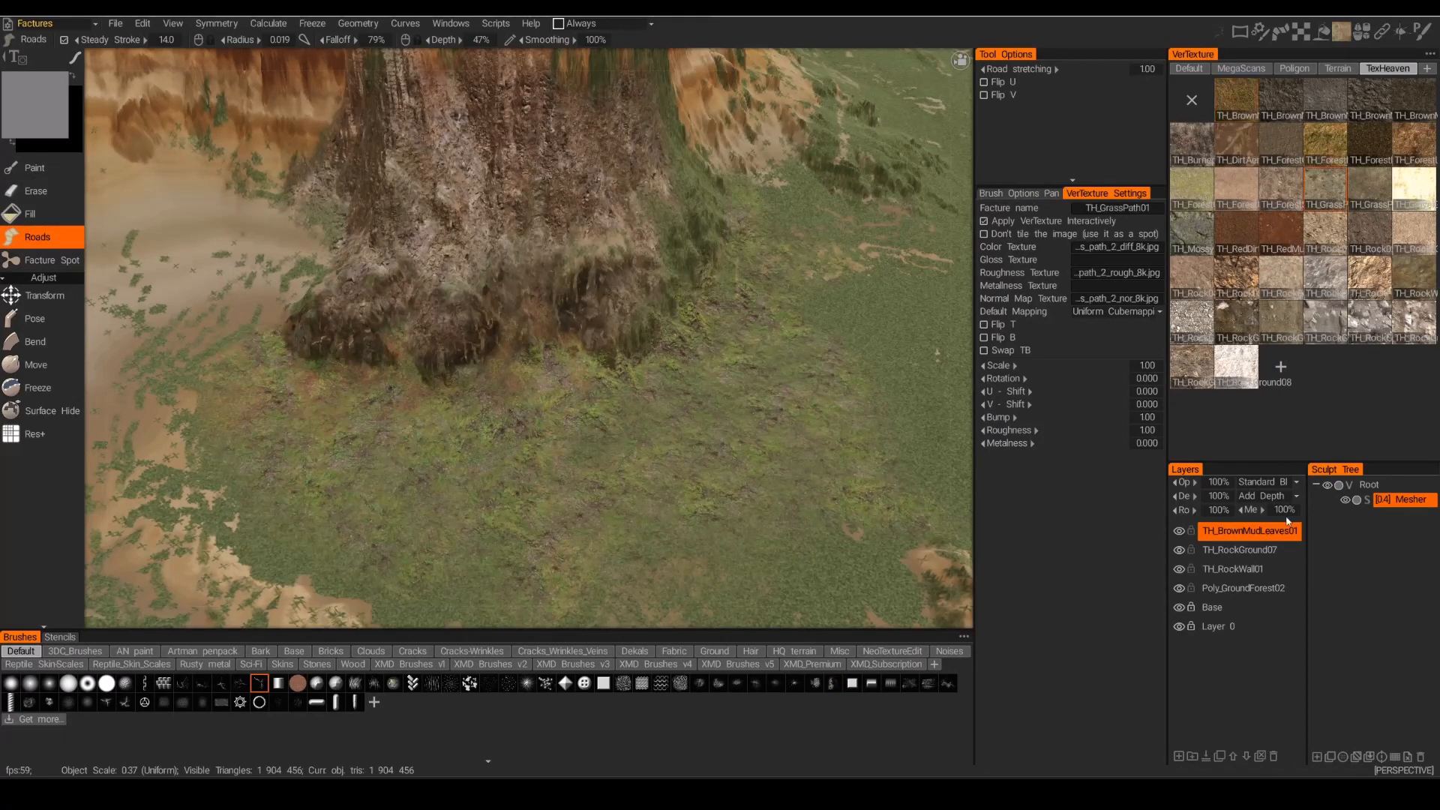
pyautogui.click(1178, 758)
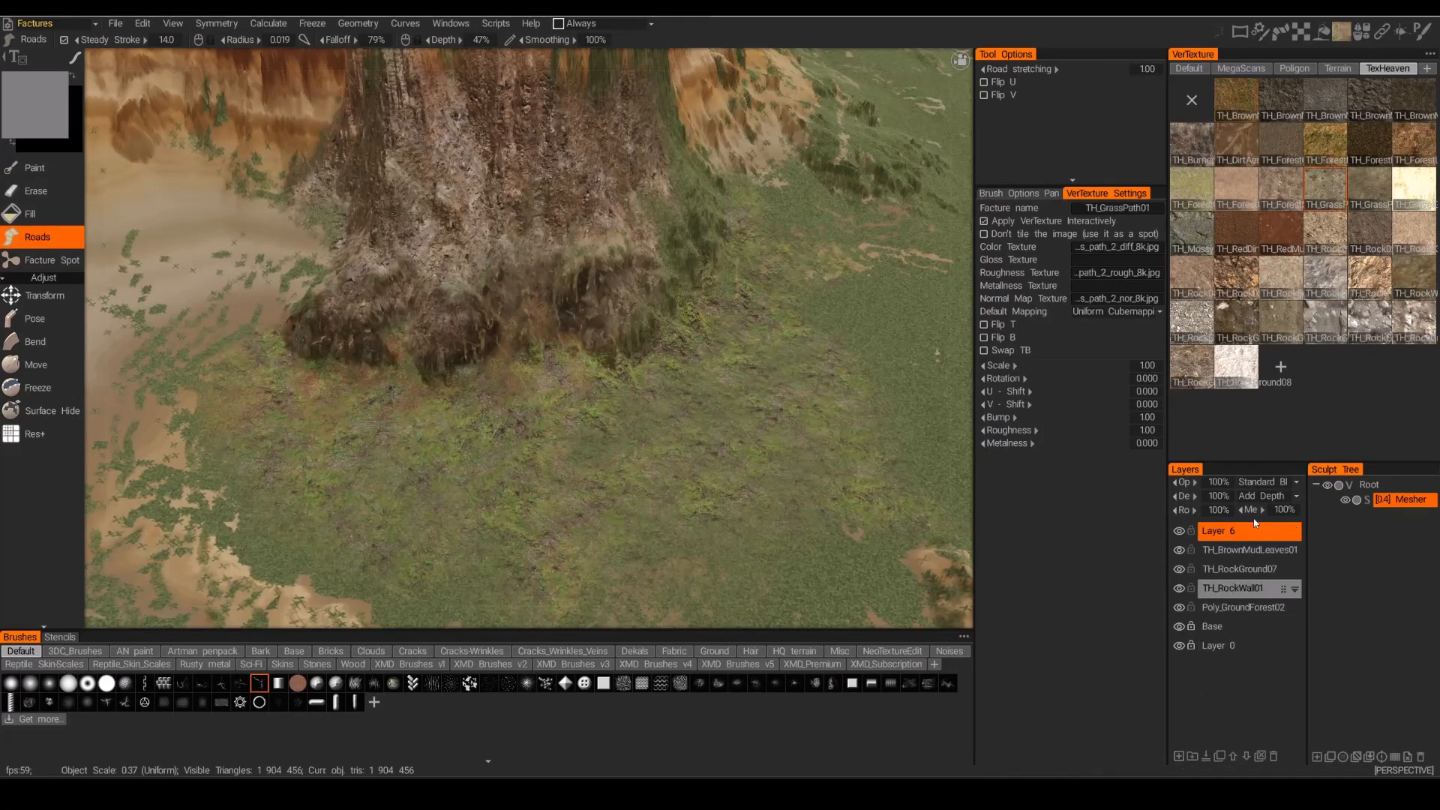
pyautogui.click(1148, 210)
pyautogui.hotkey('ctrl', 'c')
pyautogui.click(1168, 209)
pyautogui.doubleClick(1238, 532)
pyautogui.hotkey('ctrl', 'v')
pyautogui.click(1294, 531)
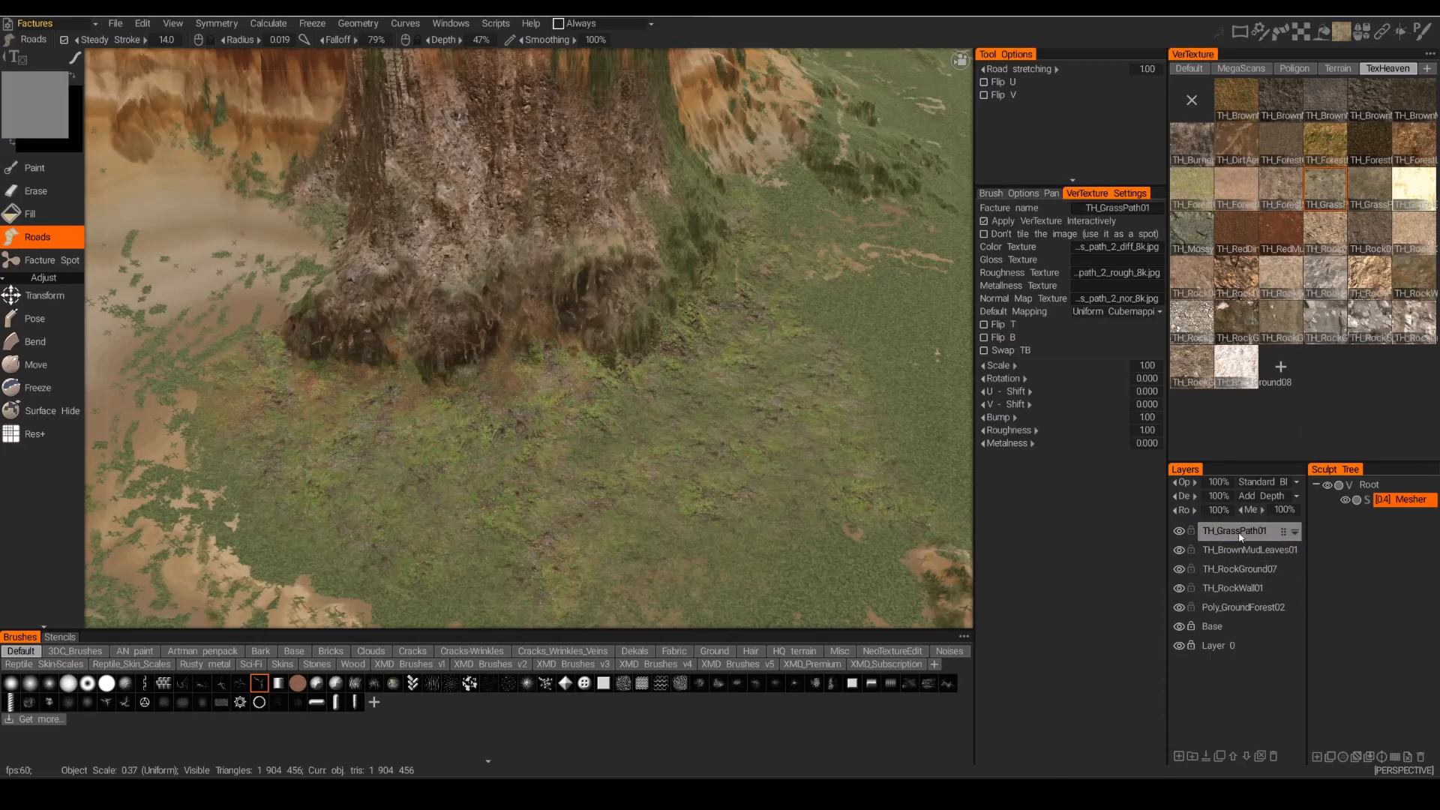
# Paint a grass path road curving around the foot of the rock, using a different brush alpha, radius 0.020 and depth 472%.
pyautogui.moveTo(393, 453)
pyautogui.keyDown('alt'); pyautogui.mouseDown()
pyautogui.moveTo(420, 443)
pyautogui.moveTo(433, 464)
pyautogui.mouseUp(); pyautogui.keyUp('alt')
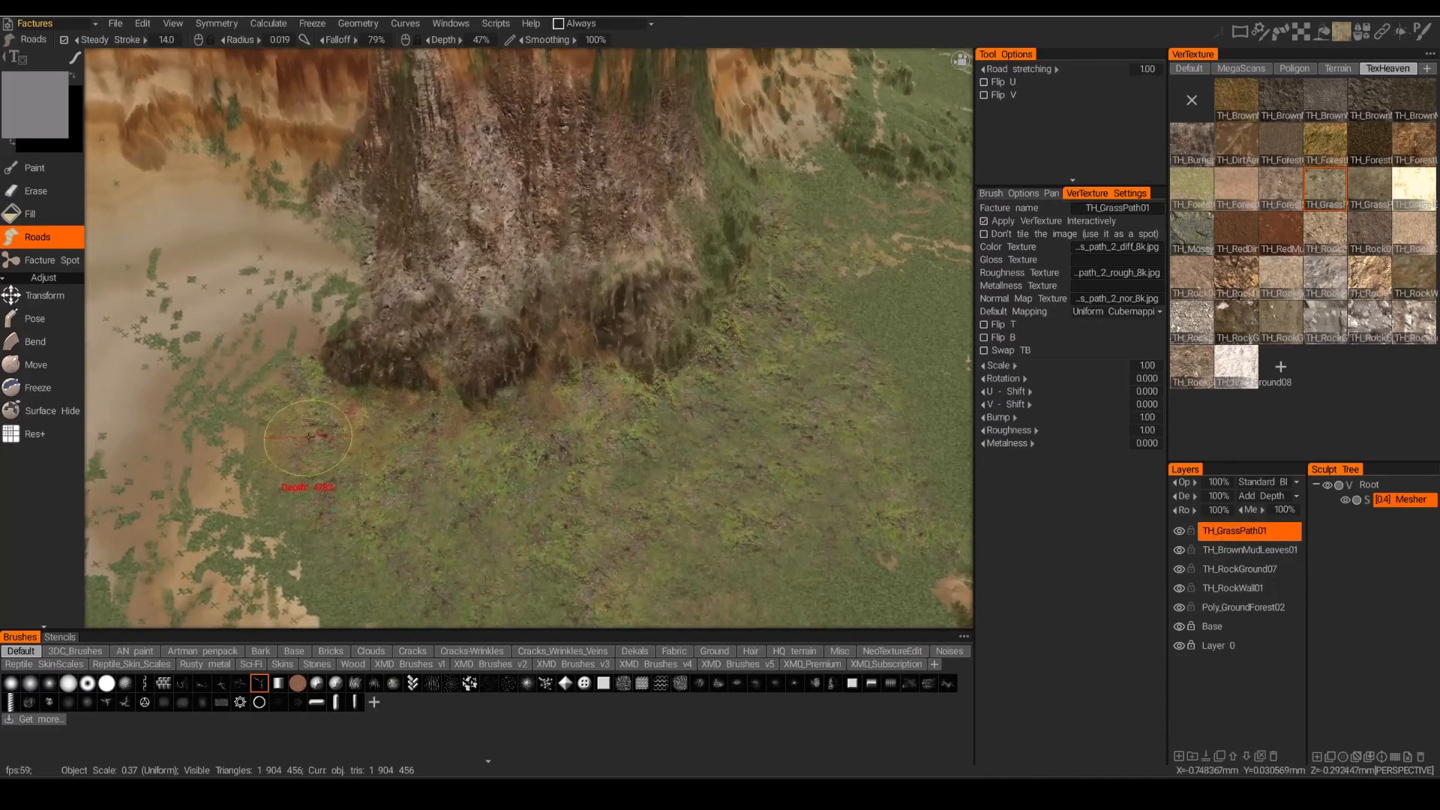
pyautogui.moveTo(307, 441); pyautogui.dragTo(356, 471)
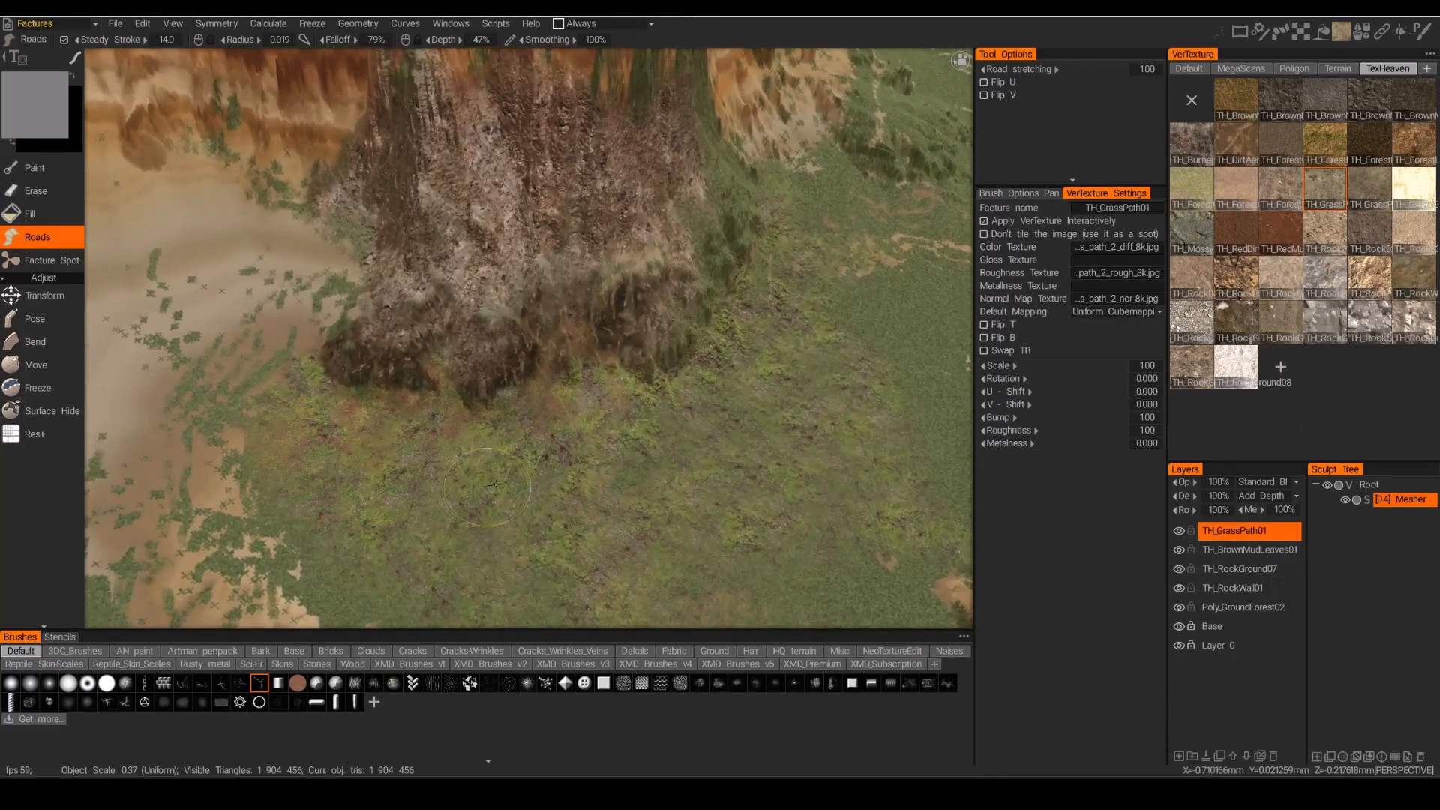
pyautogui.click(717, 683)
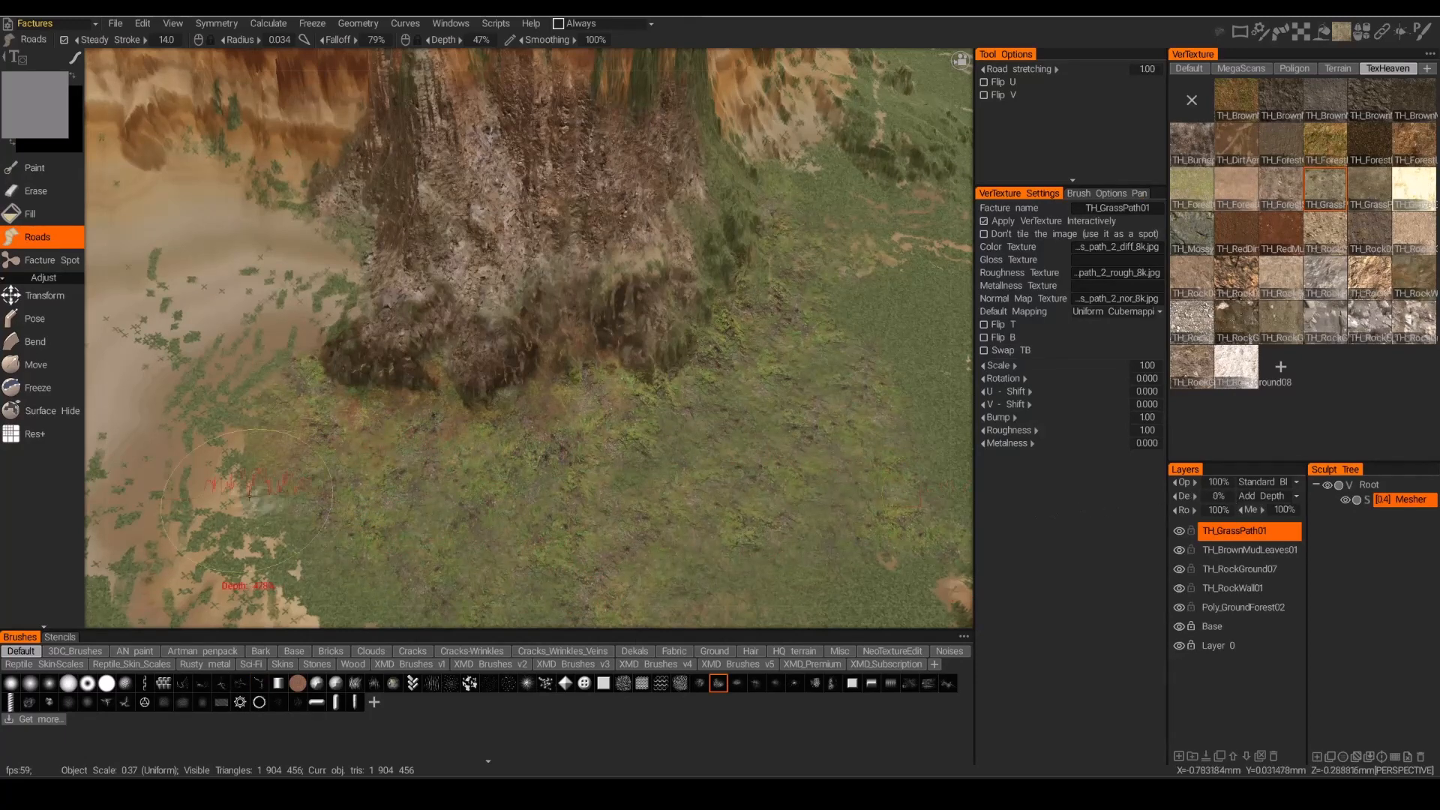
pyautogui.moveTo(297, 474)
pyautogui.mouseDown()
pyautogui.moveTo(518, 478)
pyautogui.moveTo(679, 432)
pyautogui.moveTo(798, 365)
pyautogui.moveTo(855, 302)
pyautogui.mouseUp()
pyautogui.moveTo(328, 465); pyautogui.dragTo(332, 442, button='right')
pyautogui.moveTo(322, 466)
pyautogui.mouseDown()
pyautogui.moveTo(448, 478)
pyautogui.moveTo(607, 463)
pyautogui.moveTo(751, 394)
pyautogui.moveTo(914, 276)
pyautogui.mouseUp()
pyautogui.keyDown('alt'); pyautogui.moveTo(914, 275); pyautogui.dragTo(690, 421, button='right'); pyautogui.keyUp('alt')
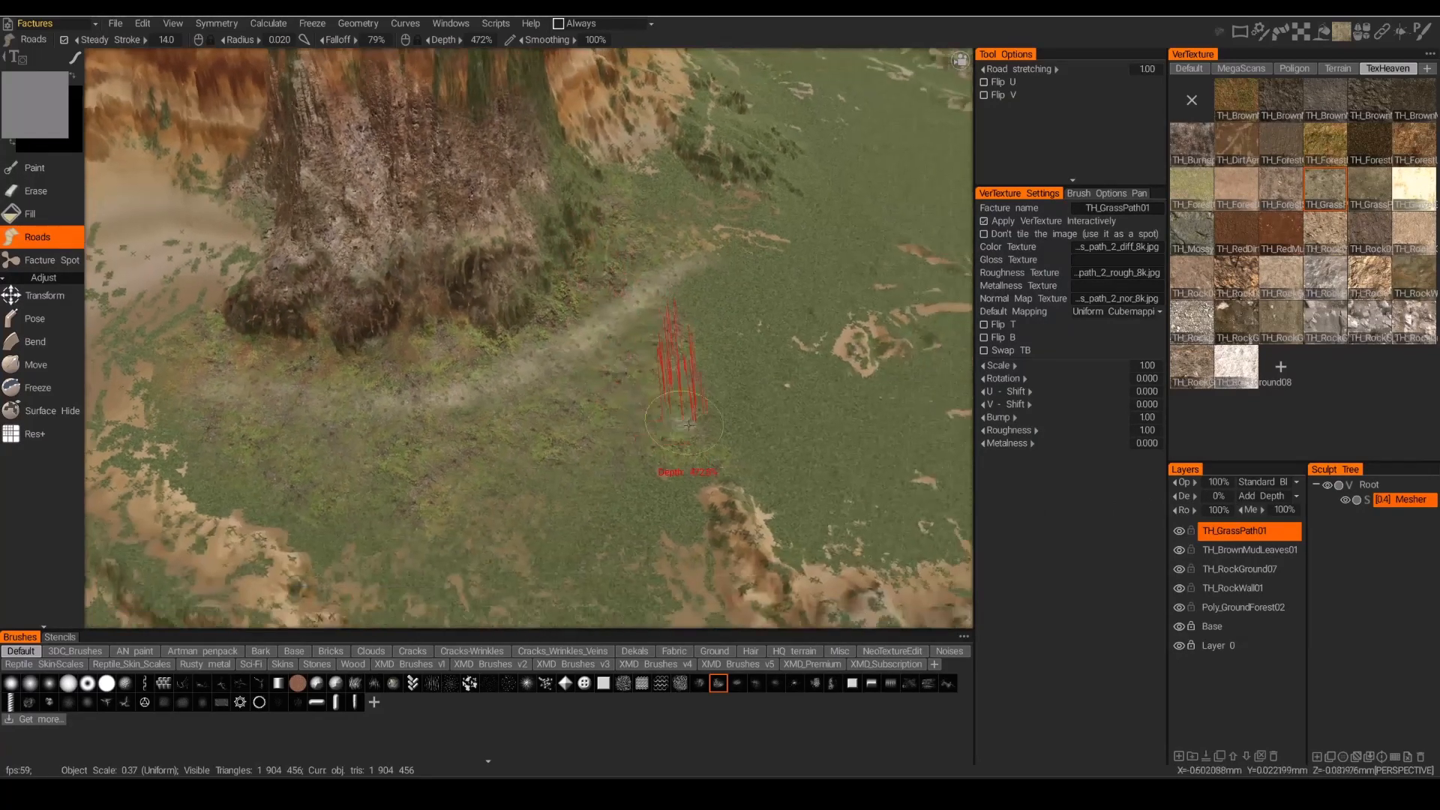
pyautogui.keyDown('alt'); pyautogui.moveTo(691, 422); pyautogui.dragTo(633, 365); pyautogui.keyUp('alt')
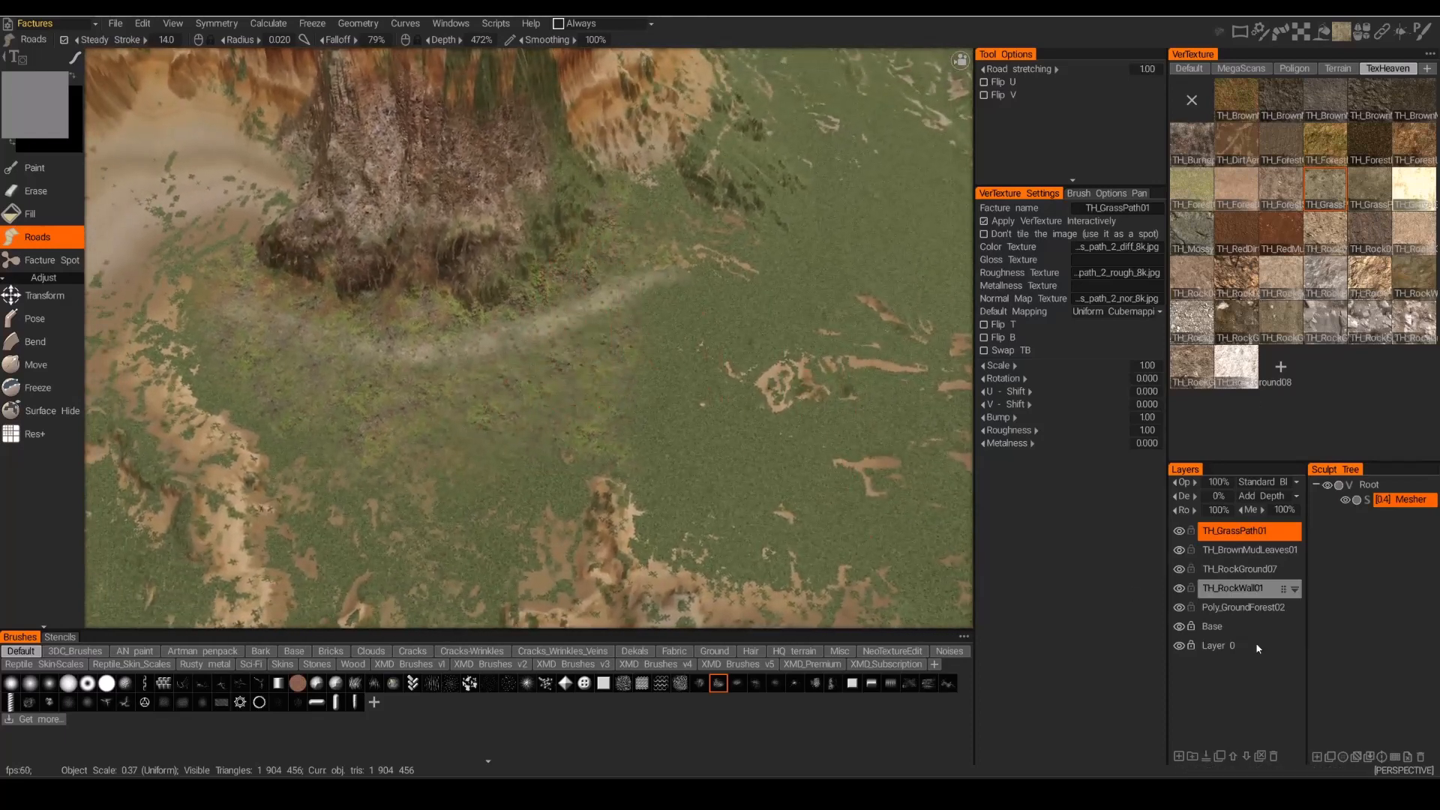
# Add another layer, choose the TH_ForestLeaves03 VerTexture and name the layer TH_ForestLeaves03.
pyautogui.click(1179, 757)
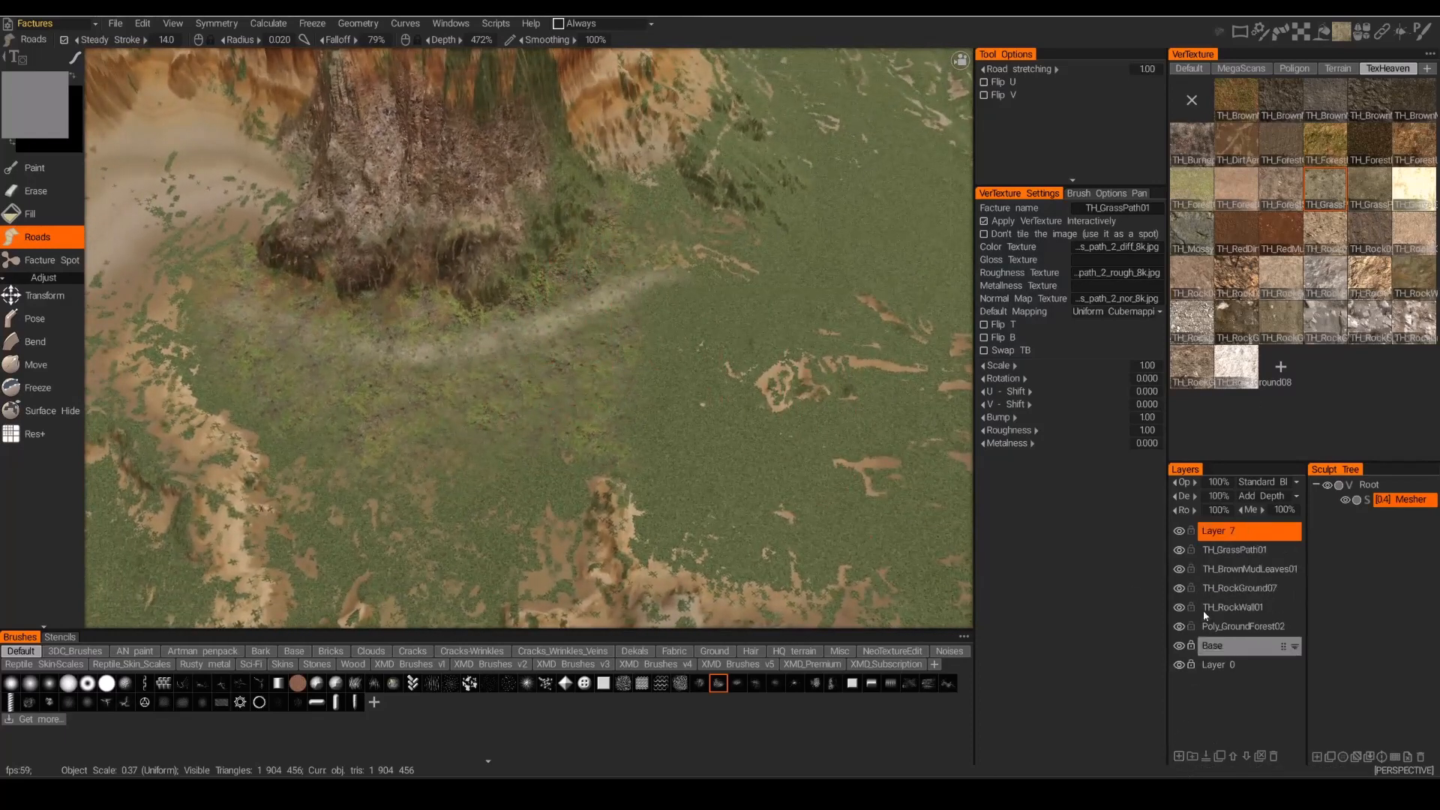
pyautogui.click(1415, 141)
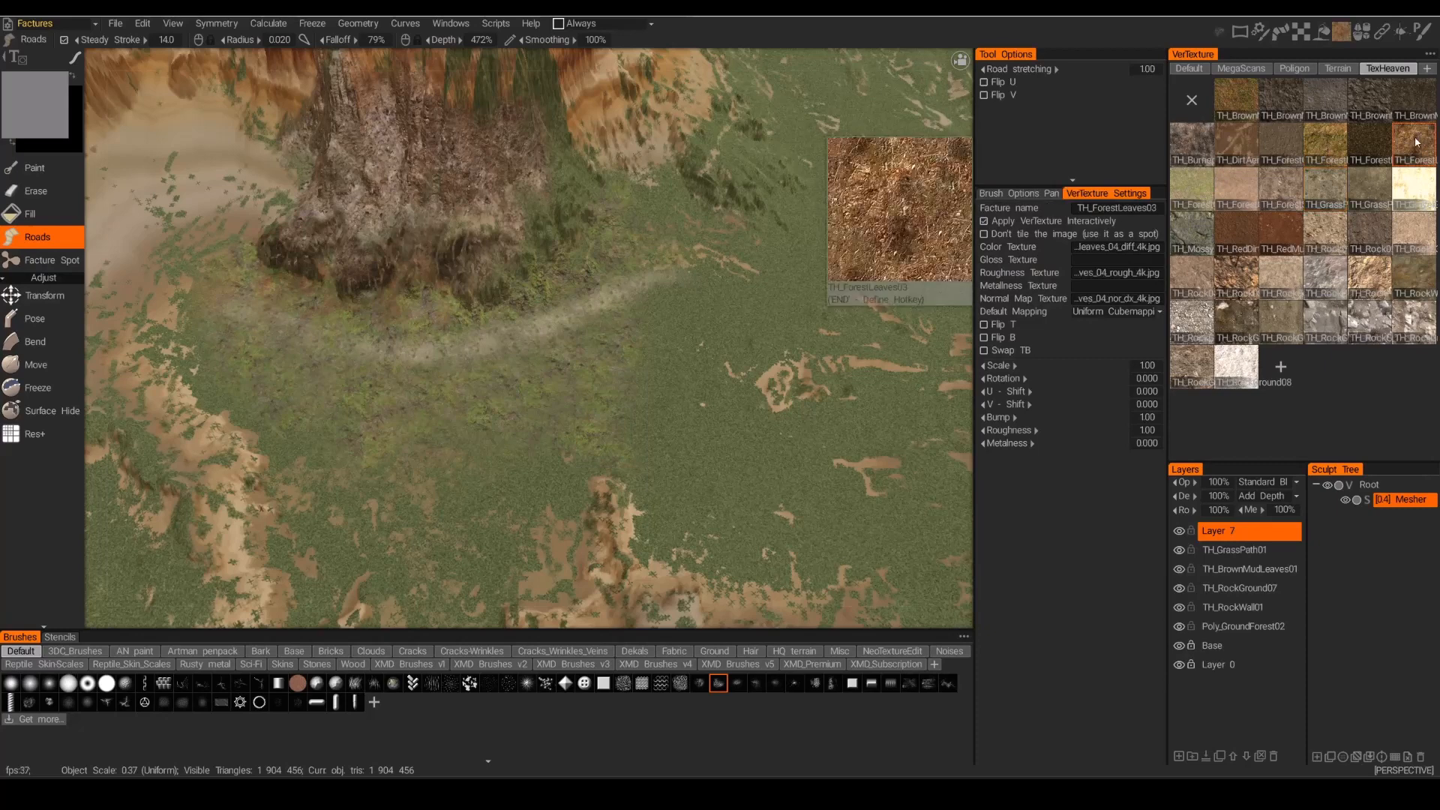
pyautogui.click(1115, 209)
pyautogui.hotkey('ctrl', 'c')
pyautogui.doubleClick(1224, 533)
pyautogui.hotkey('ctrl', 'v')
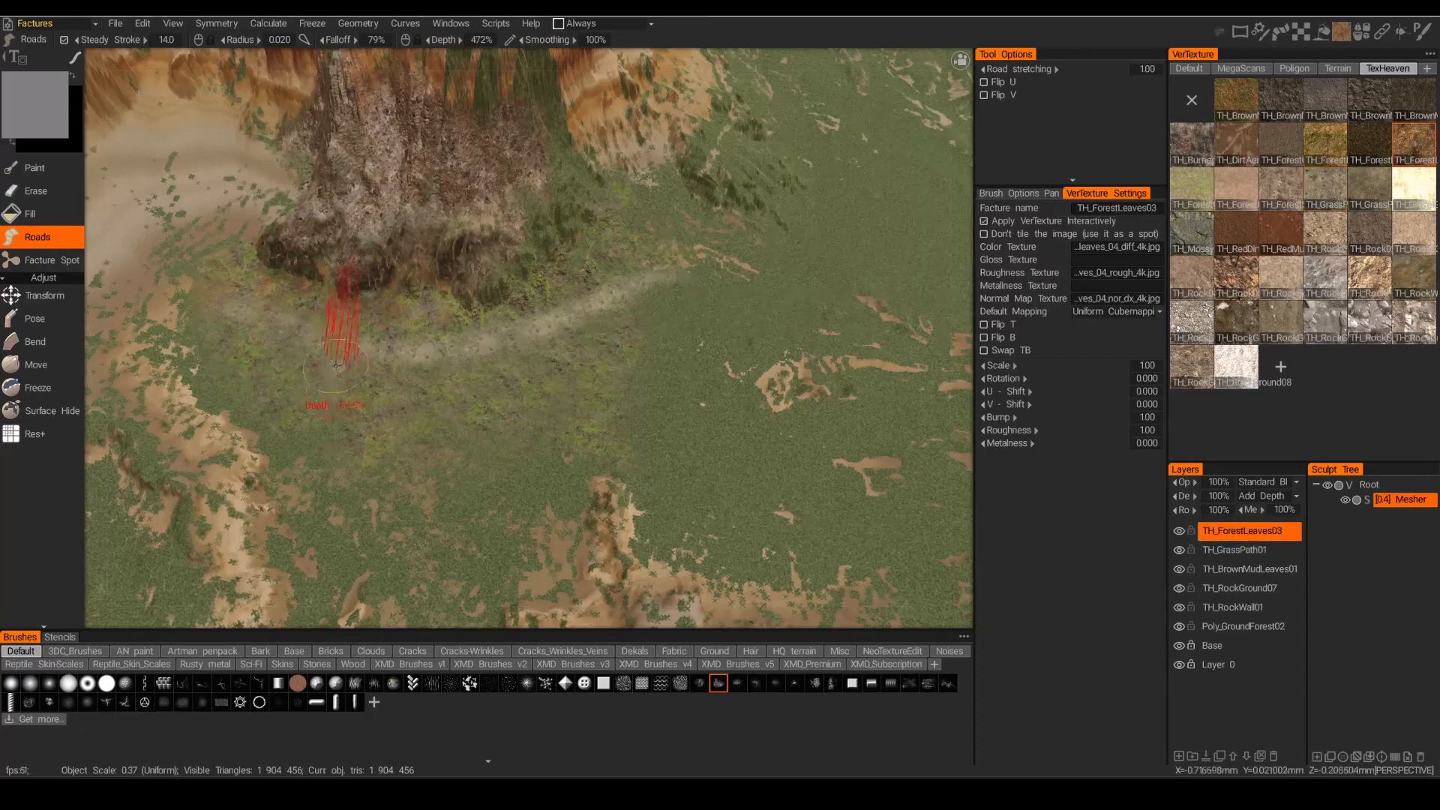
# Paint a narrower forest leaves road along the grass path with a brush radius of 0.014.
pyautogui.scroll(4, 319, 338)
pyautogui.moveTo(311, 337); pyautogui.dragTo(255, 330, button='right')
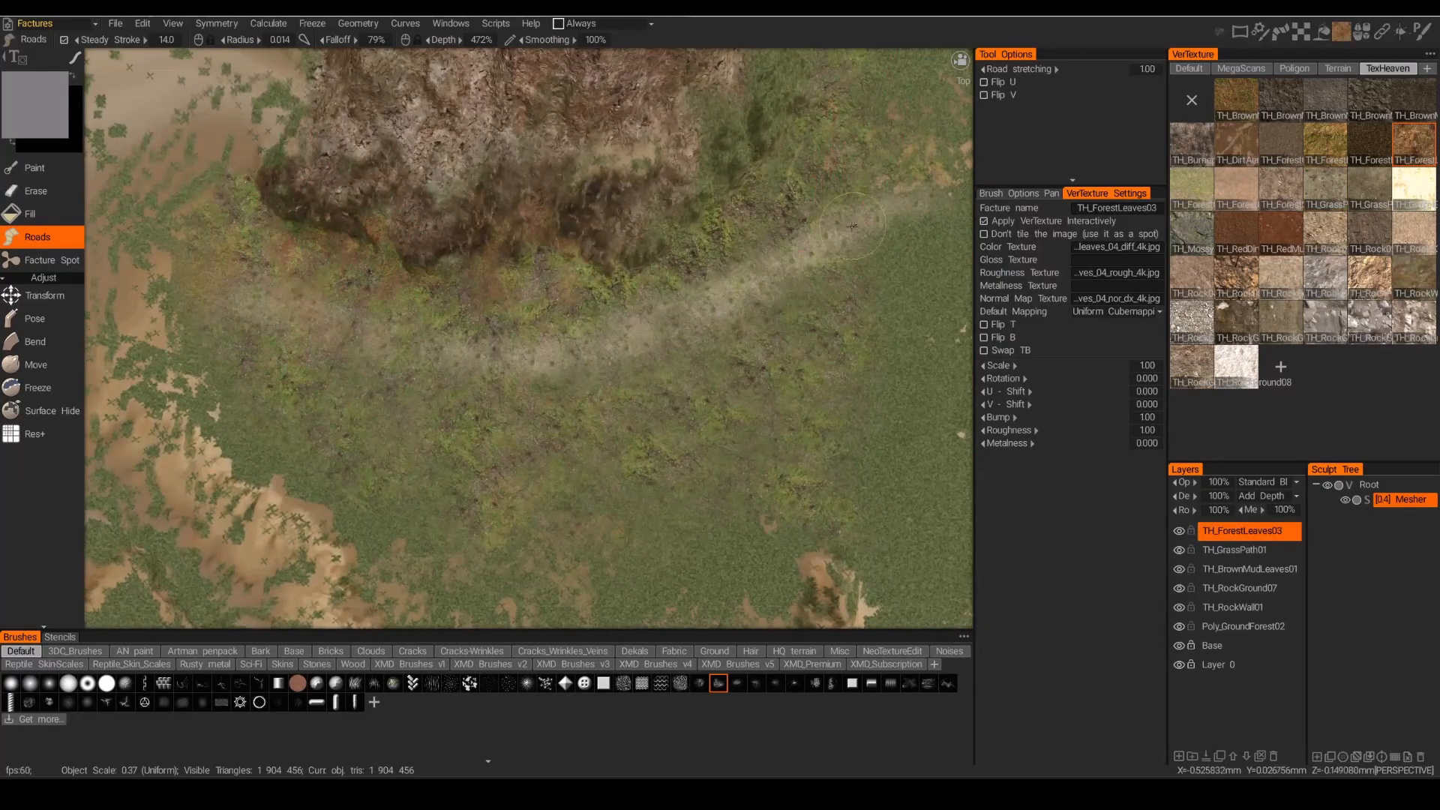
pyautogui.moveTo(852, 226); pyautogui.dragTo(278, 322)
pyautogui.keyDown('alt'); pyautogui.moveTo(665, 367); pyautogui.dragTo(648, 371); pyautogui.keyUp('alt')
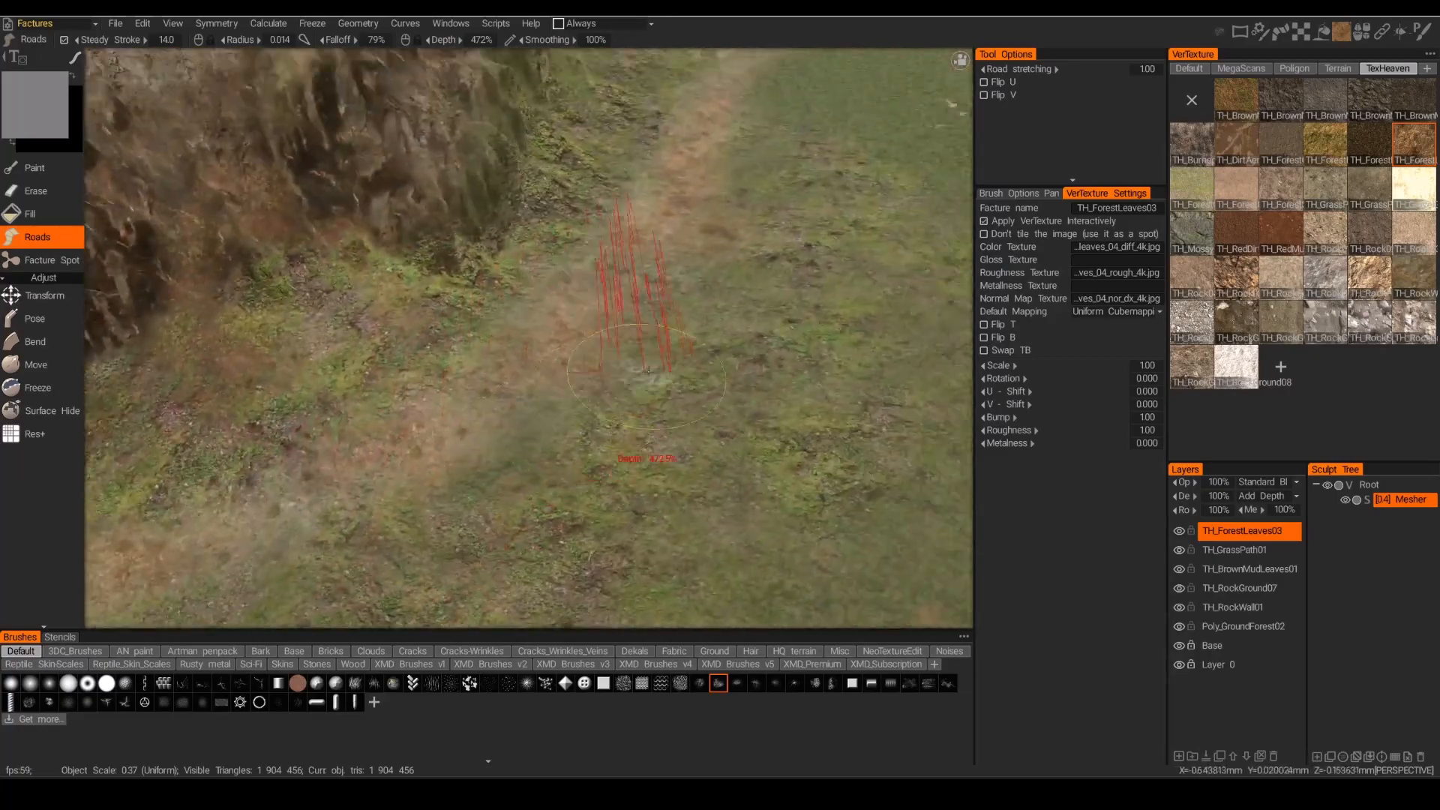
# Set the bump of the TH_ForestLeaves03 VerTexture to 1.64.
pyautogui.keyDown('alt'); pyautogui.moveTo(649, 372); pyautogui.dragTo(591, 324, button='middle'); pyautogui.keyUp('alt')
pyautogui.moveTo(1004, 417); pyautogui.dragTo(1032, 416)
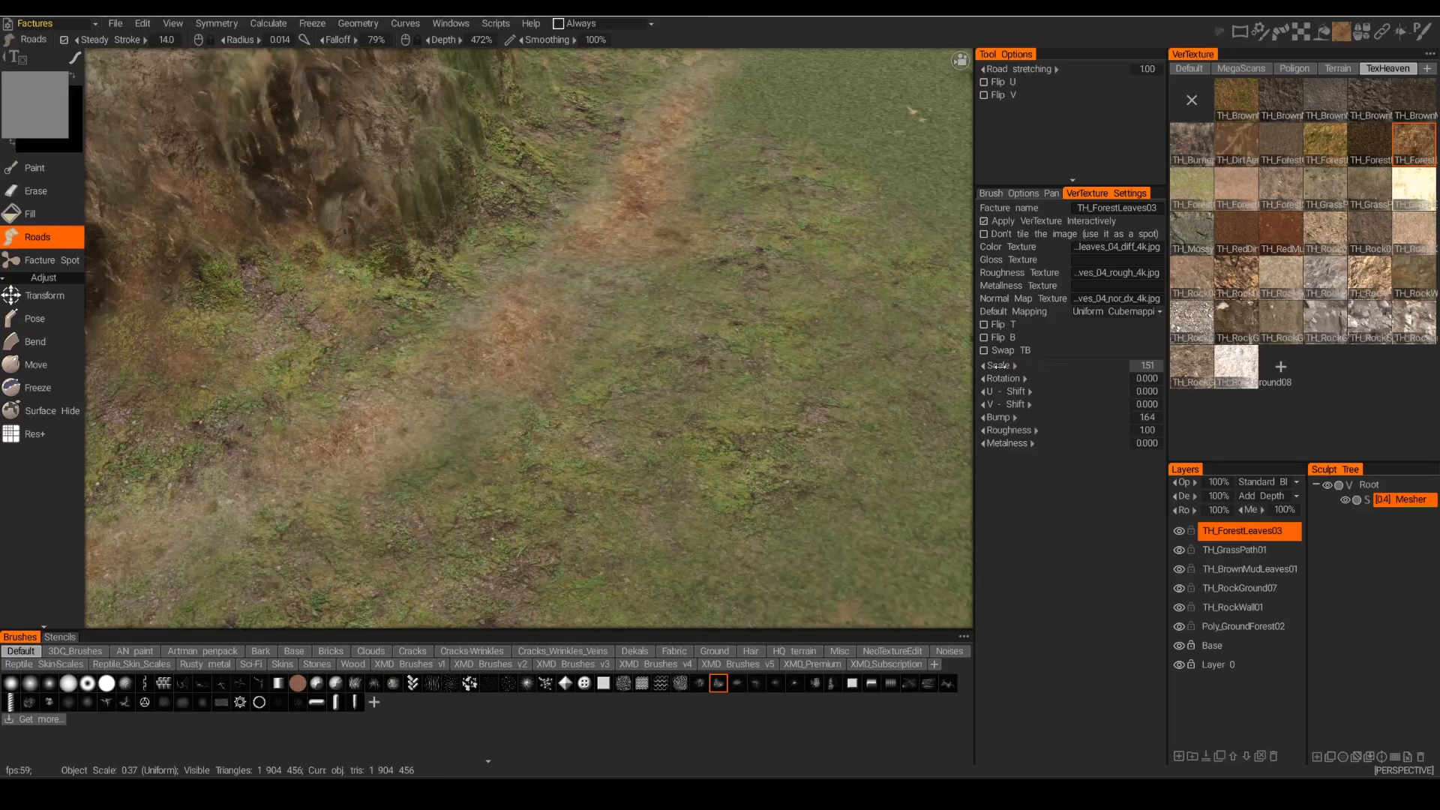
# Set the scale of the TH_ForestLeaves03 VerTexture to 1.00, cancelling the voxel poly count dialog.
pyautogui.moveTo(997, 365); pyautogui.dragTo(1041, 365)
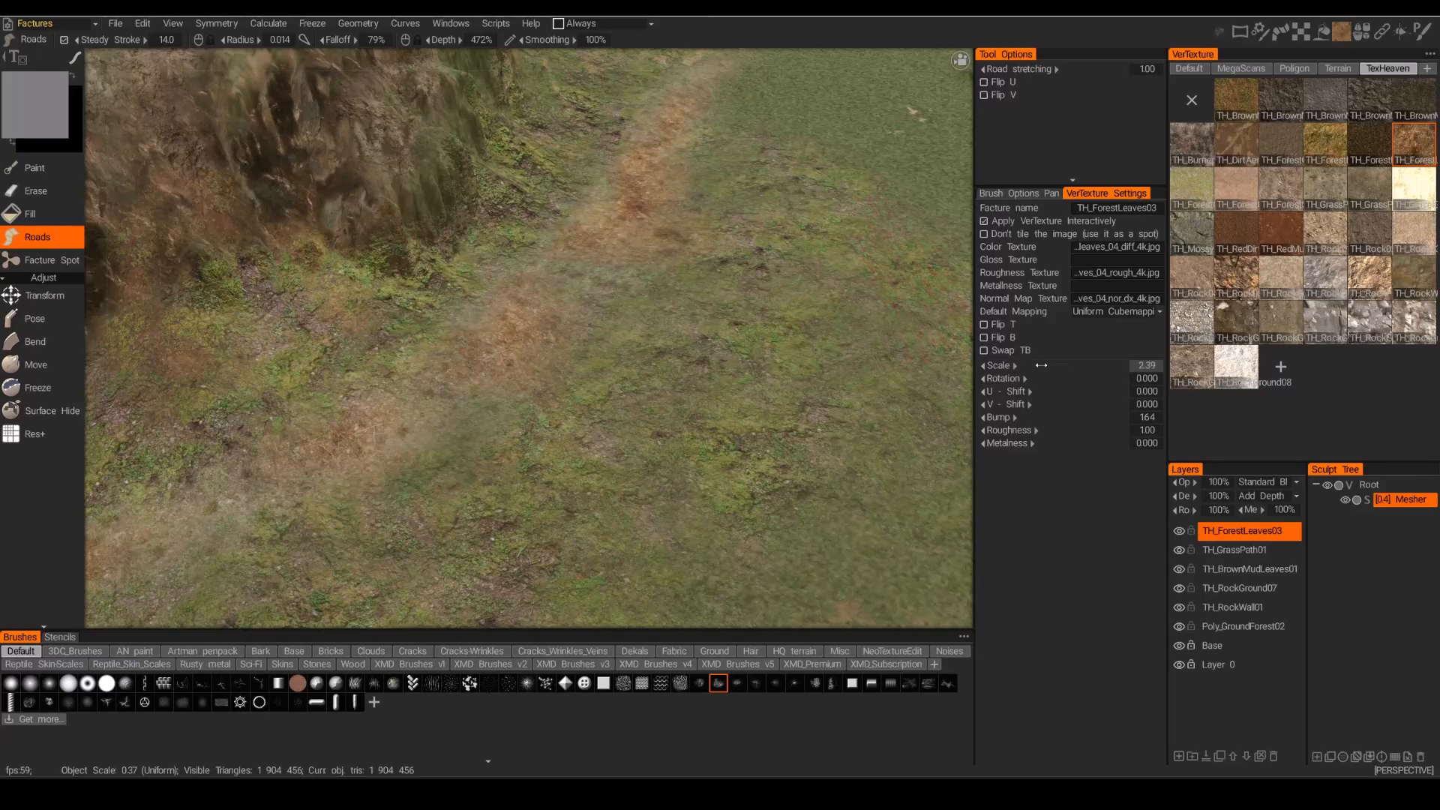
pyautogui.click(1153, 367)
pyautogui.write('100')
pyautogui.press('Return')
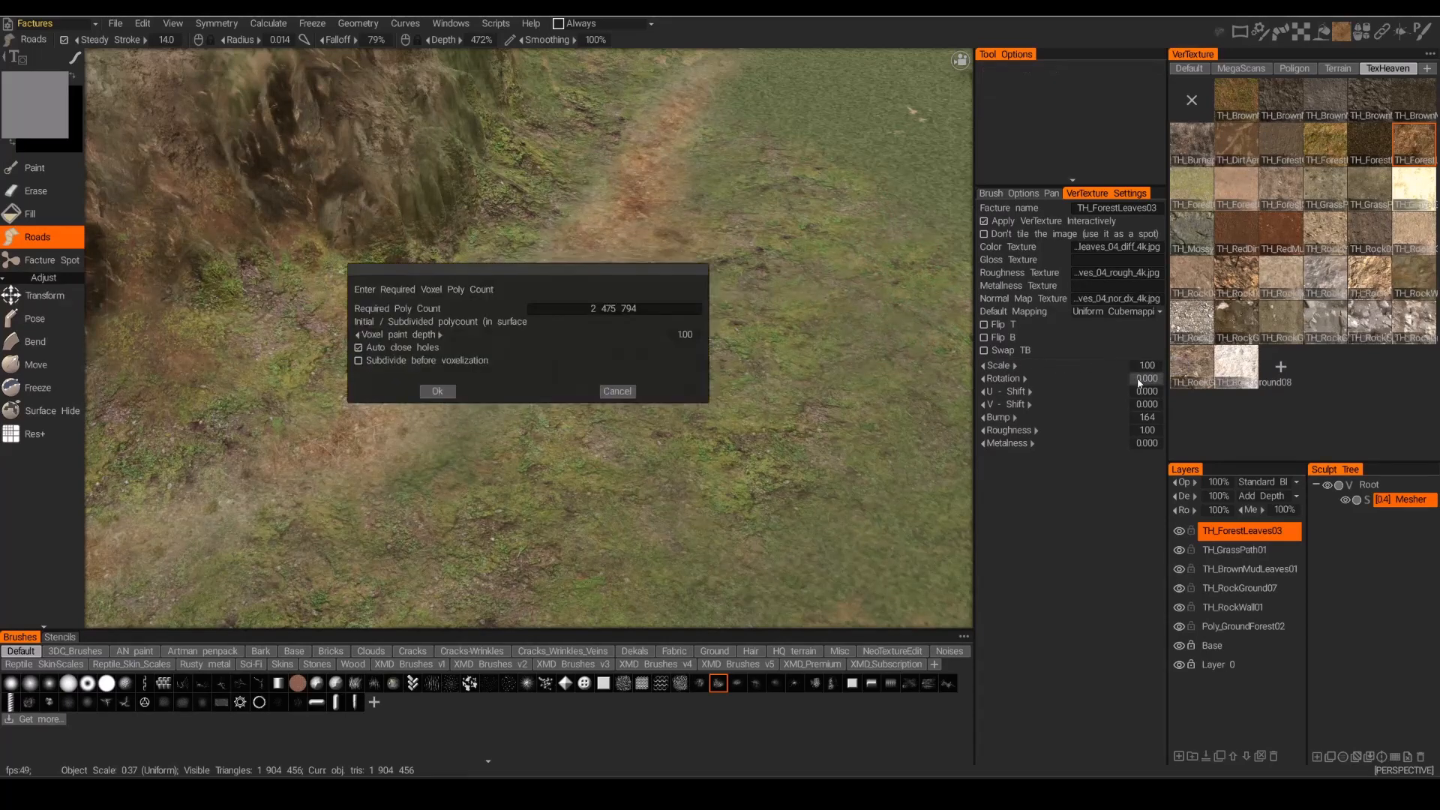
pyautogui.click(618, 393)
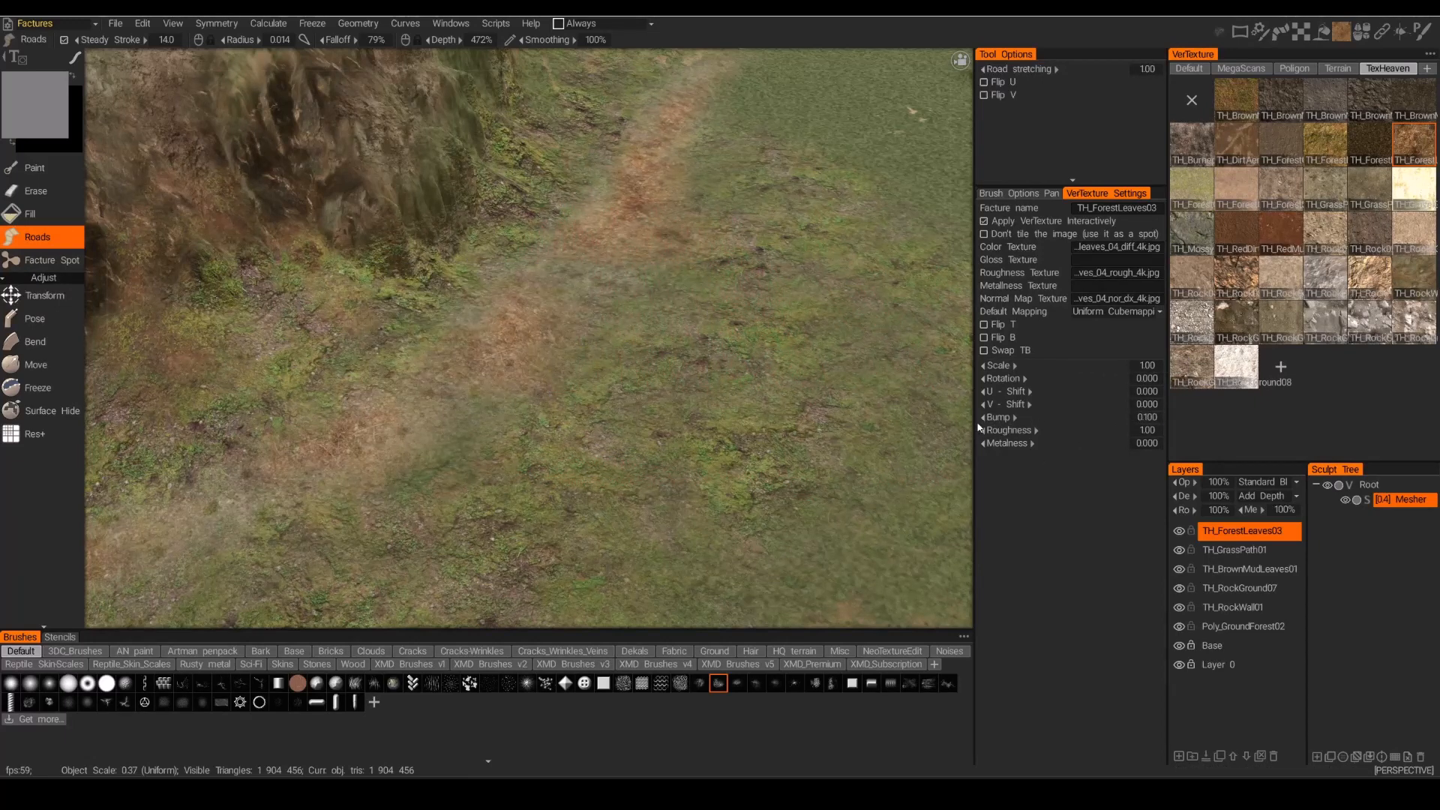
# Select the TH_GrassPath01 layer and set the bump of the TH_ForestLeaves03 VerTexture to 3.42.
pyautogui.moveTo(979, 423); pyautogui.dragTo(1013, 431)
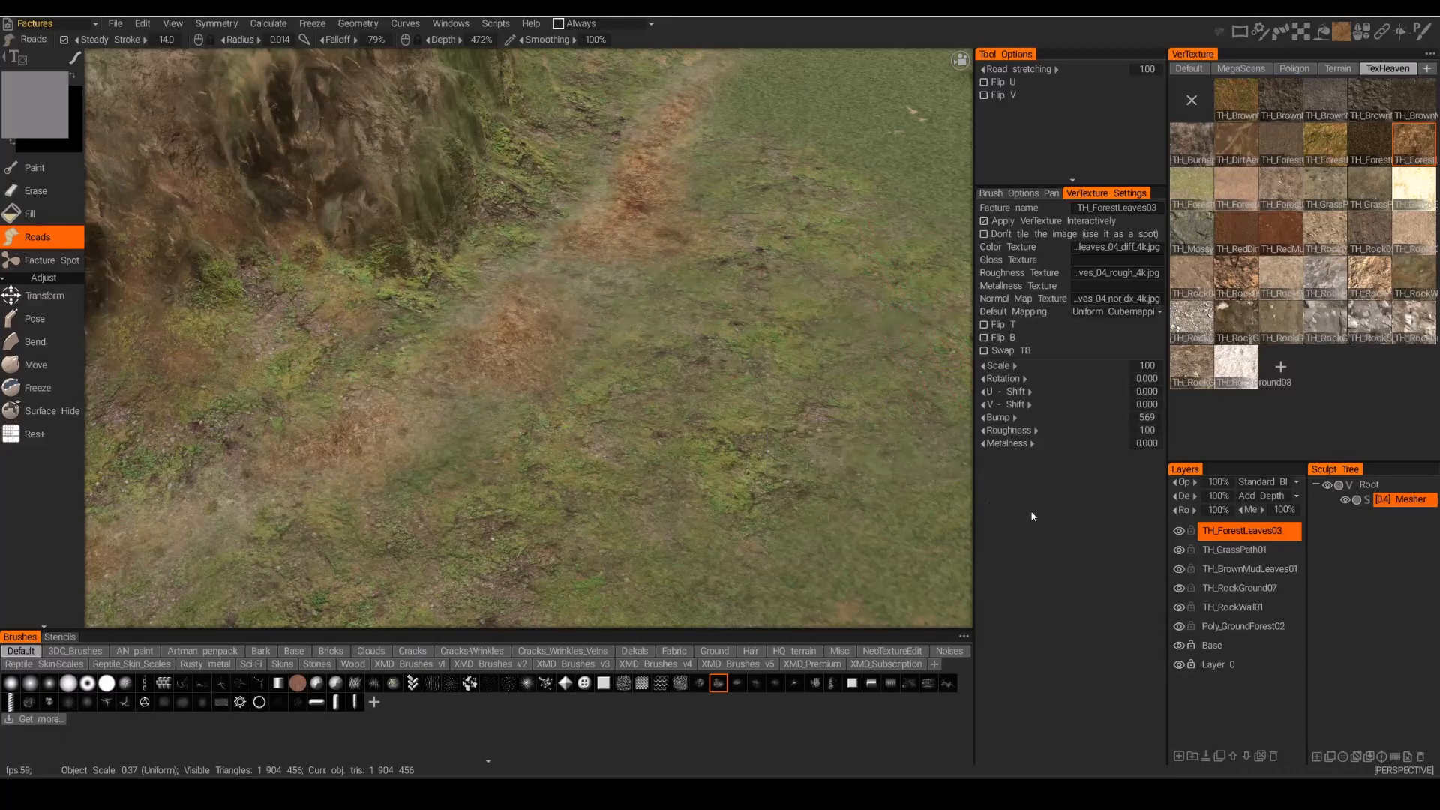
pyautogui.click(1238, 553)
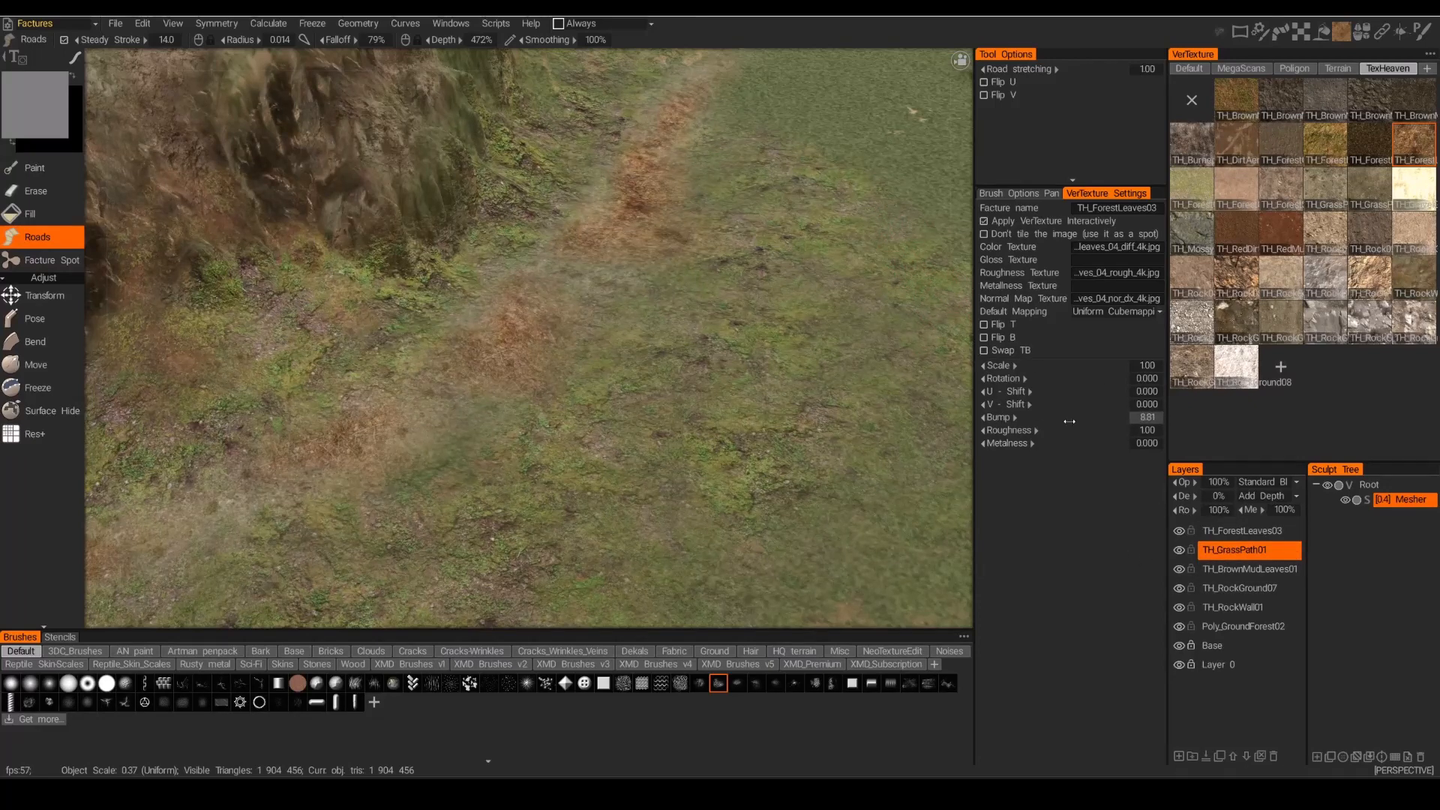
pyautogui.moveTo(1074, 423); pyautogui.dragTo(1054, 425)
# Examine the mesh wireframe of the terrain around the rock's foot and the road, and return to shaded display.
pyautogui.scroll(-5, 900, 416)
pyautogui.moveTo(882, 409)
pyautogui.keyDown('alt'); pyautogui.mouseDown()
pyautogui.moveTo(822, 442)
pyautogui.moveTo(644, 441)
pyautogui.moveTo(347, 412)
pyautogui.moveTo(344, 372)
pyautogui.mouseUp(); pyautogui.keyUp('alt')
pyautogui.scroll(4, 394, 412)
pyautogui.press('w')
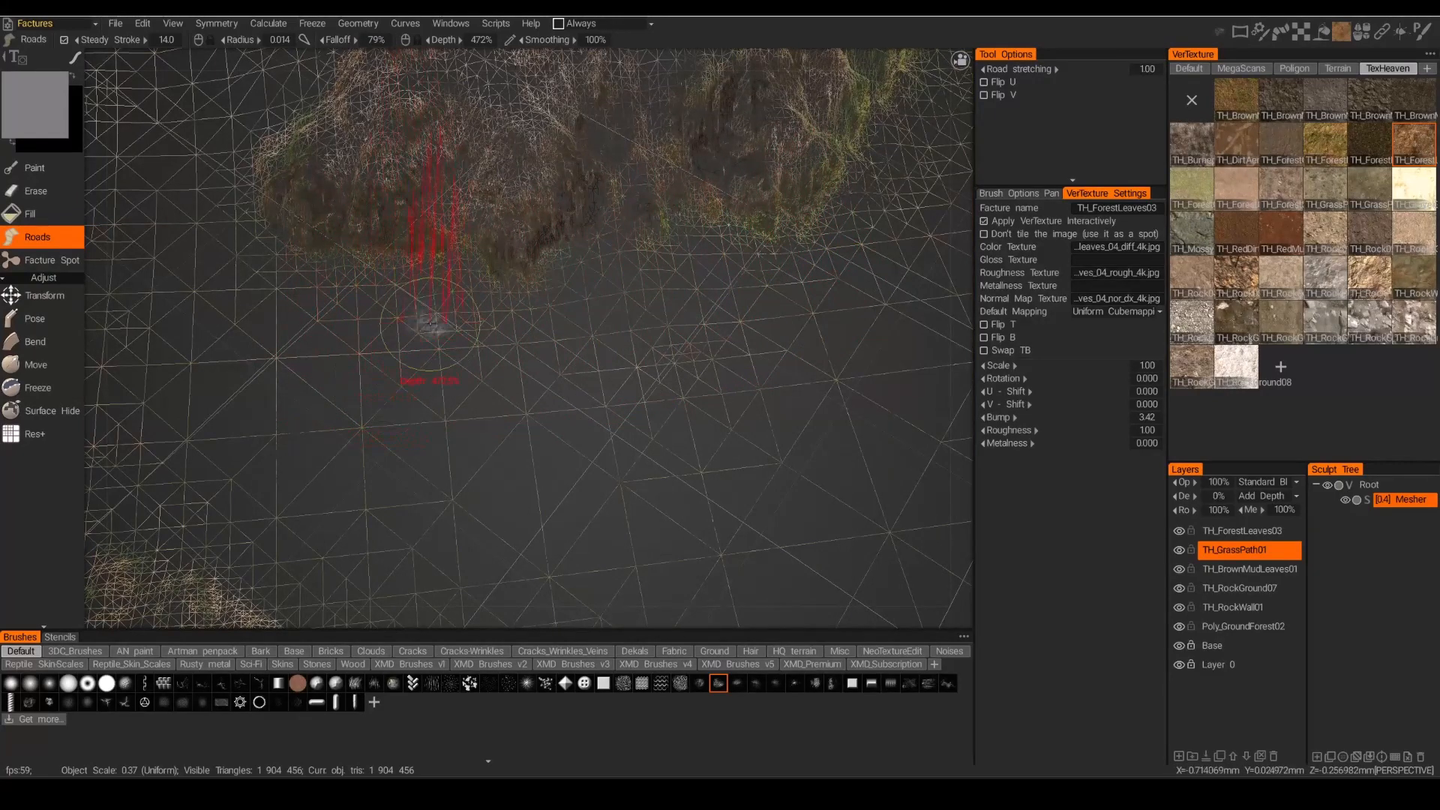
pyautogui.press('w')
pyautogui.keyDown('alt'); pyautogui.moveTo(546, 367); pyautogui.dragTo(461, 391); pyautogui.keyUp('alt')
# Reduce the brush radius to 0.010, add a layer above TH_ForestLeaves03 and choose the TH_ForestLeaves01 VerTexture.
pyautogui.press('[')
pyautogui.press('[')
pyautogui.press('[')
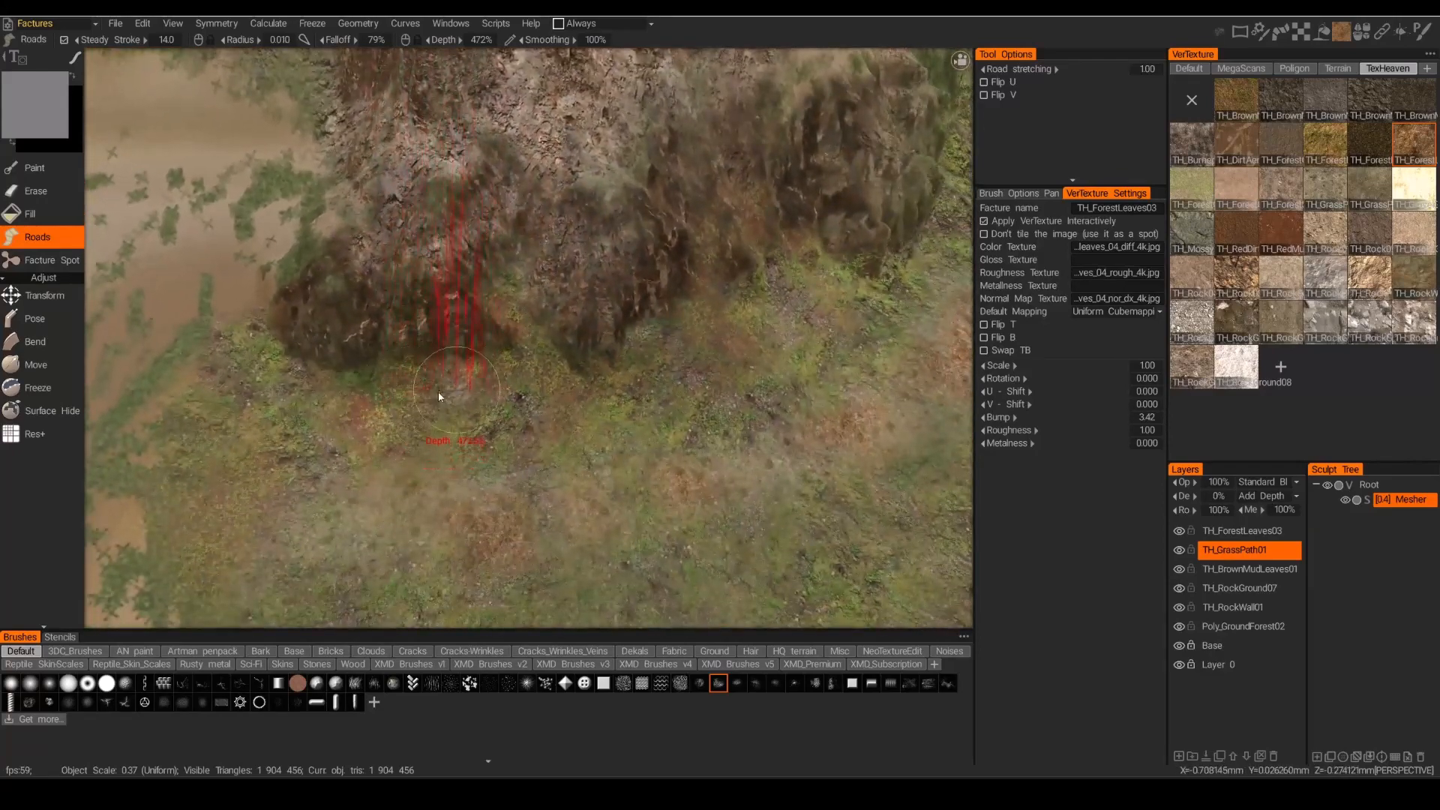
pyautogui.keyDown('alt'); pyautogui.moveTo(452, 387); pyautogui.dragTo(408, 376, button='middle'); pyautogui.keyUp('alt')
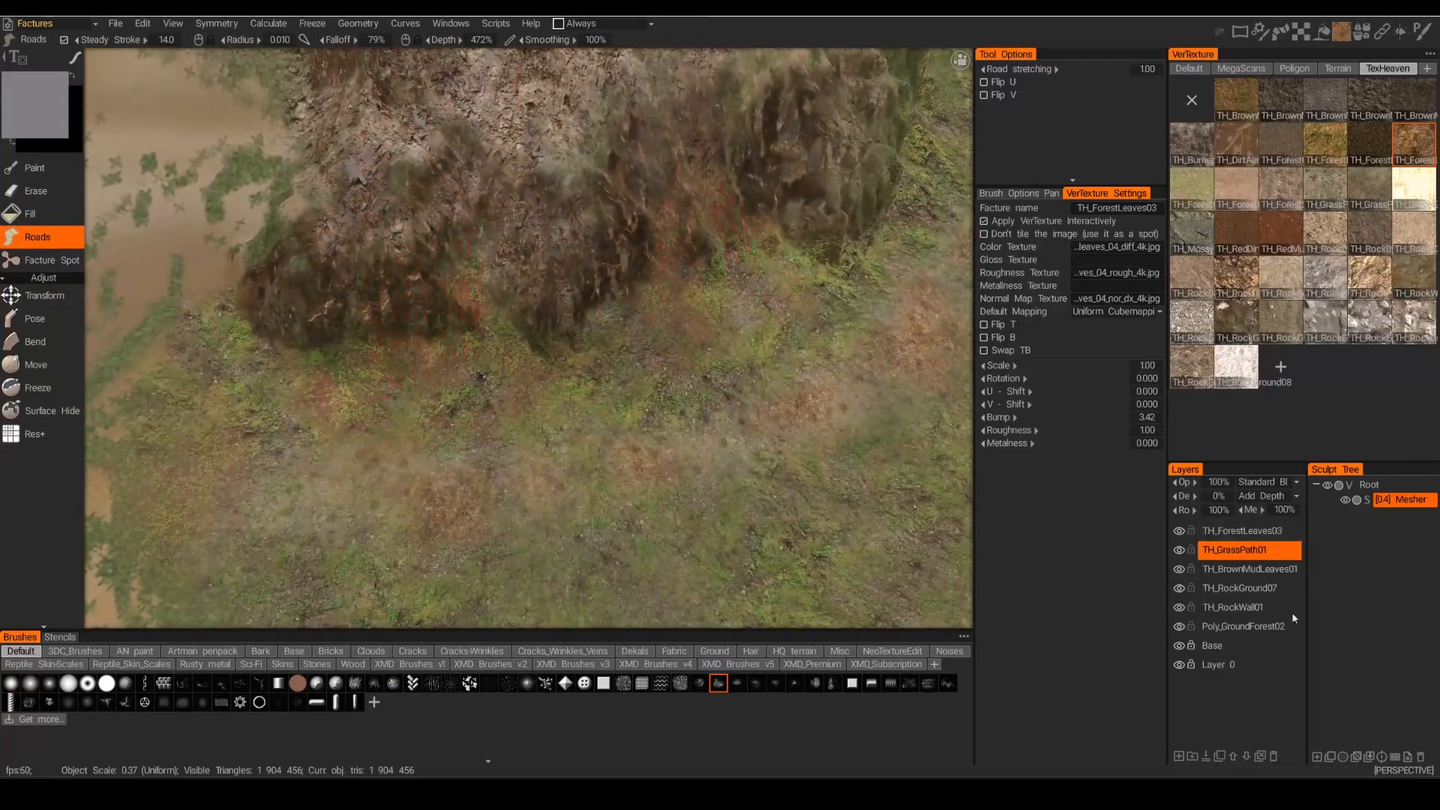
pyautogui.click(1245, 535)
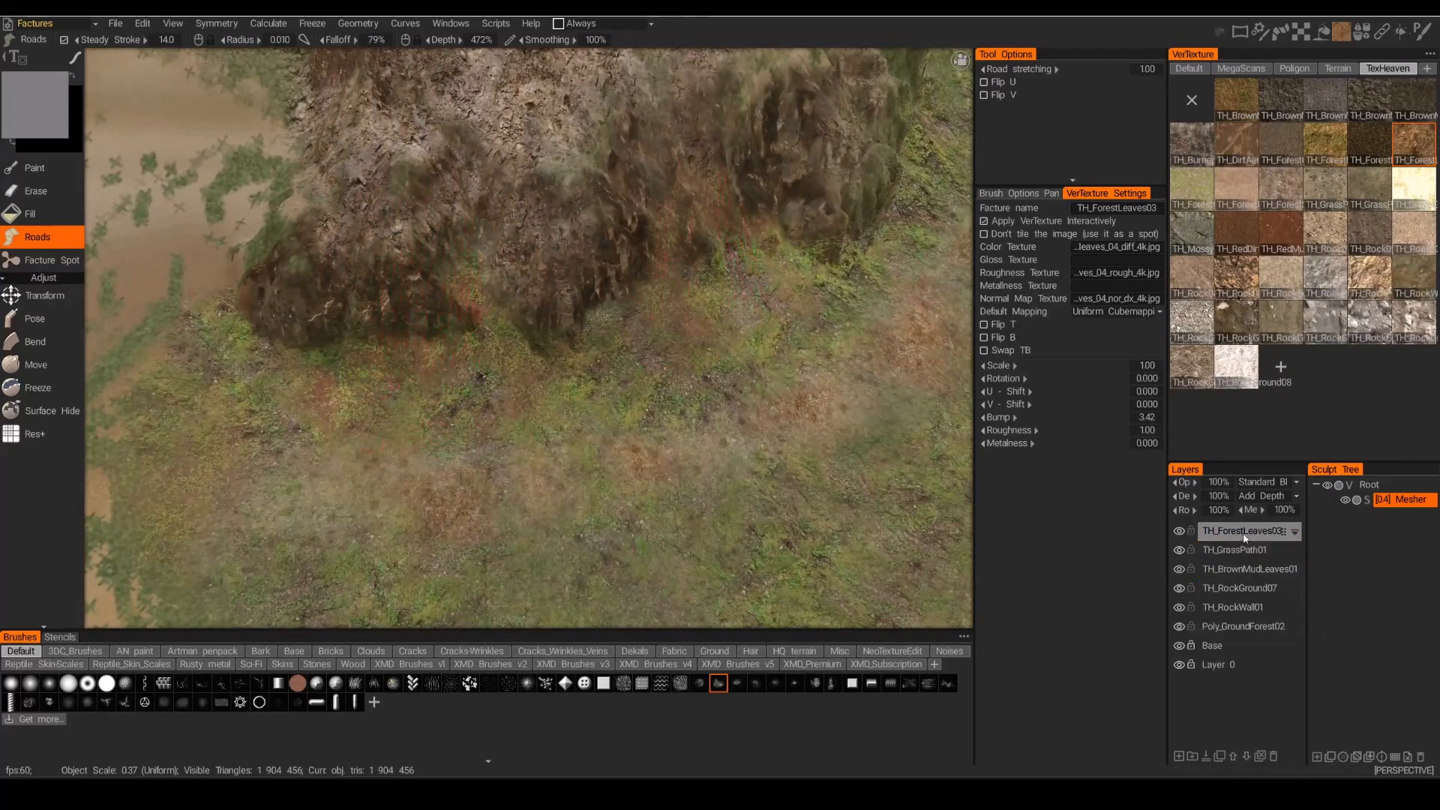
pyautogui.click(1179, 756)
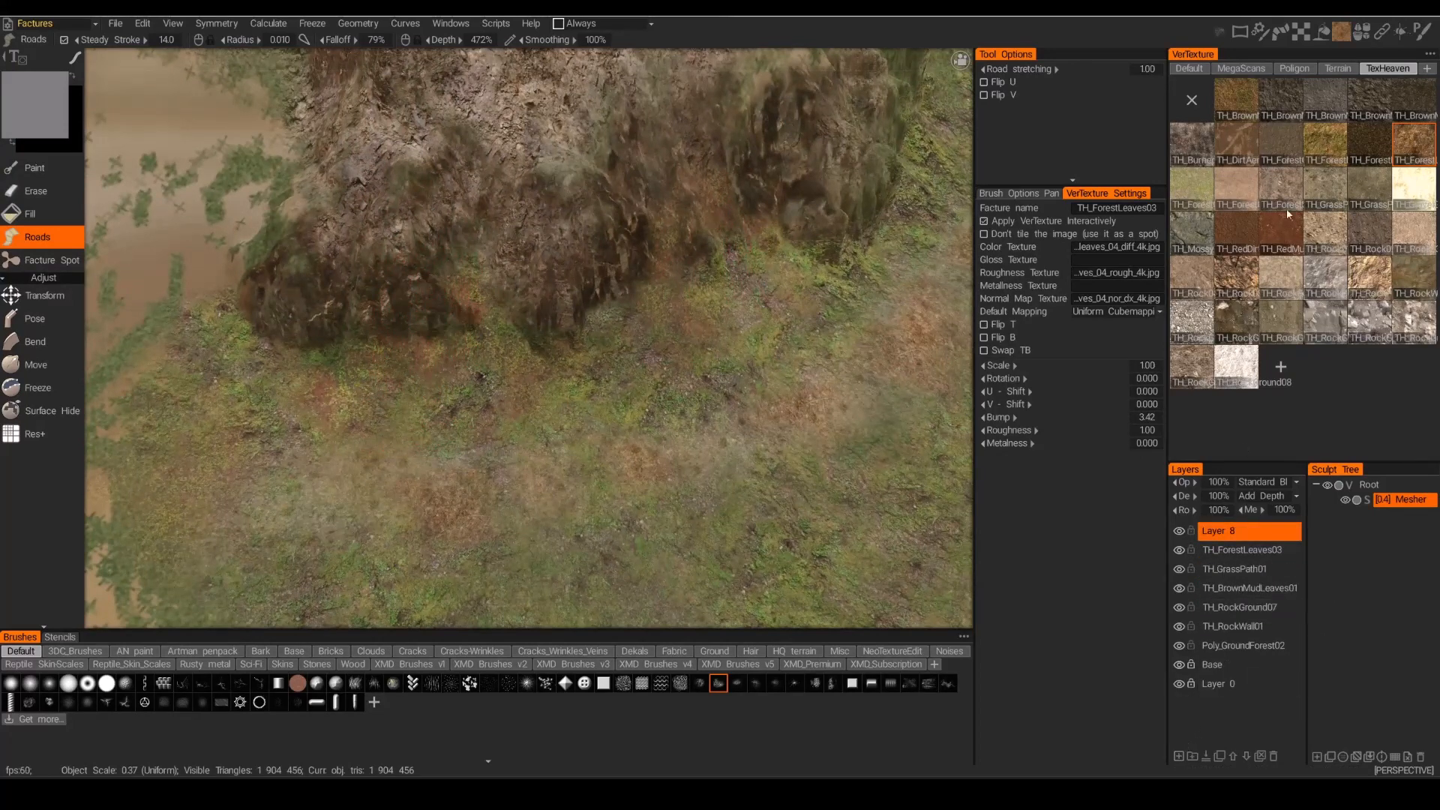
pyautogui.click(1322, 140)
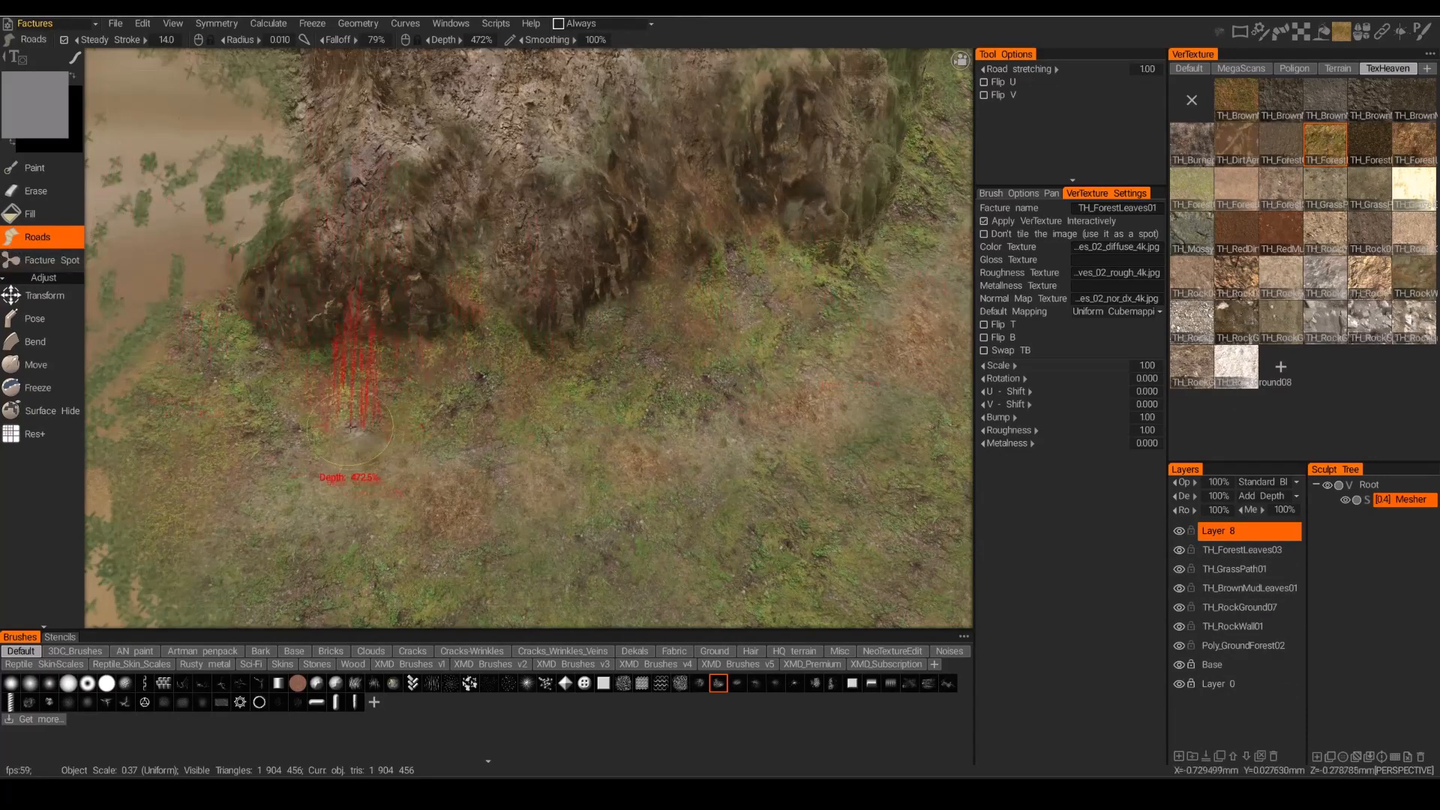
# Try painting a TH_ForestLeaves01 road along the foot of the rock with a brush radius of 0.009.
pyautogui.scroll(-3, 326, 393)
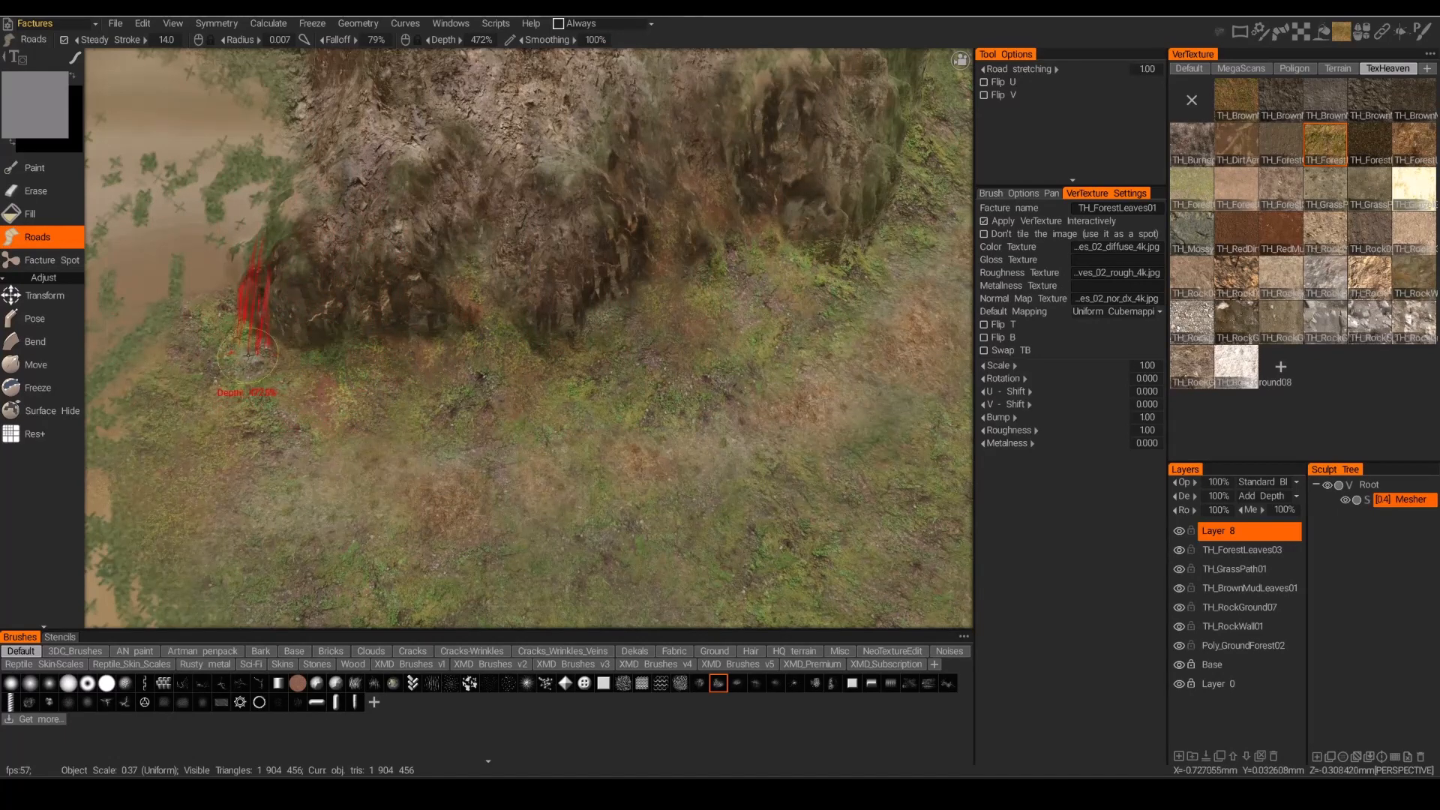
pyautogui.scroll(2, 251, 358)
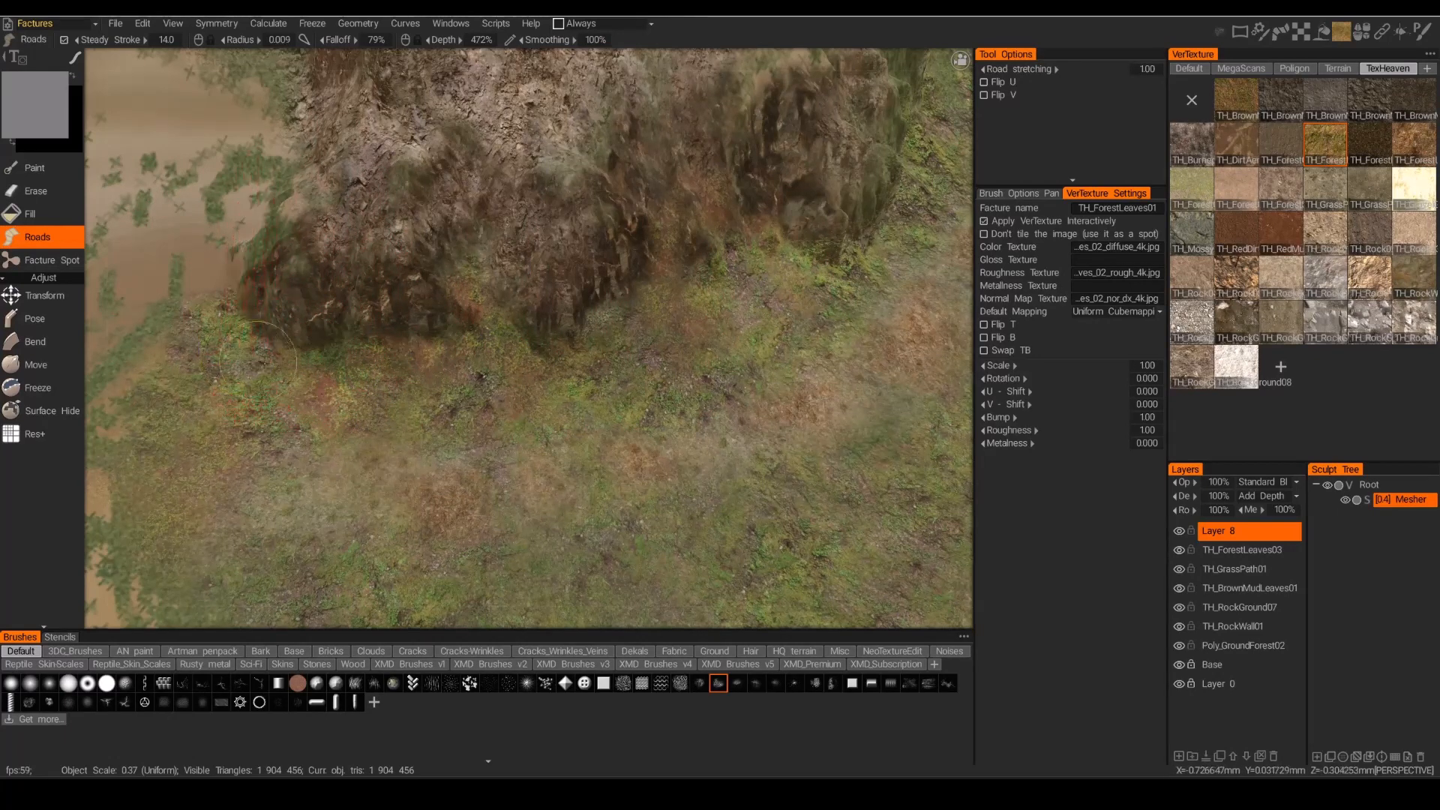
pyautogui.moveTo(323, 367); pyautogui.dragTo(617, 345)
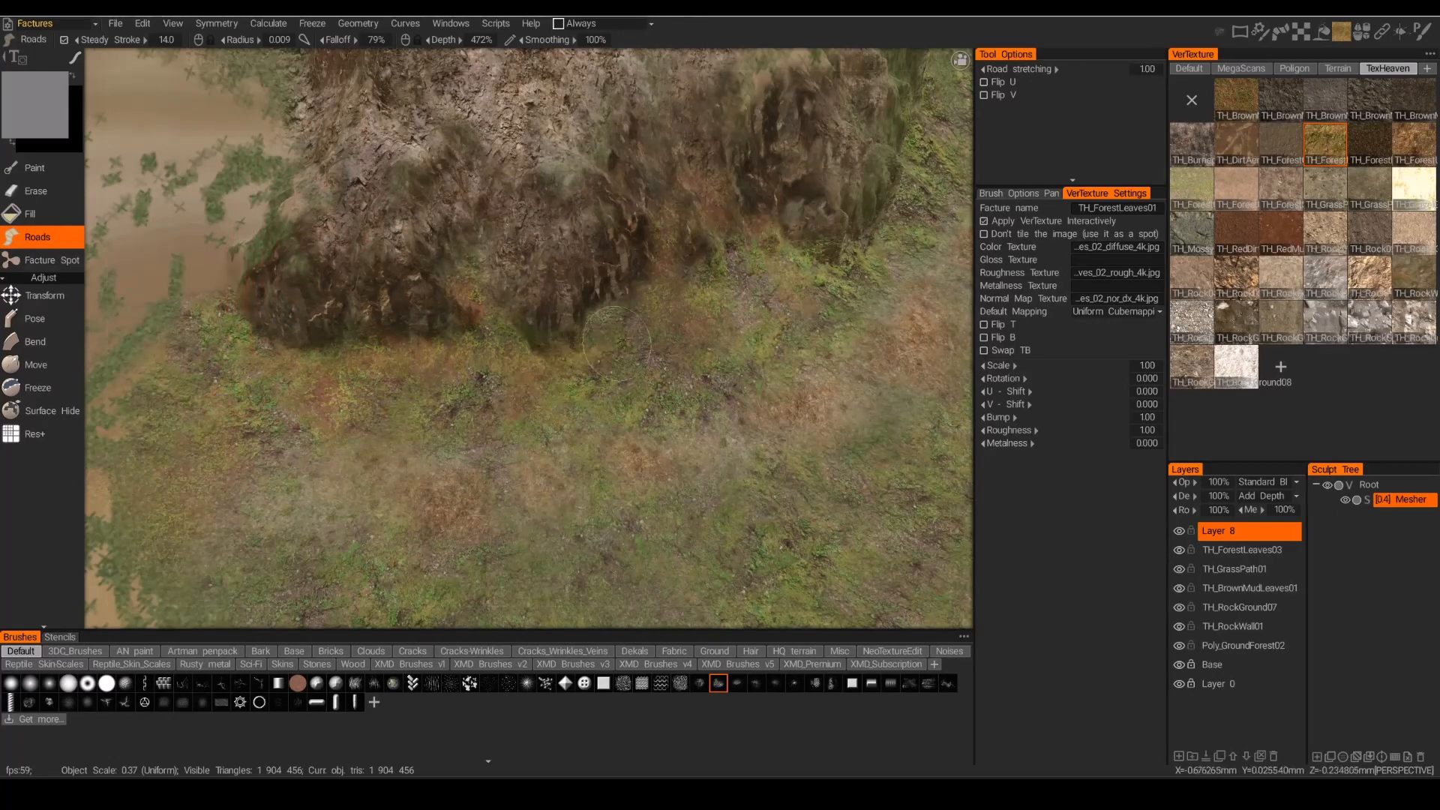
# Raise the brush depth to 773%, undo the forest leaves road and set the falloff to 11%, keeping the irregular brush alpha.
pyautogui.moveTo(679, 310); pyautogui.dragTo(682, 263, button='right')
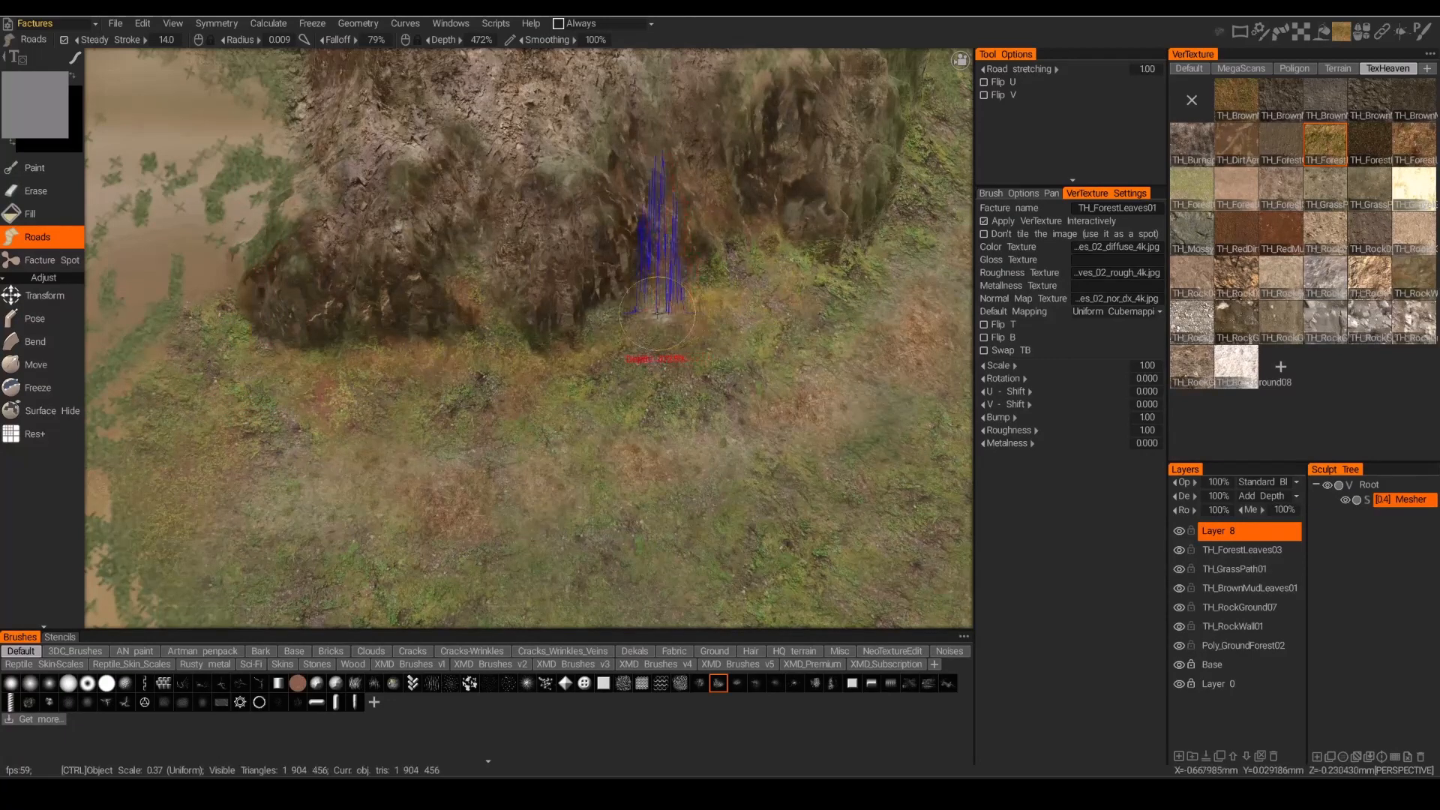
pyautogui.hotkey('ctrl', 'z')
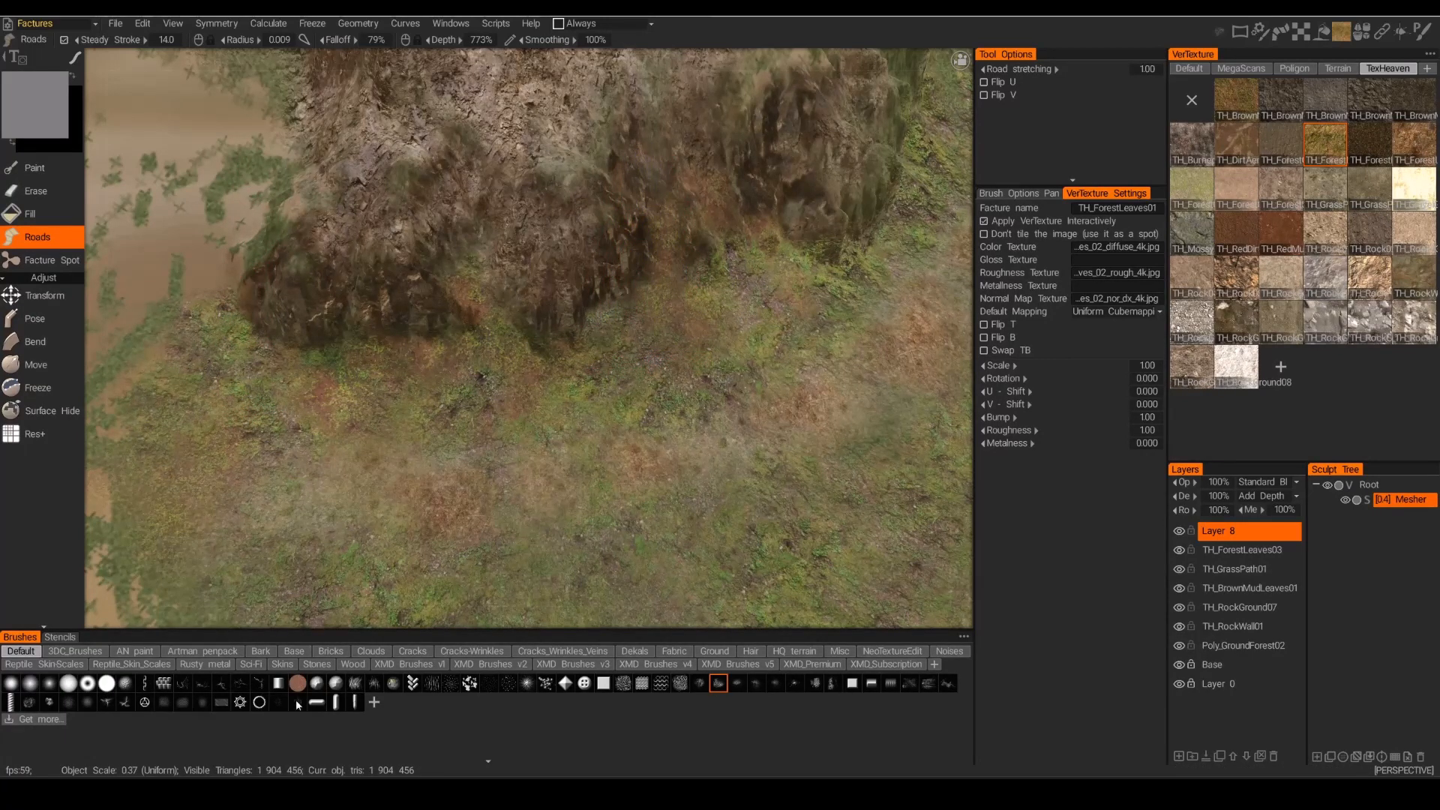
pyautogui.click(112, 685)
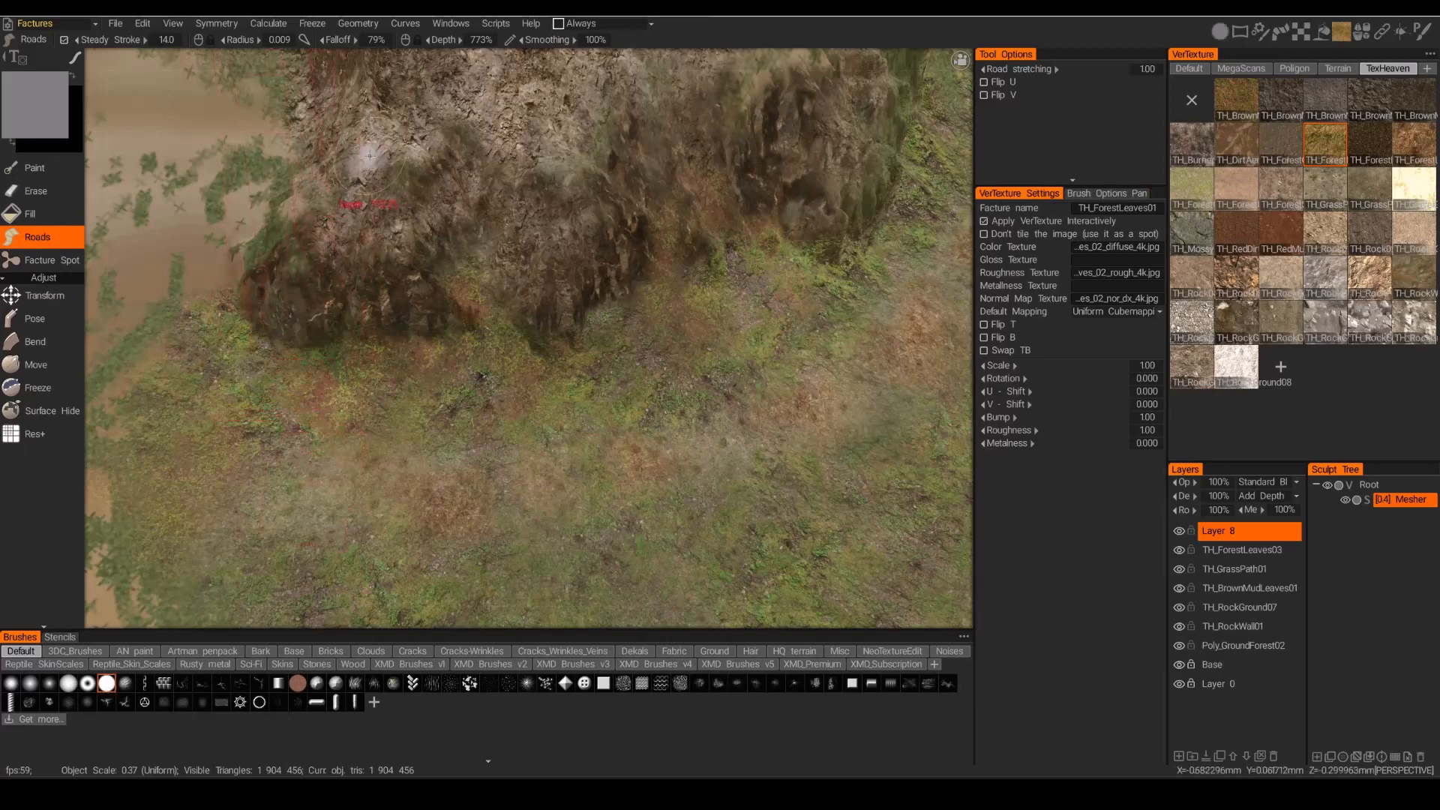
pyautogui.click(718, 683)
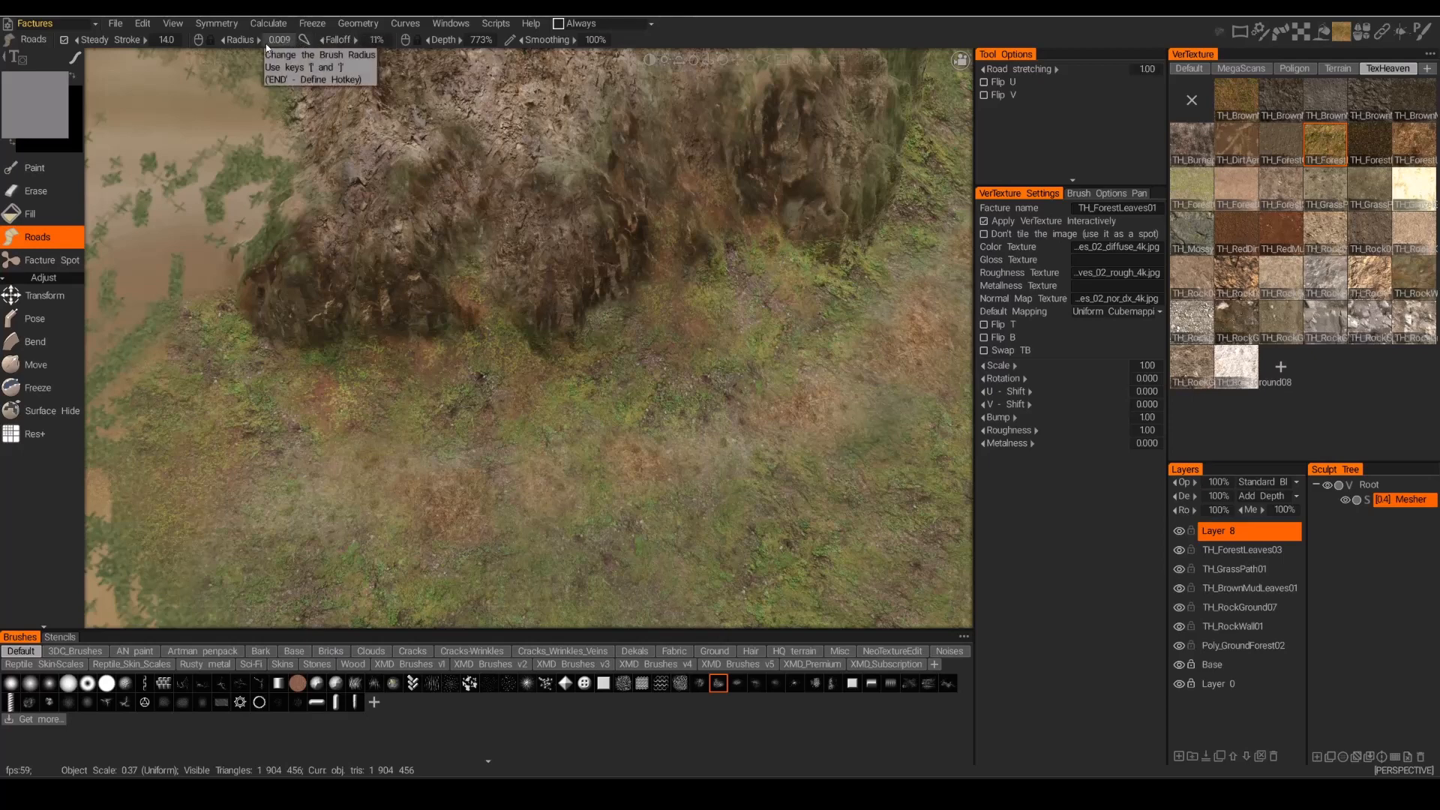
# Try the TH_ForestLeaves01 road along the foot of the rock with brush radii of 0.006 and 0.010, and undo it.
pyautogui.moveTo(277, 360); pyautogui.dragTo(266, 363, button='right')
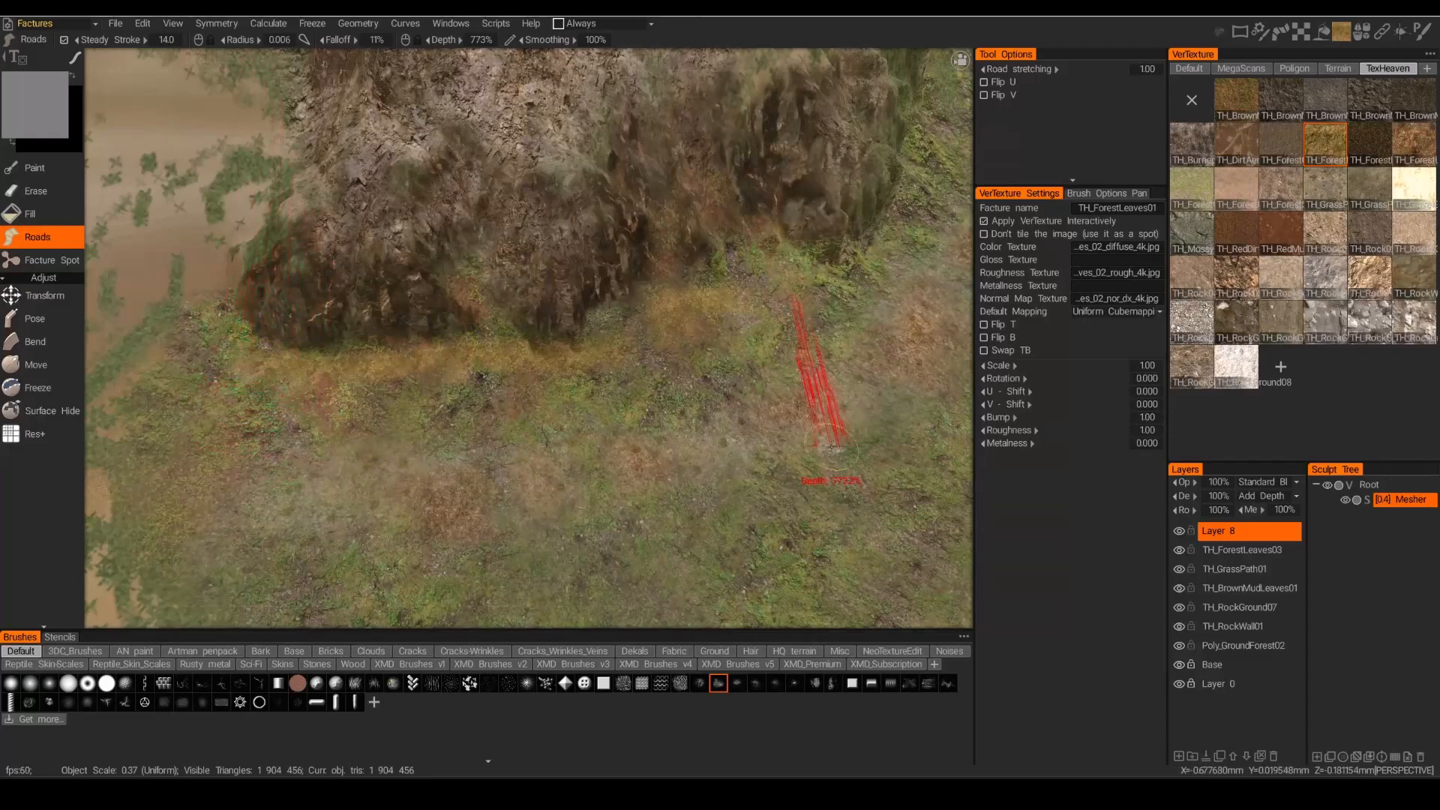
pyautogui.scroll(-2, 679, 456)
pyautogui.scroll(2, 525, 447)
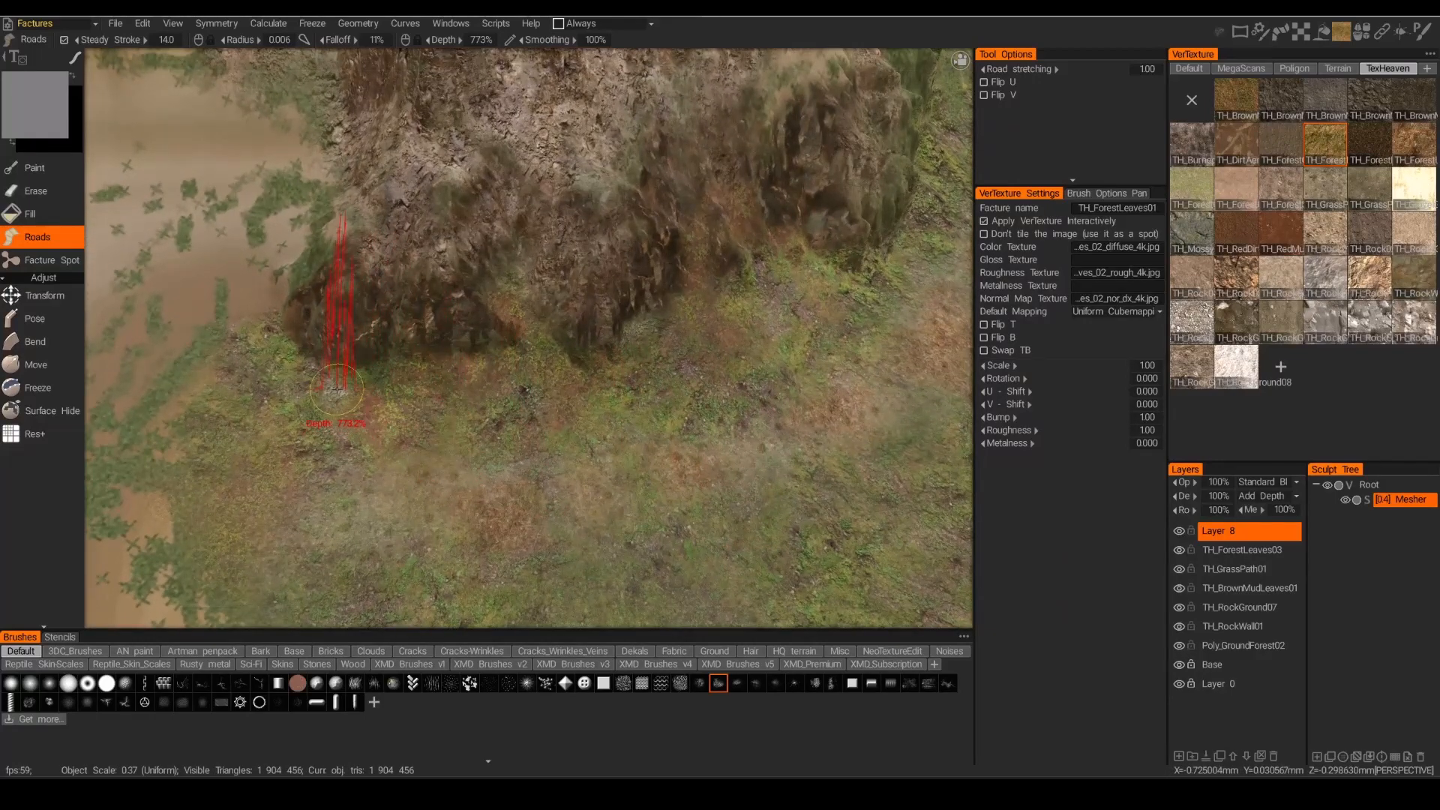
pyautogui.moveTo(335, 387); pyautogui.dragTo(353, 388, button='right')
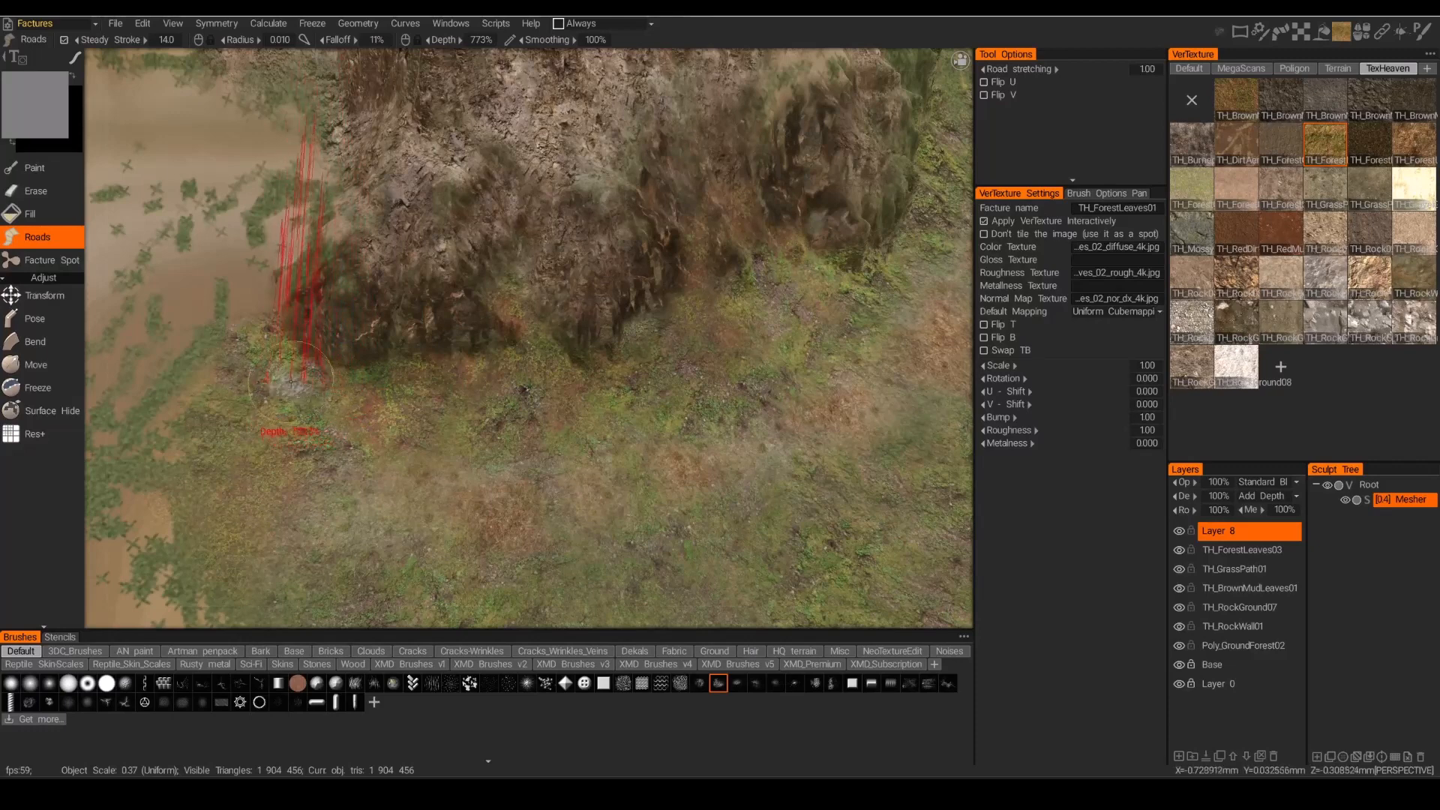
pyautogui.moveTo(328, 391)
pyautogui.mouseDown()
pyautogui.moveTo(735, 335)
pyautogui.moveTo(824, 289)
pyautogui.mouseUp()
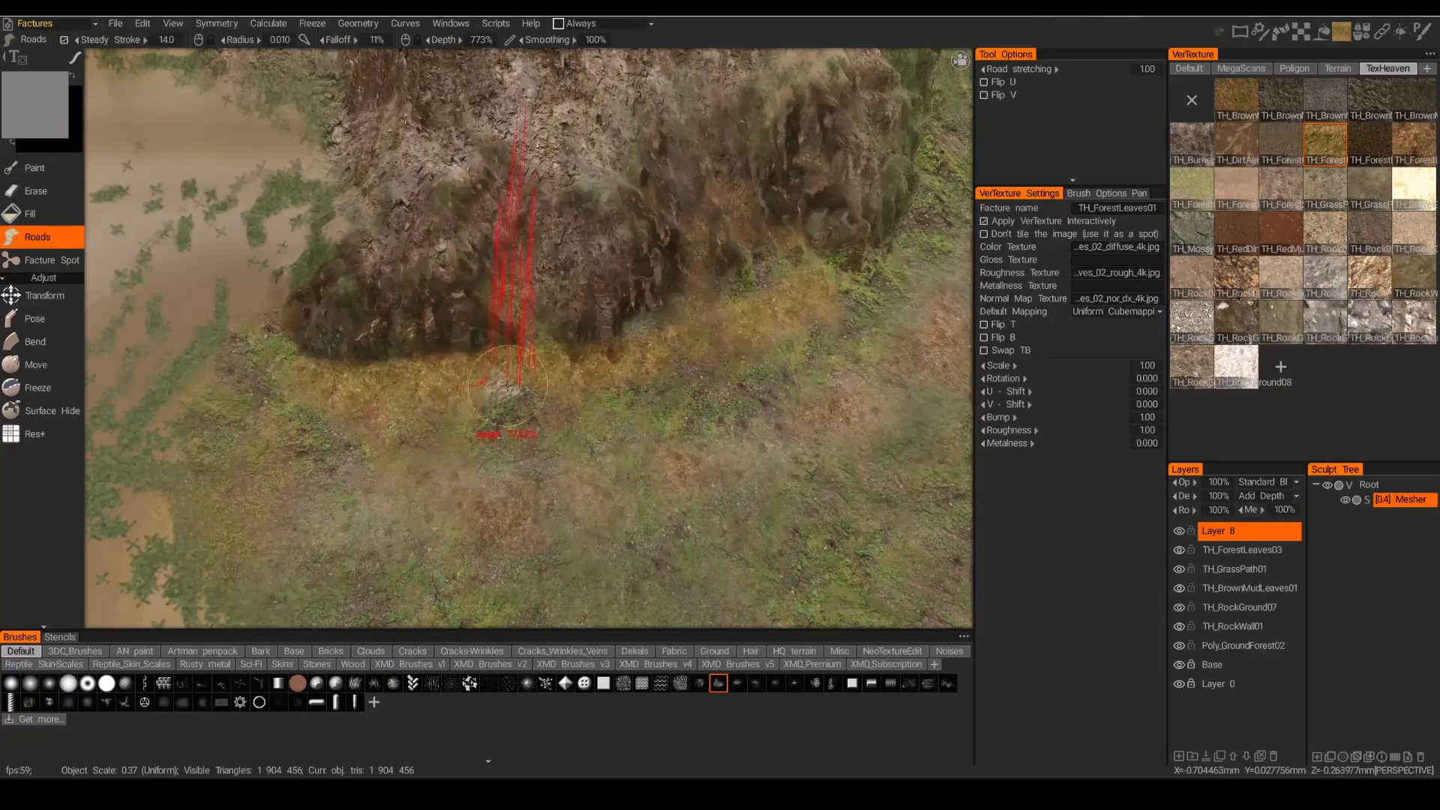
pyautogui.hotkey('ctrl', 'z')
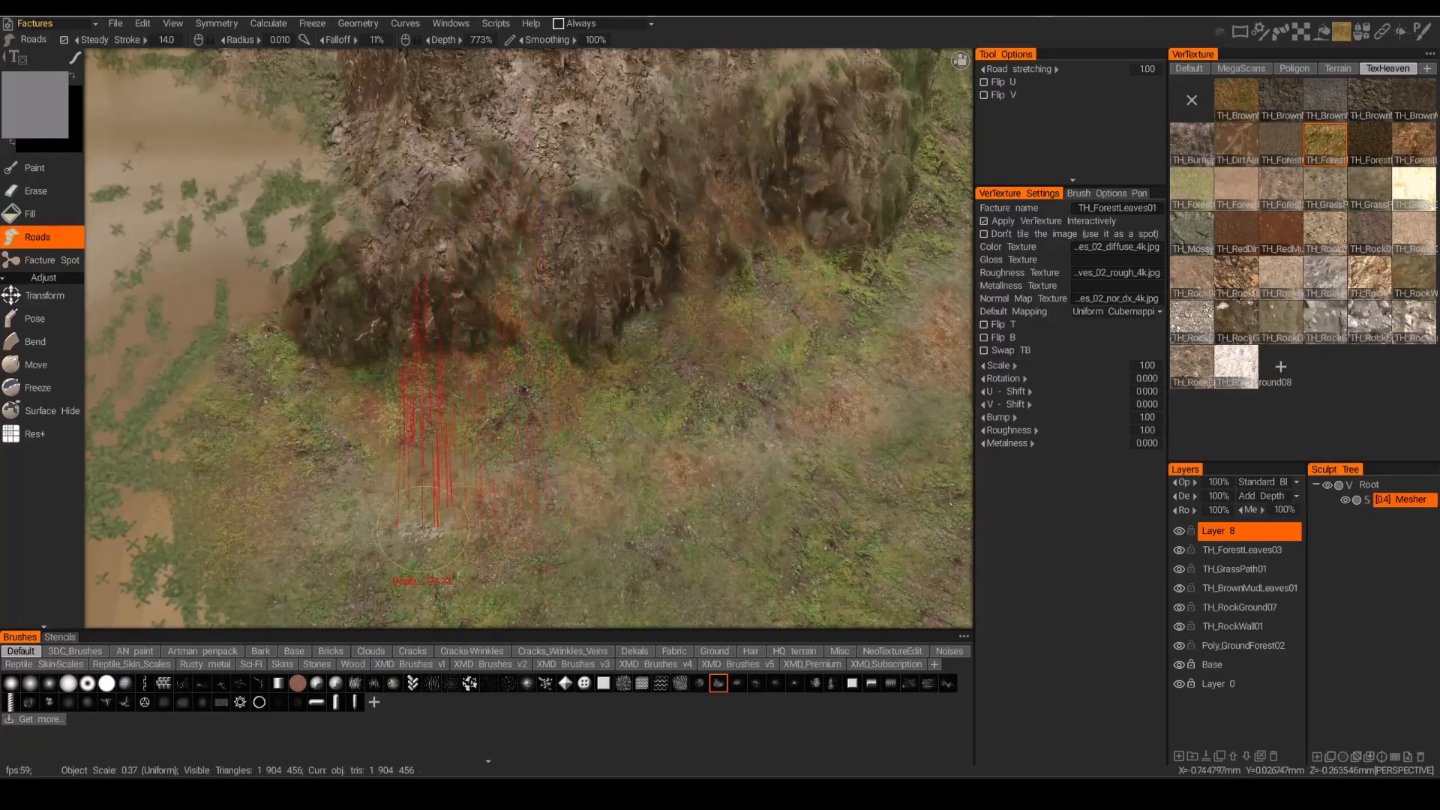
# Paint more TH_GrassPath01 road on its own layer along the existing path, using a solid round brush with radius 0.007 and 0% falloff.
pyautogui.moveTo(486, 516)
pyautogui.mouseDown(button='middle')
pyautogui.moveTo(595, 368)
pyautogui.moveTo(594, 510)
pyautogui.moveTo(402, 447)
pyautogui.mouseUp(button='middle')
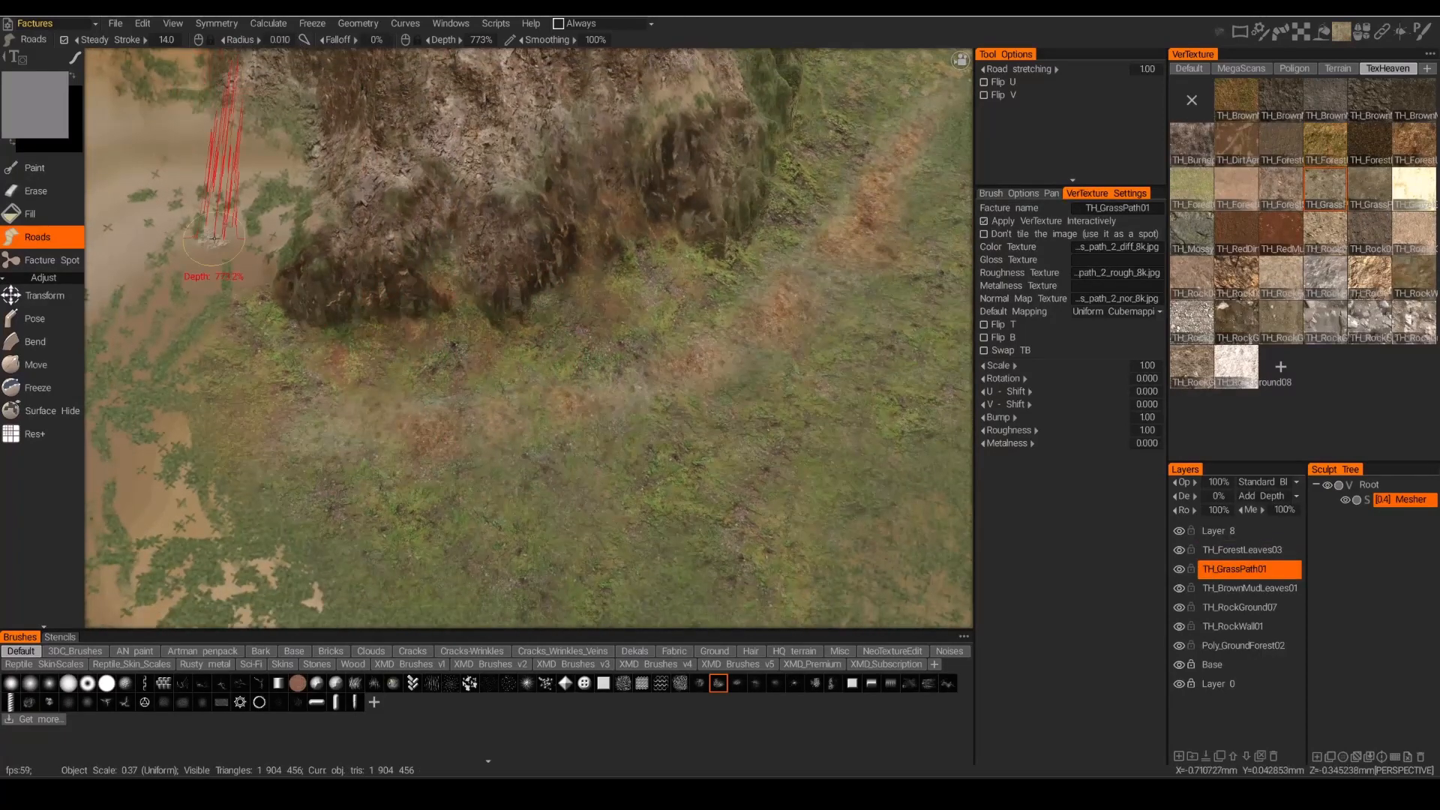
pyautogui.click(105, 685)
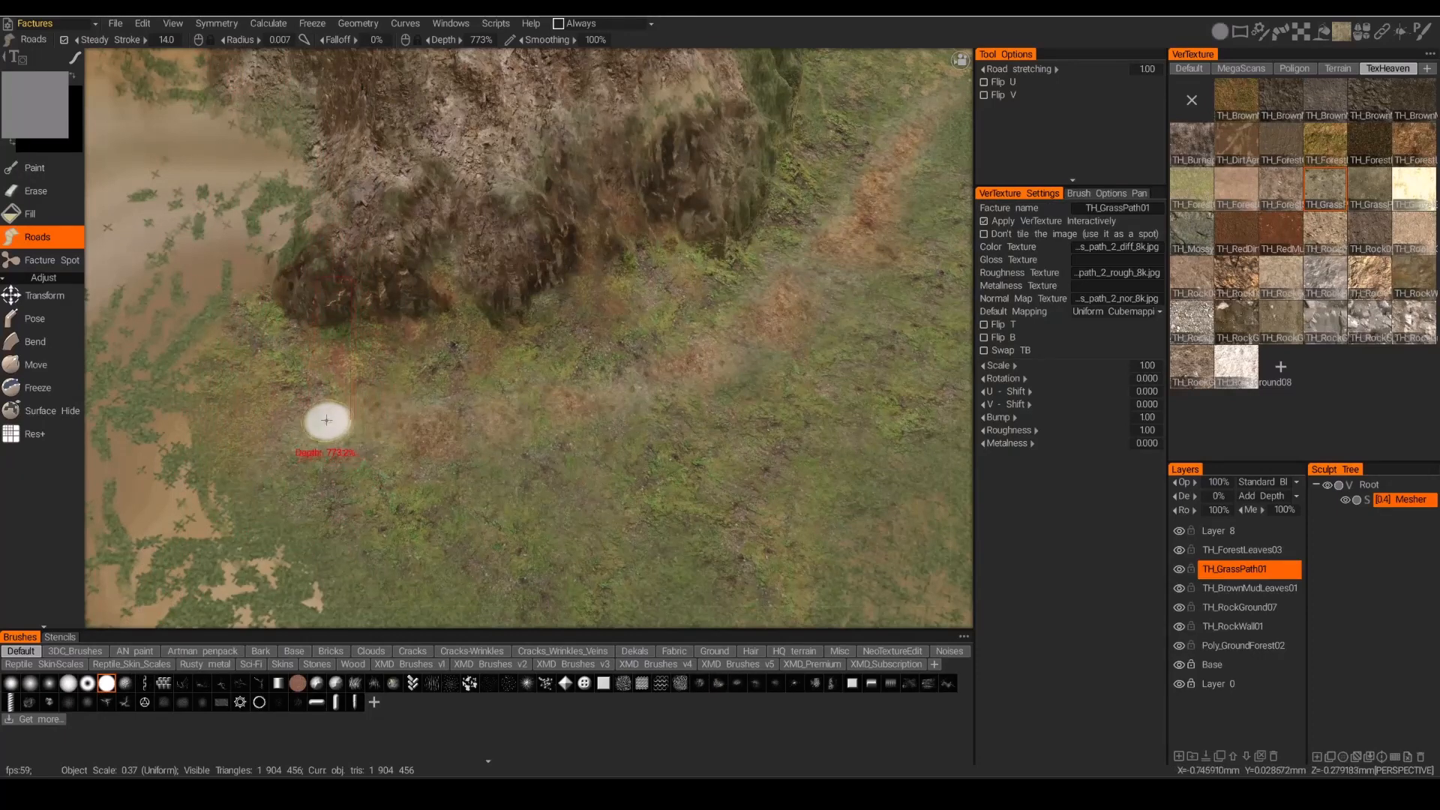
pyautogui.moveTo(300, 418)
pyautogui.mouseDown()
pyautogui.moveTo(439, 431)
pyautogui.moveTo(705, 334)
pyautogui.moveTo(930, 150)
pyautogui.moveTo(949, 113)
pyautogui.mouseUp()
pyautogui.moveTo(273, 420); pyautogui.dragTo(814, 266)
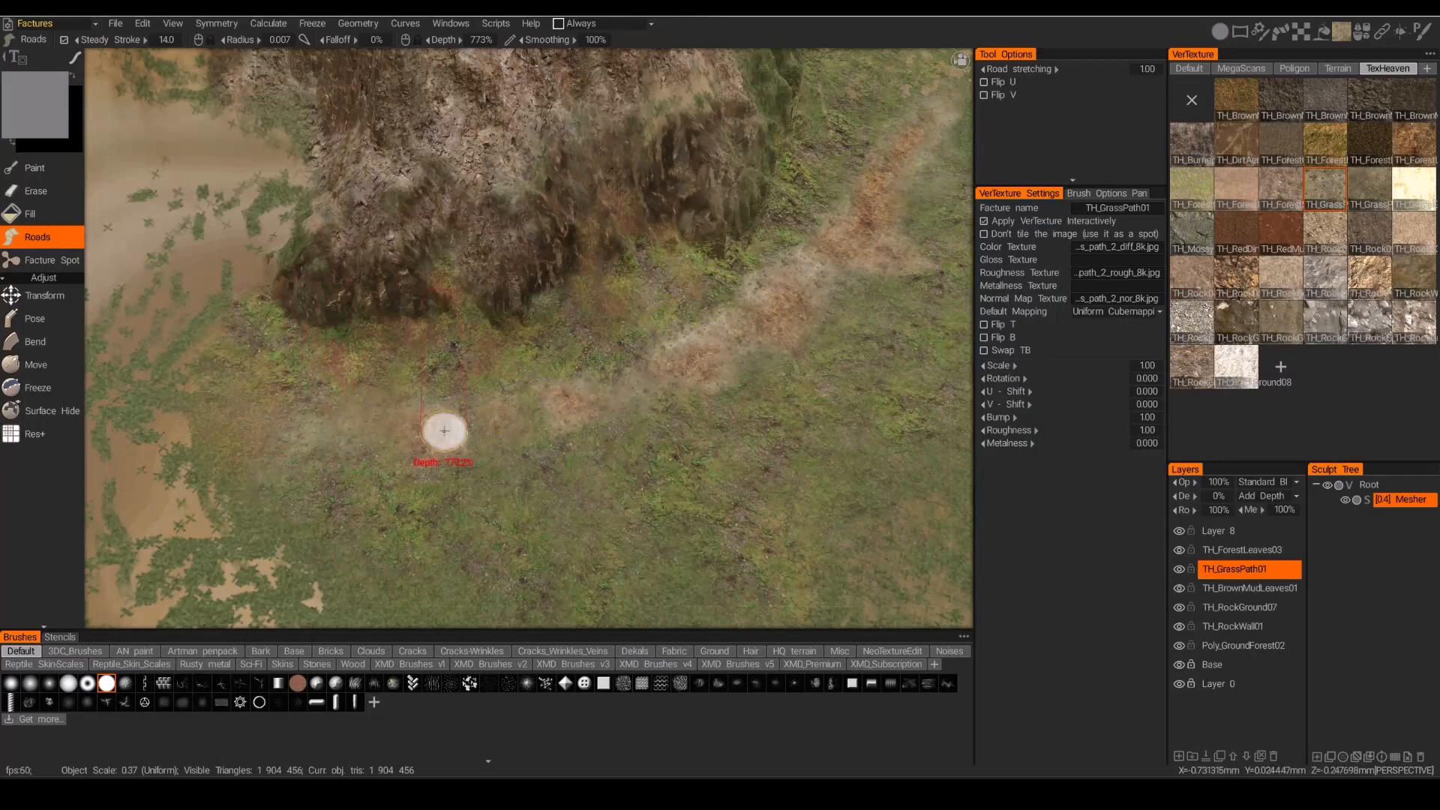
pyautogui.moveTo(443, 429); pyautogui.dragTo(588, 416)
pyautogui.moveTo(383, 424); pyautogui.dragTo(710, 312)
# Examine the painted grass path from several angles and check the mesh density beneath it in wireframe.
pyautogui.keyDown('alt'); pyautogui.moveTo(566, 371); pyautogui.dragTo(603, 419); pyautogui.keyUp('alt')
pyautogui.keyDown('alt'); pyautogui.moveTo(603, 418); pyautogui.dragTo(614, 421, button='right'); pyautogui.keyUp('alt')
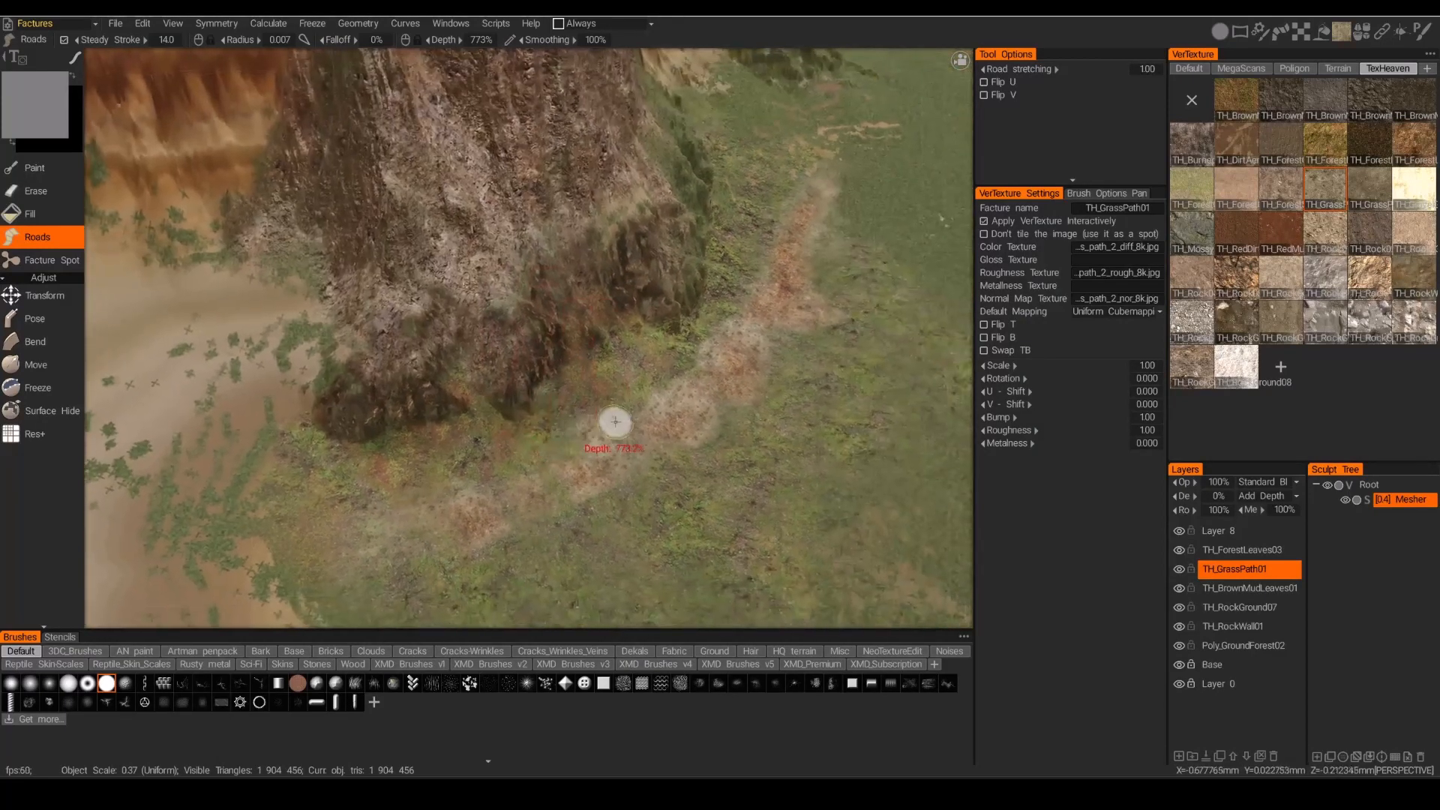
pyautogui.moveTo(615, 421)
pyautogui.keyDown('alt'); pyautogui.mouseDown()
pyautogui.moveTo(592, 431)
pyautogui.moveTo(555, 401)
pyautogui.mouseUp(); pyautogui.keyUp('alt')
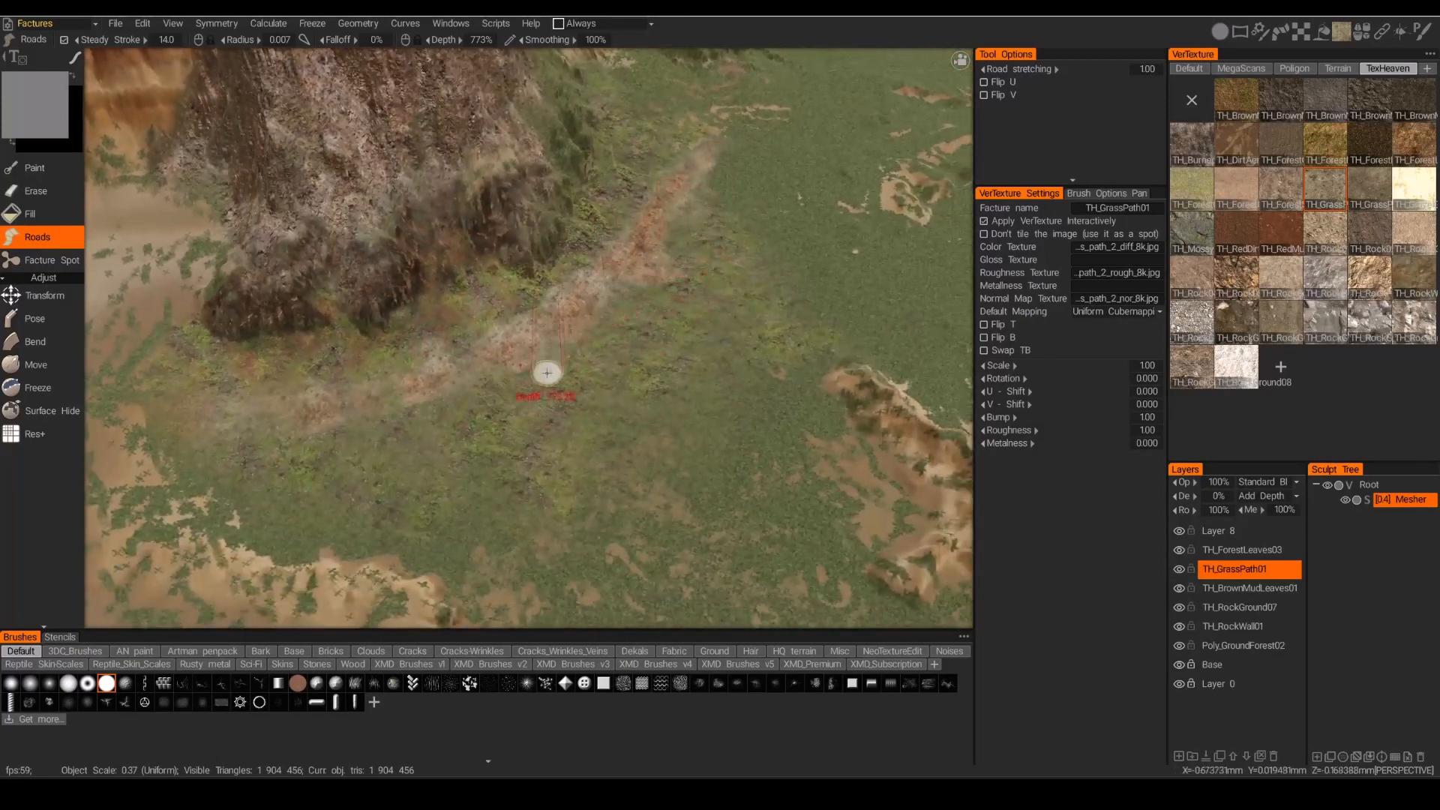
pyautogui.moveTo(695, 273)
pyautogui.keyDown('alt'); pyautogui.mouseDown(button='right')
pyautogui.moveTo(688, 222)
pyautogui.moveTo(654, 296)
pyautogui.mouseUp(button='right'); pyautogui.keyUp('alt')
pyautogui.moveTo(695, 199); pyautogui.dragTo(709, 300)
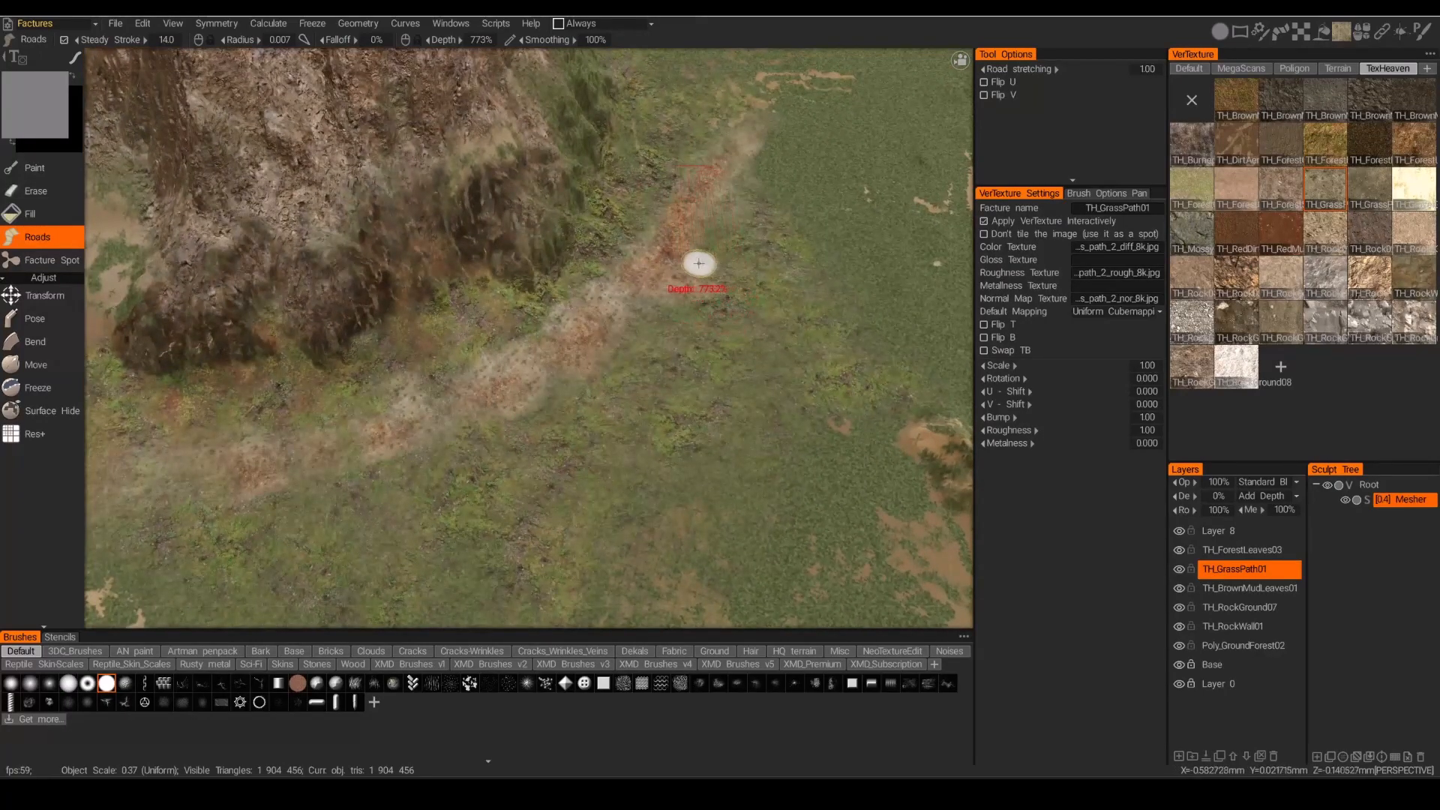
pyautogui.press('w')
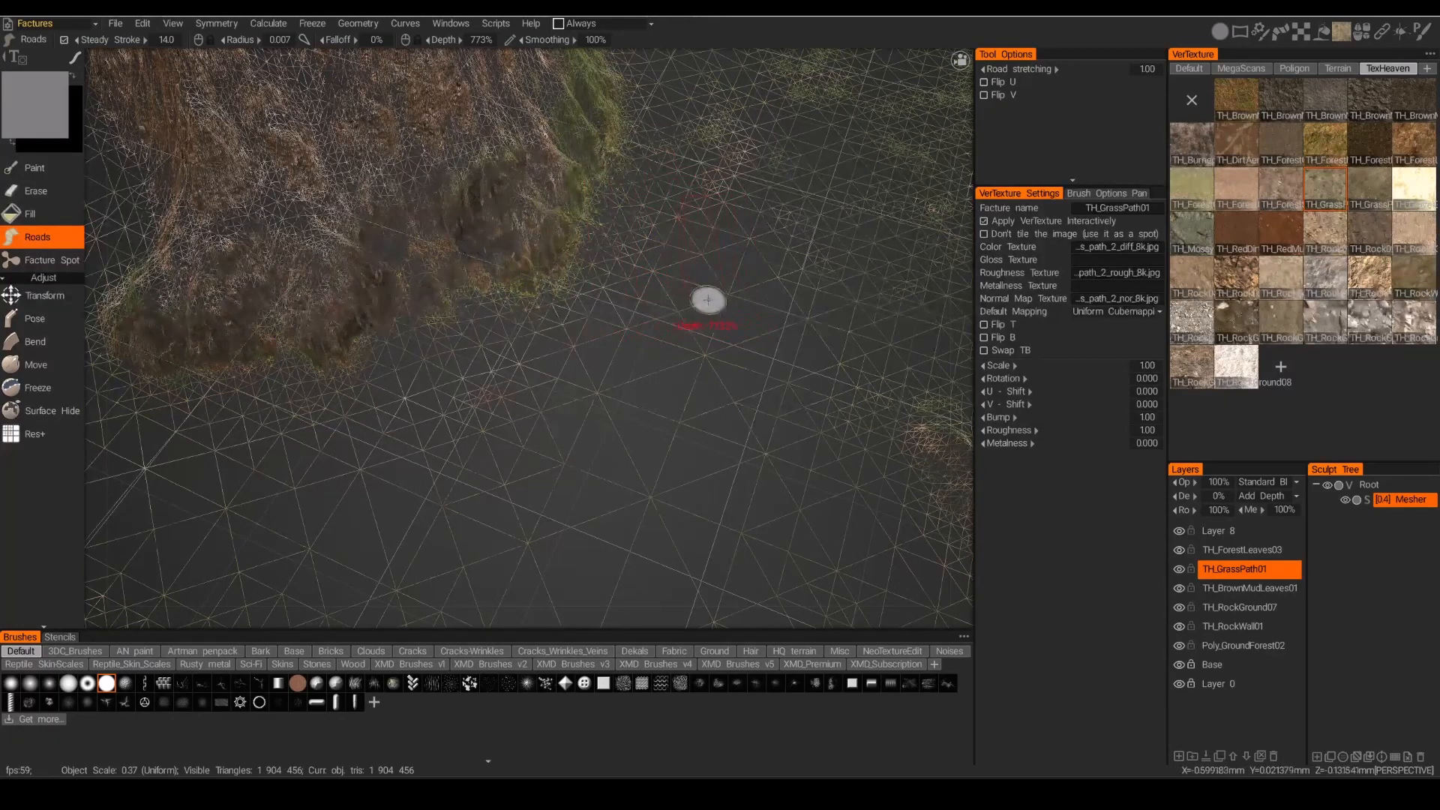
pyautogui.press('w')
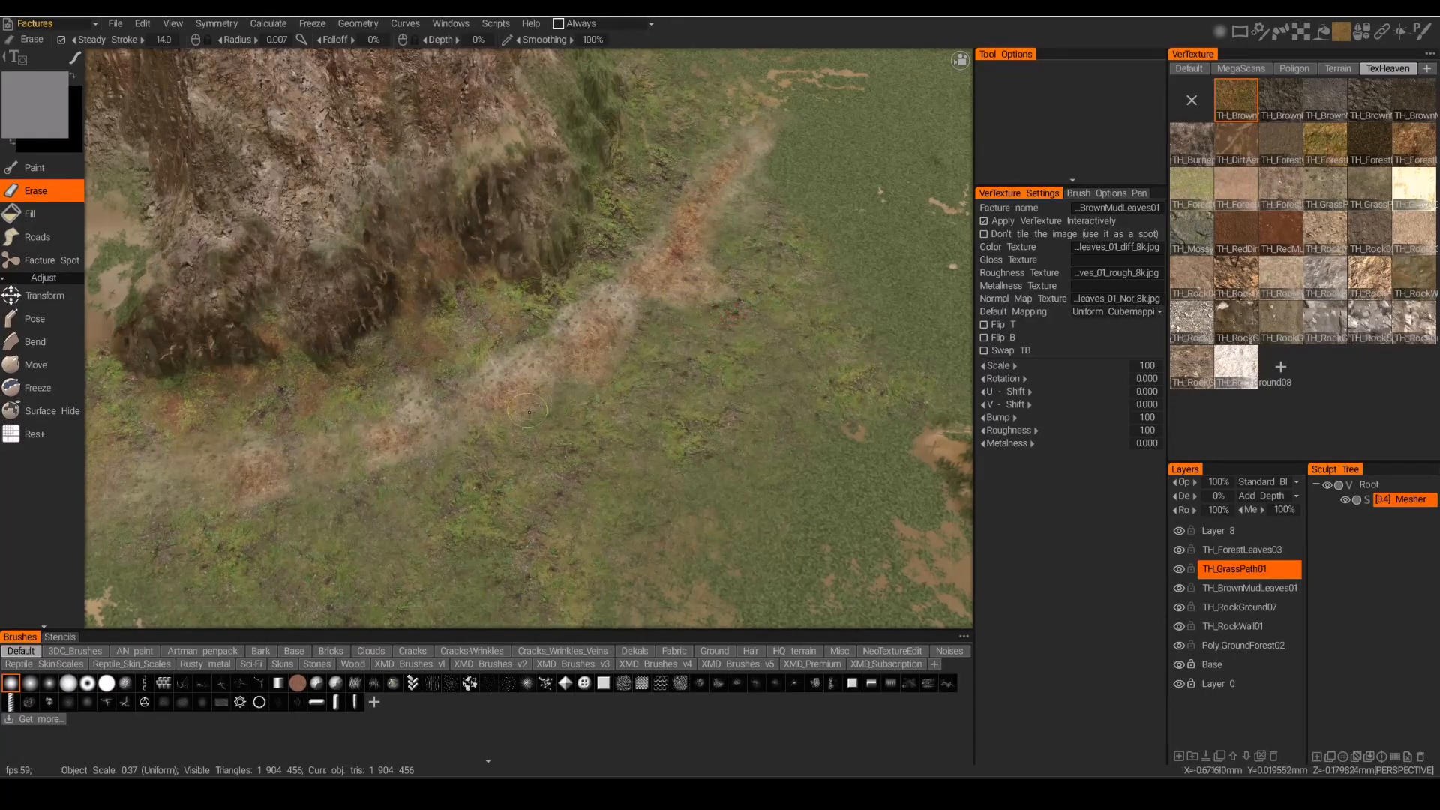
# Erase the outer edge of the grass path on the TH_GrassPath01 layer with a soft brush of radius 0.020.
pyautogui.moveTo(644, 344); pyautogui.dragTo(736, 347, button='right')
pyautogui.moveTo(726, 315)
pyautogui.mouseDown()
pyautogui.moveTo(813, 290)
pyautogui.moveTo(802, 276)
pyautogui.mouseUp()
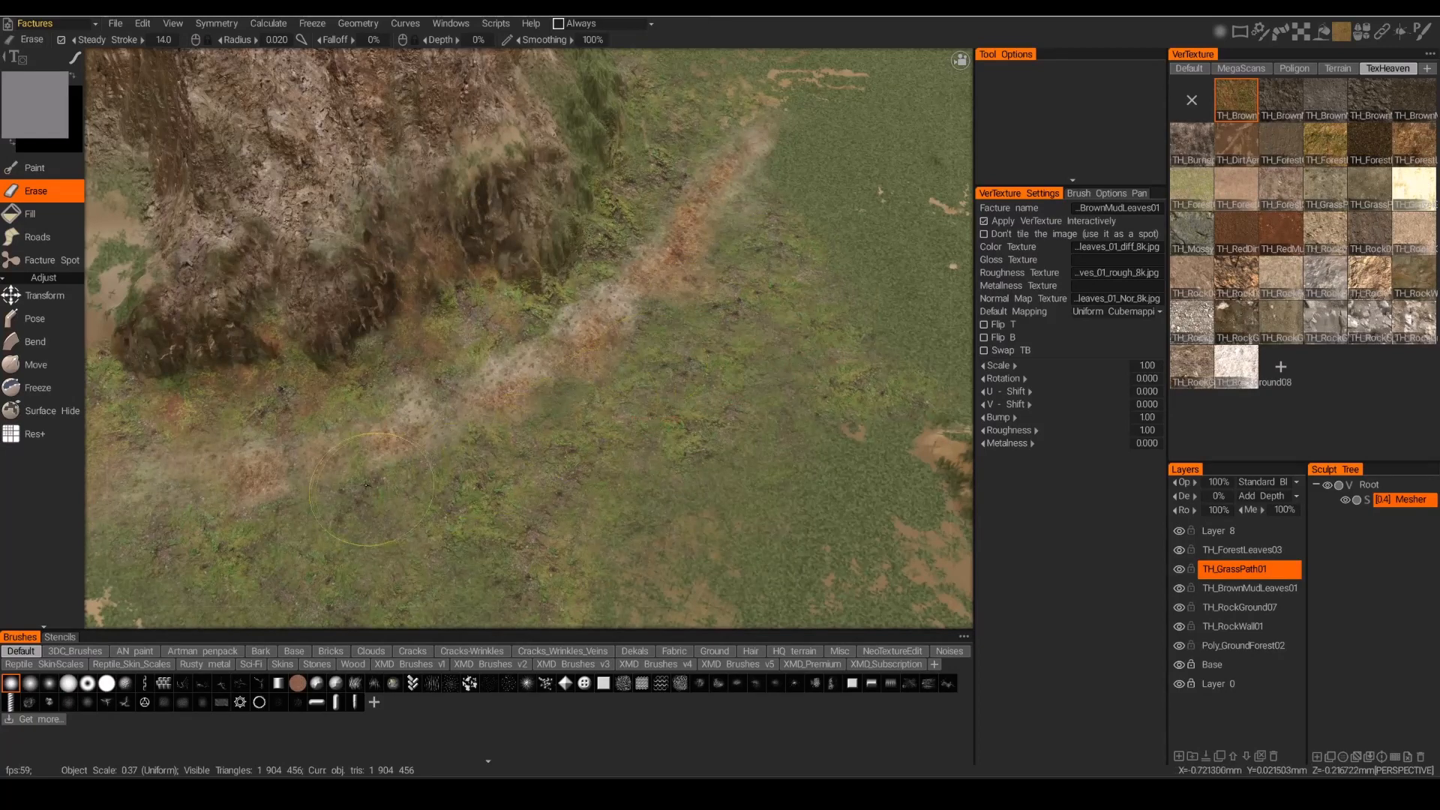
pyautogui.moveTo(367, 486)
pyautogui.mouseDown()
pyautogui.moveTo(274, 521)
pyautogui.moveTo(262, 511)
pyautogui.moveTo(263, 553)
pyautogui.moveTo(544, 436)
pyautogui.mouseUp()
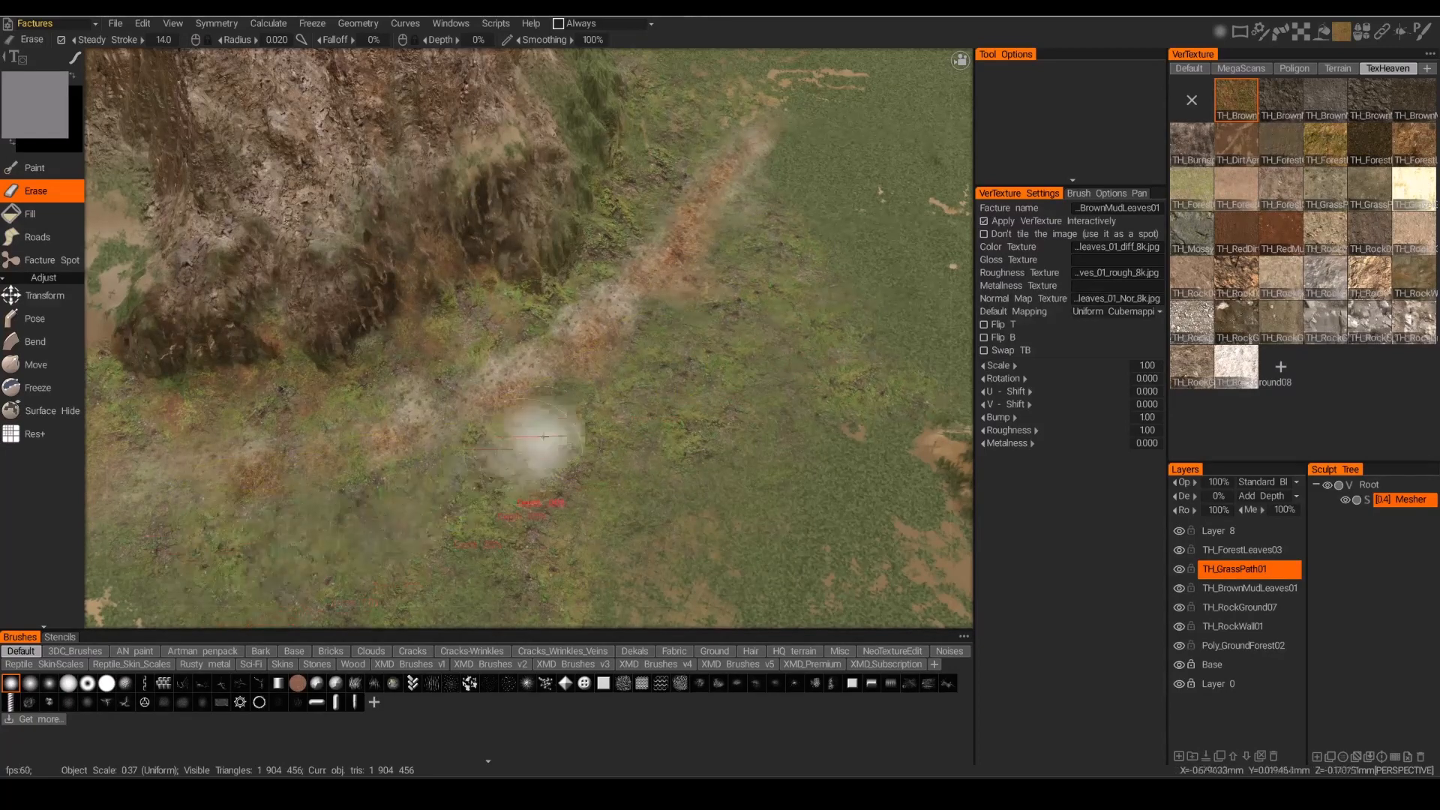
# Try erasing across the far stretch of the grass path, and undo those erase strokes.
pyautogui.moveTo(736, 205)
pyautogui.keyDown('alt'); pyautogui.mouseDown()
pyautogui.moveTo(755, 138)
pyautogui.moveTo(646, 338)
pyautogui.mouseUp(); pyautogui.keyUp('alt')
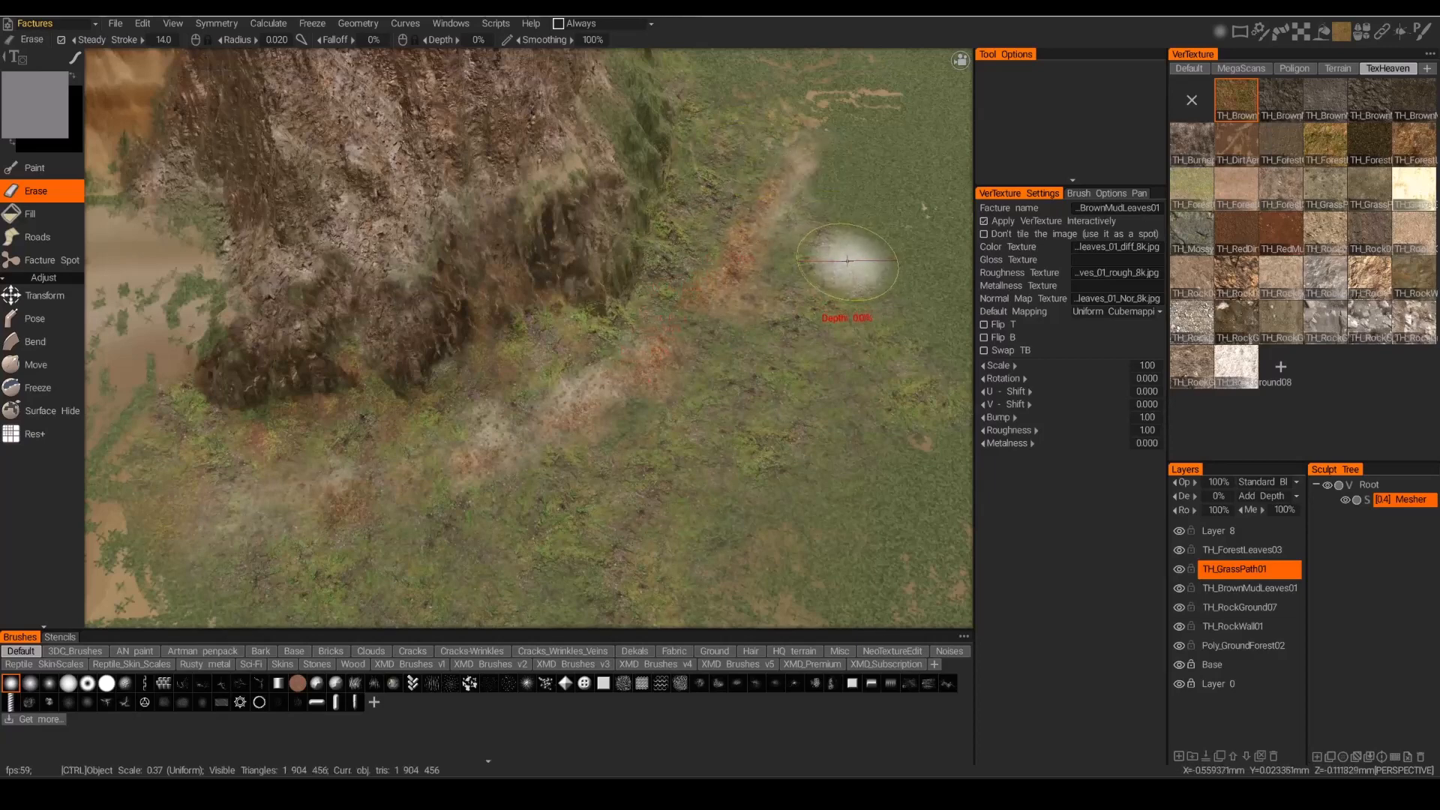
pyautogui.hotkey('ctrl', 'z')
pyautogui.hotkey('ctrl', 'z')
pyautogui.moveTo(736, 193); pyautogui.dragTo(638, 327)
pyautogui.hotkey('ctrl', 'z')
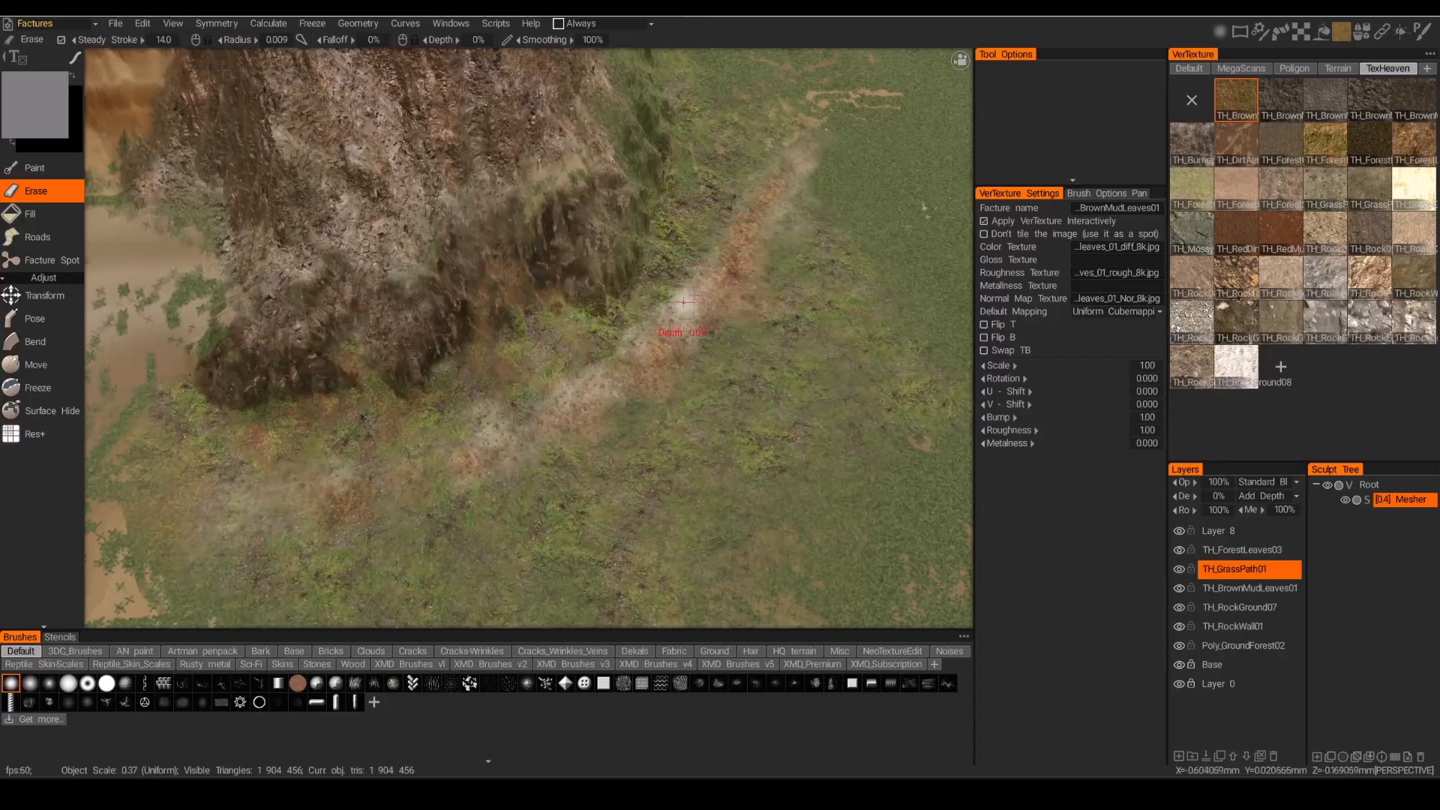
# Lower the opacity of the TH_GrassPath01 layer to 72% and of the TH_ForestLeaves03 layer to 82%.
pyautogui.keyDown('alt'); pyautogui.moveTo(916, 282); pyautogui.dragTo(701, 358); pyautogui.keyUp('alt')
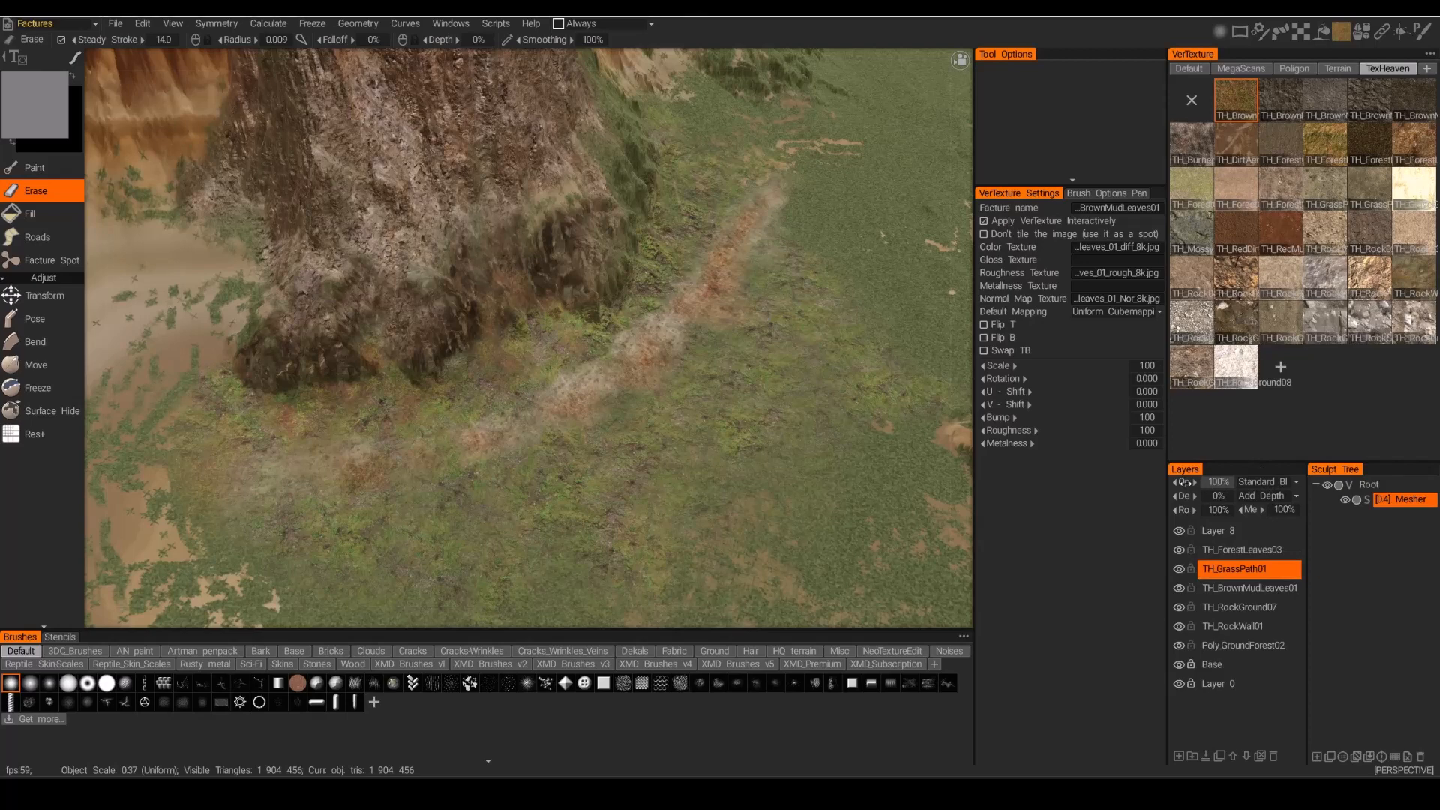
pyautogui.moveTo(1184, 482); pyautogui.dragTo(1222, 482)
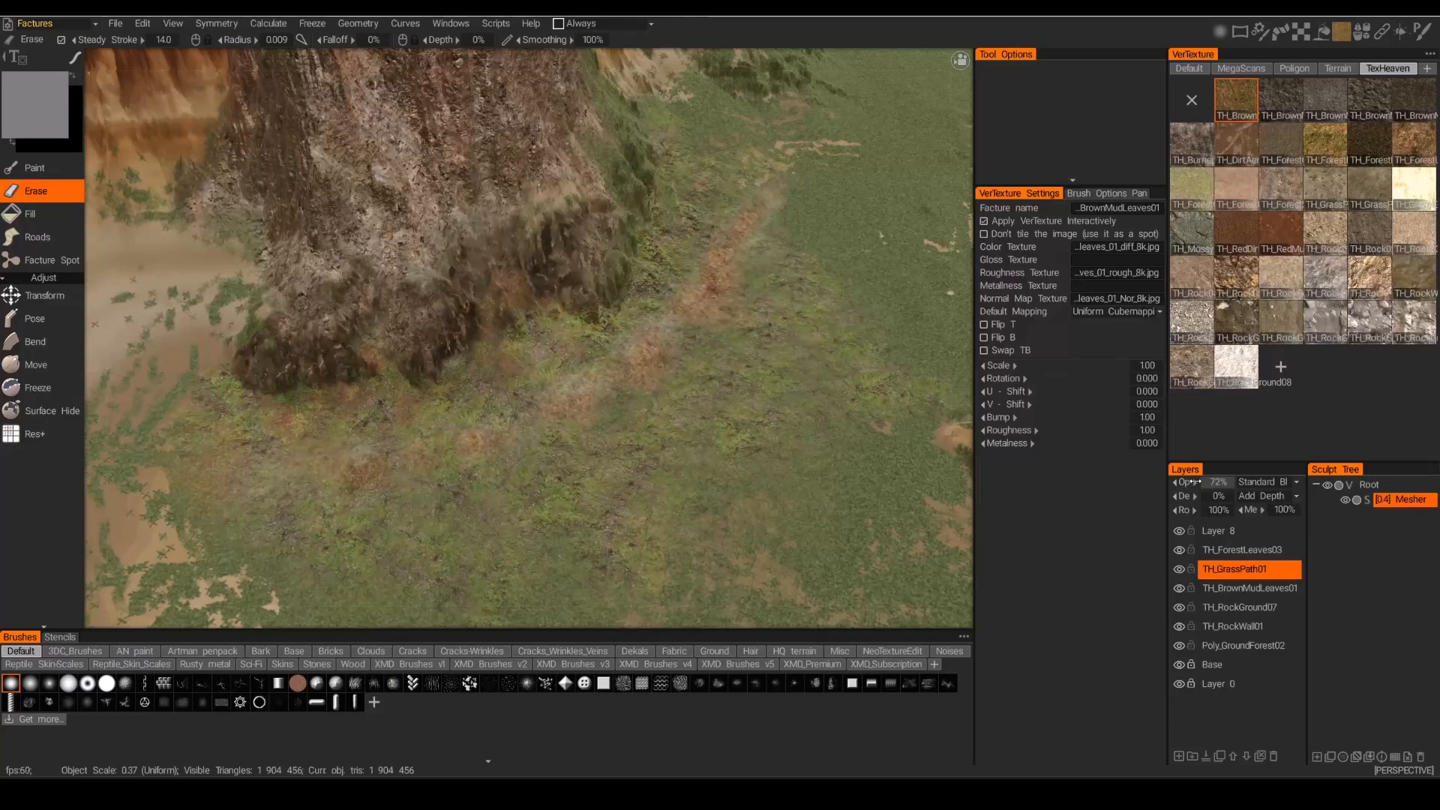
pyautogui.click(1235, 554)
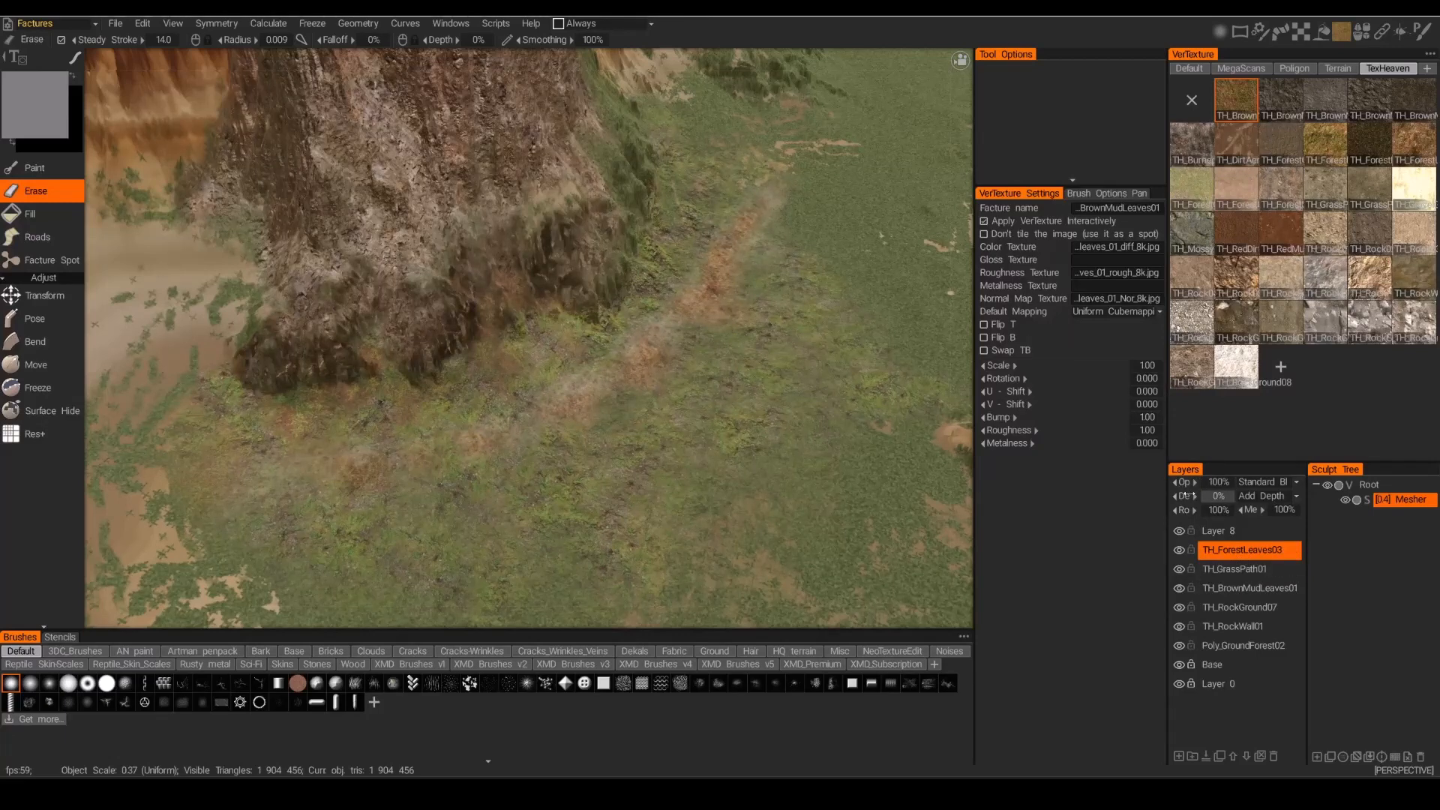
pyautogui.moveTo(1168, 484)
pyautogui.mouseDown()
pyautogui.moveTo(1074, 488)
pyautogui.moveTo(1153, 489)
pyautogui.mouseUp()
pyautogui.moveTo(1234, 481); pyautogui.dragTo(1237, 482)
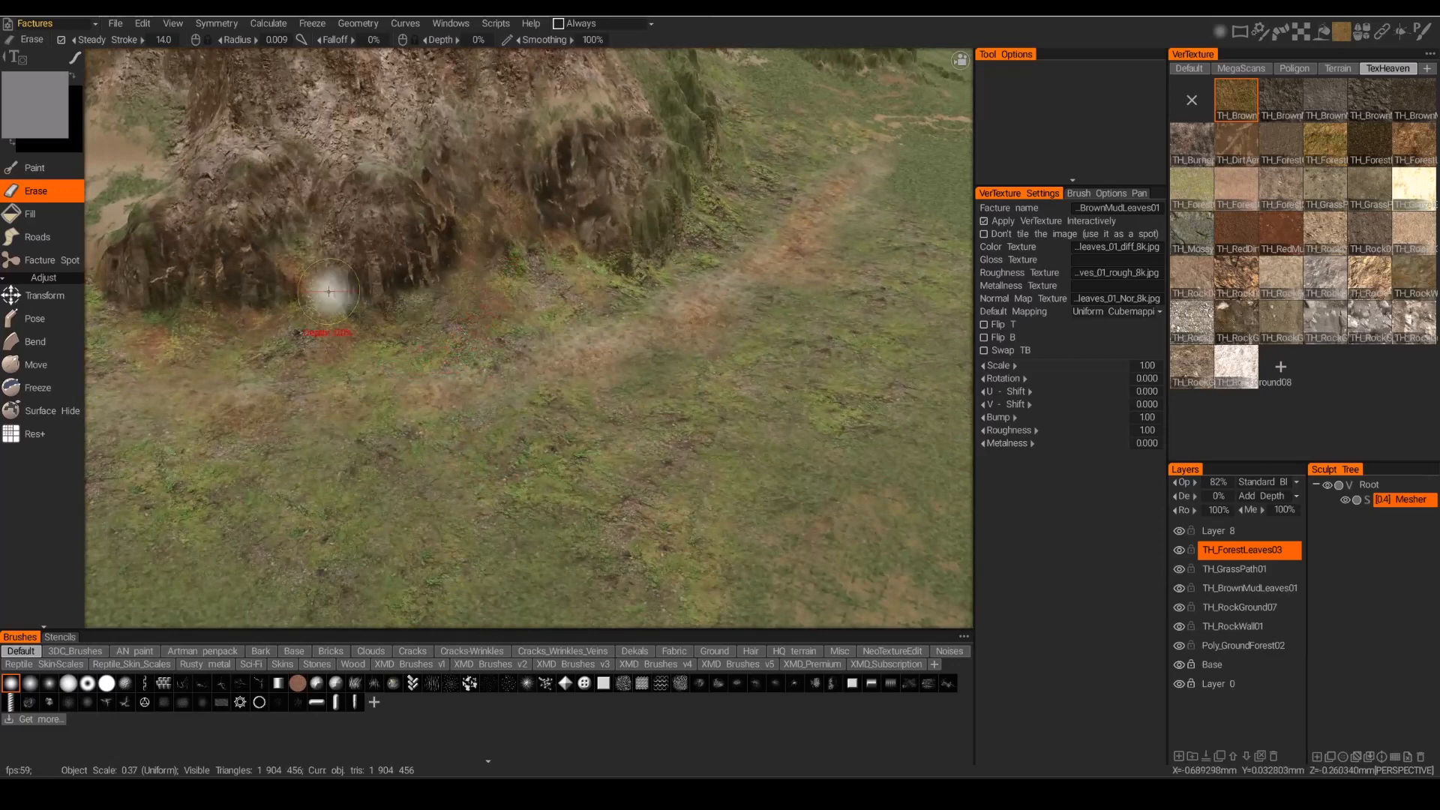
# Choose the Poly_GroundForest05 VerTexture from the Poligon set and rename Layer 8 to Poly_GroundForest05.
pyautogui.click(1295, 68)
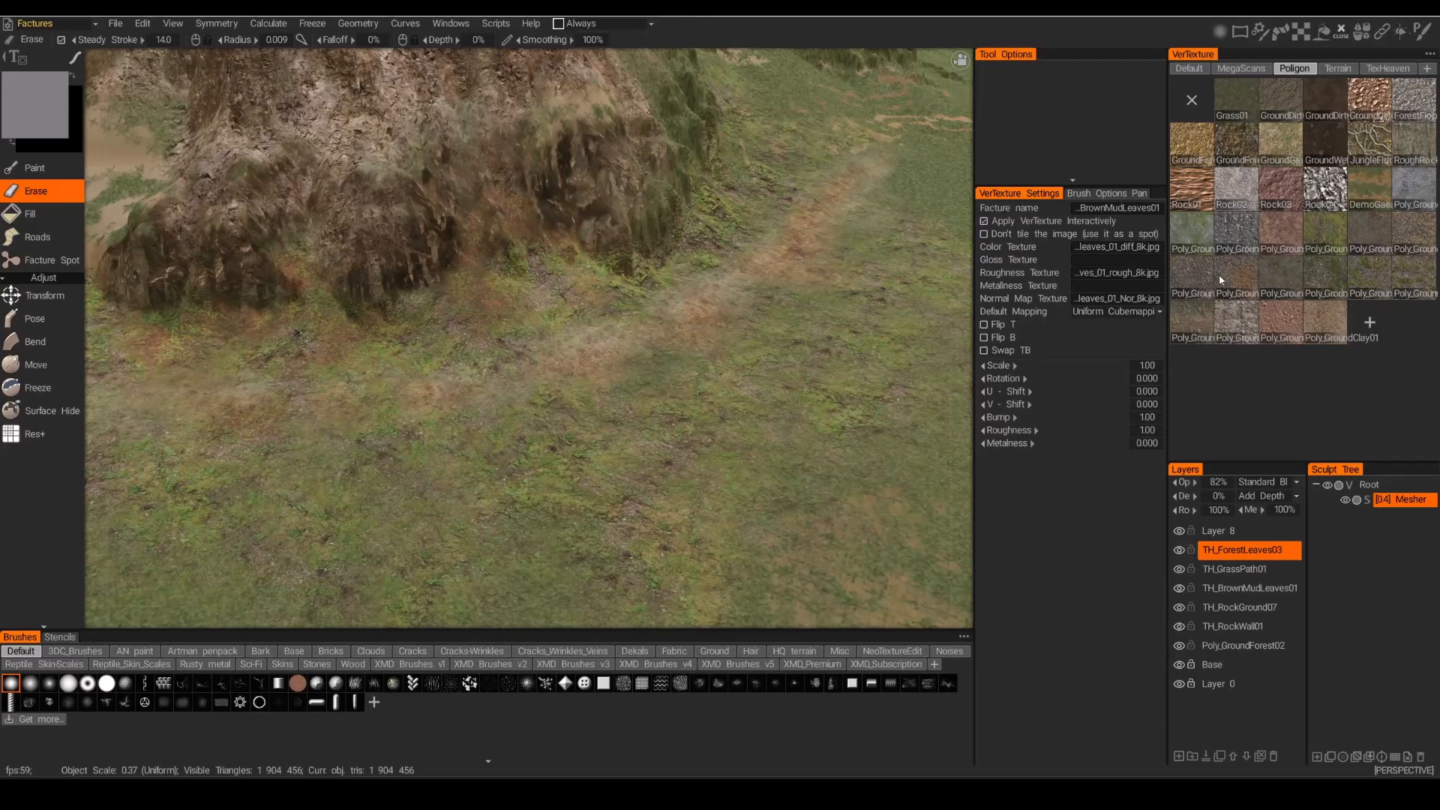
pyautogui.click(1193, 275)
pyautogui.click(1236, 532)
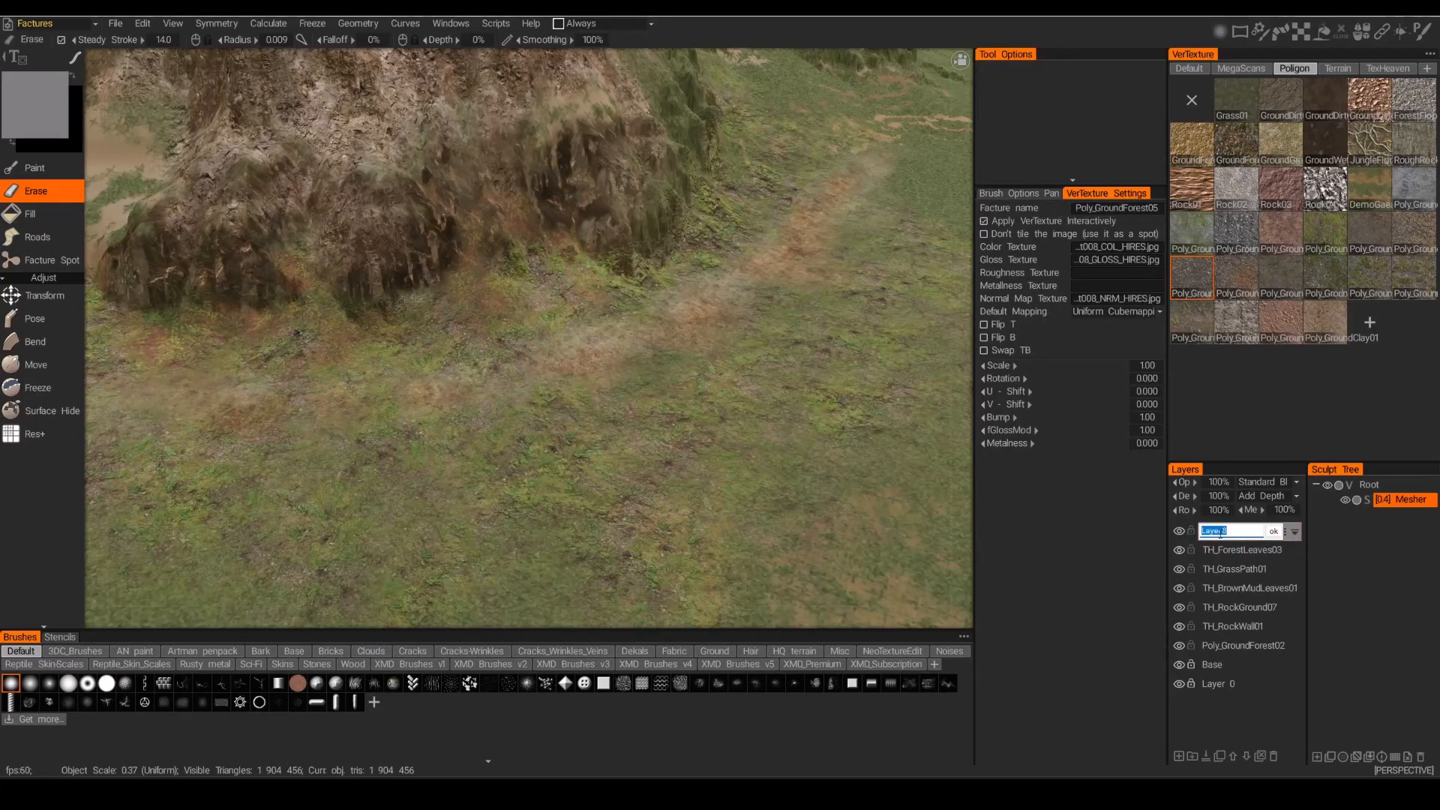
pyautogui.press('Return')
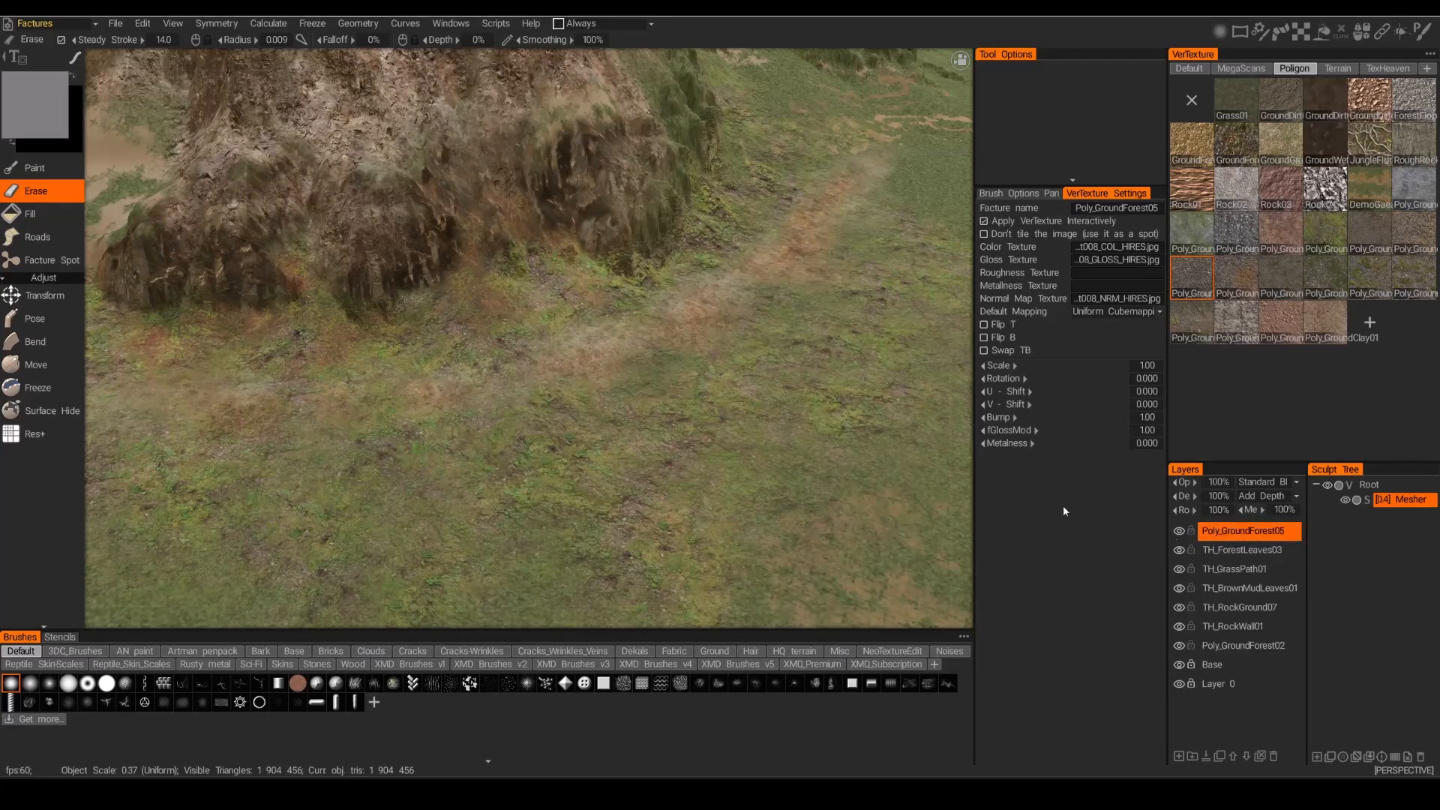
# Choose the Poly_GroundForestMoss01 VerTexture and rename Layer 9 to Poly_GroundForestMoss01.
pyautogui.moveTo(306, 335)
pyautogui.keyDown('alt'); pyautogui.mouseDown()
pyautogui.moveTo(340, 336)
pyautogui.moveTo(435, 387)
pyautogui.moveTo(434, 331)
pyautogui.mouseUp(); pyautogui.keyUp('alt')
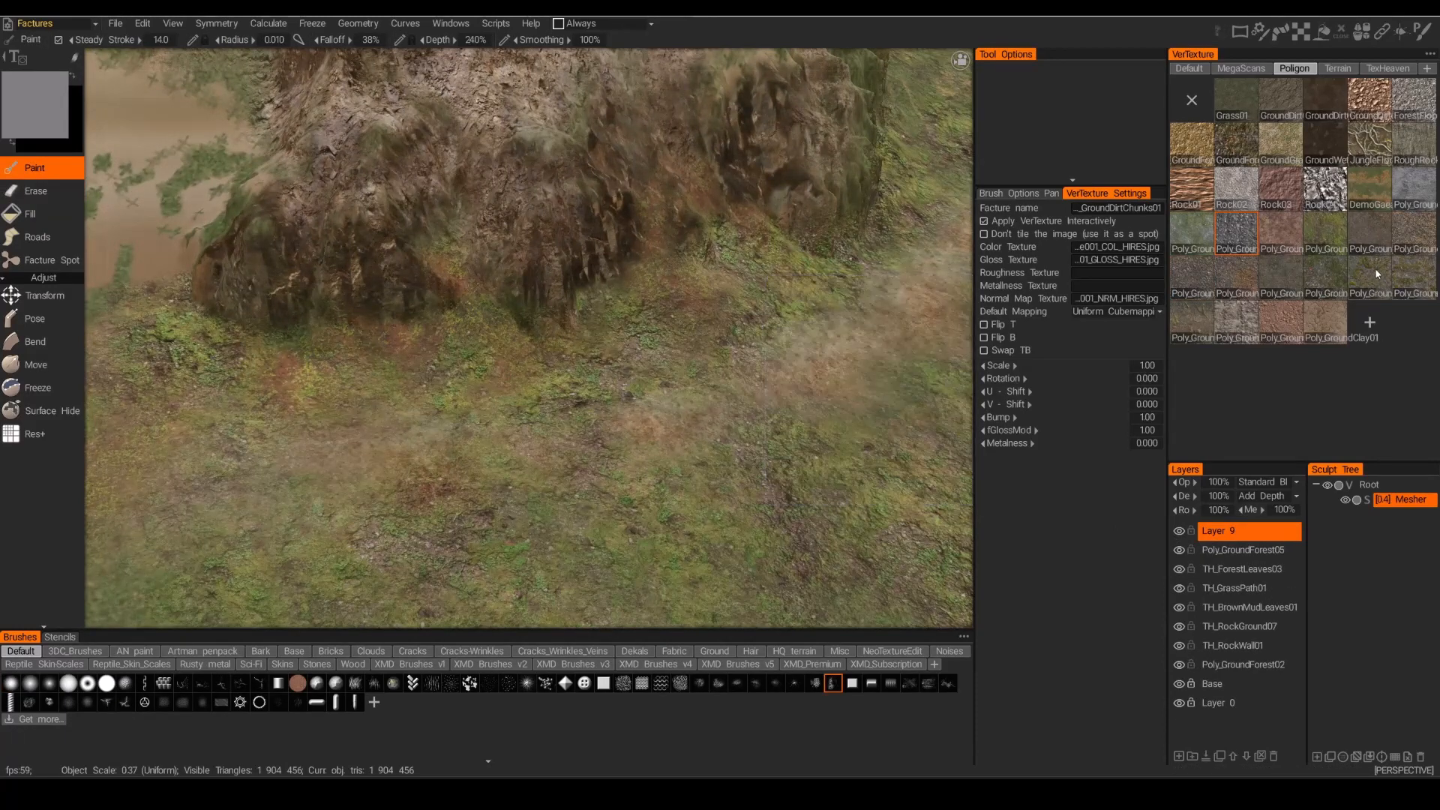
pyautogui.click(1374, 276)
pyautogui.doubleClick(1227, 531)
pyautogui.write('Poly_GroundForestMoss01')
pyautogui.press('Return')
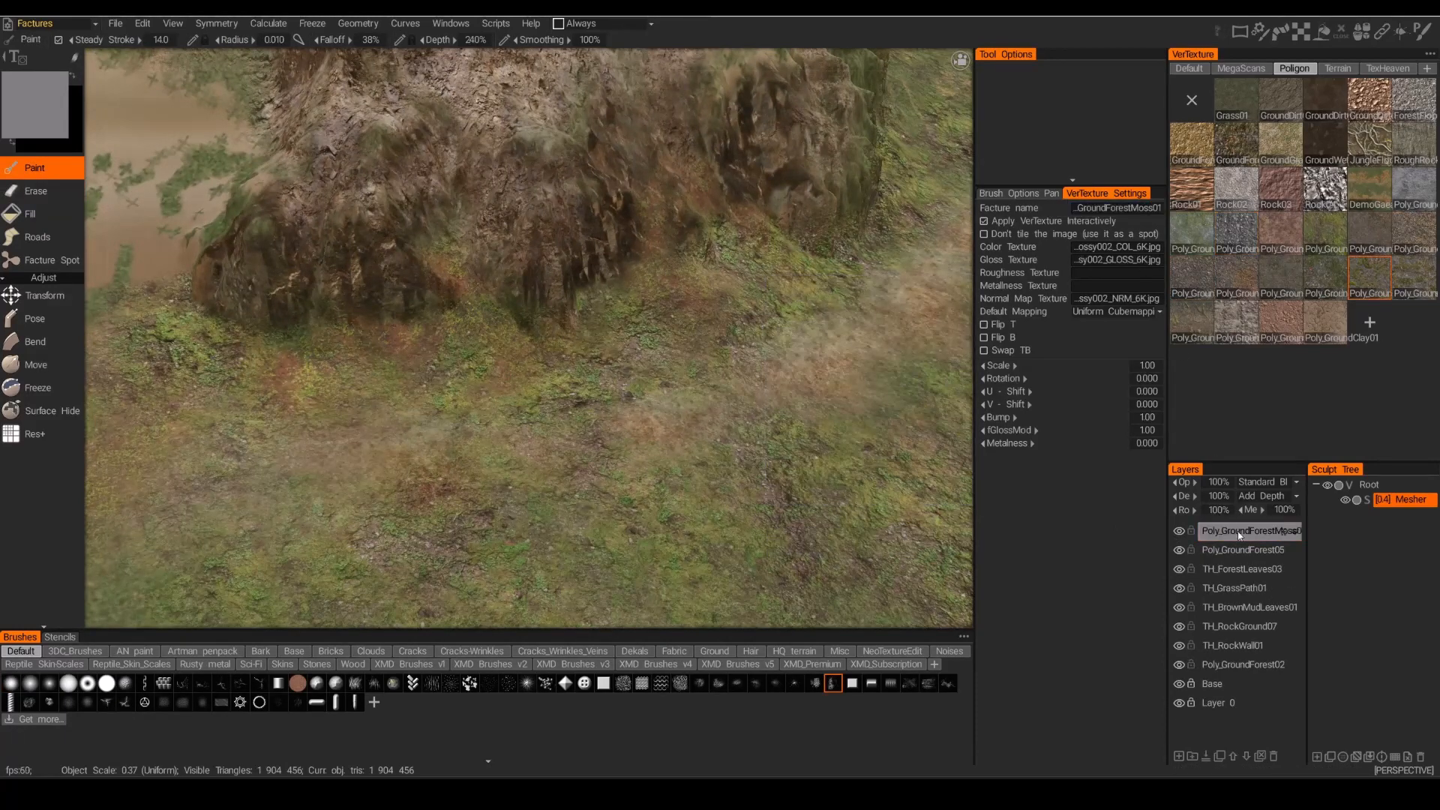
# Smooth the edge of the Poly_GroundForestMoss02 patch at the cliff foot with a brush of radius 0.007.
pyautogui.moveTo(379, 380)
pyautogui.keyDown('alt'); pyautogui.mouseDown()
pyautogui.moveTo(450, 312)
pyautogui.moveTo(399, 348)
pyautogui.moveTo(427, 286)
pyautogui.moveTo(395, 272)
pyautogui.mouseUp(); pyautogui.keyUp('alt')
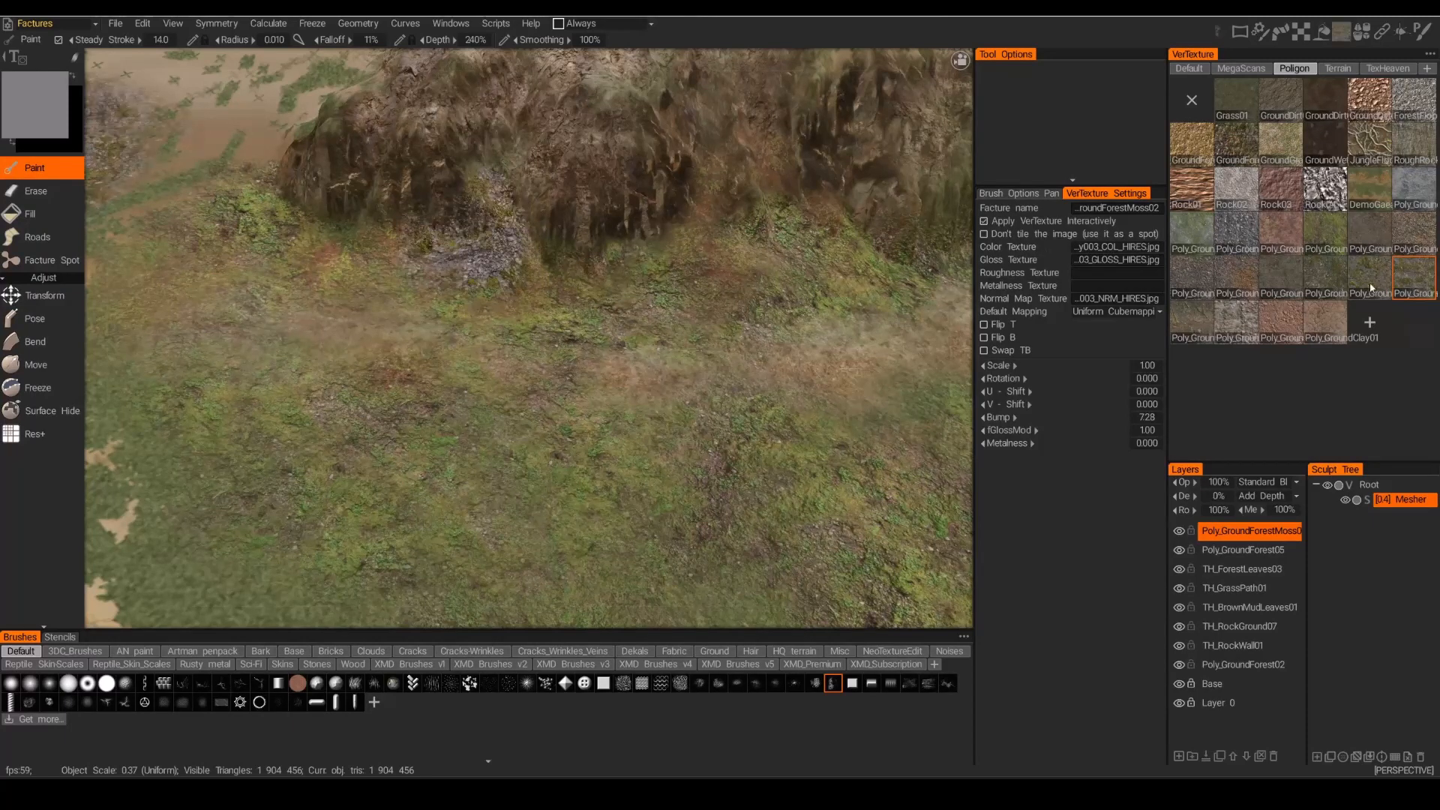
pyautogui.keyDown('alt'); pyautogui.moveTo(544, 261); pyautogui.dragTo(515, 285); pyautogui.keyUp('alt')
pyautogui.keyDown('alt'); pyautogui.moveTo(515, 285); pyautogui.dragTo(569, 327, button='right'); pyautogui.keyUp('alt')
pyautogui.keyDown('alt'); pyautogui.moveTo(569, 328); pyautogui.dragTo(583, 324, button='middle'); pyautogui.keyUp('alt')
pyautogui.keyDown('alt'); pyautogui.moveTo(584, 324); pyautogui.dragTo(603, 330); pyautogui.keyUp('alt')
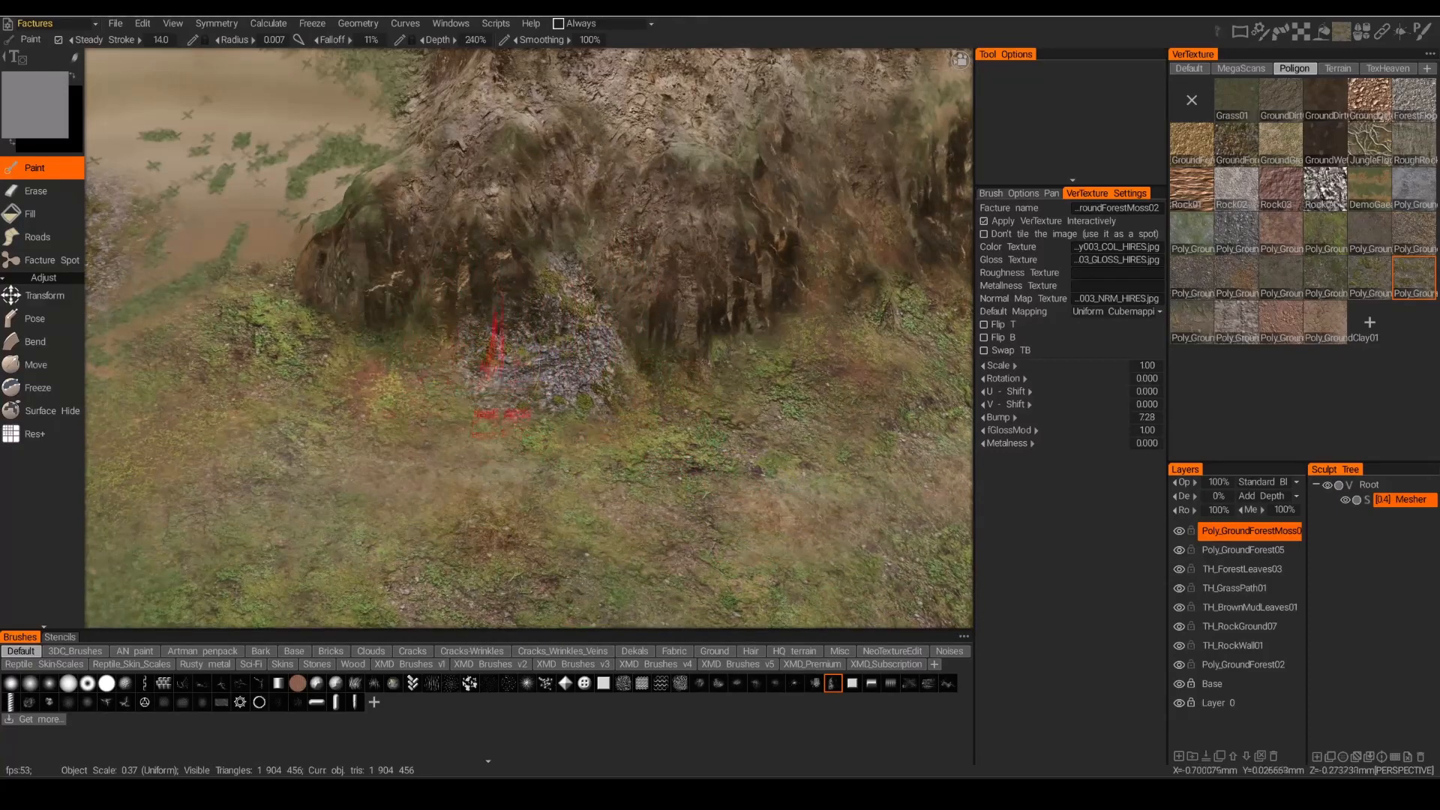
pyautogui.moveTo(504, 347)
pyautogui.keyDown('shift'); pyautogui.mouseDown()
pyautogui.moveTo(472, 331)
pyautogui.moveTo(451, 348)
pyautogui.moveTo(482, 378)
pyautogui.moveTo(540, 398)
pyautogui.moveTo(600, 396)
pyautogui.moveTo(550, 248)
pyautogui.moveTo(575, 244)
pyautogui.moveTo(460, 322)
pyautogui.moveTo(462, 351)
pyautogui.mouseUp(); pyautogui.keyUp('shift')
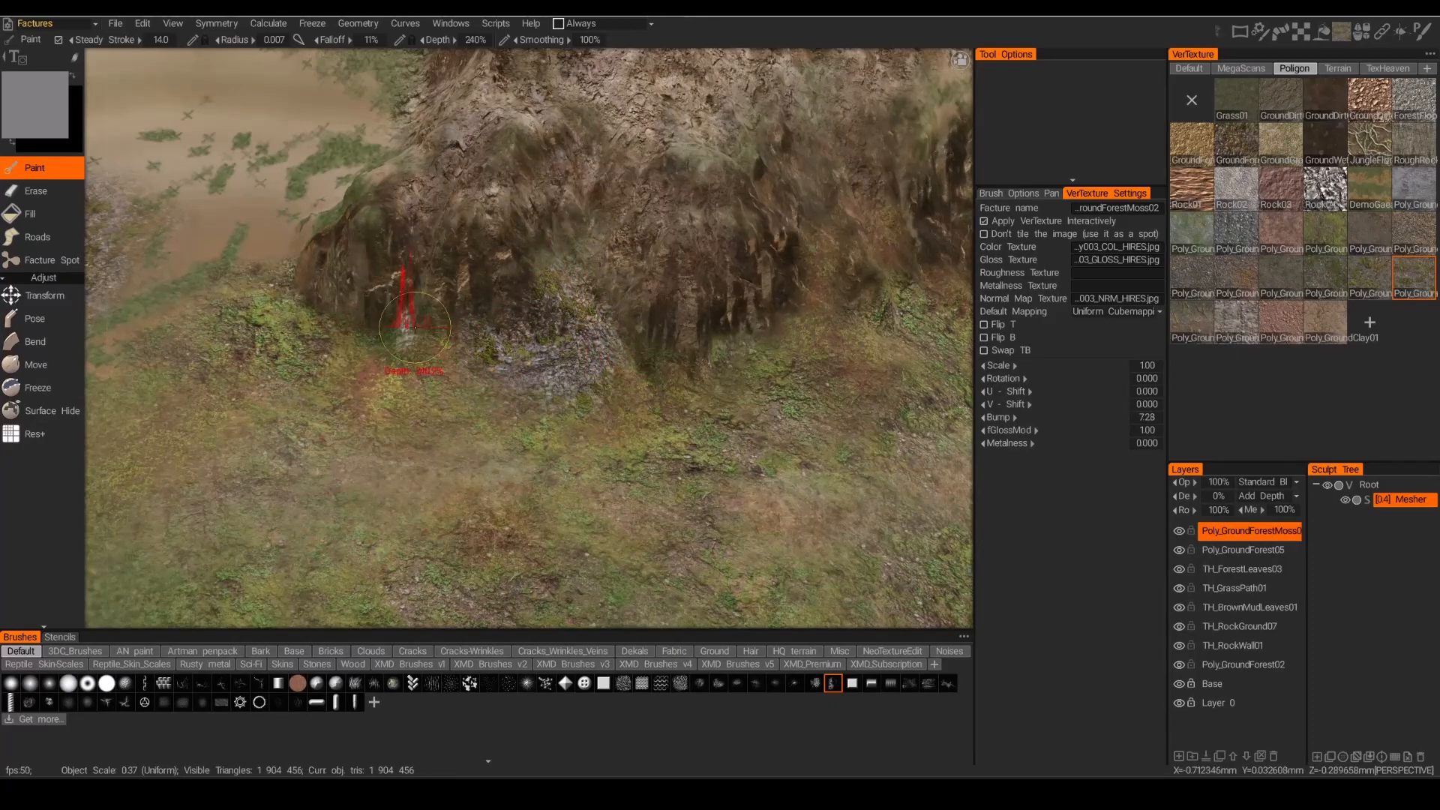
# Set the depth of the Poly_GroundForestMoss01 layer to 100%.
pyautogui.keyDown('alt'); pyautogui.moveTo(637, 403); pyautogui.dragTo(570, 405); pyautogui.keyUp('alt')
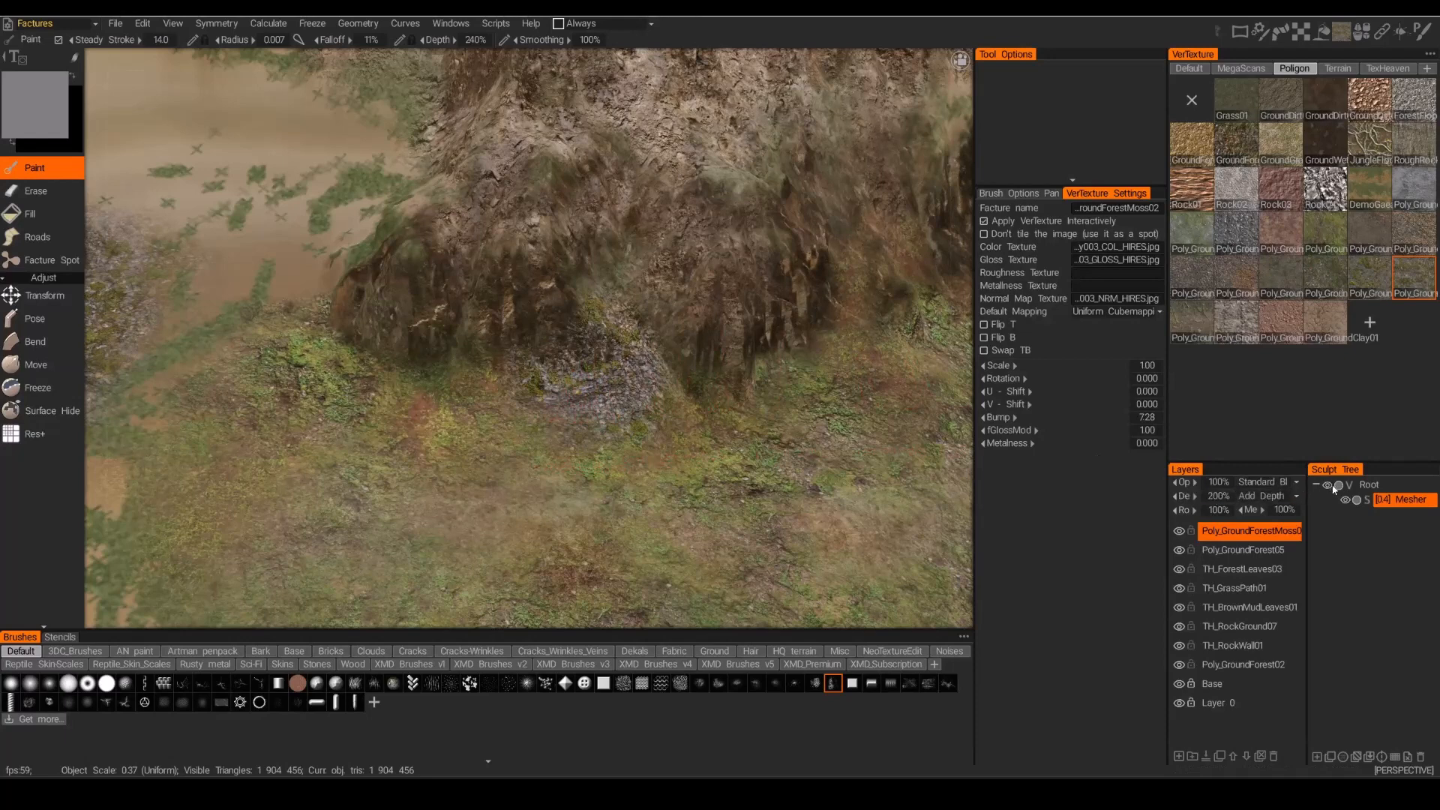
pyautogui.click(1223, 496)
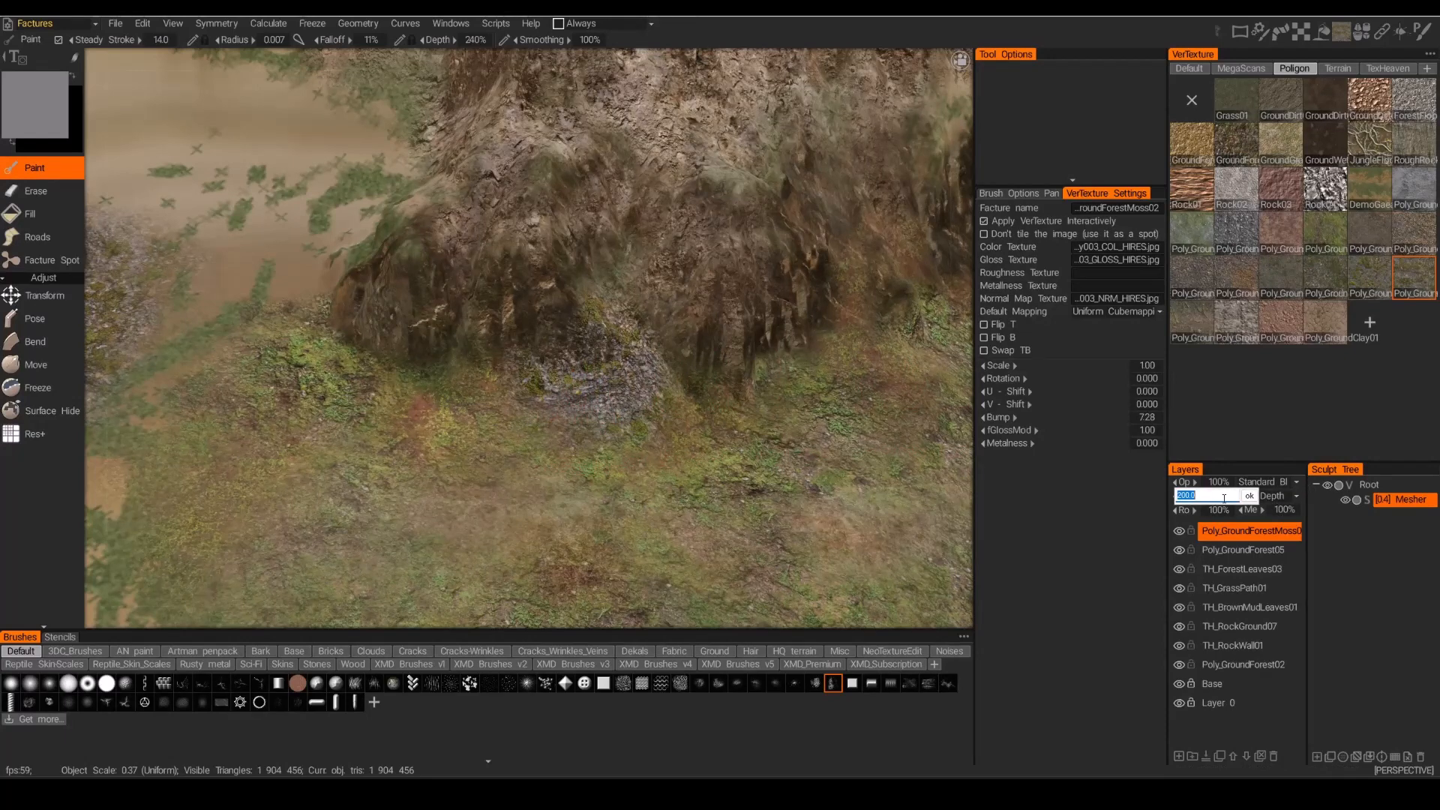
pyautogui.press('Return')
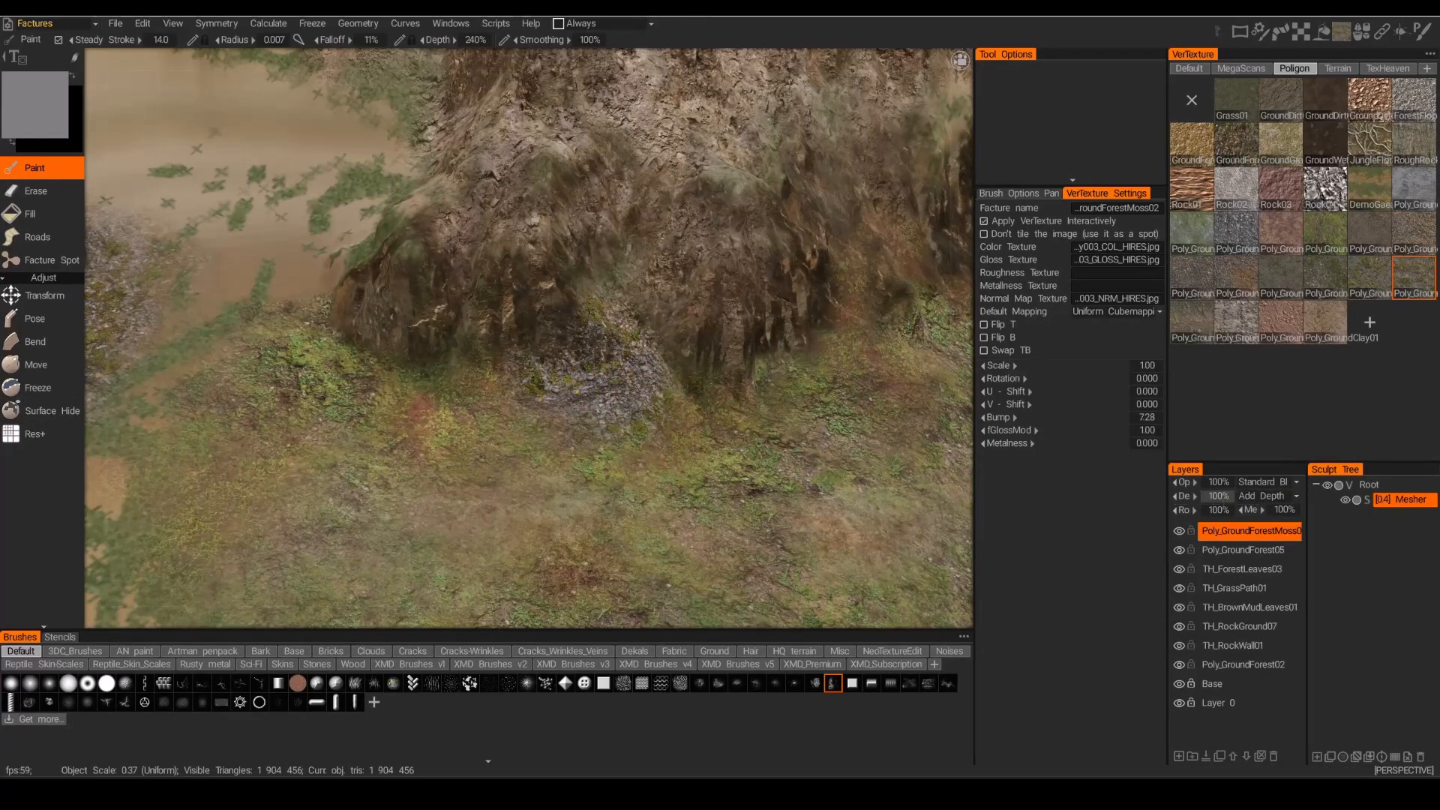
# Paint more Poly_GroundForestMoss02 into the crevice beside the mossy patch at the cliff foot, with a brush radius of 0.006.
pyautogui.moveTo(689, 388)
pyautogui.keyDown('alt'); pyautogui.mouseDown()
pyautogui.moveTo(665, 389)
pyautogui.moveTo(553, 290)
pyautogui.moveTo(575, 265)
pyautogui.mouseUp(); pyautogui.keyUp('alt')
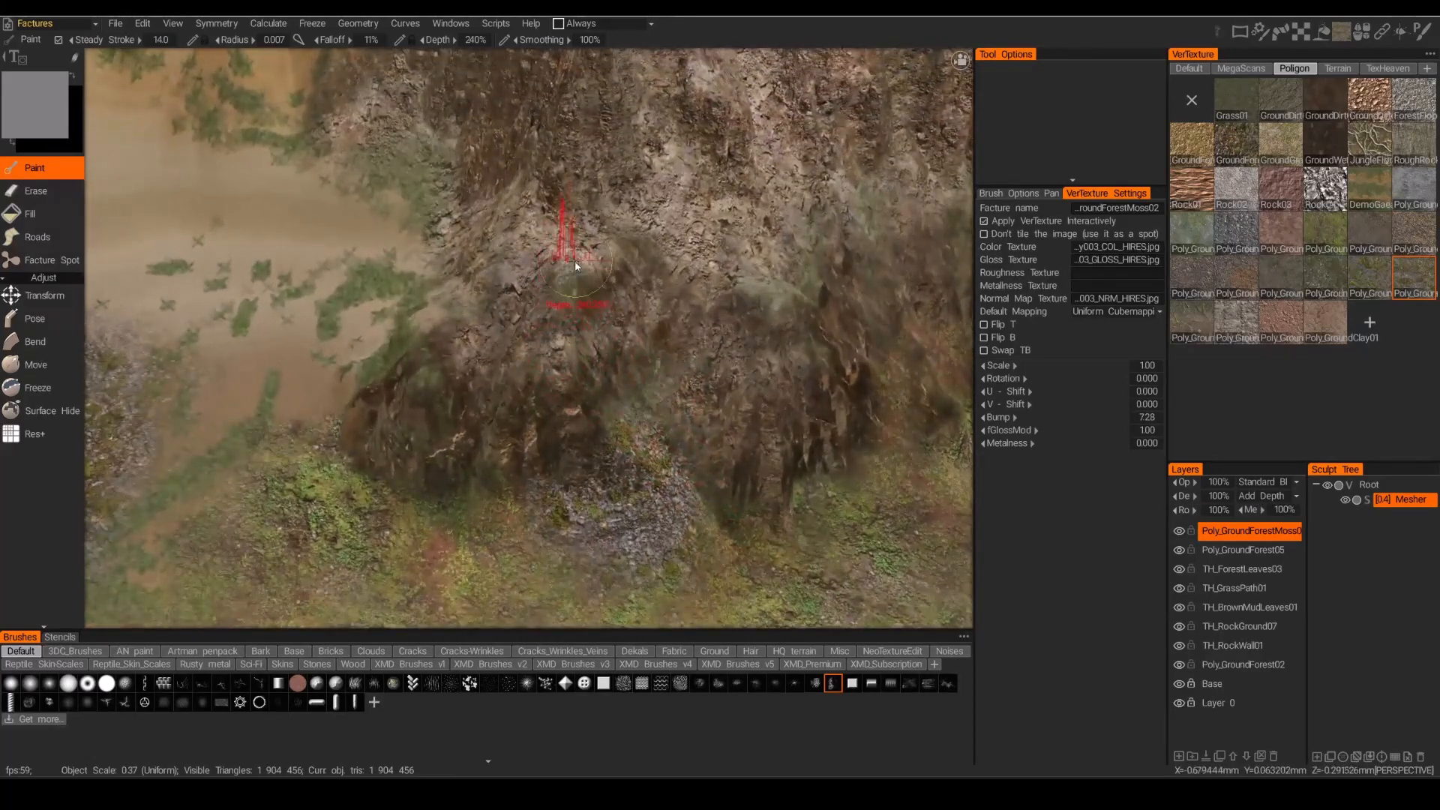
pyautogui.moveTo(575, 262); pyautogui.dragTo(595, 266, button='right')
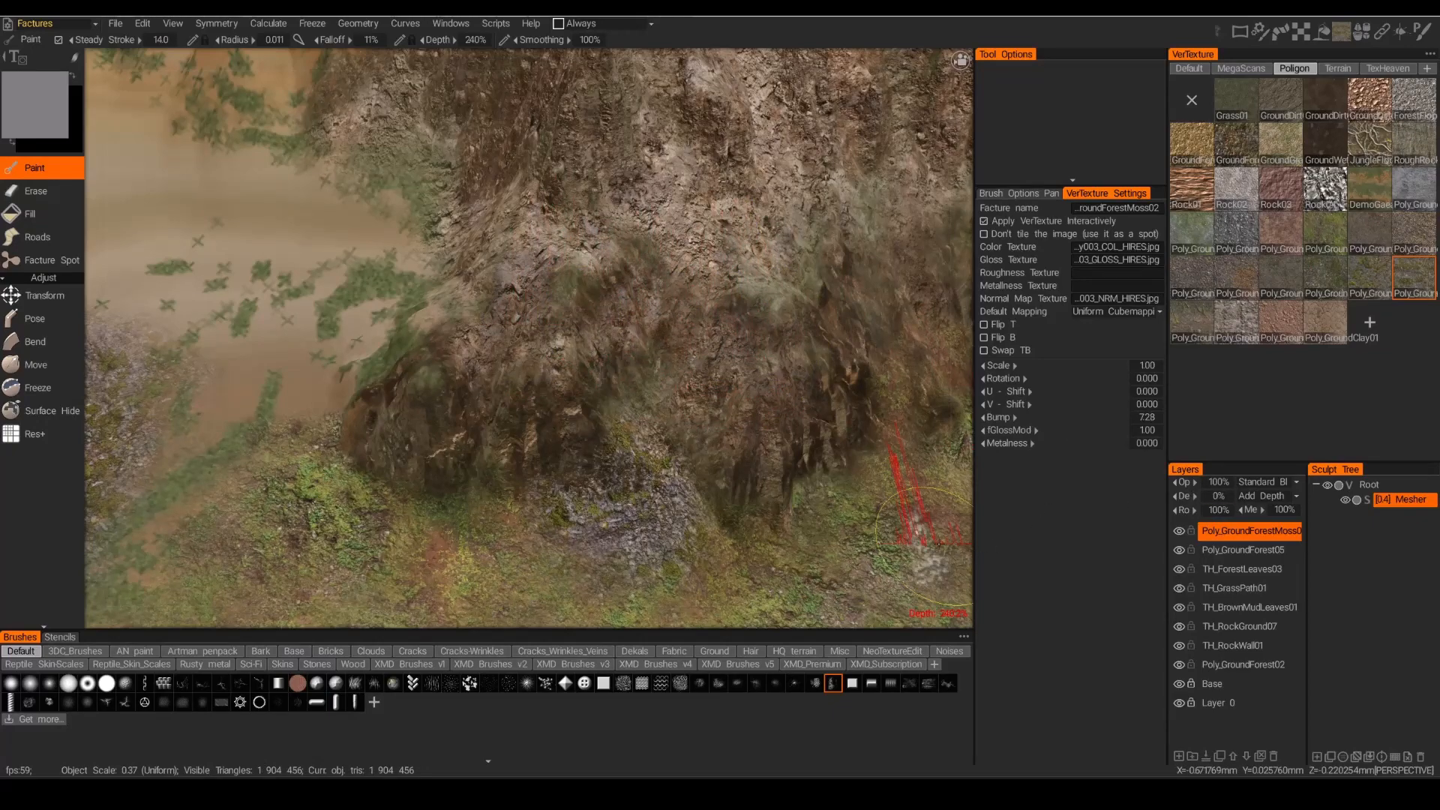
pyautogui.keyDown('alt'); pyautogui.moveTo(906, 499); pyautogui.dragTo(509, 517); pyautogui.keyUp('alt')
pyautogui.moveTo(509, 517)
pyautogui.keyDown('alt'); pyautogui.mouseDown(button='middle')
pyautogui.moveTo(458, 499)
pyautogui.moveTo(486, 499)
pyautogui.mouseUp(button='middle'); pyautogui.keyUp('alt')
pyautogui.keyDown('alt'); pyautogui.moveTo(786, 223); pyautogui.dragTo(793, 230, button='middle'); pyautogui.keyUp('alt')
pyautogui.scroll(1, 794, 230)
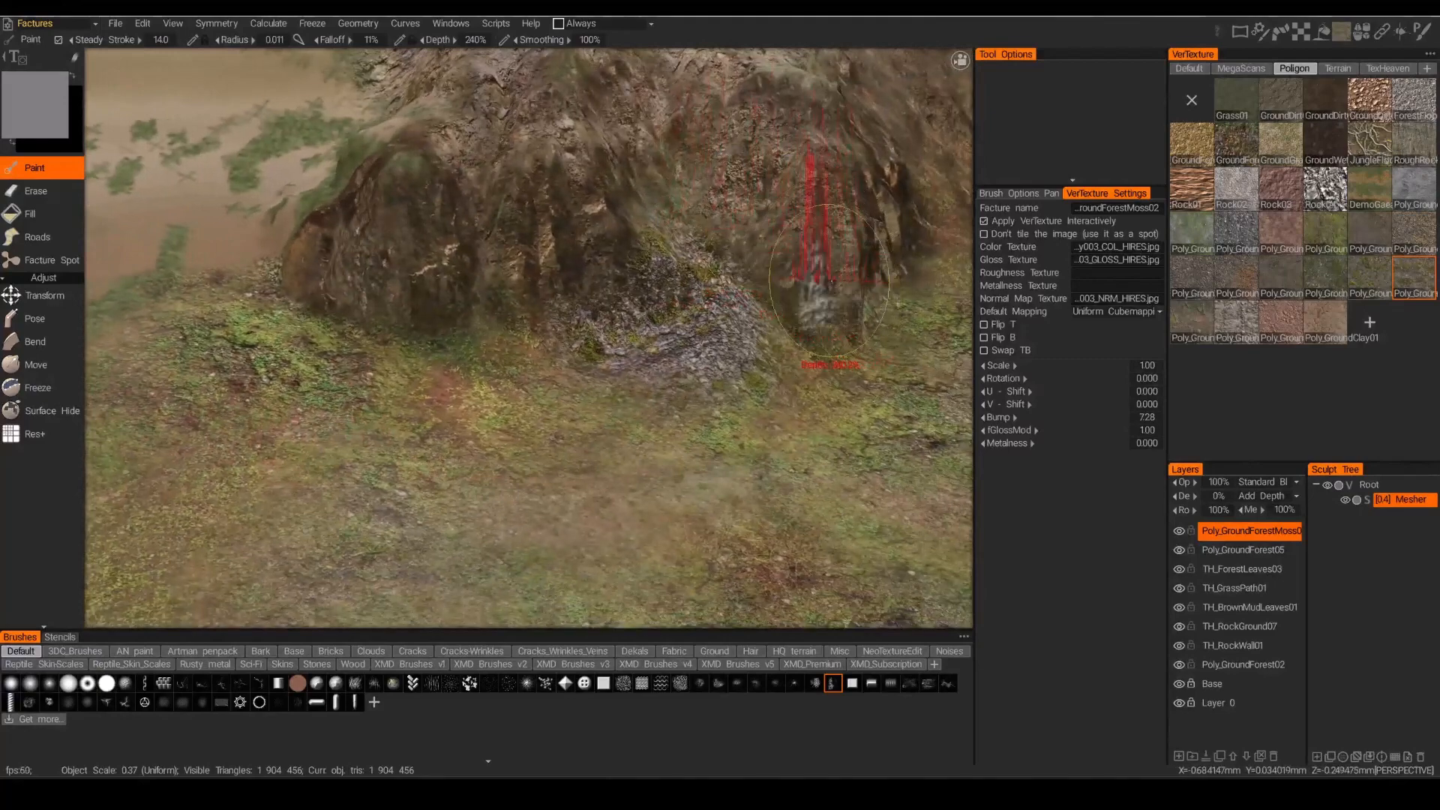
pyautogui.scroll(2, 504, 326)
pyautogui.moveTo(515, 321); pyautogui.dragTo(472, 323, button='right')
pyautogui.moveTo(491, 315)
pyautogui.mouseDown()
pyautogui.moveTo(495, 331)
pyautogui.moveTo(466, 321)
pyautogui.moveTo(510, 303)
pyautogui.moveTo(517, 318)
pyautogui.moveTo(498, 299)
pyautogui.moveTo(506, 264)
pyautogui.moveTo(483, 283)
pyautogui.mouseUp()
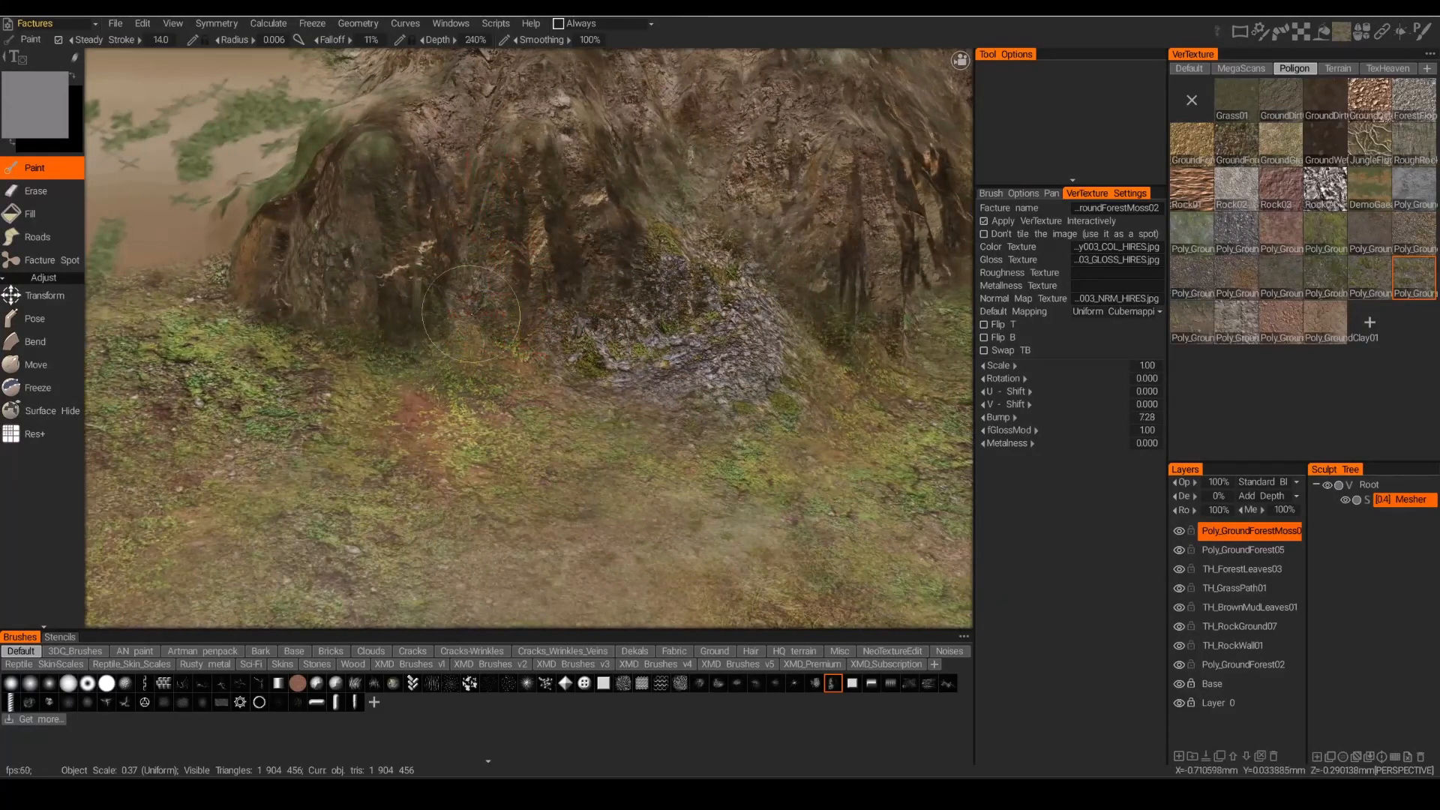
# Paint Poly_GroundForestMoss02 at the foot of the next hollow near the path, using radius 0.007 and depth 426%.
pyautogui.moveTo(472, 334)
pyautogui.mouseDown(button='right')
pyautogui.moveTo(454, 323)
pyautogui.moveTo(465, 359)
pyautogui.moveTo(424, 337)
pyautogui.moveTo(442, 323)
pyautogui.moveTo(417, 355)
pyautogui.mouseUp(button='right')
pyautogui.moveTo(577, 386)
pyautogui.keyDown('alt'); pyautogui.mouseDown()
pyautogui.moveTo(626, 375)
pyautogui.moveTo(526, 315)
pyautogui.moveTo(465, 232)
pyautogui.mouseUp(); pyautogui.keyUp('alt')
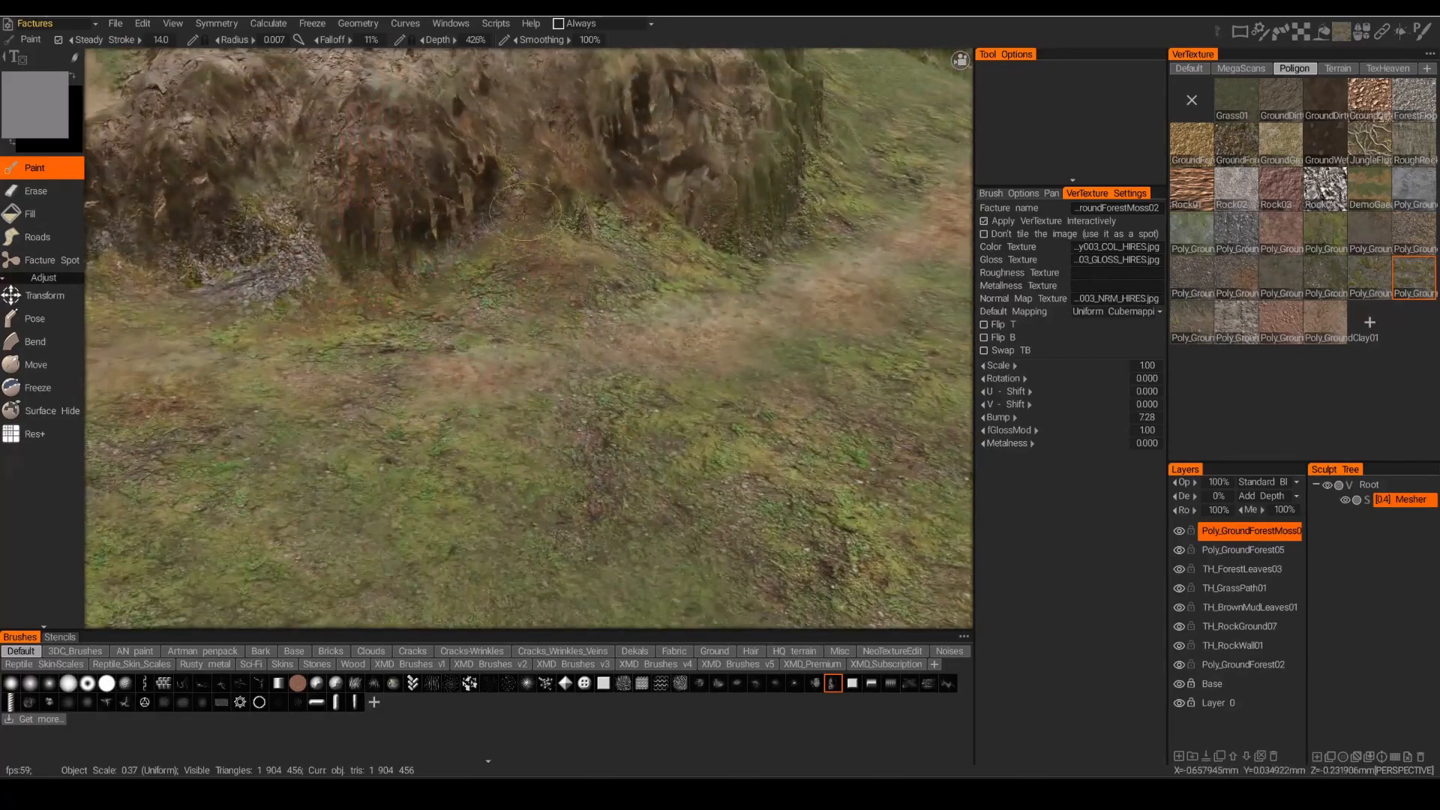
pyautogui.keyDown('alt'); pyautogui.moveTo(531, 258); pyautogui.dragTo(491, 183); pyautogui.keyUp('alt')
pyautogui.keyDown('alt'); pyautogui.moveTo(638, 304); pyautogui.dragTo(688, 283, button='right'); pyautogui.keyUp('alt')
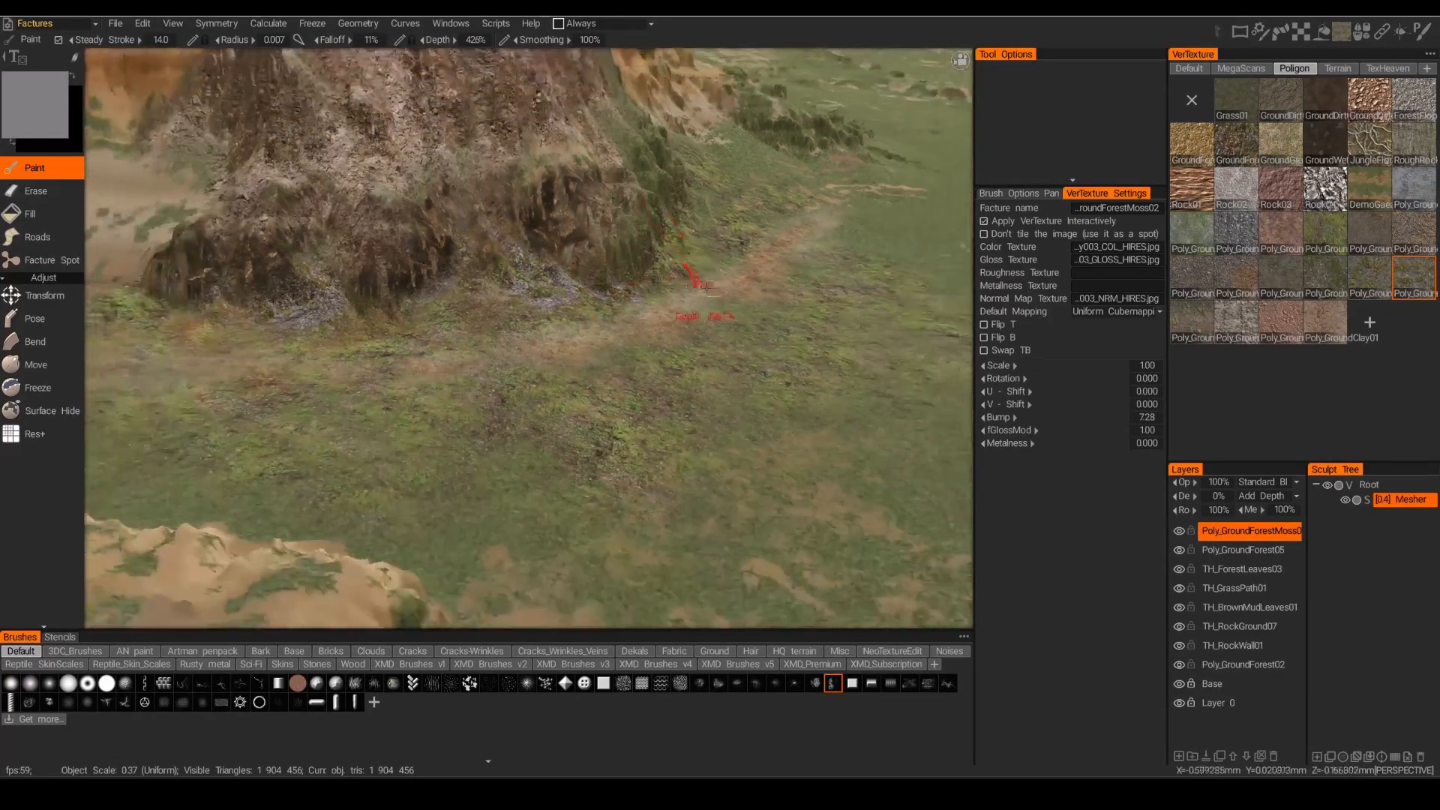
# Erase the round moss patch on the sand beside the cliff with a brush of radius 0.025.
pyautogui.keyDown('alt'); pyautogui.moveTo(688, 283); pyautogui.dragTo(637, 277); pyautogui.keyUp('alt')
pyautogui.moveTo(225, 300)
pyautogui.keyDown('alt'); pyautogui.mouseDown(button='middle')
pyautogui.moveTo(494, 423)
pyautogui.moveTo(496, 447)
pyautogui.mouseUp(button='middle'); pyautogui.keyUp('alt')
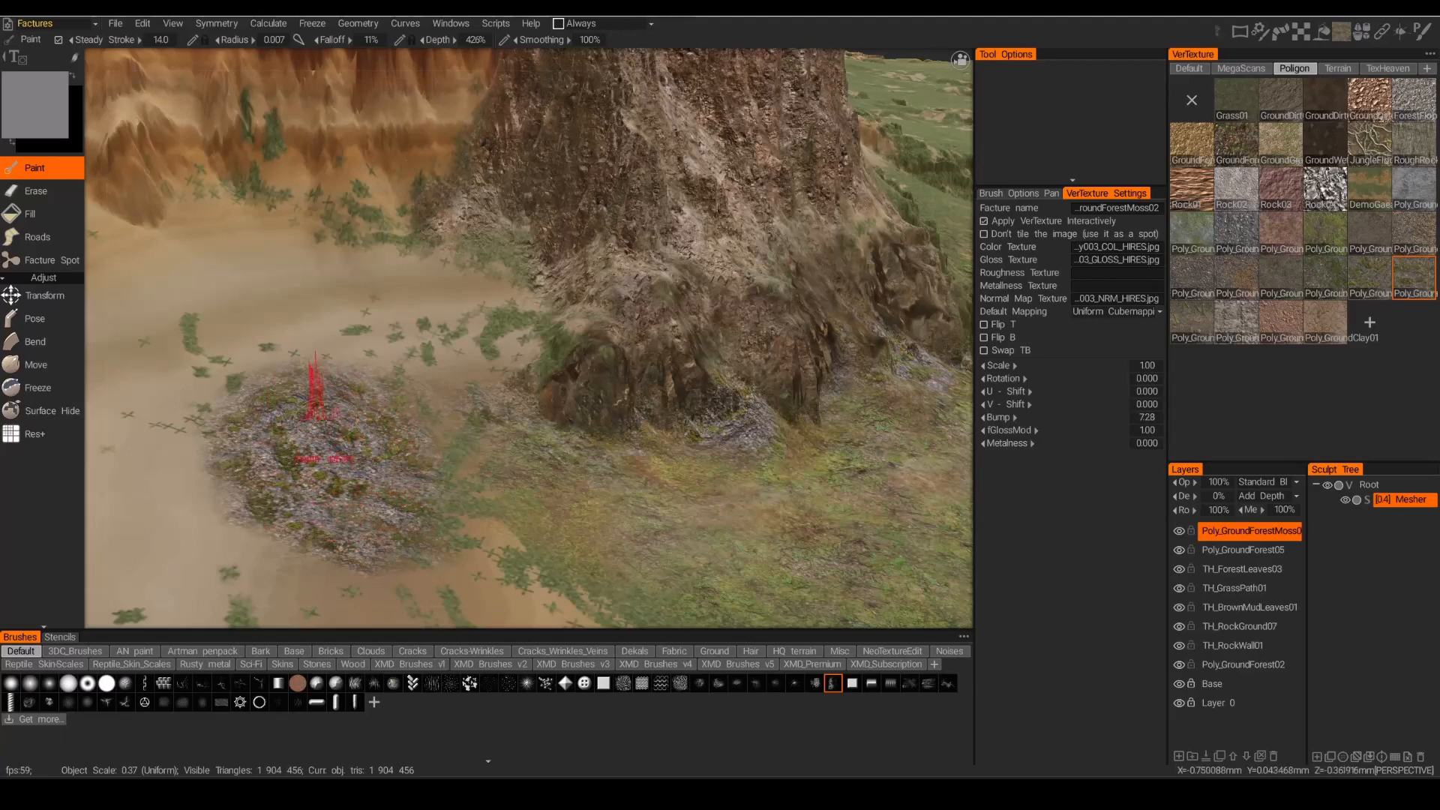
pyautogui.press('ctrl')
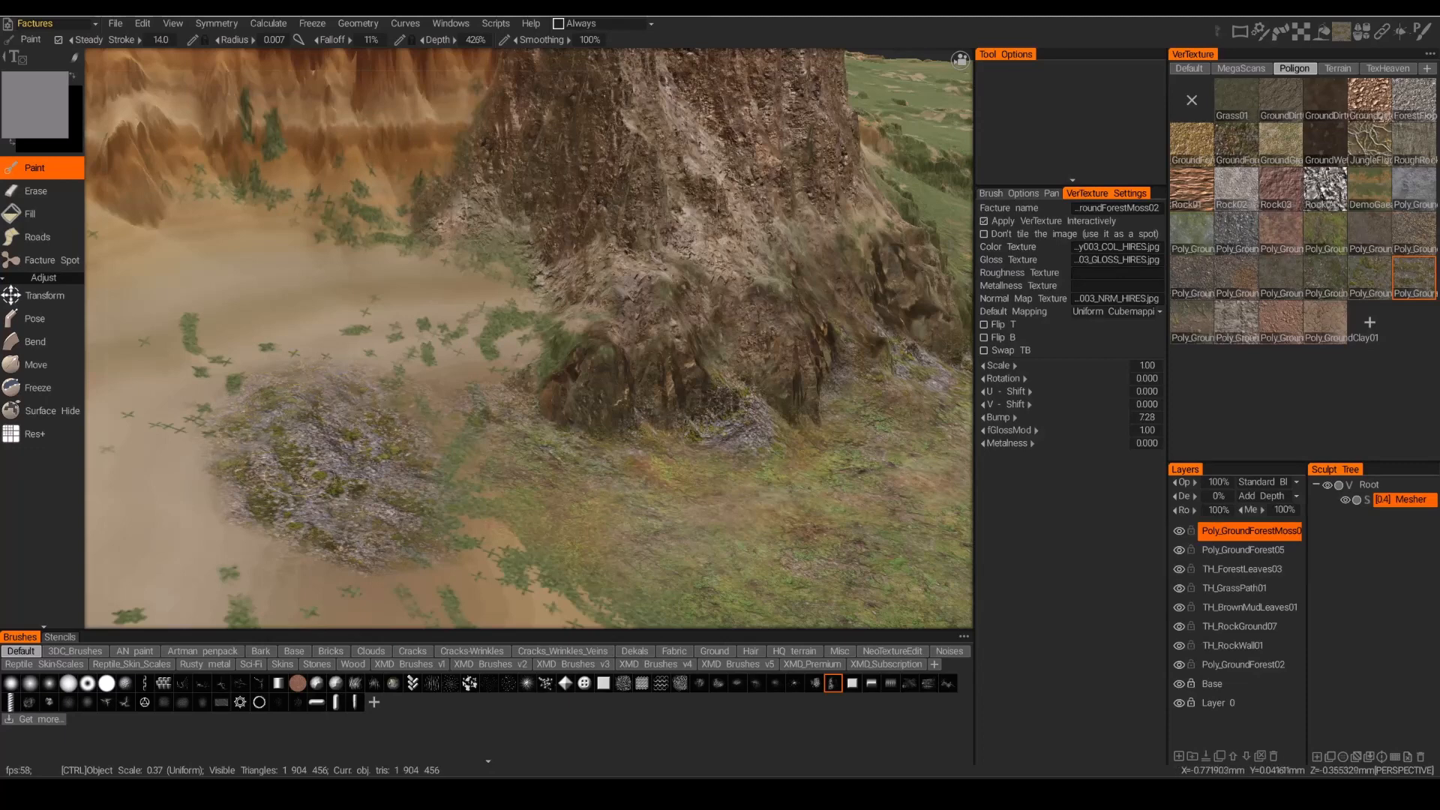
pyautogui.moveTo(272, 454); pyautogui.dragTo(294, 453, button='right')
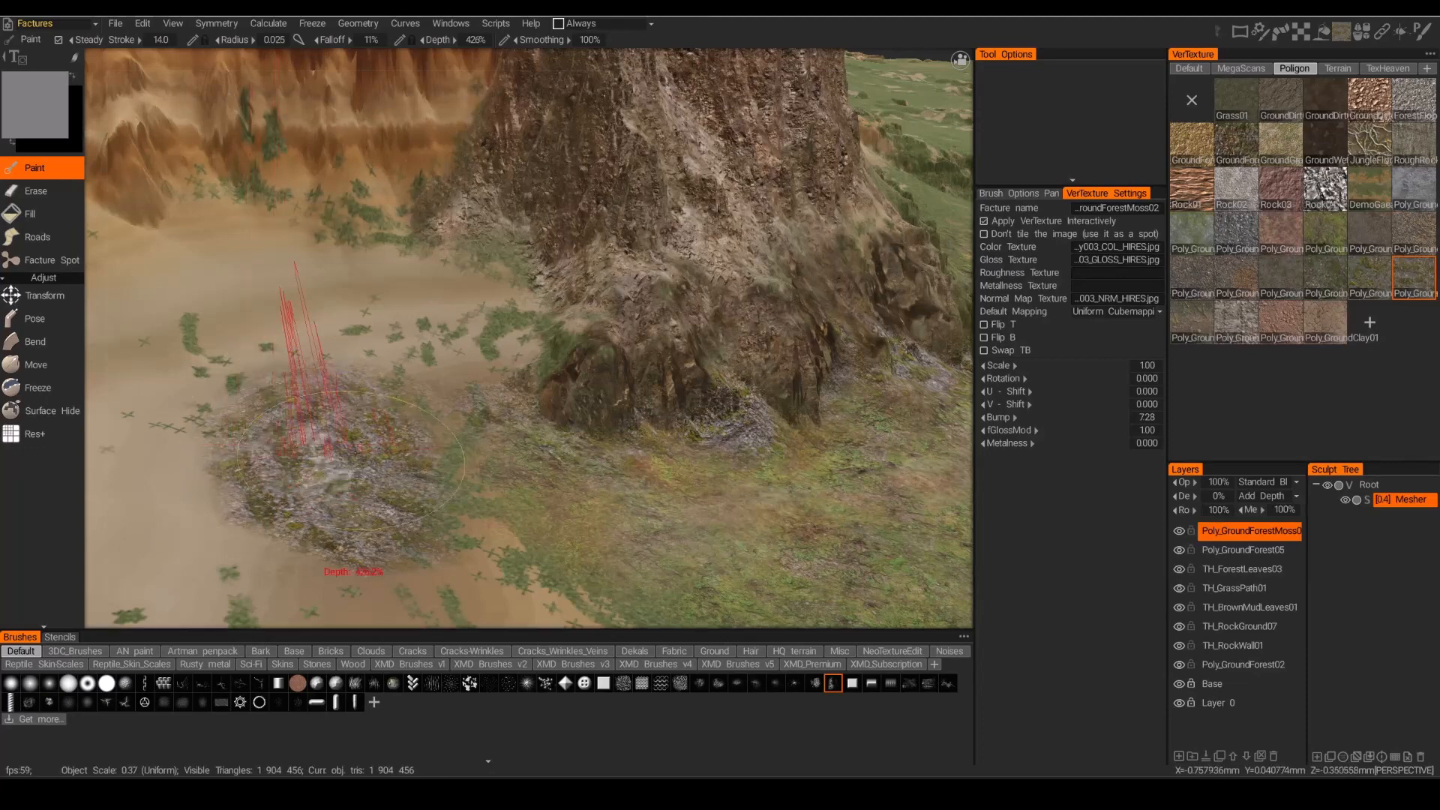
pyautogui.moveTo(291, 457)
pyautogui.keyDown('ctrl'); pyautogui.mouseDown()
pyautogui.moveTo(348, 448)
pyautogui.moveTo(352, 421)
pyautogui.moveTo(407, 534)
pyautogui.moveTo(405, 412)
pyautogui.mouseUp(); pyautogui.keyUp('ctrl')
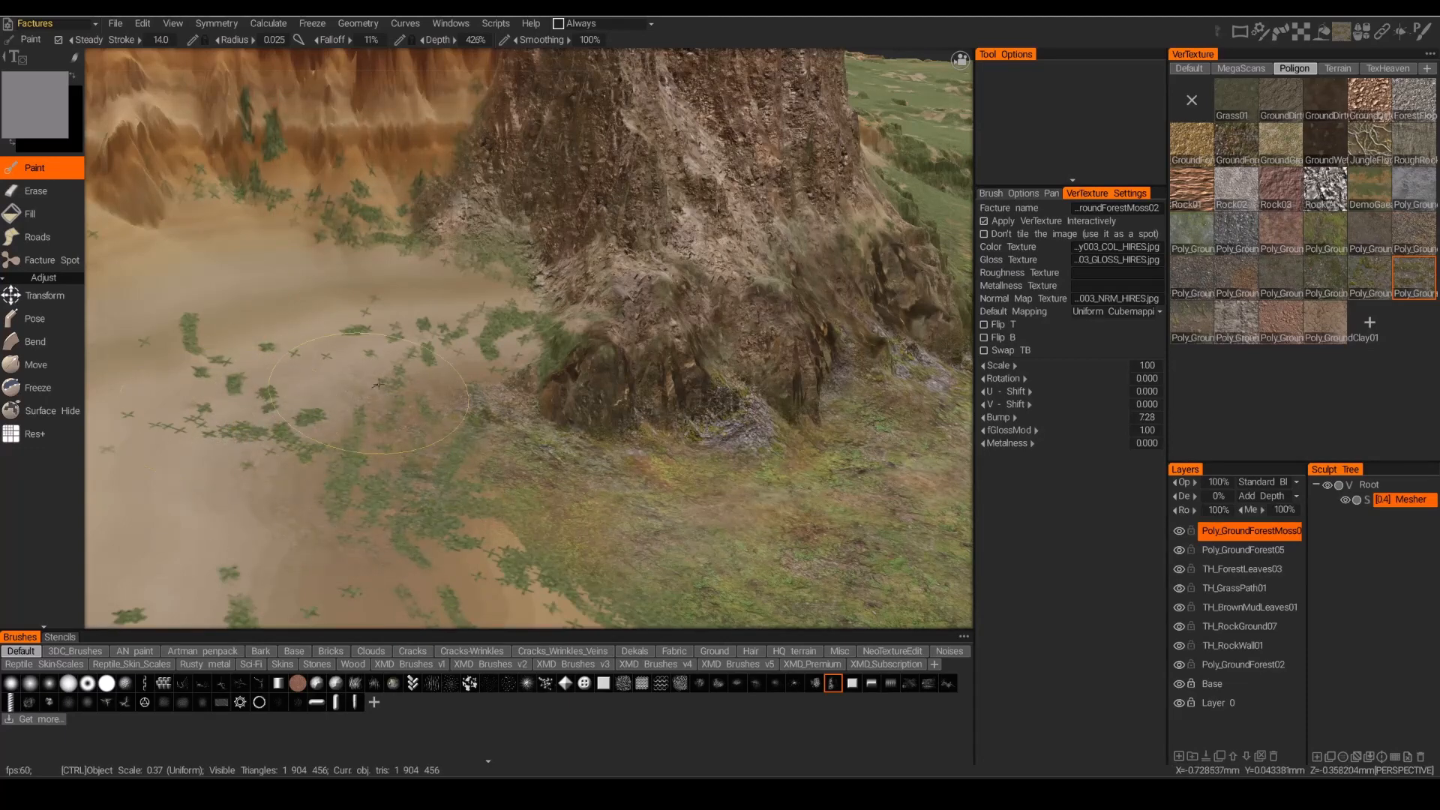
# Paint Poly_GroundForestMoss02 up the cliff's gullies with radius 0.010 and depth 142%, and set its bump to 7.72.
pyautogui.moveTo(382, 407); pyautogui.dragTo(384, 516, button='right')
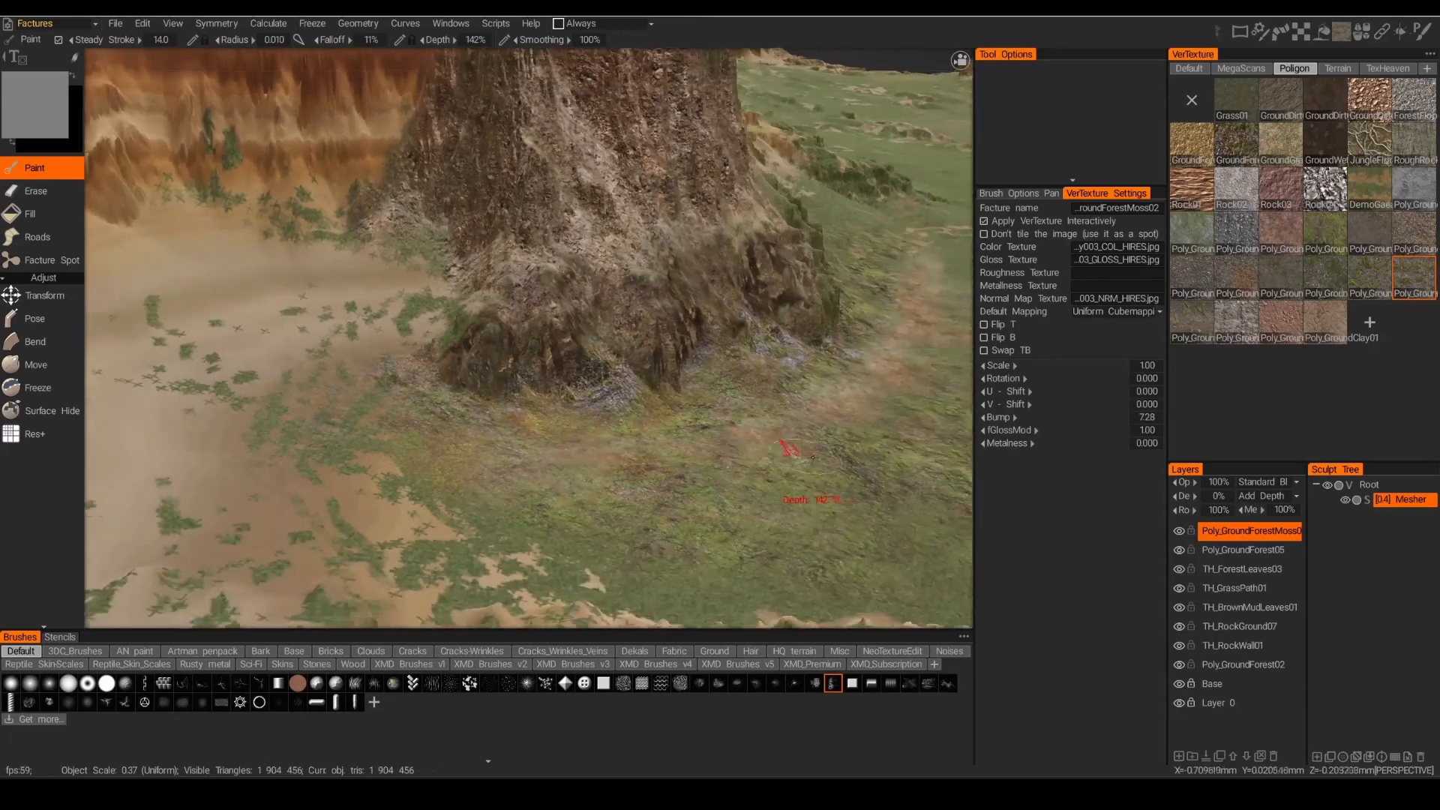
pyautogui.moveTo(812, 458)
pyautogui.keyDown('alt'); pyautogui.mouseDown()
pyautogui.moveTo(824, 465)
pyautogui.moveTo(394, 221)
pyautogui.moveTo(409, 263)
pyautogui.mouseUp(); pyautogui.keyUp('alt')
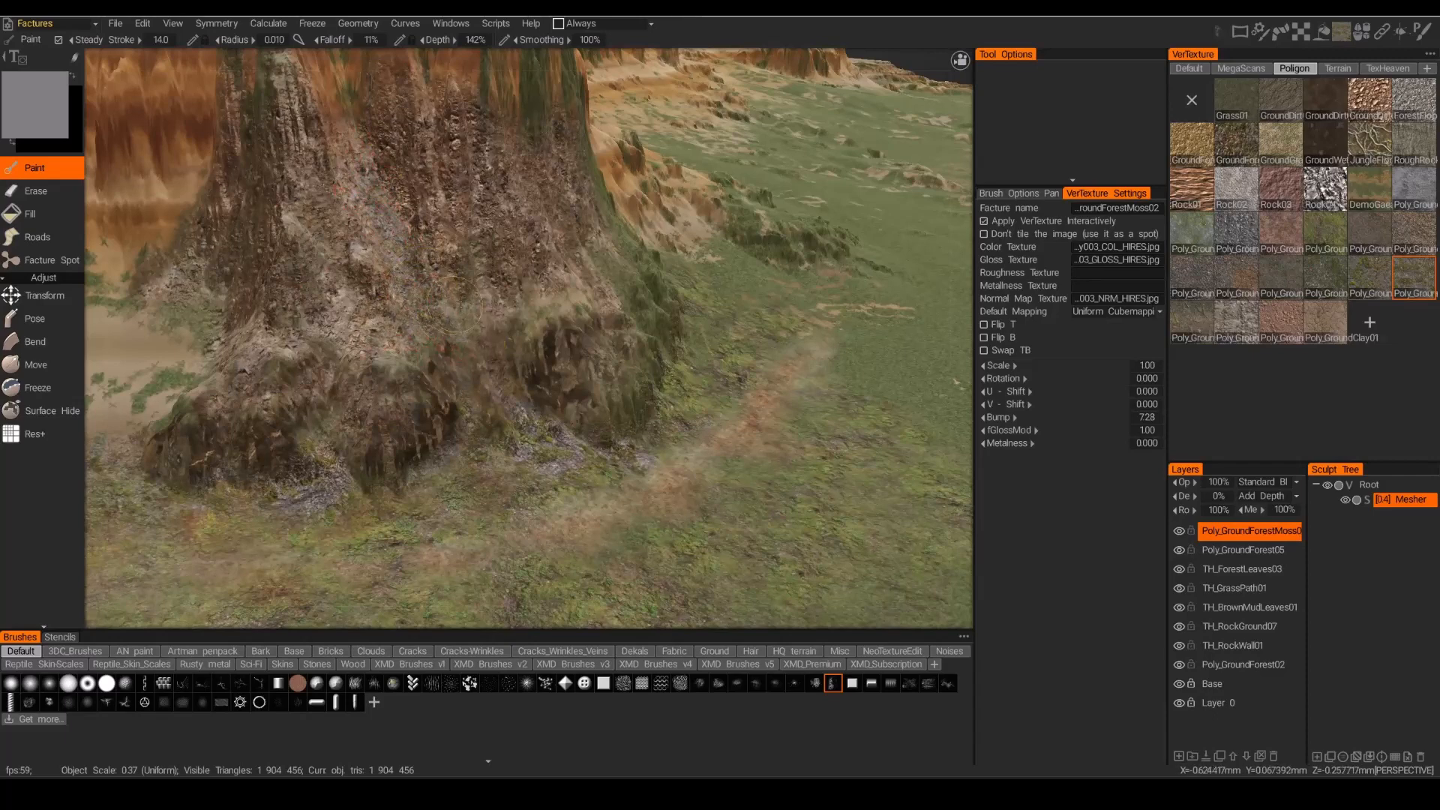
pyautogui.moveTo(487, 339)
pyautogui.mouseDown()
pyautogui.moveTo(503, 251)
pyautogui.moveTo(548, 247)
pyautogui.moveTo(270, 318)
pyautogui.moveTo(344, 382)
pyautogui.mouseUp()
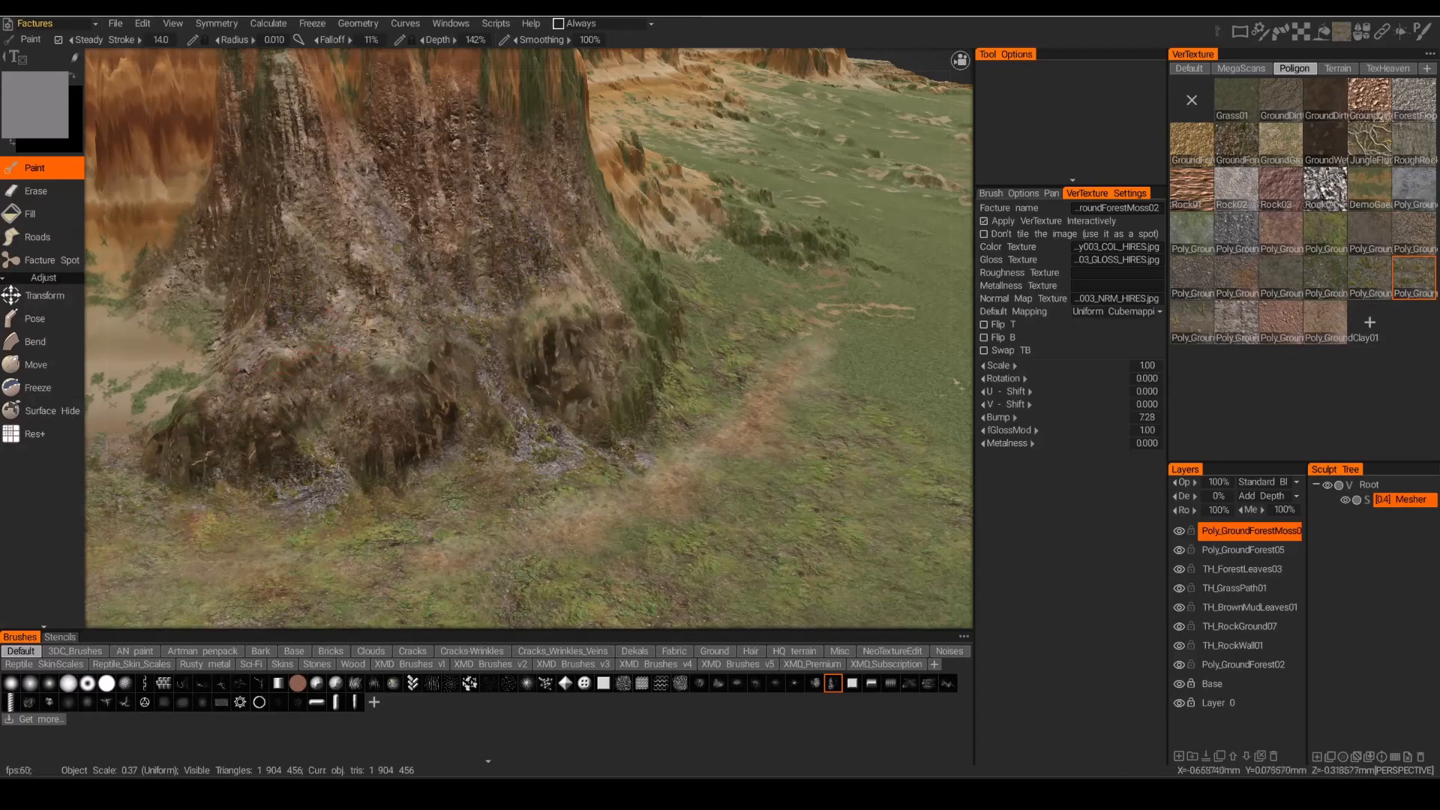
pyautogui.moveTo(251, 301); pyautogui.dragTo(366, 296)
pyautogui.scroll(5, 705, 451)
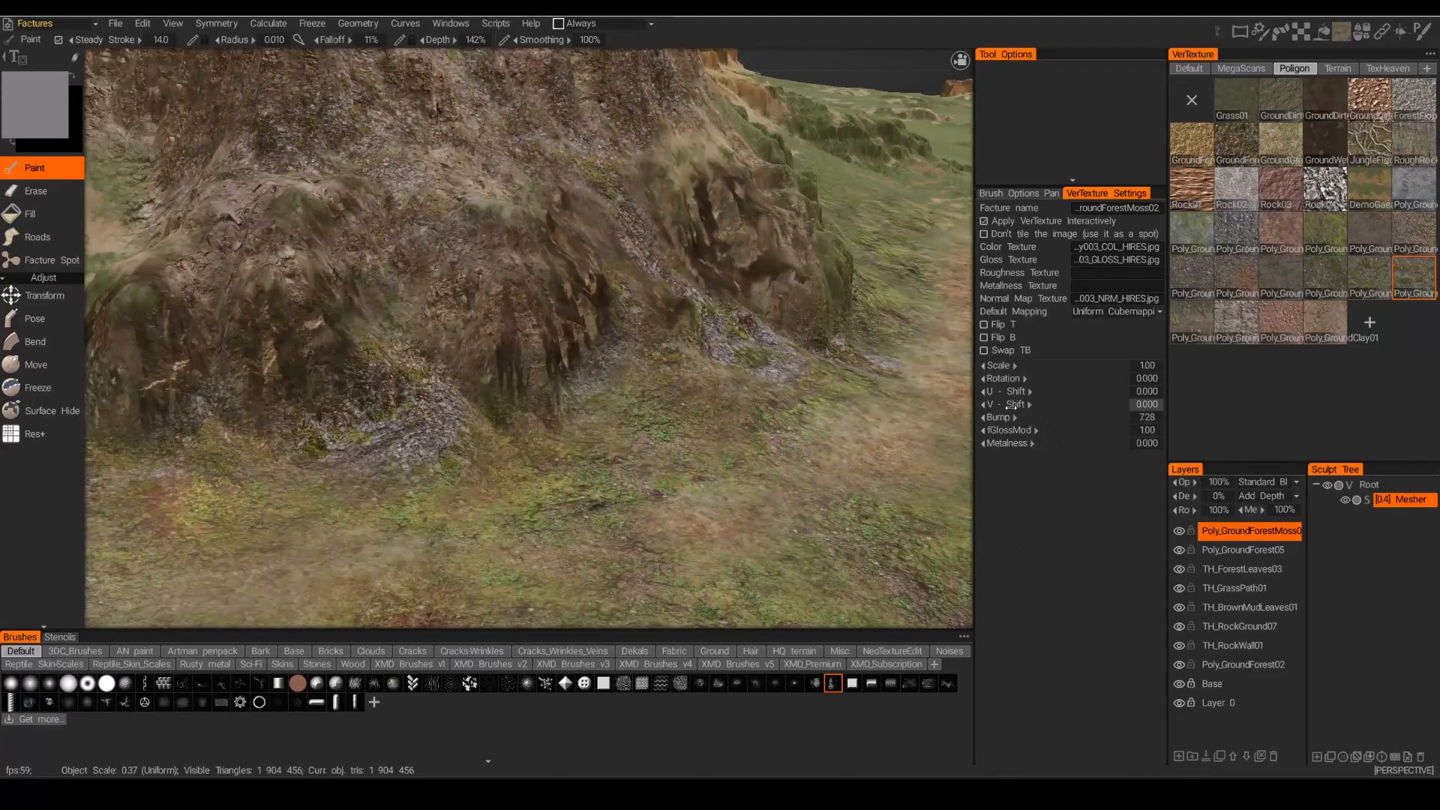
pyautogui.moveTo(1006, 418)
pyautogui.mouseDown()
pyautogui.moveTo(1039, 418)
pyautogui.moveTo(928, 427)
pyautogui.moveTo(1011, 425)
pyautogui.mouseUp()
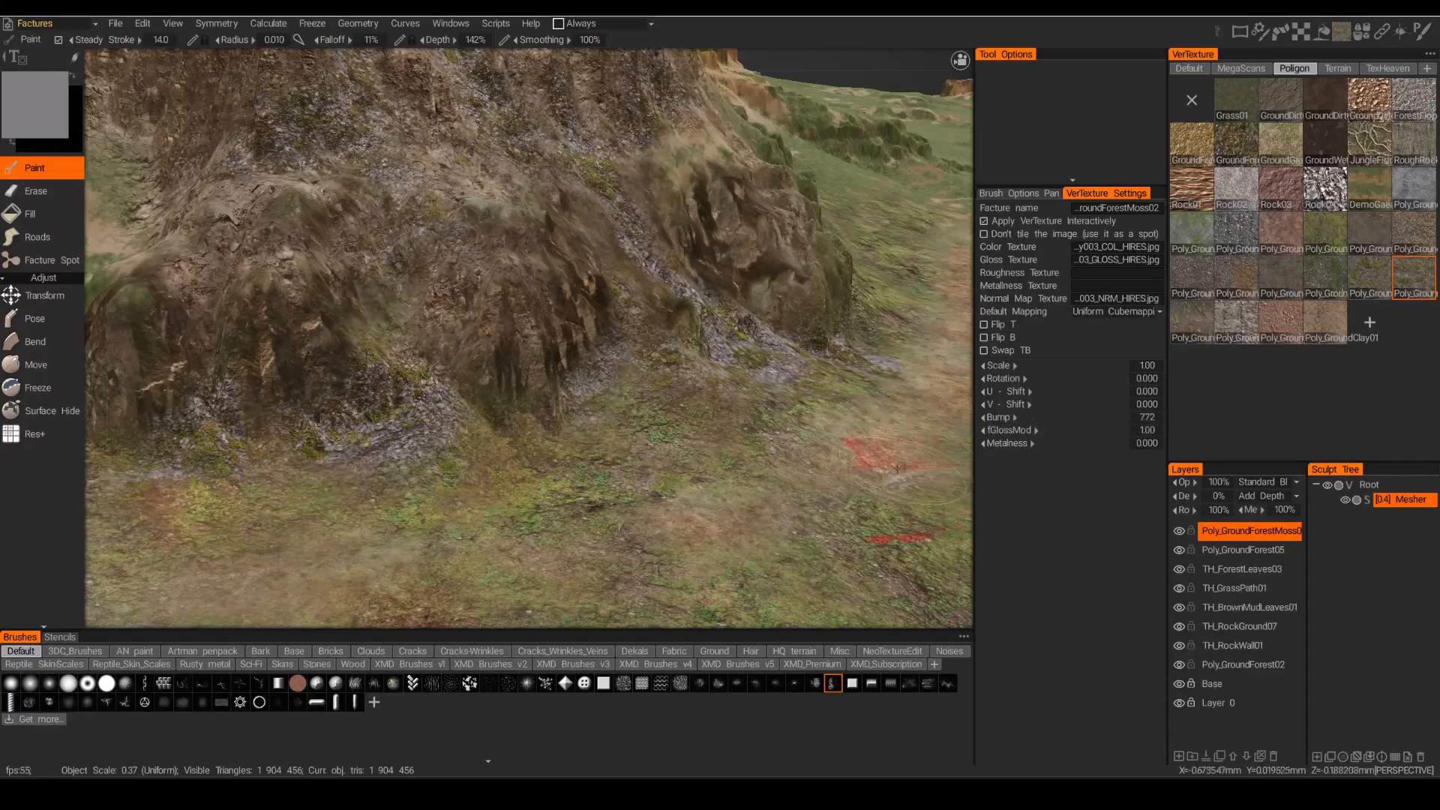
# Examine the painted moss, cliff base and grass path up close and from a distance.
pyautogui.moveTo(664, 536)
pyautogui.keyDown('alt'); pyautogui.mouseDown()
pyautogui.moveTo(647, 528)
pyautogui.moveTo(678, 565)
pyautogui.mouseUp(); pyautogui.keyUp('alt')
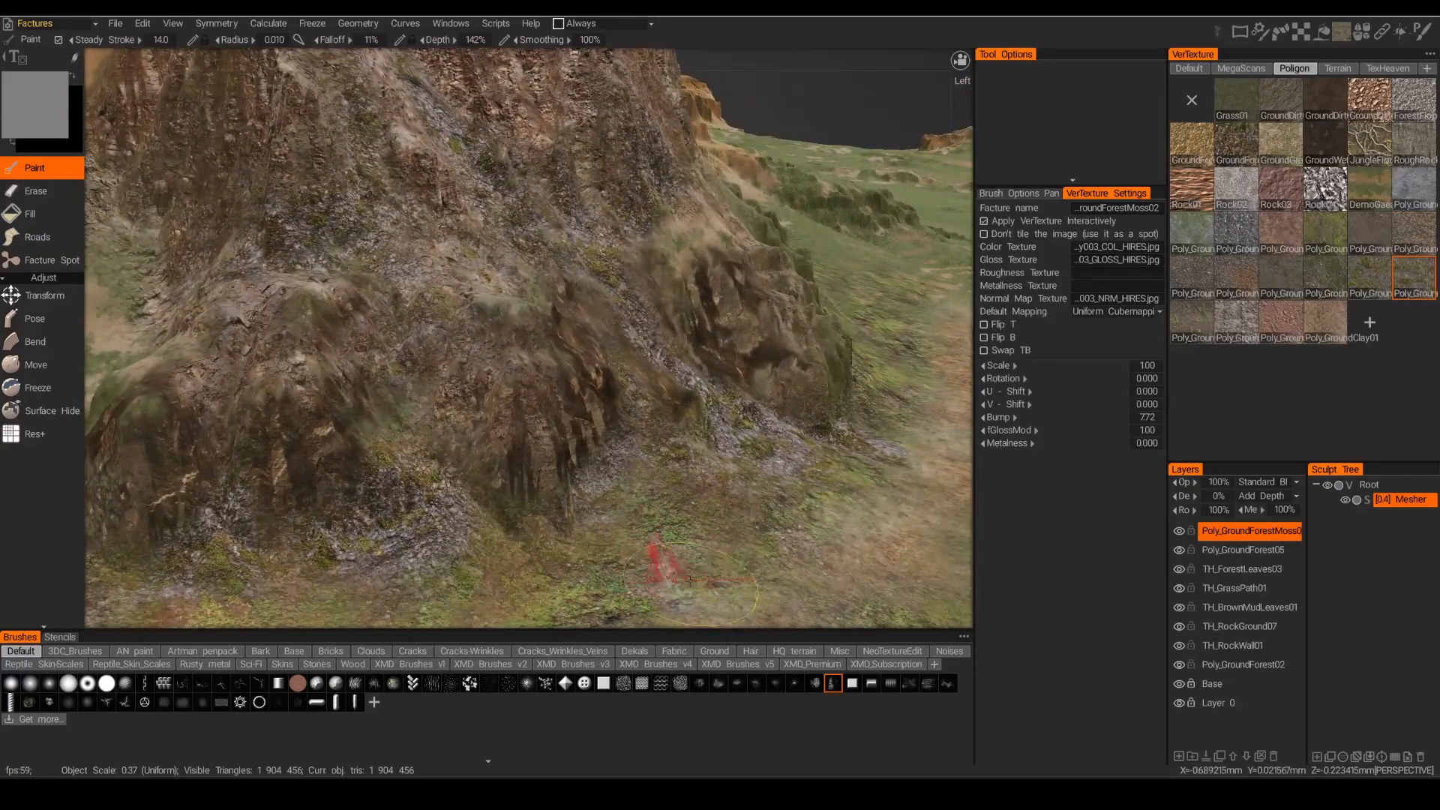
pyautogui.keyDown('alt'); pyautogui.moveTo(657, 521); pyautogui.dragTo(656, 510, button='right'); pyautogui.keyUp('alt')
pyautogui.keyDown('alt'); pyautogui.moveTo(657, 510); pyautogui.dragTo(657, 510); pyautogui.keyUp('alt')
pyautogui.keyDown('alt'); pyautogui.moveTo(575, 428); pyautogui.dragTo(550, 425); pyautogui.keyUp('alt')
pyautogui.moveTo(550, 424)
pyautogui.mouseDown(button='right')
pyautogui.moveTo(532, 428)
pyautogui.moveTo(581, 330)
pyautogui.mouseUp(button='right')
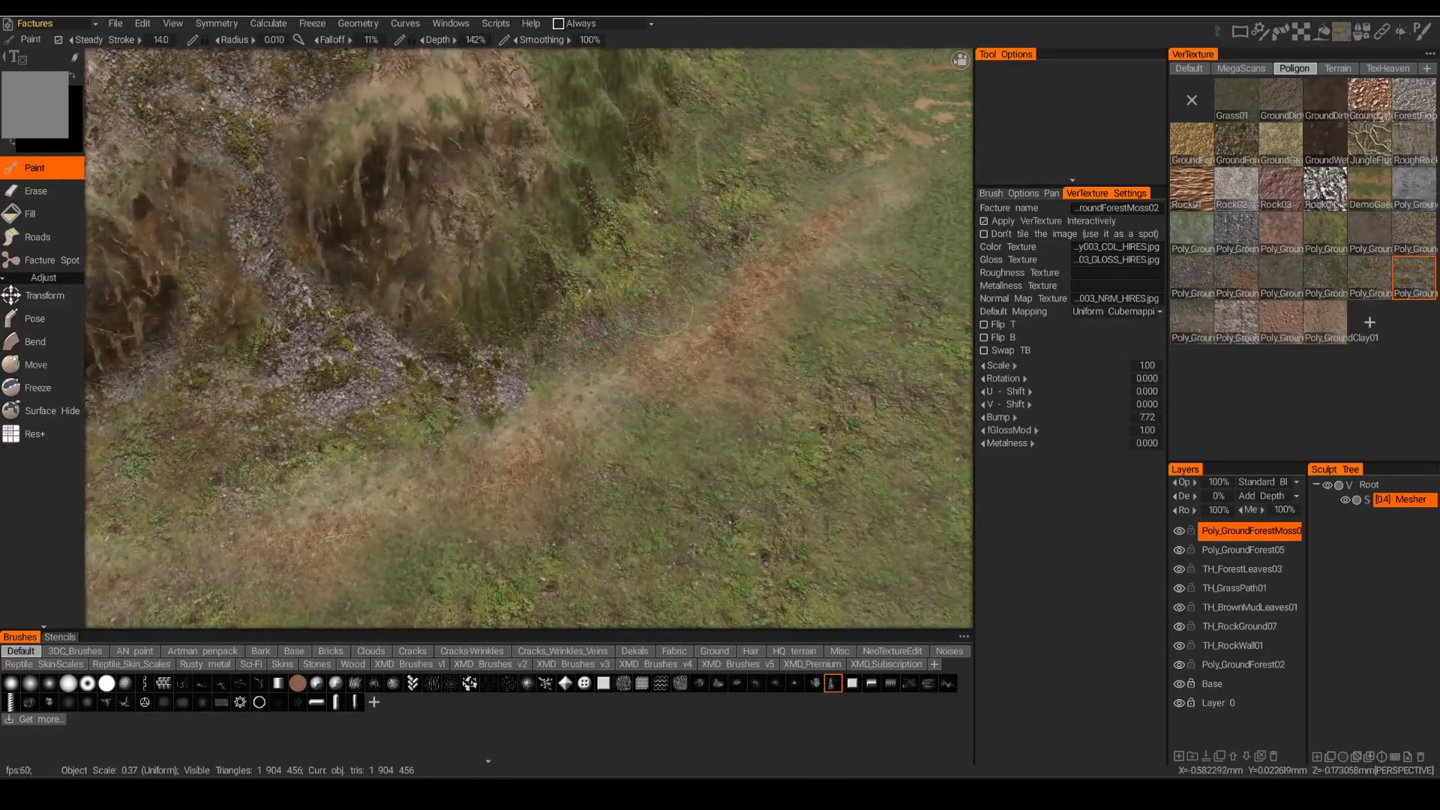
pyautogui.moveTo(589, 431)
pyautogui.keyDown('alt'); pyautogui.mouseDown()
pyautogui.moveTo(579, 450)
pyautogui.moveTo(501, 435)
pyautogui.moveTo(543, 403)
pyautogui.mouseUp(); pyautogui.keyUp('alt')
pyautogui.keyDown('alt'); pyautogui.moveTo(900, 251); pyautogui.dragTo(833, 323, button='right'); pyautogui.keyUp('alt')
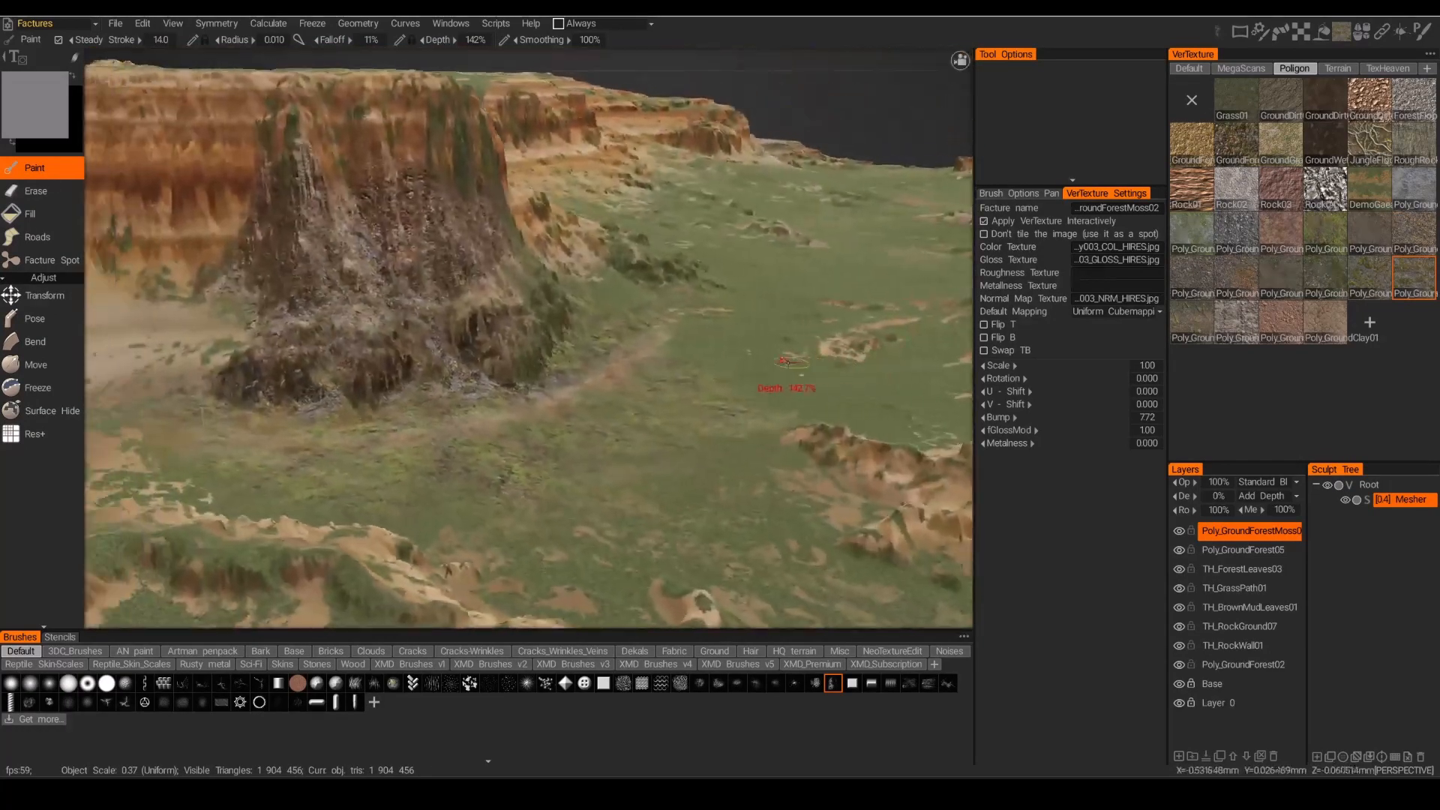
pyautogui.keyDown('alt'); pyautogui.moveTo(750, 345); pyautogui.dragTo(794, 360); pyautogui.keyUp('alt')
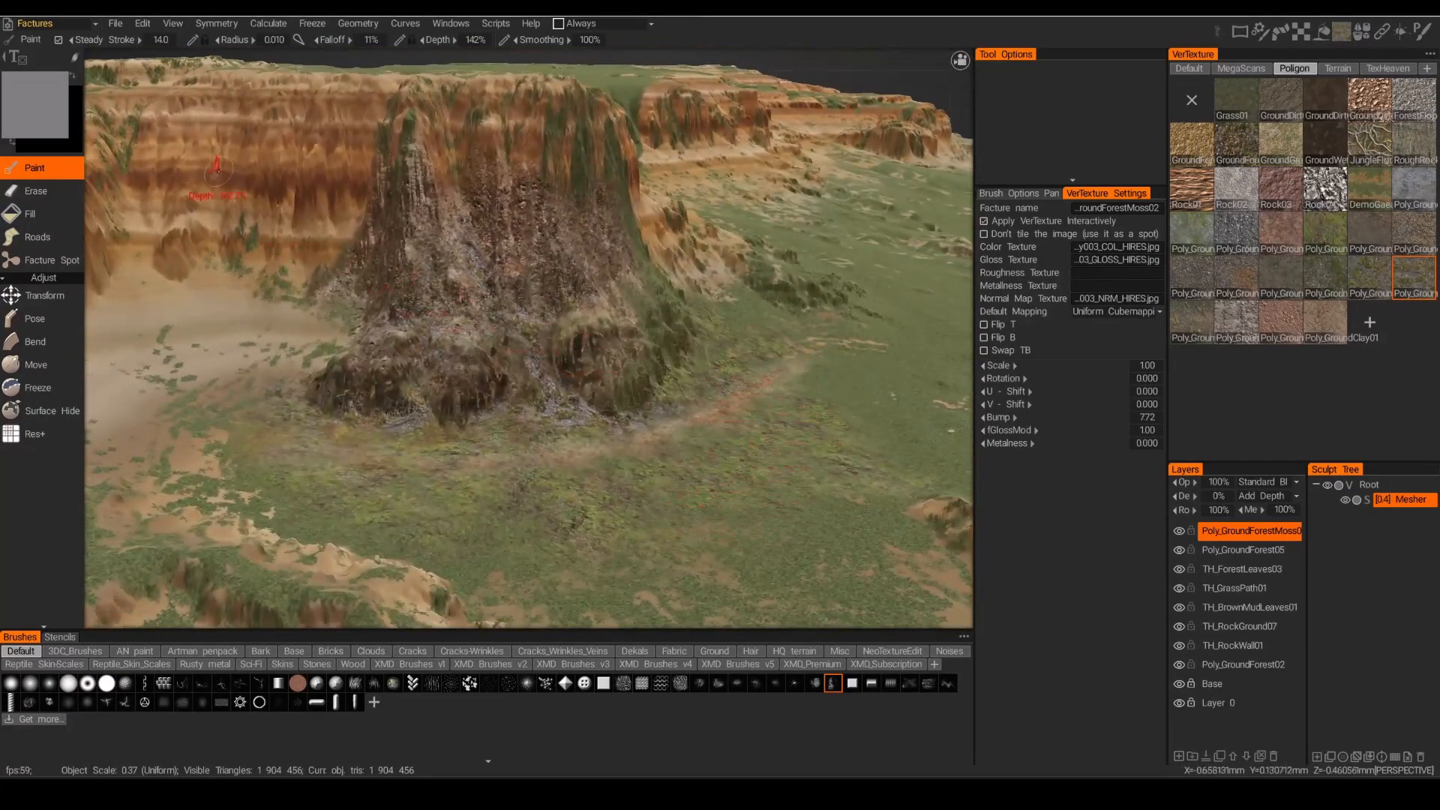
# Save the textured terrain scene.
pyautogui.click(116, 25)
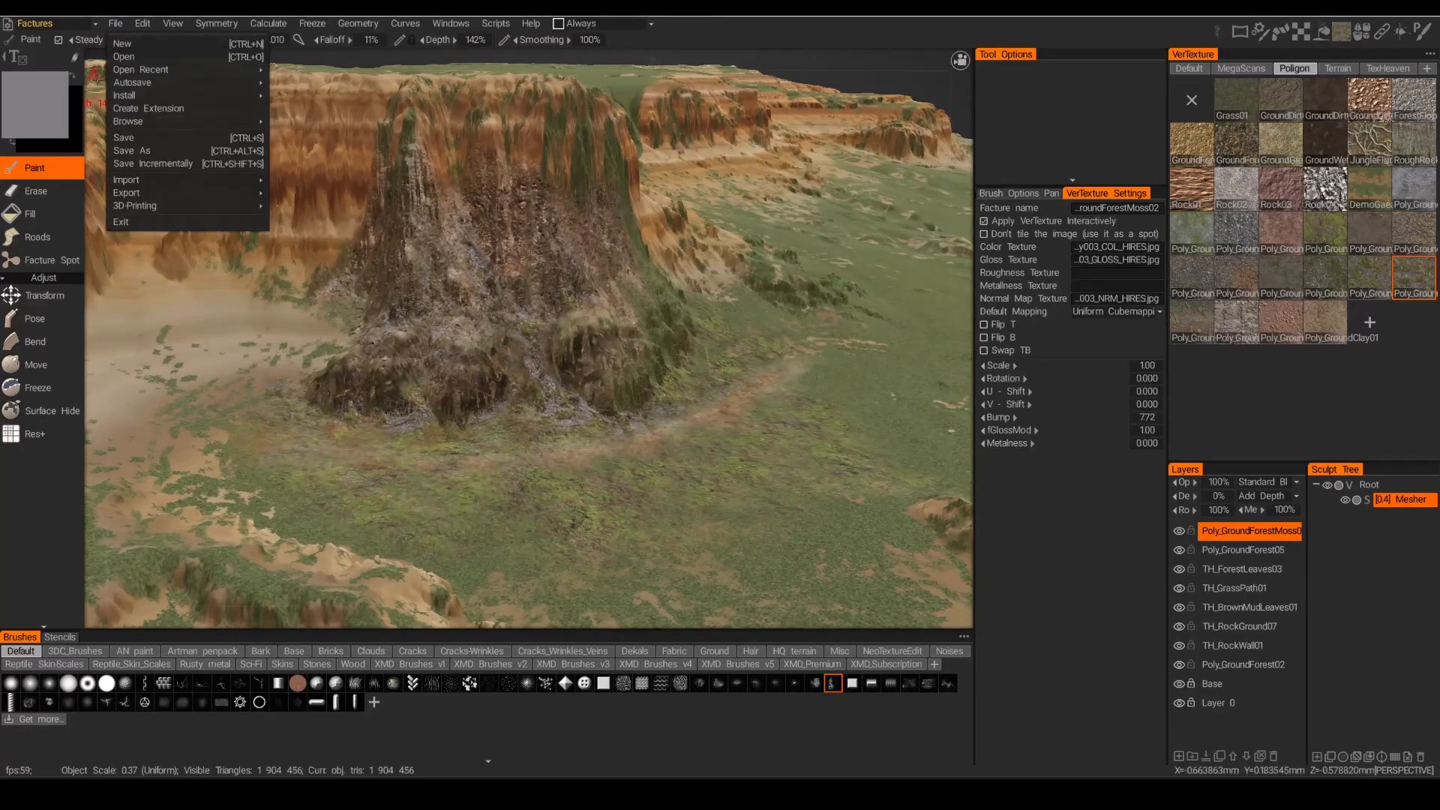
pyautogui.click(140, 141)
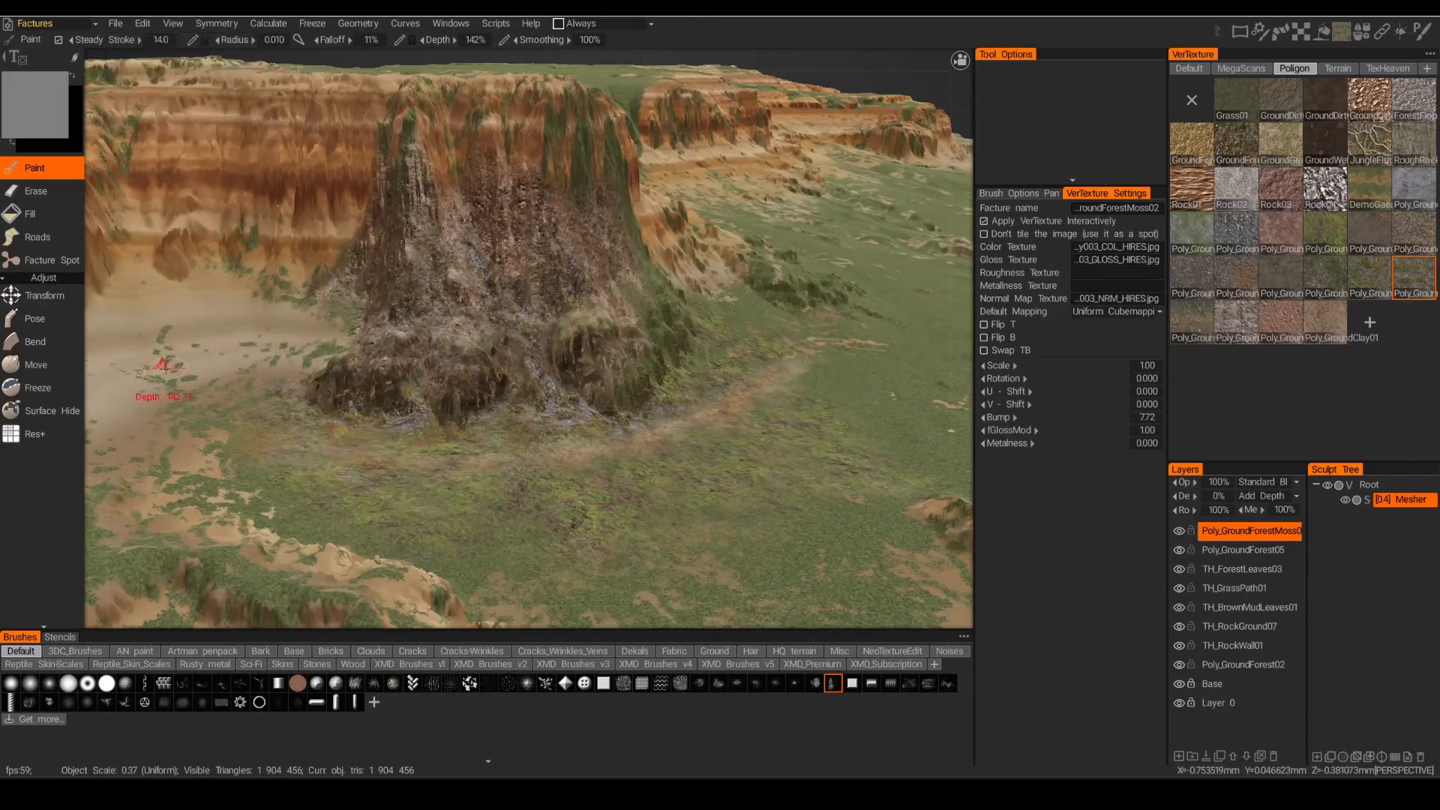
pyautogui.scroll(3, 498, 527)
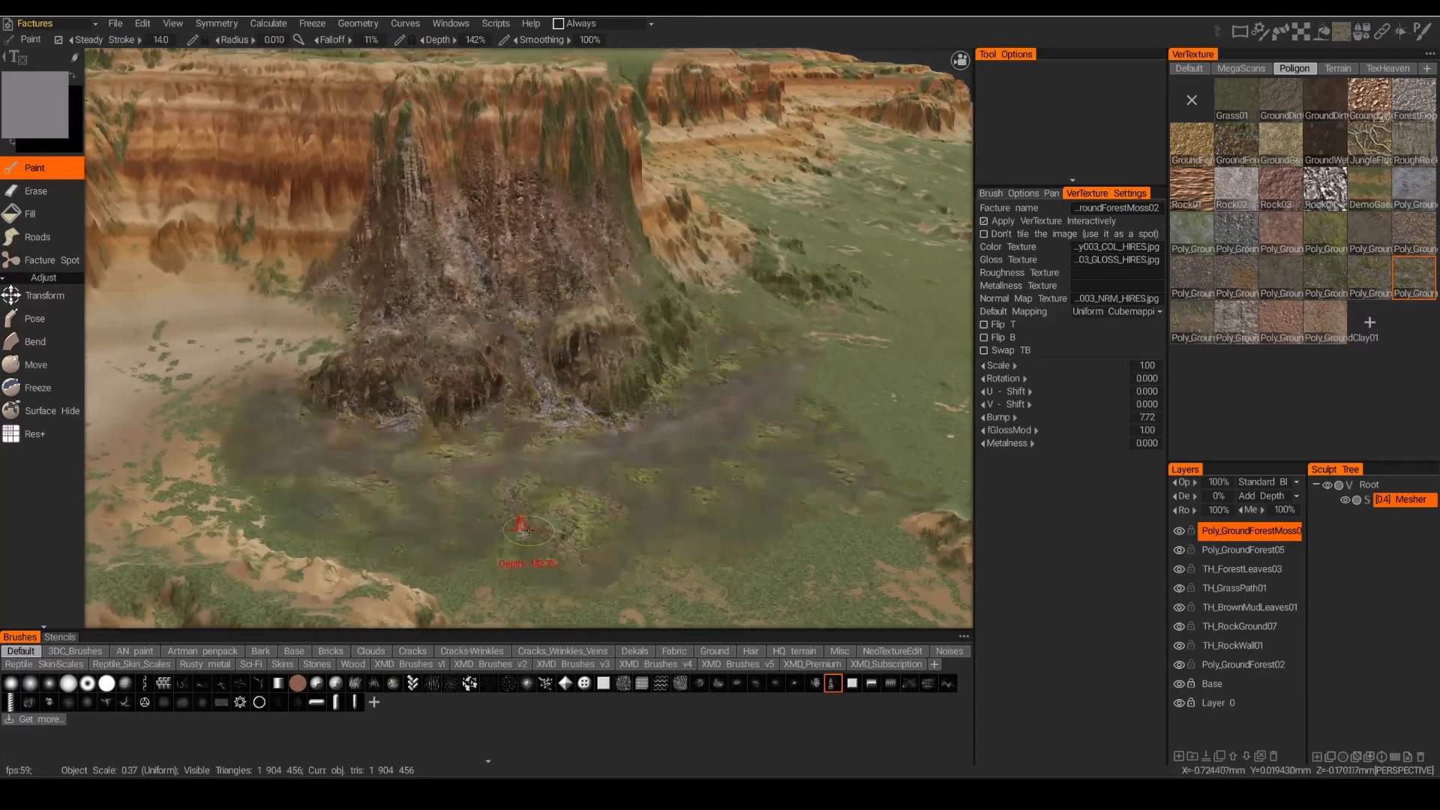
pyautogui.scroll(2, 525, 533)
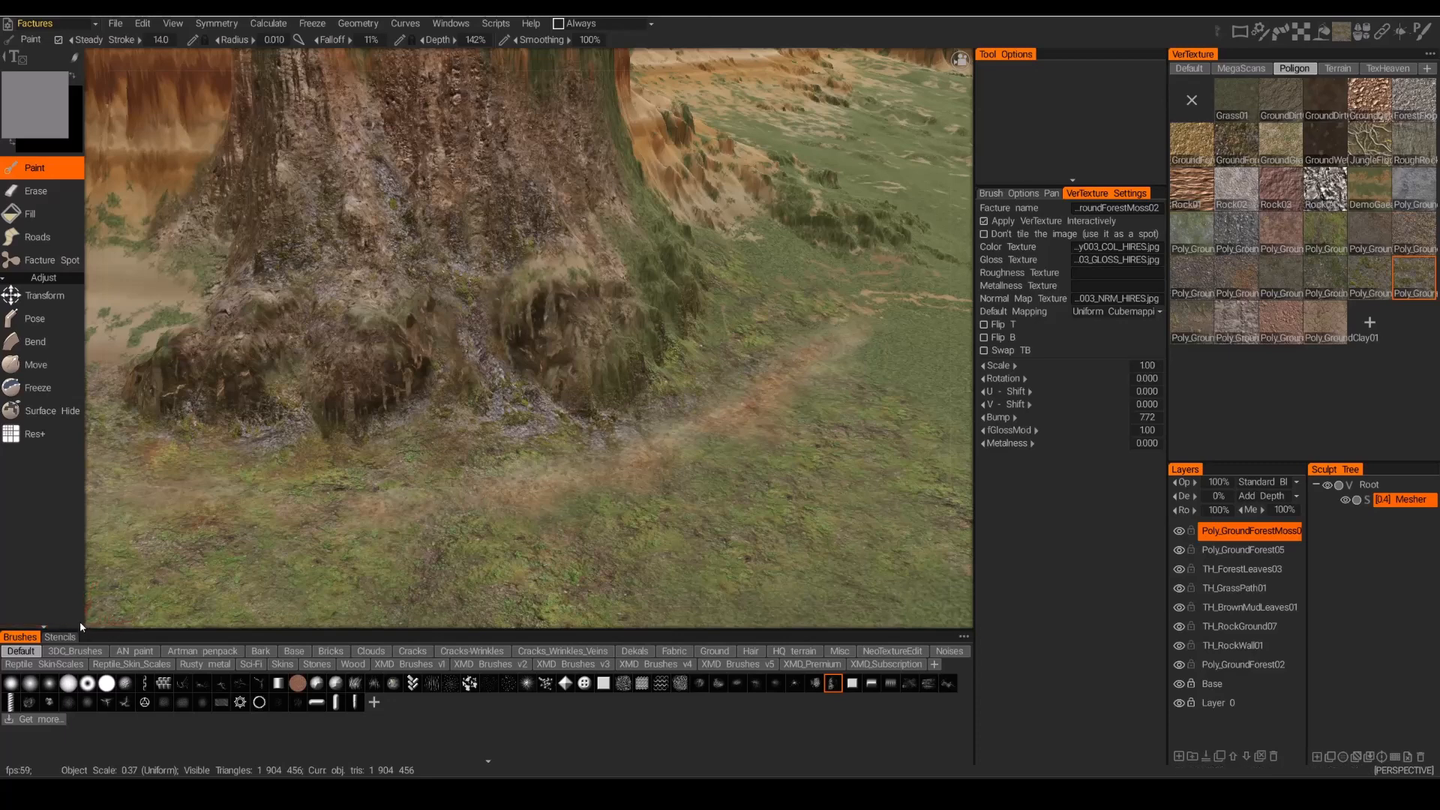
# Show the whole terrain in an orthographic top view and load the mask stencil from the Fact_Terrain set.
pyautogui.click(60, 638)
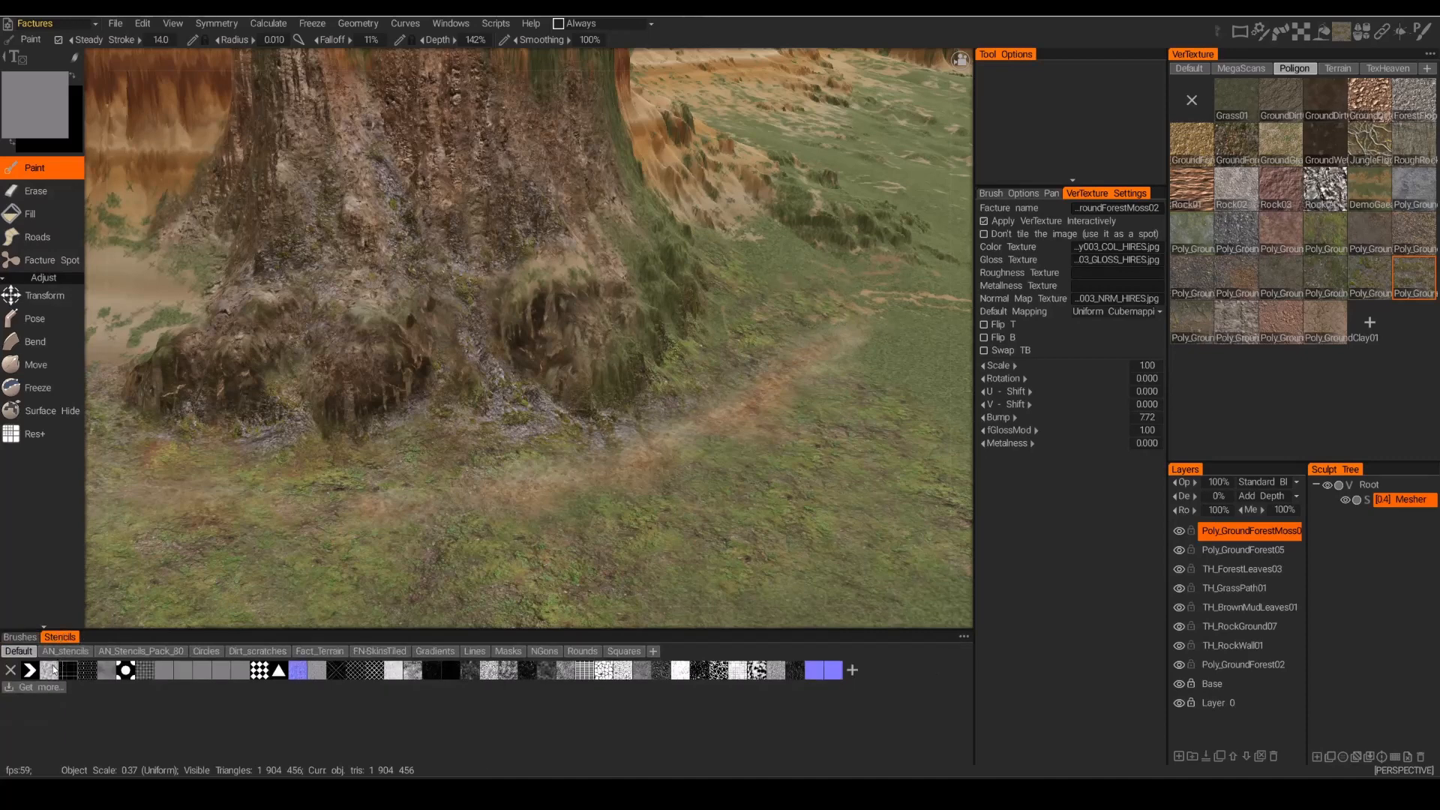
pyautogui.click(322, 652)
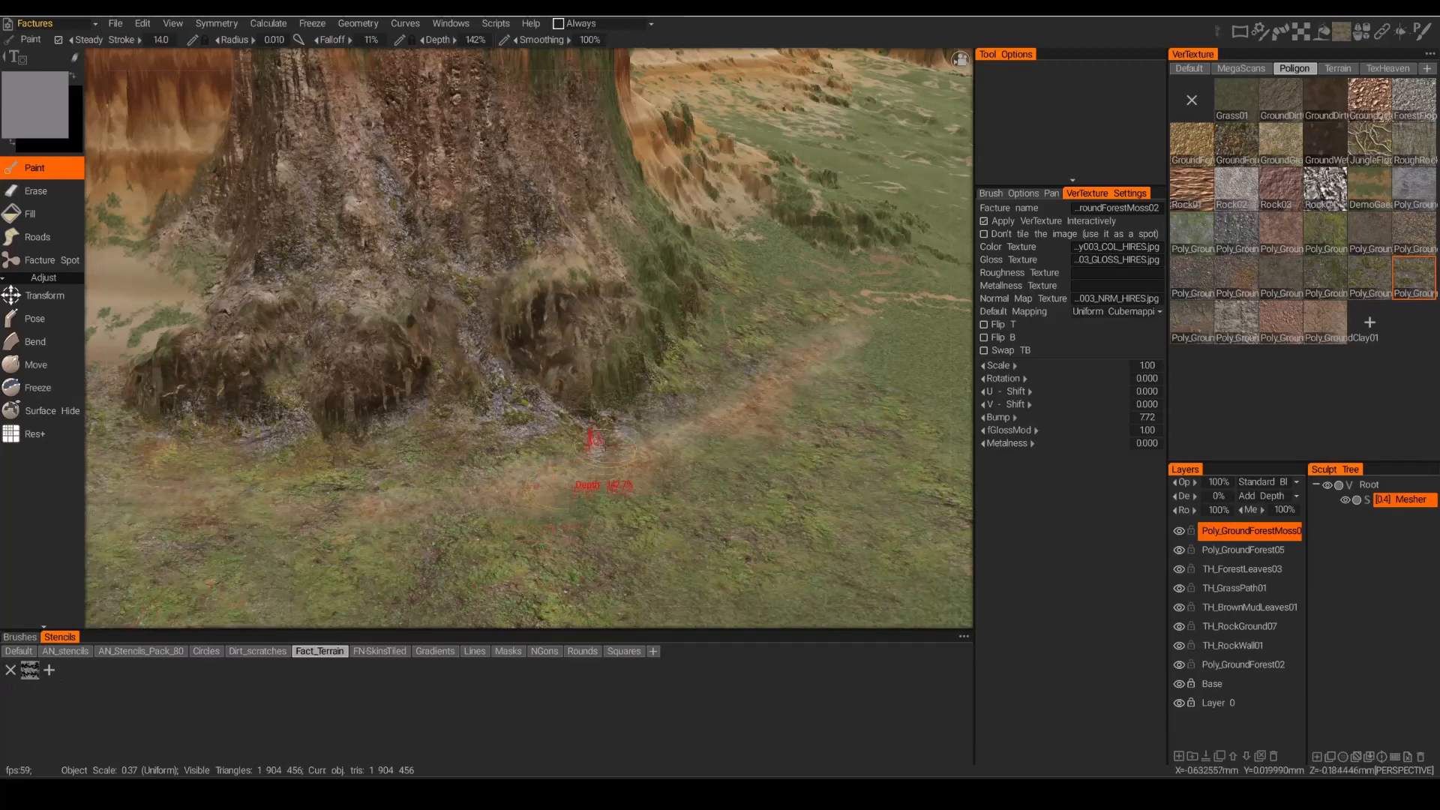
pyautogui.keyDown('alt'); pyautogui.moveTo(605, 429); pyautogui.dragTo(604, 427); pyautogui.keyUp('alt')
pyautogui.press('KP_7')
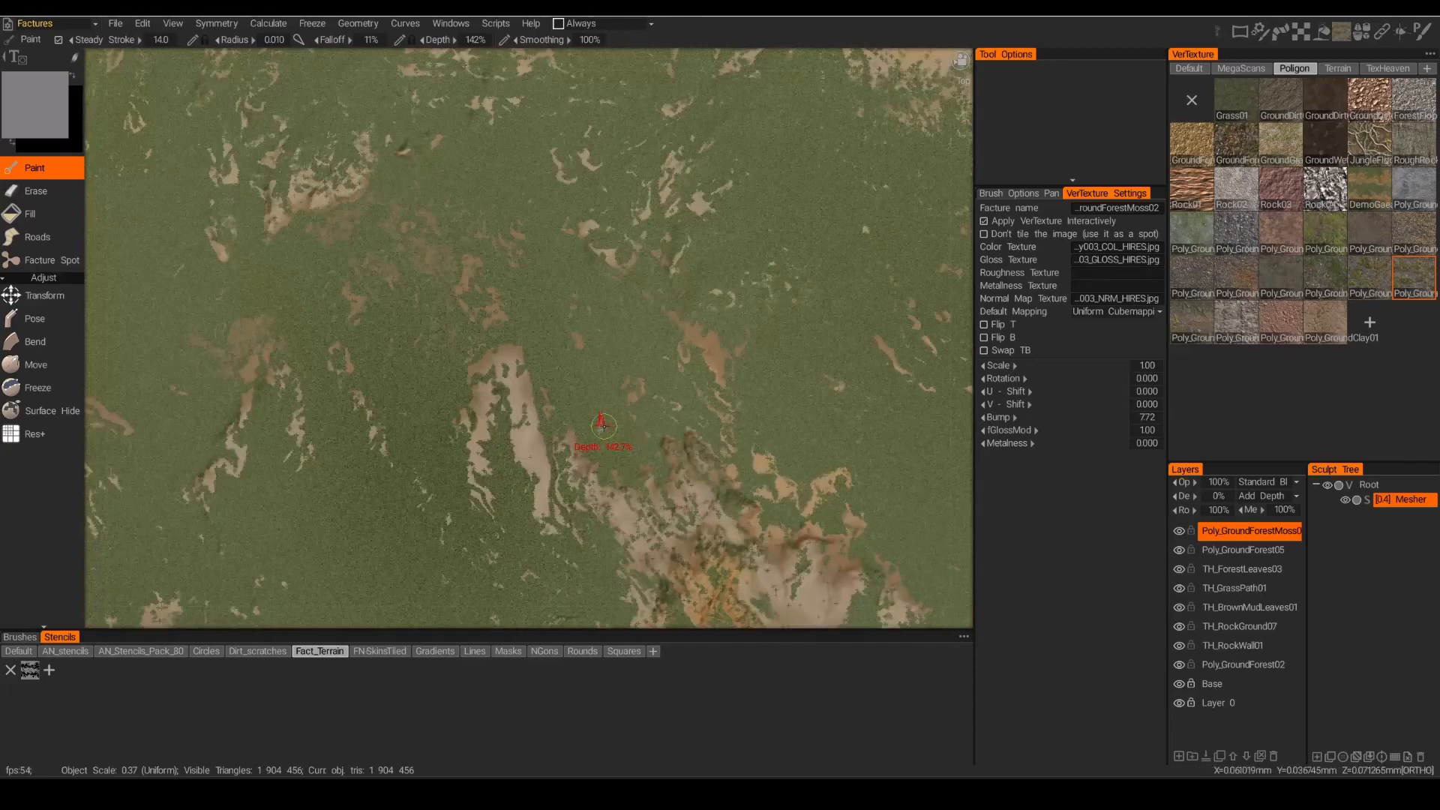
pyautogui.hotkey('shift', 'a')
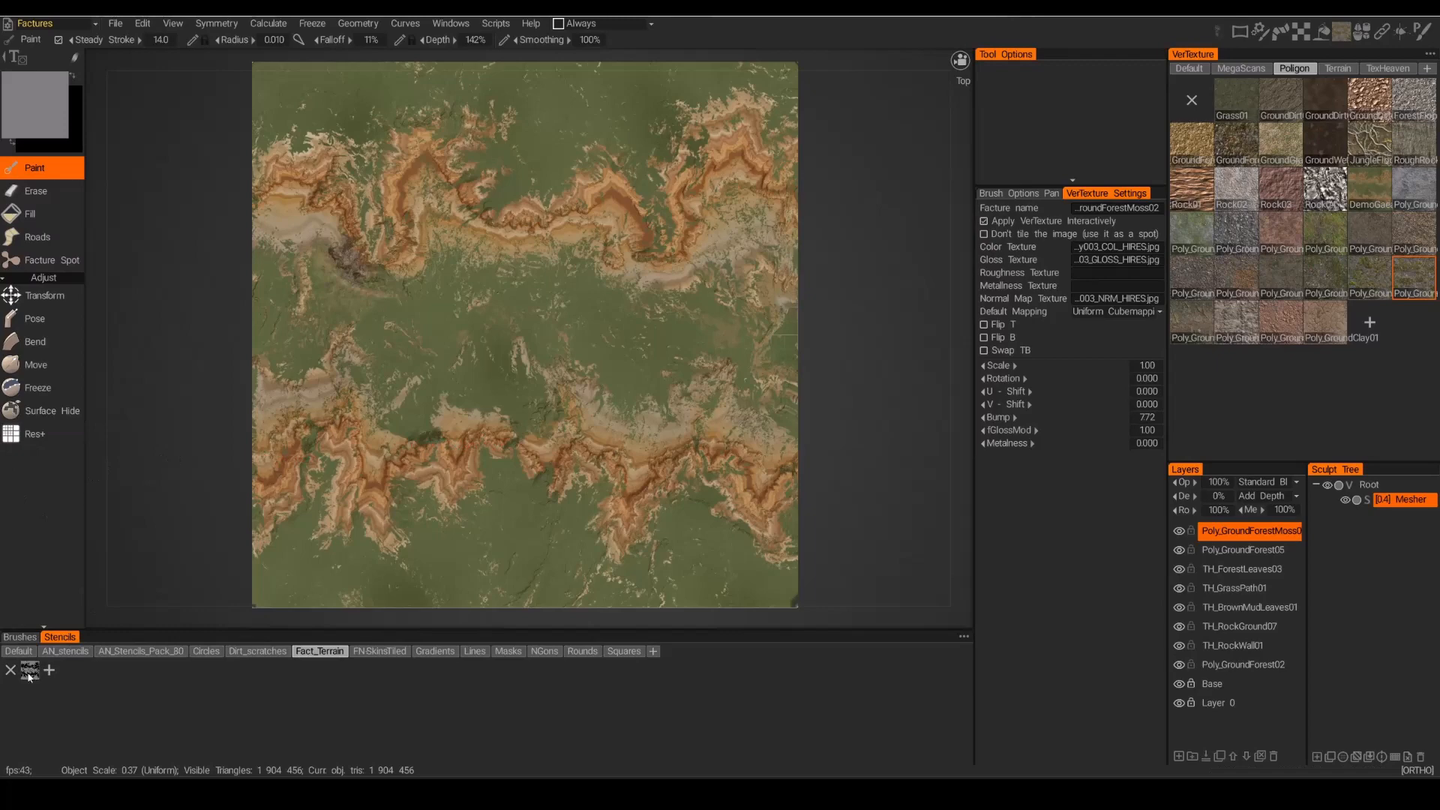
pyautogui.click(29, 672)
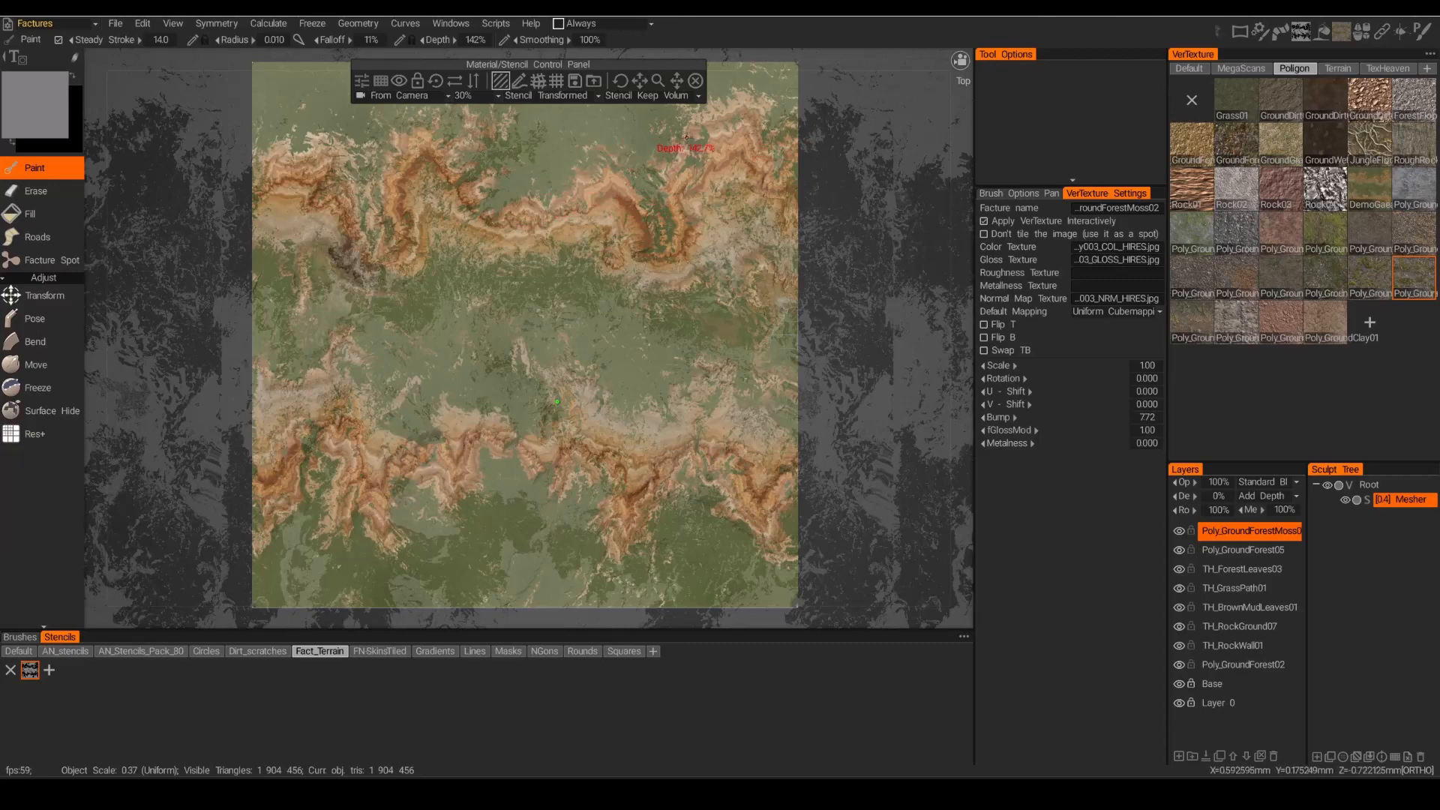
# Turn off the stencil's tiling, set its preview opacity to 50%, and scale and move it to line up with the terrain.
pyautogui.click(405, 24)
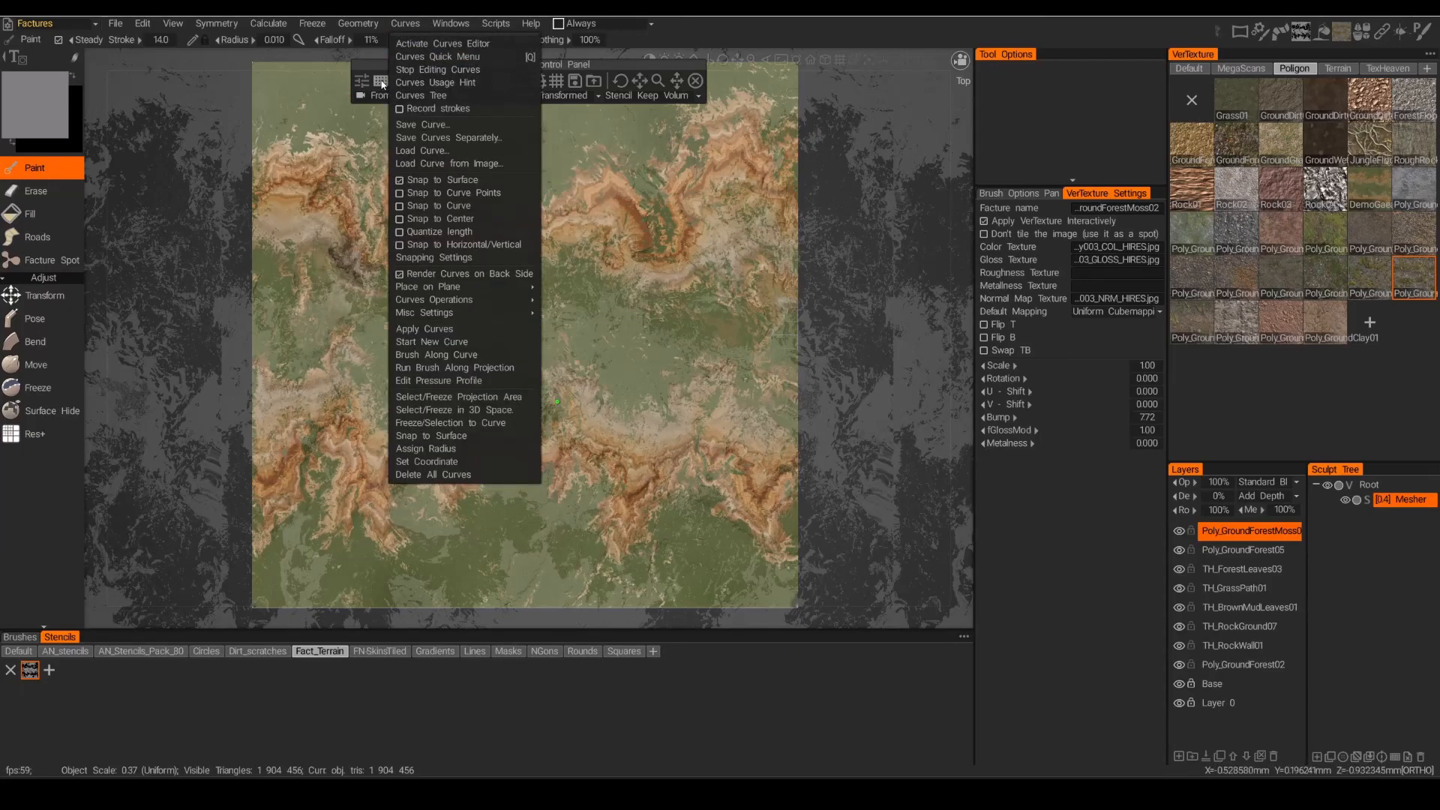
pyautogui.click(385, 86)
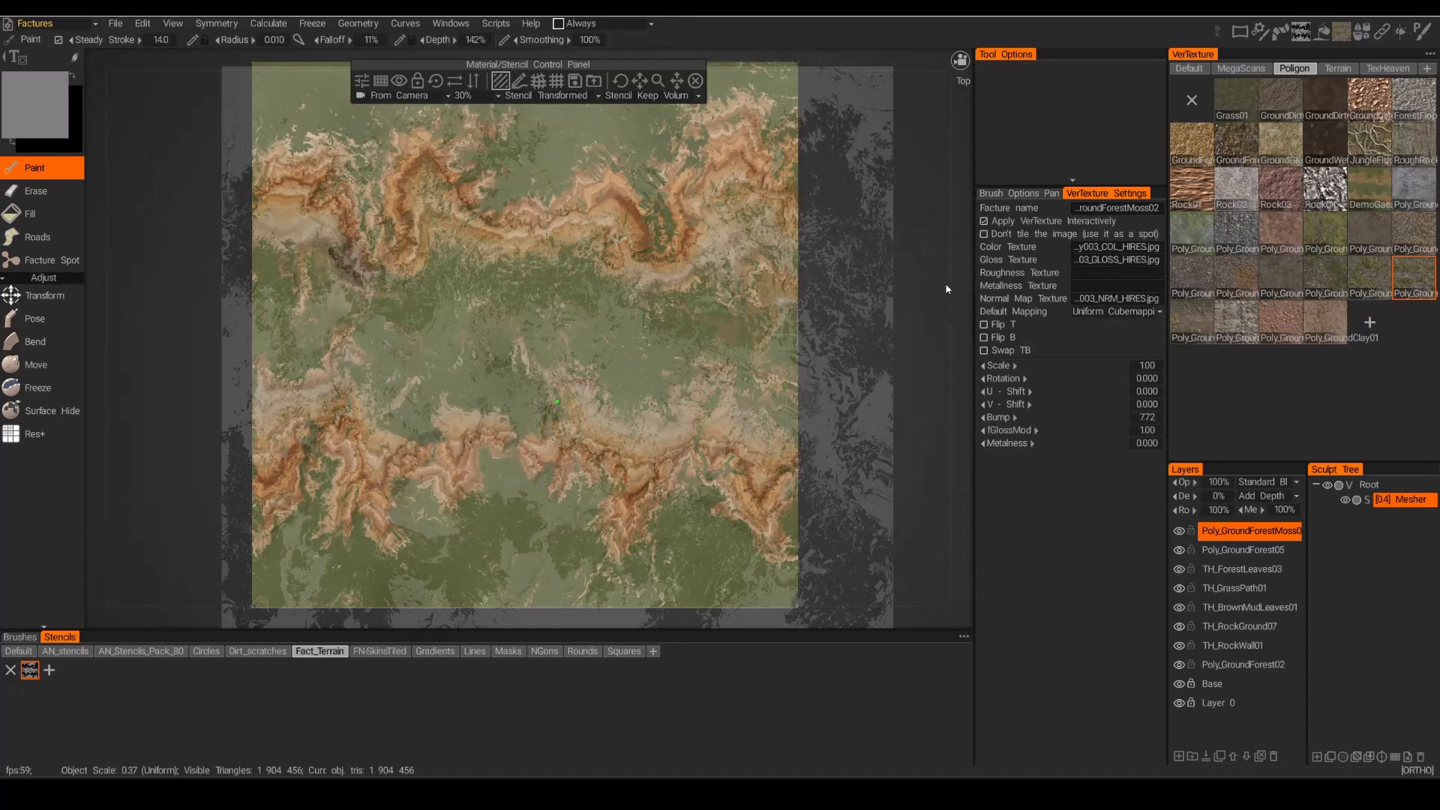
pyautogui.click(461, 96)
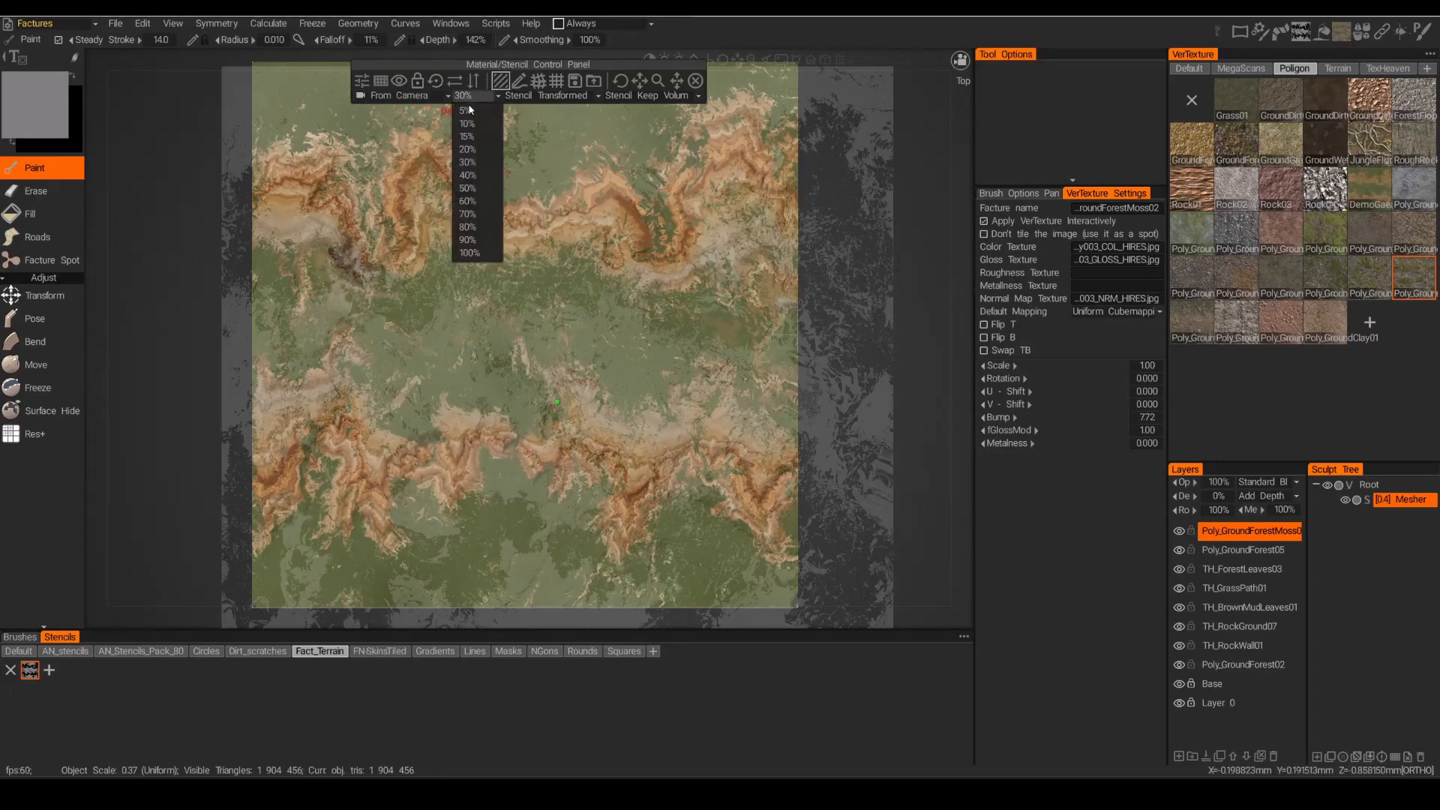
pyautogui.click(473, 190)
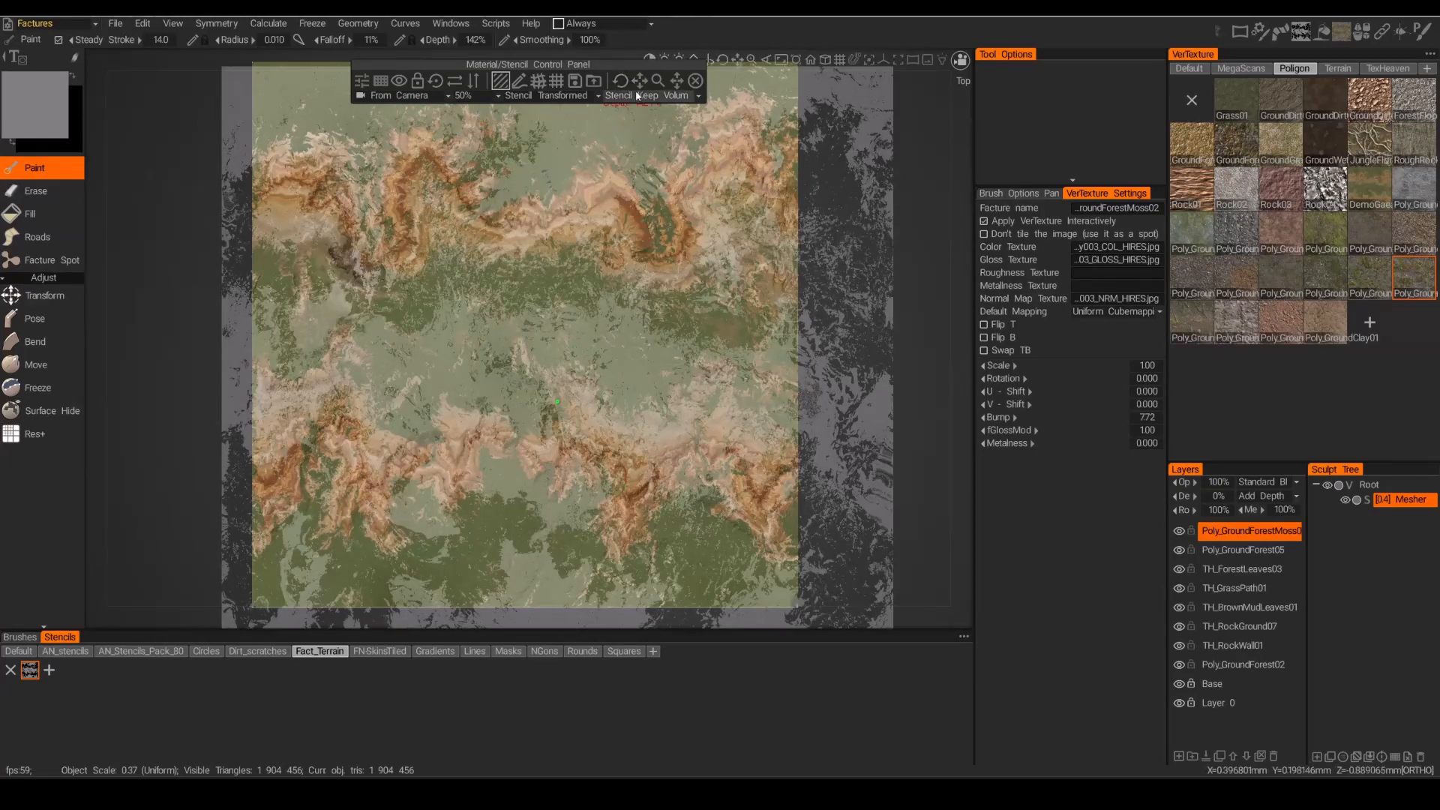
pyautogui.moveTo(658, 80)
pyautogui.mouseDown()
pyautogui.moveTo(658, 48)
pyautogui.moveTo(659, 83)
pyautogui.mouseUp()
pyautogui.moveTo(665, 82); pyautogui.dragTo(627, 42)
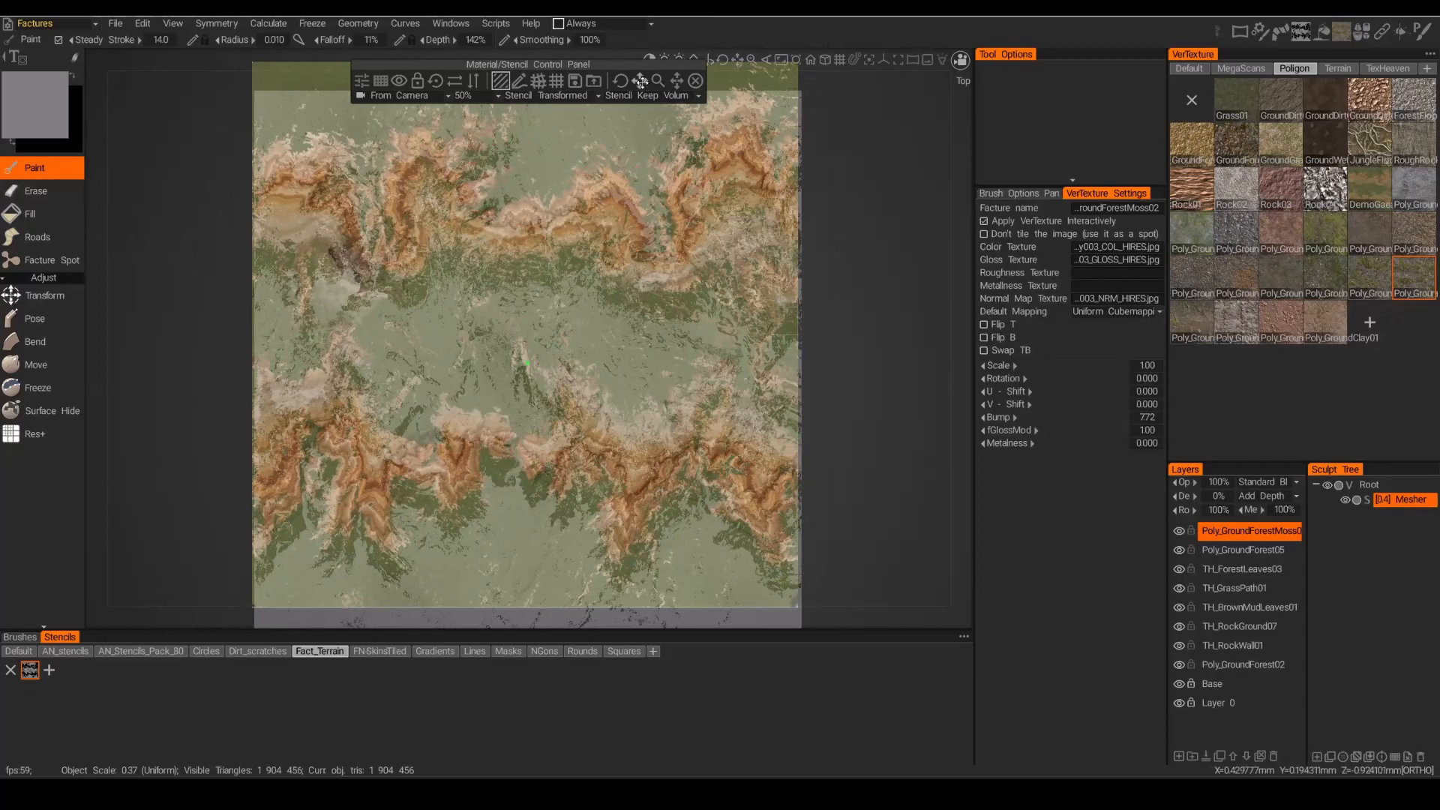
pyautogui.moveTo(642, 82)
pyautogui.mouseDown()
pyautogui.moveTo(638, 55)
pyautogui.moveTo(629, 86)
pyautogui.mouseUp()
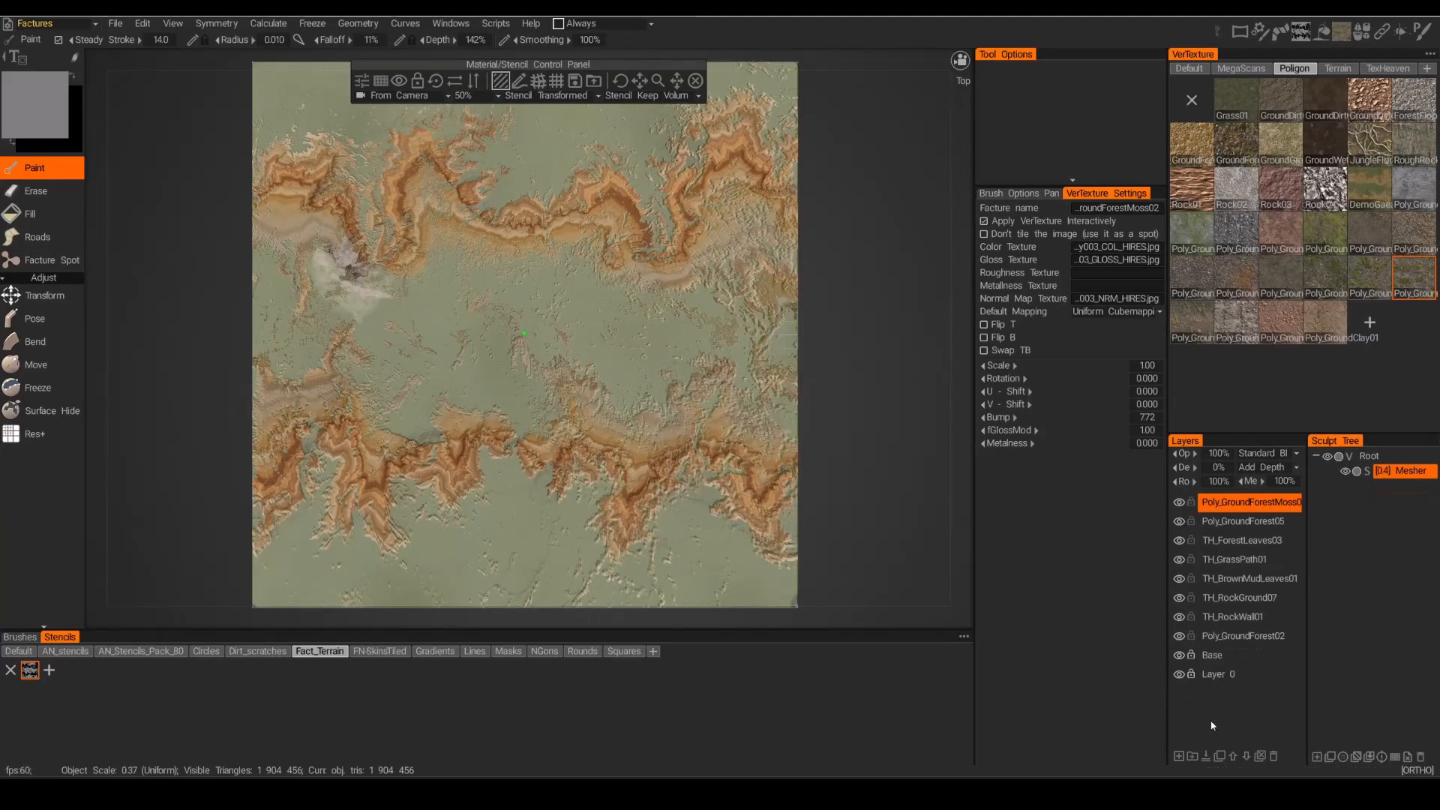
# Add a layer above the moss and paint Poly_GroundForest02 through the stencil with a constant stroke, radius 0.181, falloff 38% and depth 240%.
pyautogui.click(1178, 756)
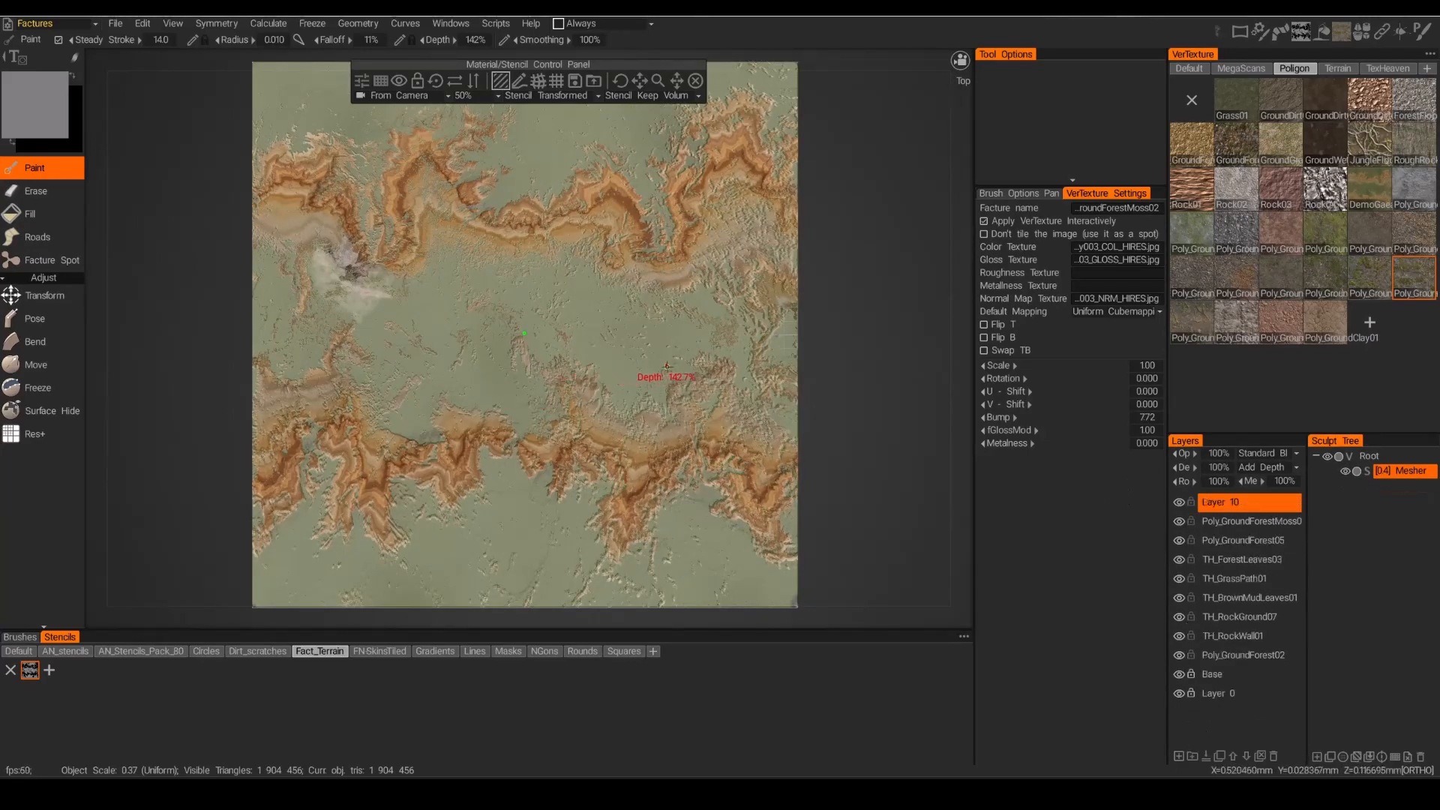
pyautogui.click(1326, 234)
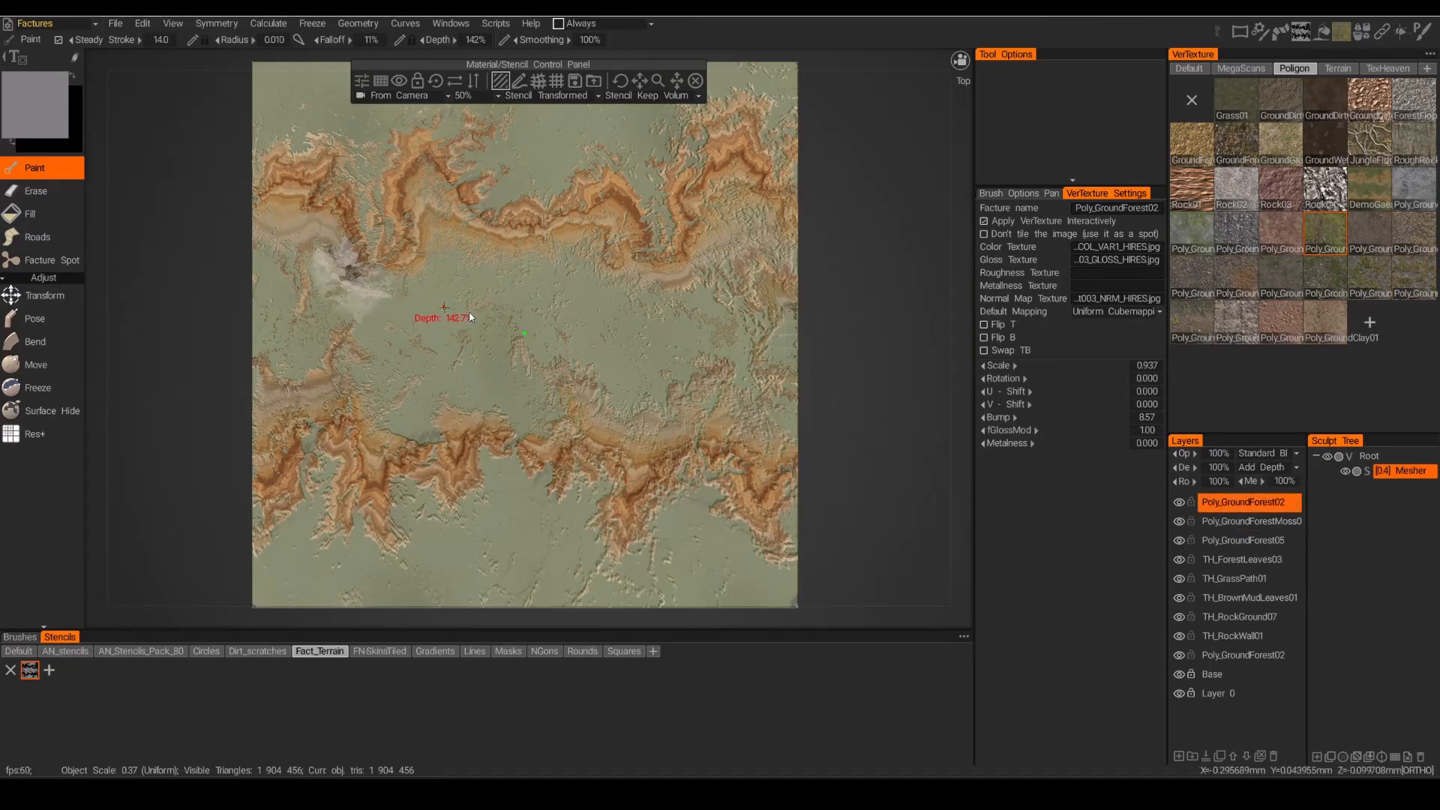
pyautogui.moveTo(444, 307); pyautogui.dragTo(483, 313, button='right')
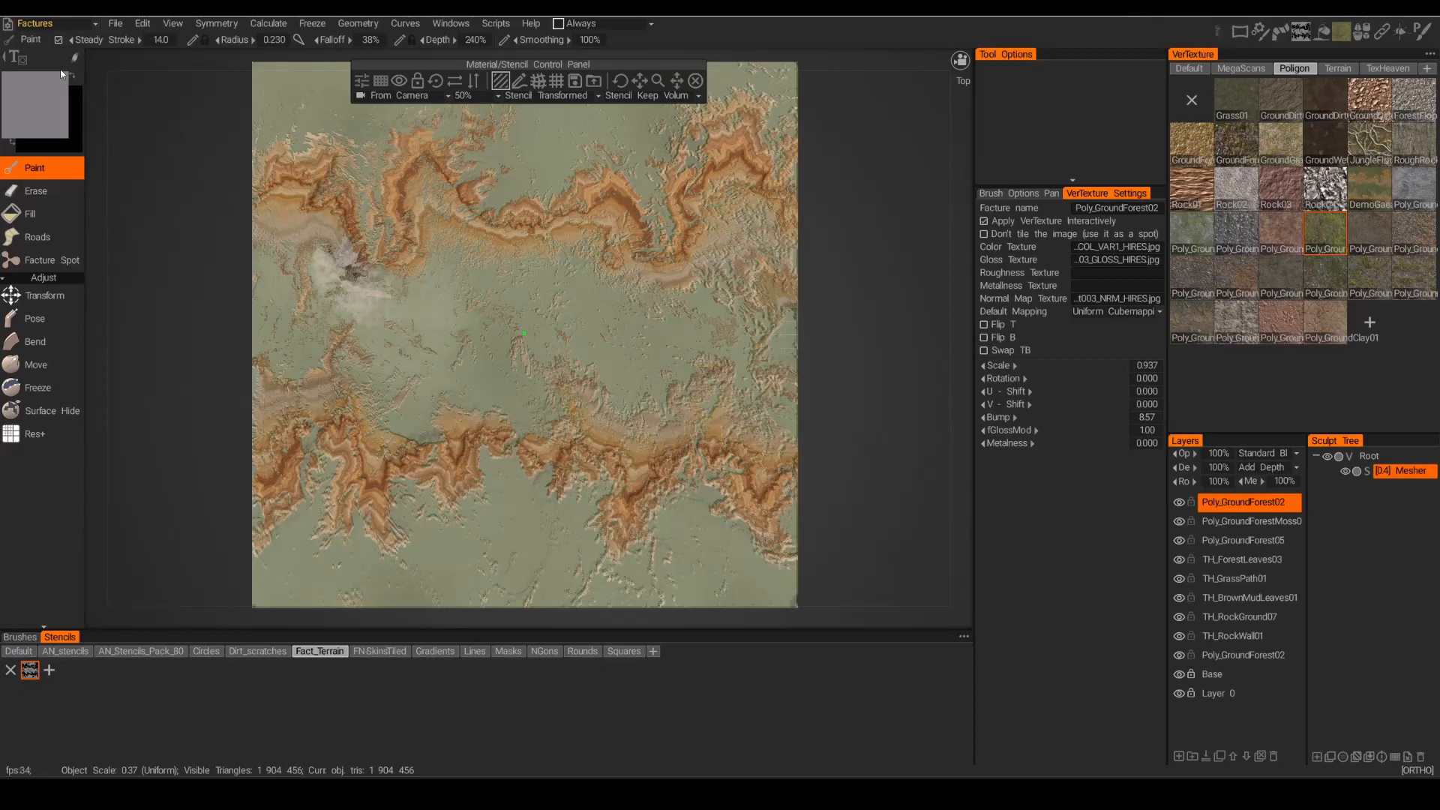
pyautogui.moveTo(78, 60)
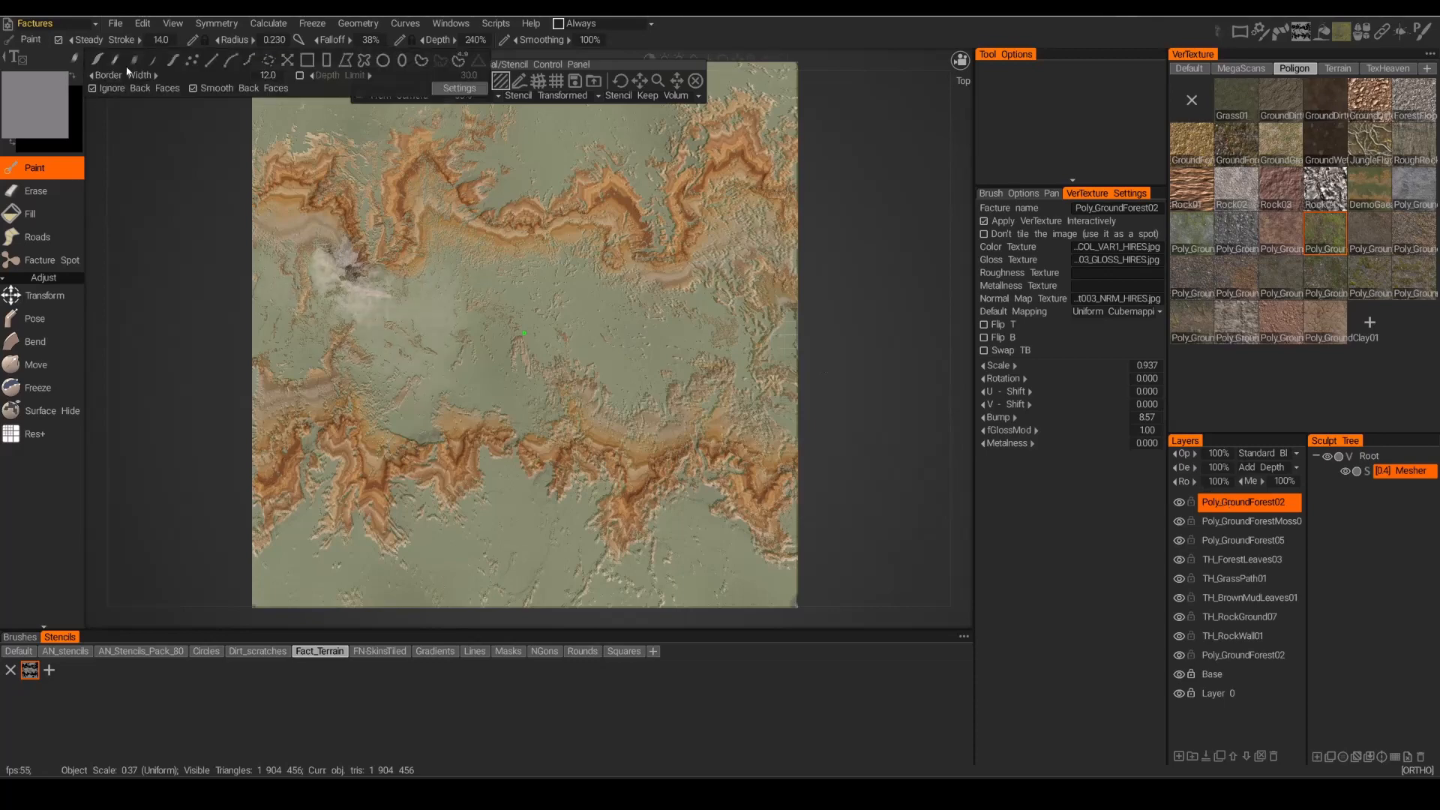
pyautogui.click(174, 60)
pyautogui.moveTo(361, 299)
pyautogui.mouseDown(button='right')
pyautogui.moveTo(375, 302)
pyautogui.moveTo(364, 309)
pyautogui.mouseUp(button='right')
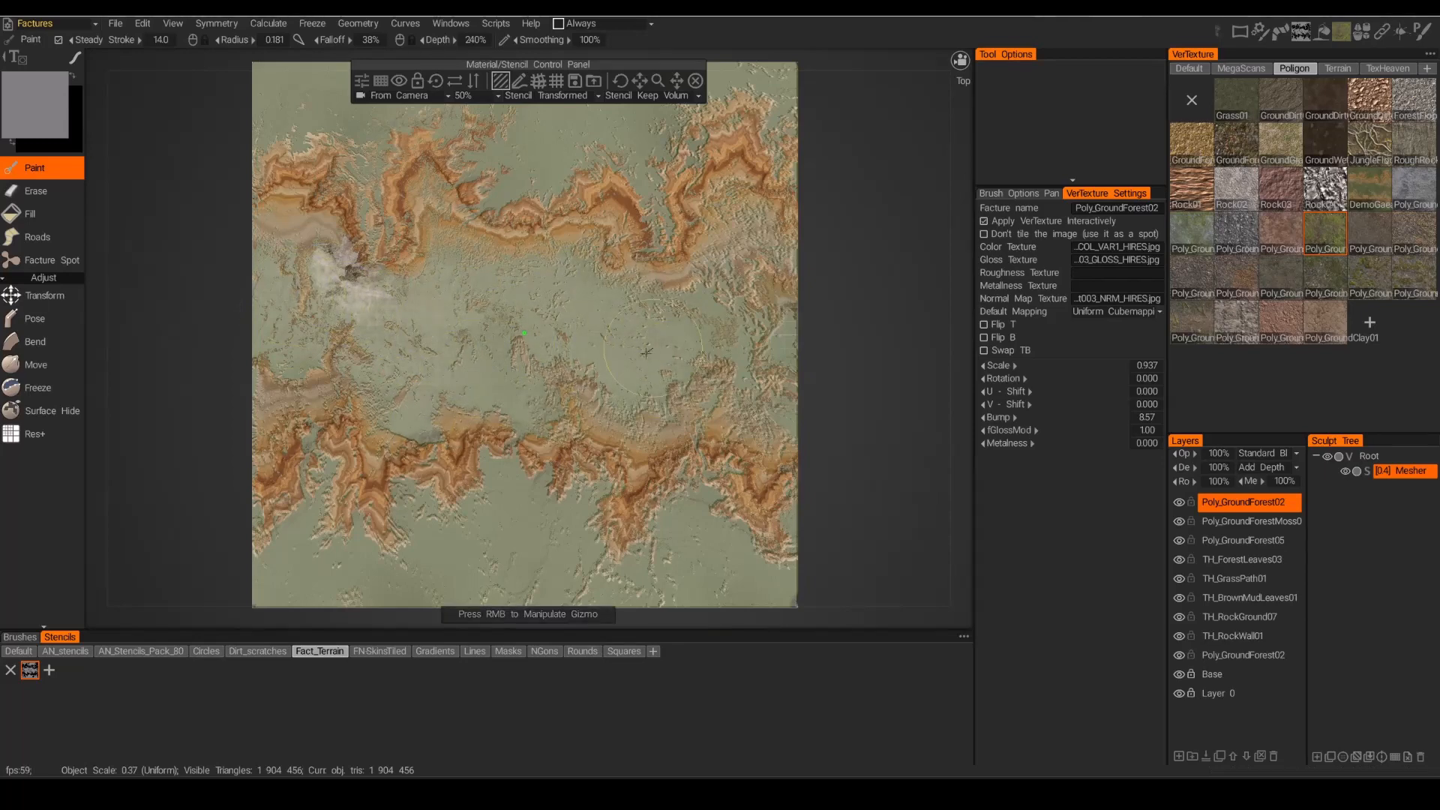
# Paint more Poly_GroundForest02 through the stencil near the cliff foot with radius 0.075 and falloff 18%, and deactivate the stencil.
pyautogui.click(11, 675)
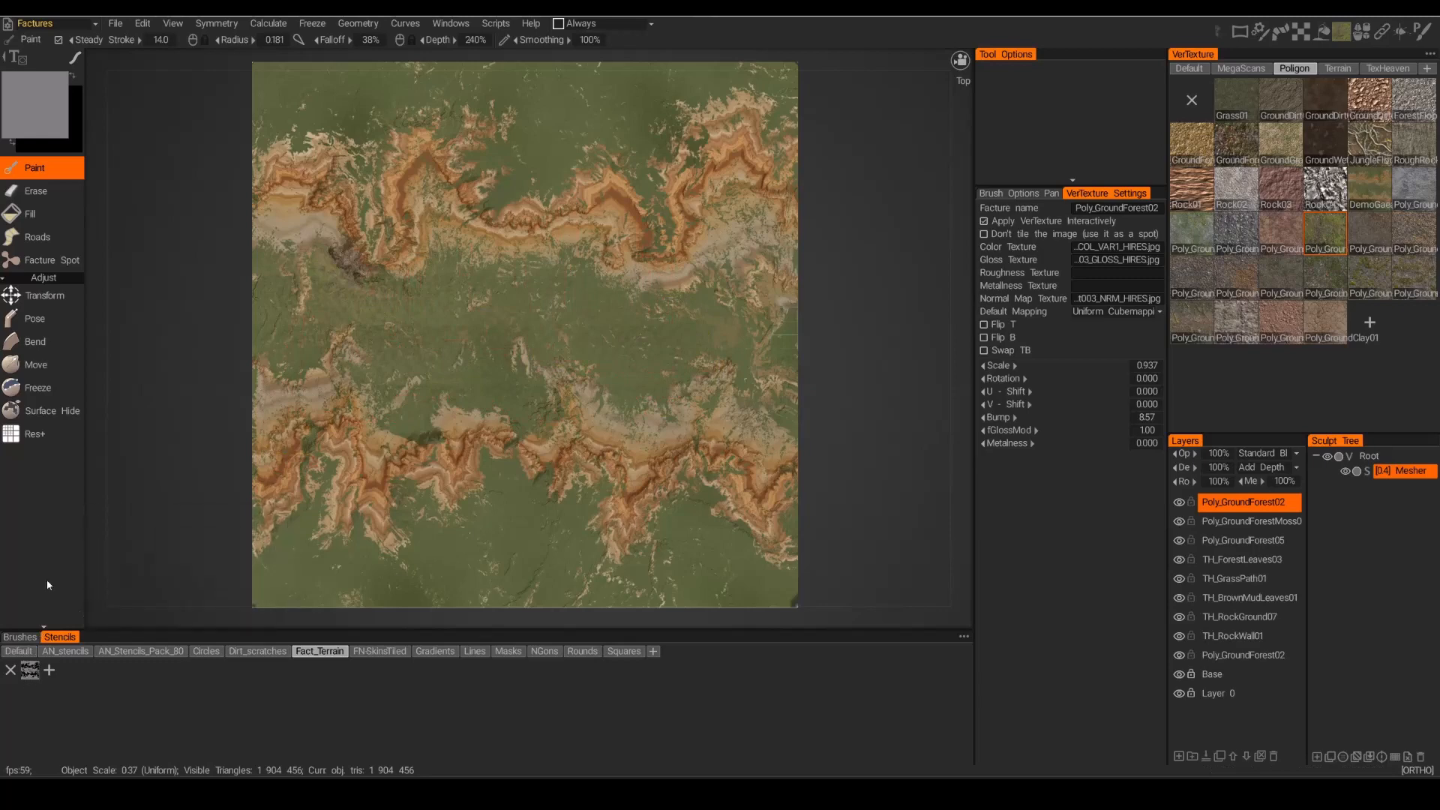
pyautogui.click(30, 670)
pyautogui.click(20, 637)
pyautogui.click(60, 637)
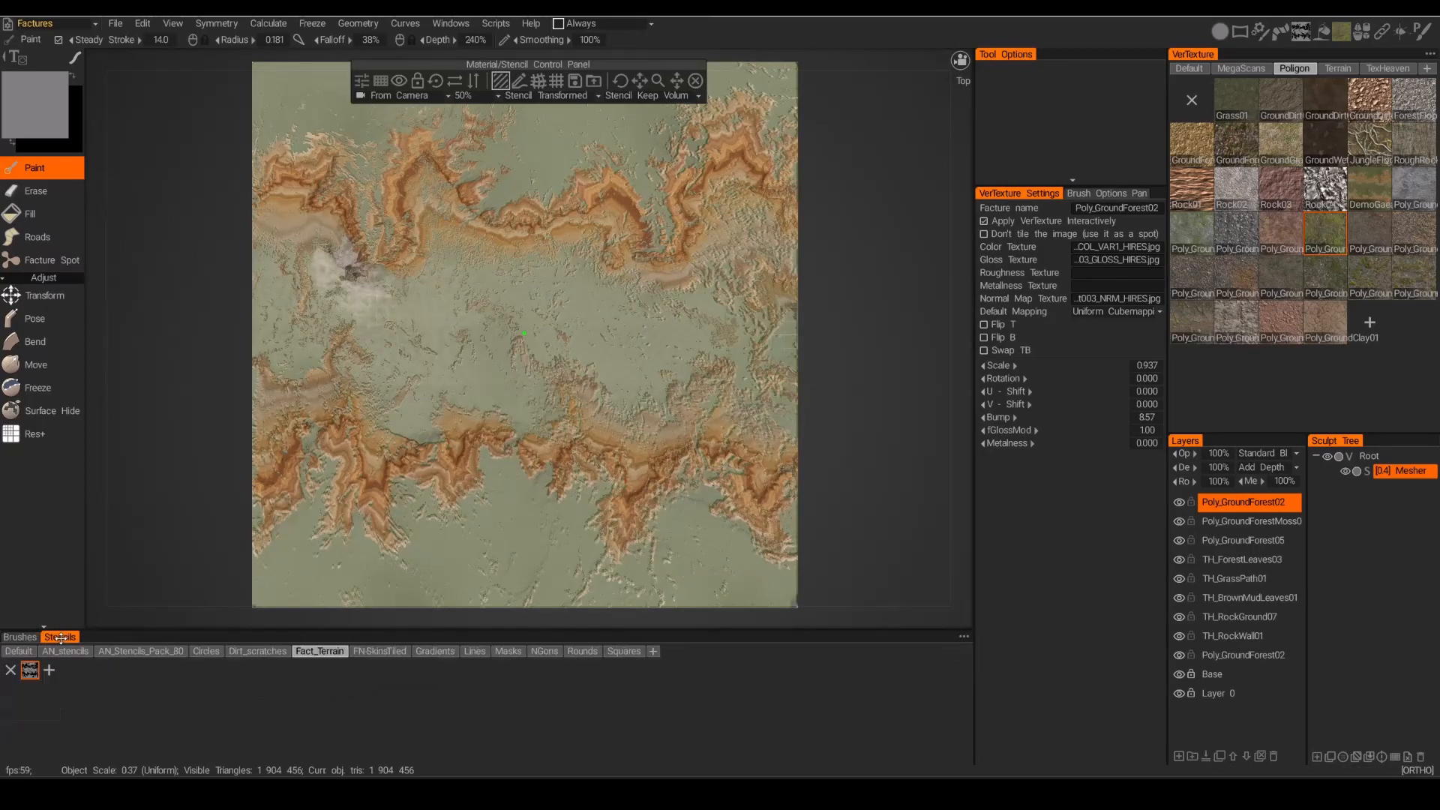
pyautogui.moveTo(430, 330); pyautogui.dragTo(332, 303, button='right')
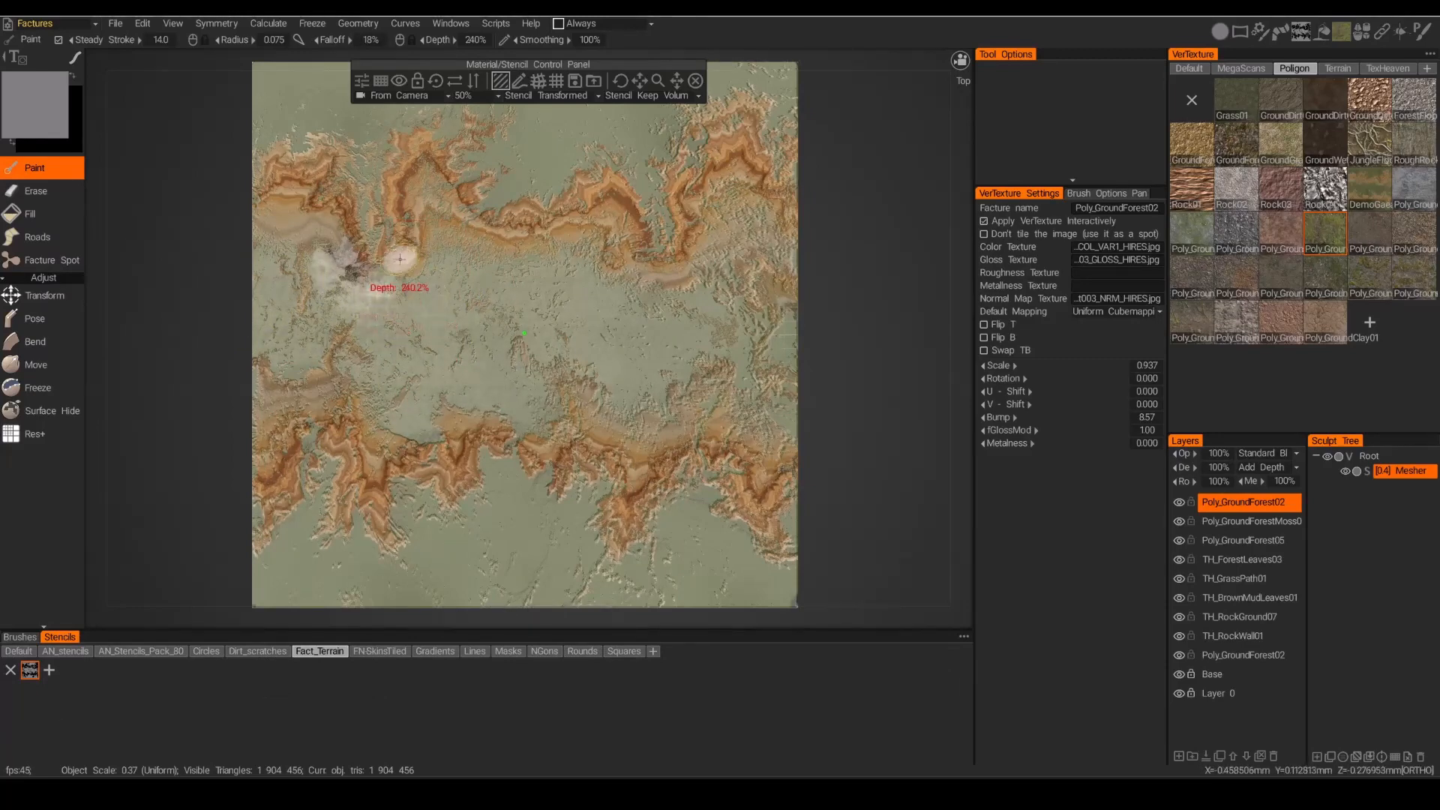
pyautogui.click(10, 672)
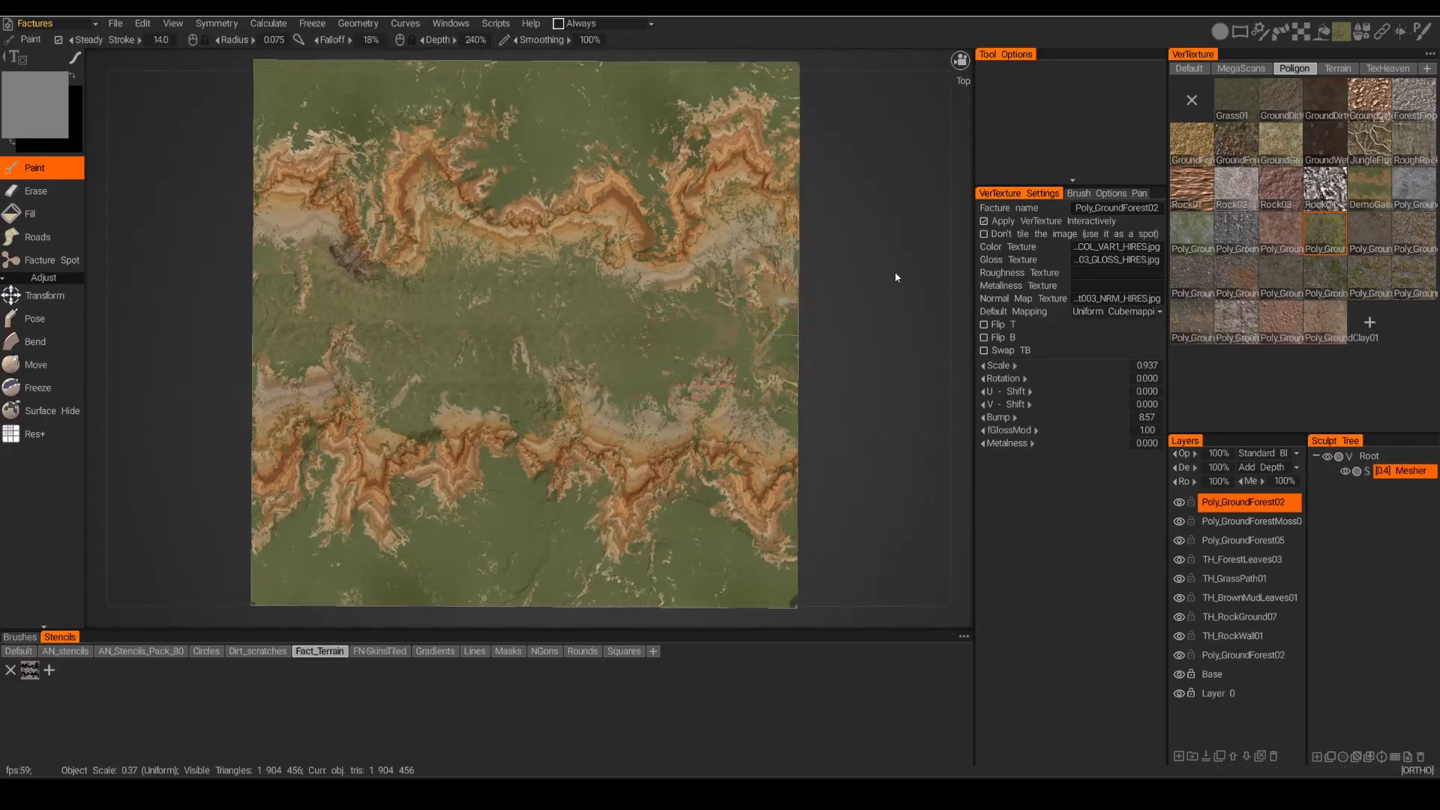
# Set Poly_GroundForest02's scale to 1.42 and rotation to 108 in perspective view, and compare the meadow with its new layer hidden and shown.
pyautogui.press('KP_5')
pyautogui.keyDown('alt'); pyautogui.moveTo(564, 414); pyautogui.dragTo(598, 460); pyautogui.keyUp('alt')
pyautogui.keyDown('alt'); pyautogui.moveTo(598, 460); pyautogui.dragTo(644, 544, button='right'); pyautogui.keyUp('alt')
pyautogui.keyDown('alt'); pyautogui.moveTo(643, 543); pyautogui.dragTo(787, 434); pyautogui.keyUp('alt')
pyautogui.keyDown('alt'); pyautogui.moveTo(787, 435); pyautogui.dragTo(518, 319, button='right'); pyautogui.keyUp('alt')
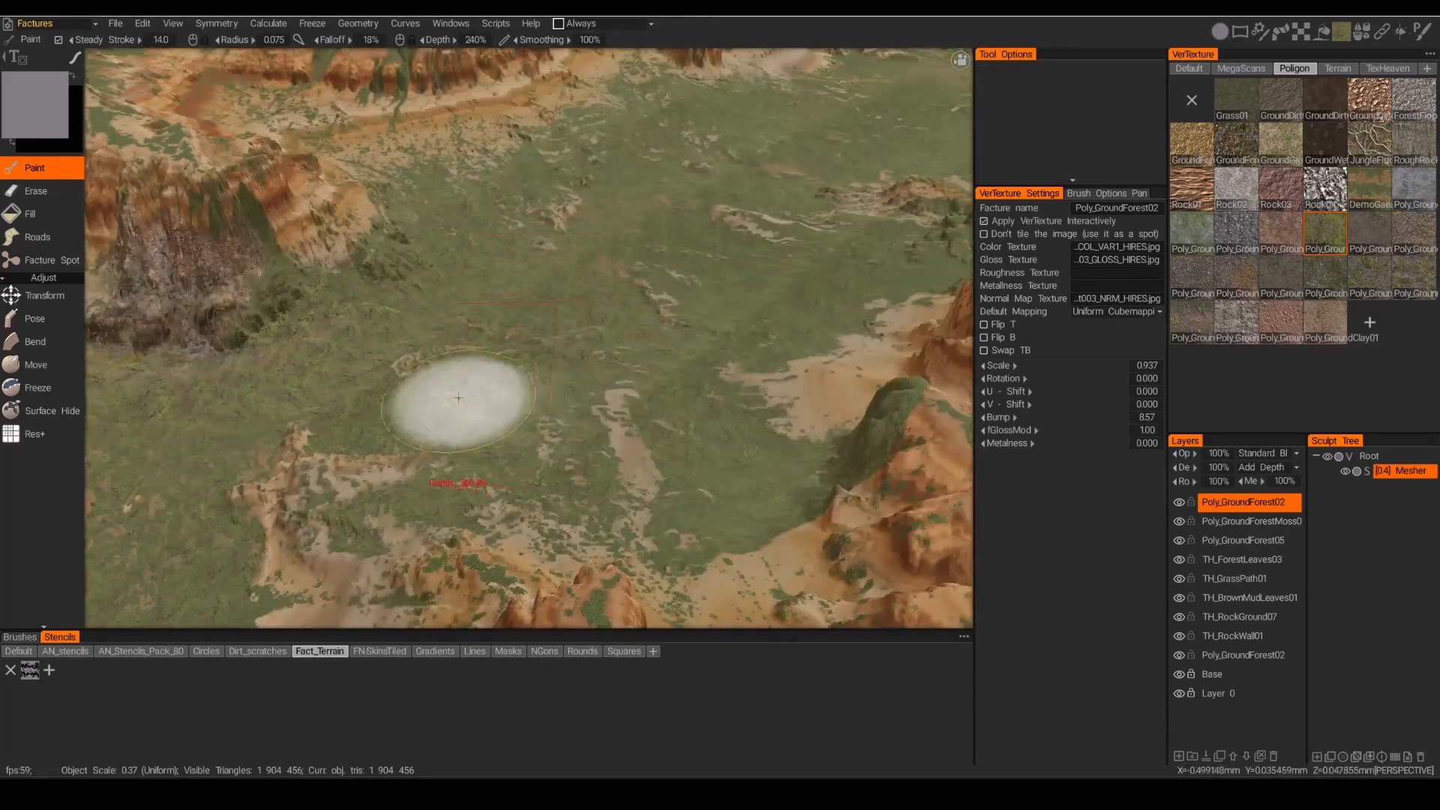
pyautogui.moveTo(463, 408)
pyautogui.keyDown('alt'); pyautogui.mouseDown()
pyautogui.moveTo(540, 379)
pyautogui.moveTo(598, 298)
pyautogui.moveTo(698, 357)
pyautogui.moveTo(695, 414)
pyautogui.moveTo(698, 386)
pyautogui.moveTo(667, 419)
pyautogui.moveTo(469, 492)
pyautogui.moveTo(483, 514)
pyautogui.moveTo(466, 486)
pyautogui.moveTo(563, 469)
pyautogui.moveTo(588, 353)
pyautogui.moveTo(524, 392)
pyautogui.moveTo(646, 438)
pyautogui.moveTo(723, 424)
pyautogui.moveTo(691, 498)
pyautogui.moveTo(1141, 492)
pyautogui.moveTo(975, 487)
pyautogui.mouseUp(); pyautogui.keyUp('alt')
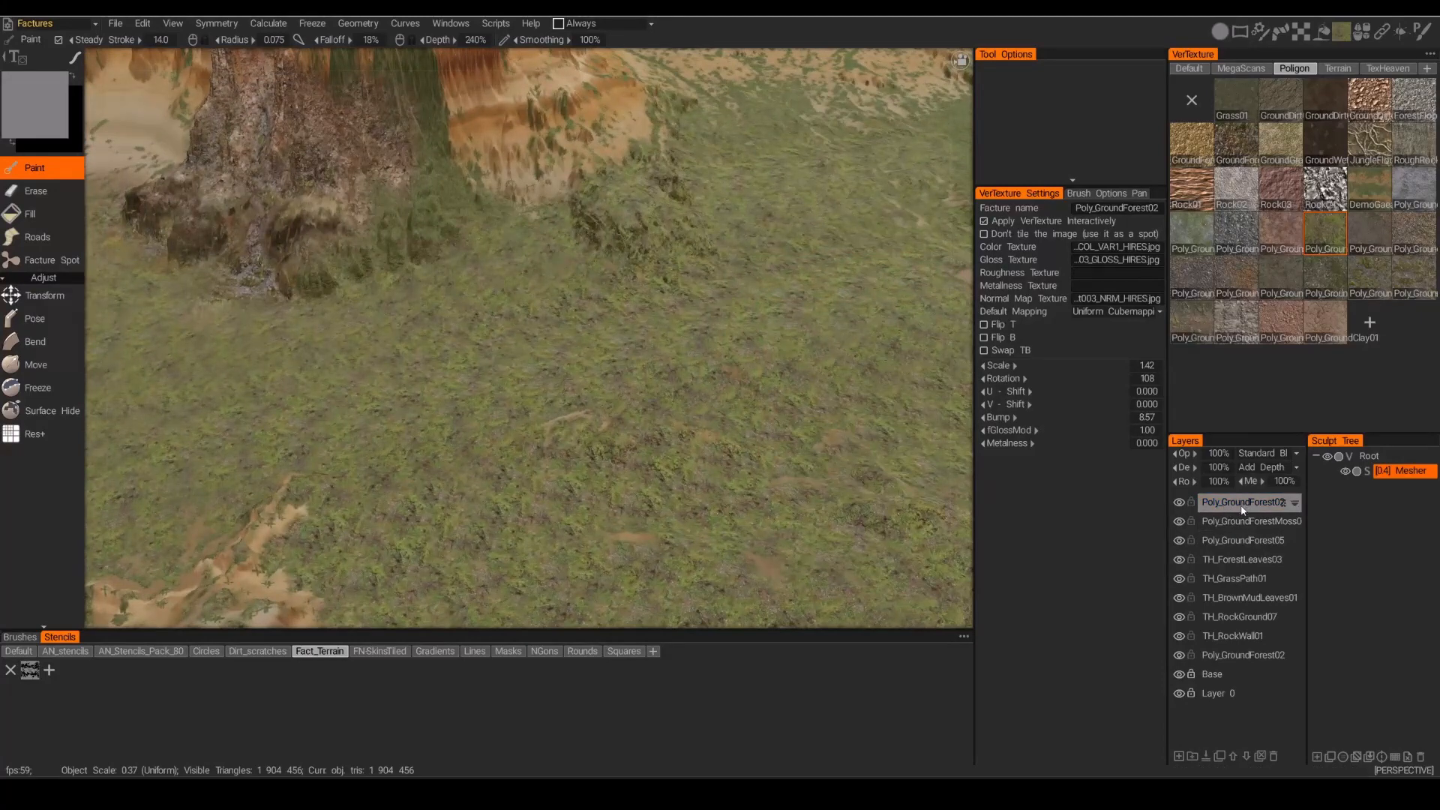
pyautogui.click(1180, 503)
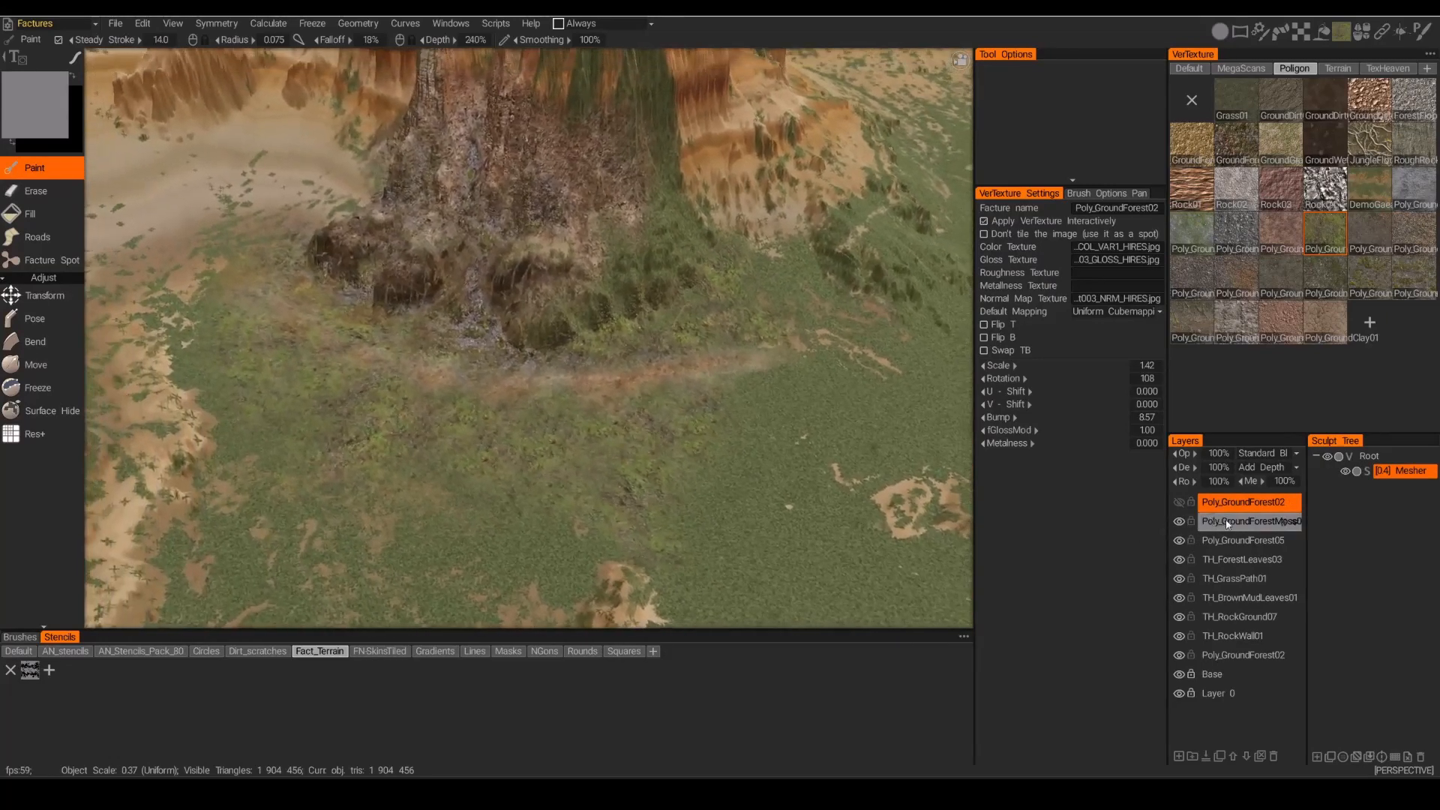
pyautogui.click(1180, 503)
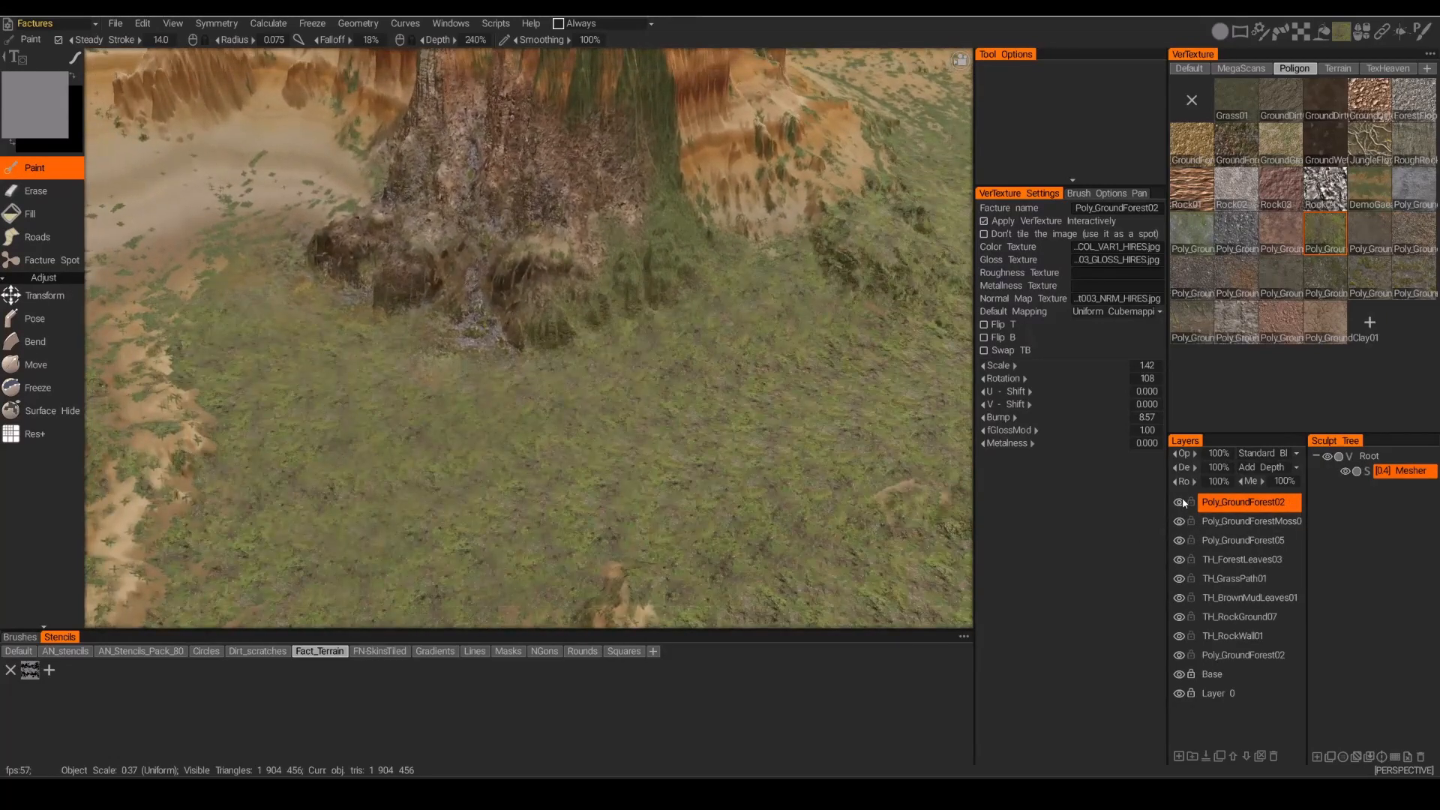
# Set the topmost Poly_GroundForest02 layer's opacity to 65% and its blending mode to Darken.
pyautogui.click(1238, 503)
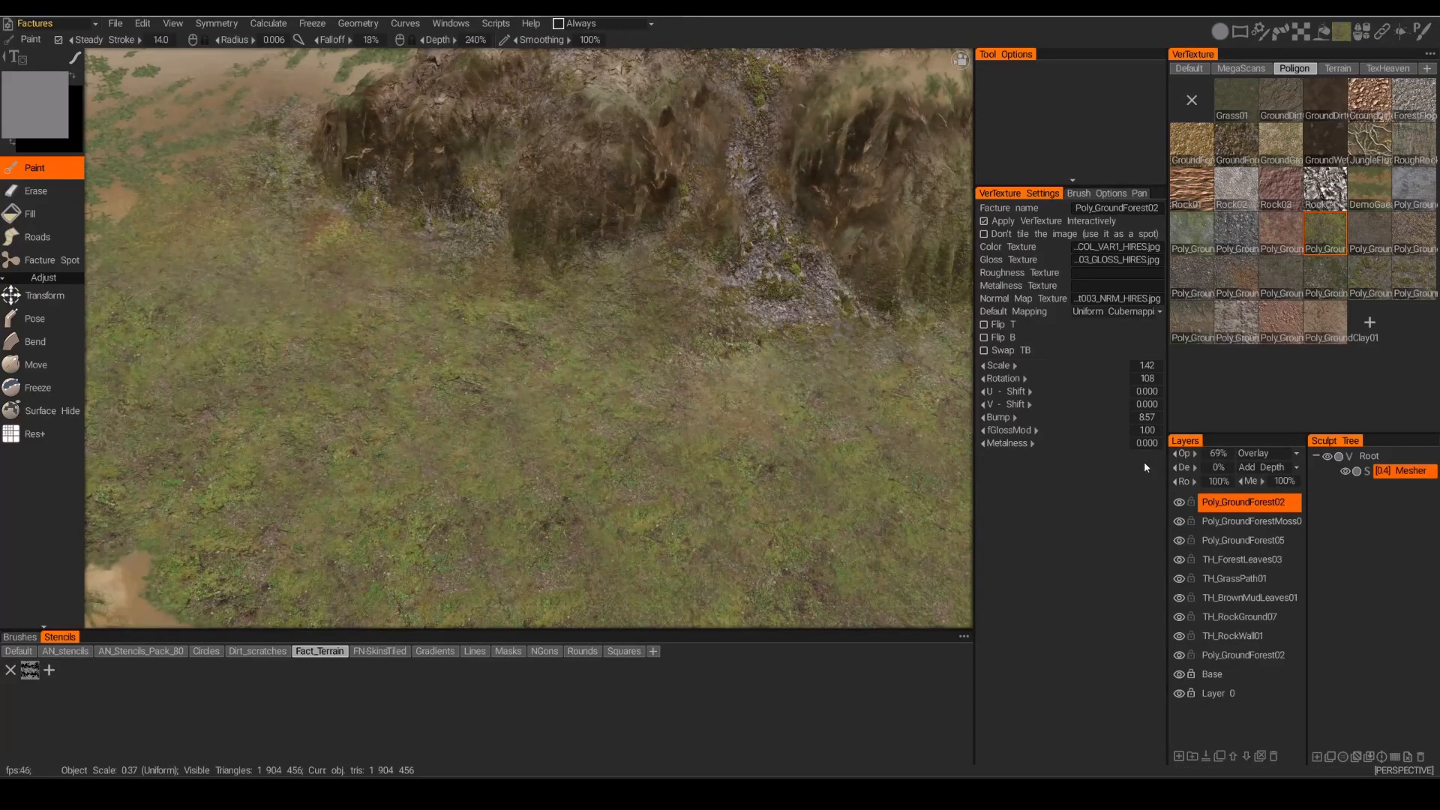
pyautogui.moveTo(1101, 468); pyautogui.dragTo(1105, 468)
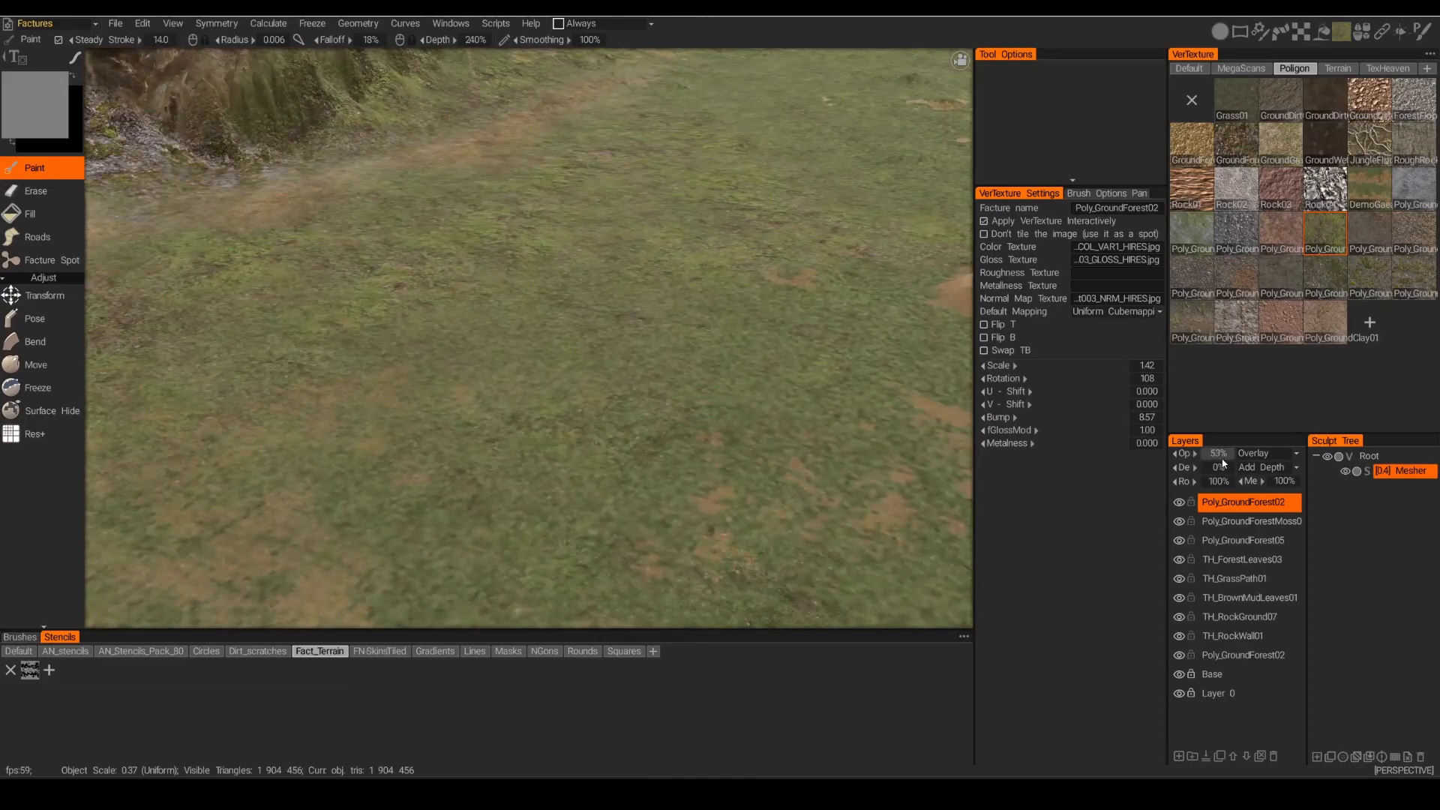
pyautogui.moveTo(1223, 462); pyautogui.dragTo(1238, 465)
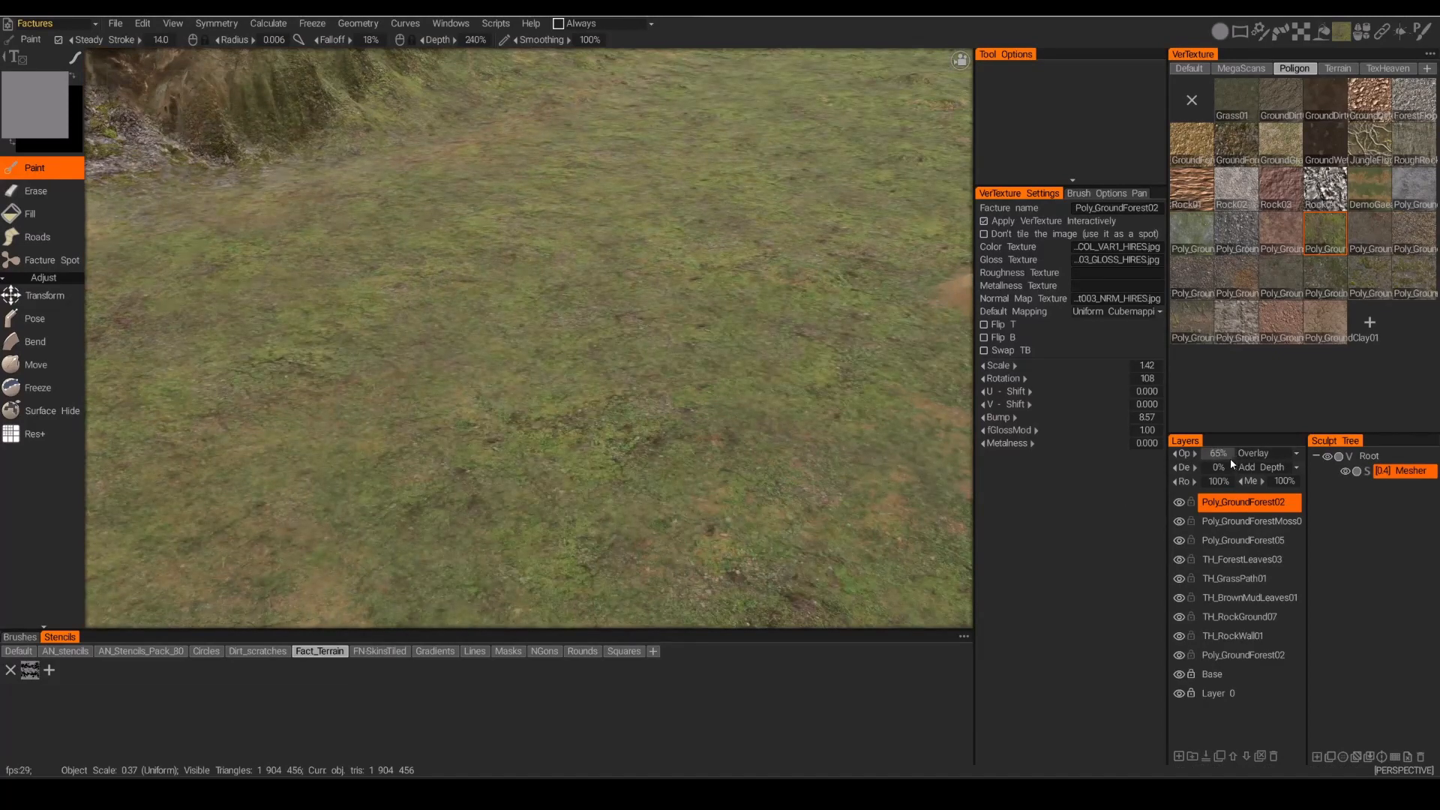
pyautogui.click(1258, 457)
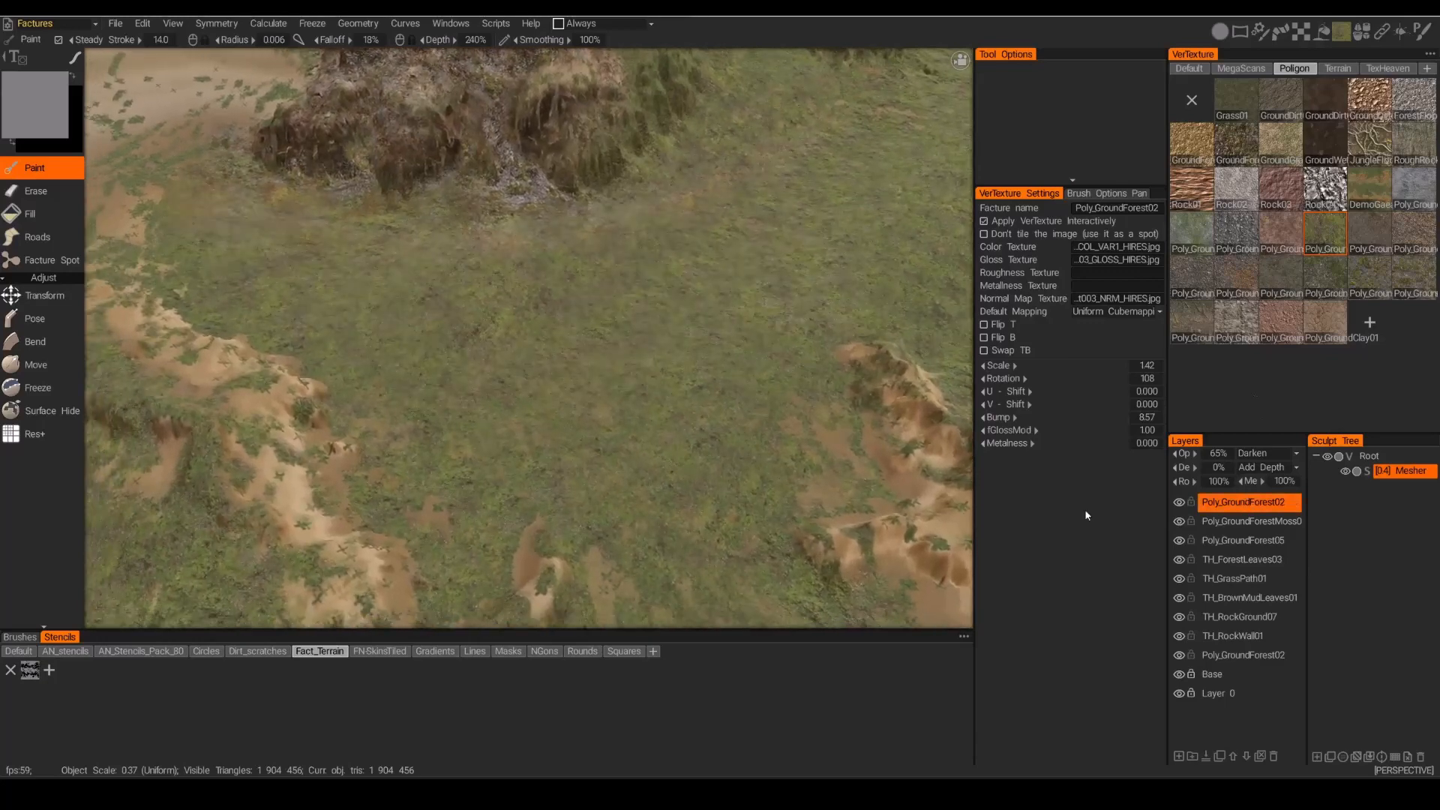
# Erase Poly_GroundForest02 along the path at the cliff's foot with a brush of radius 0.022, and check the blend up close.
pyautogui.click(45, 190)
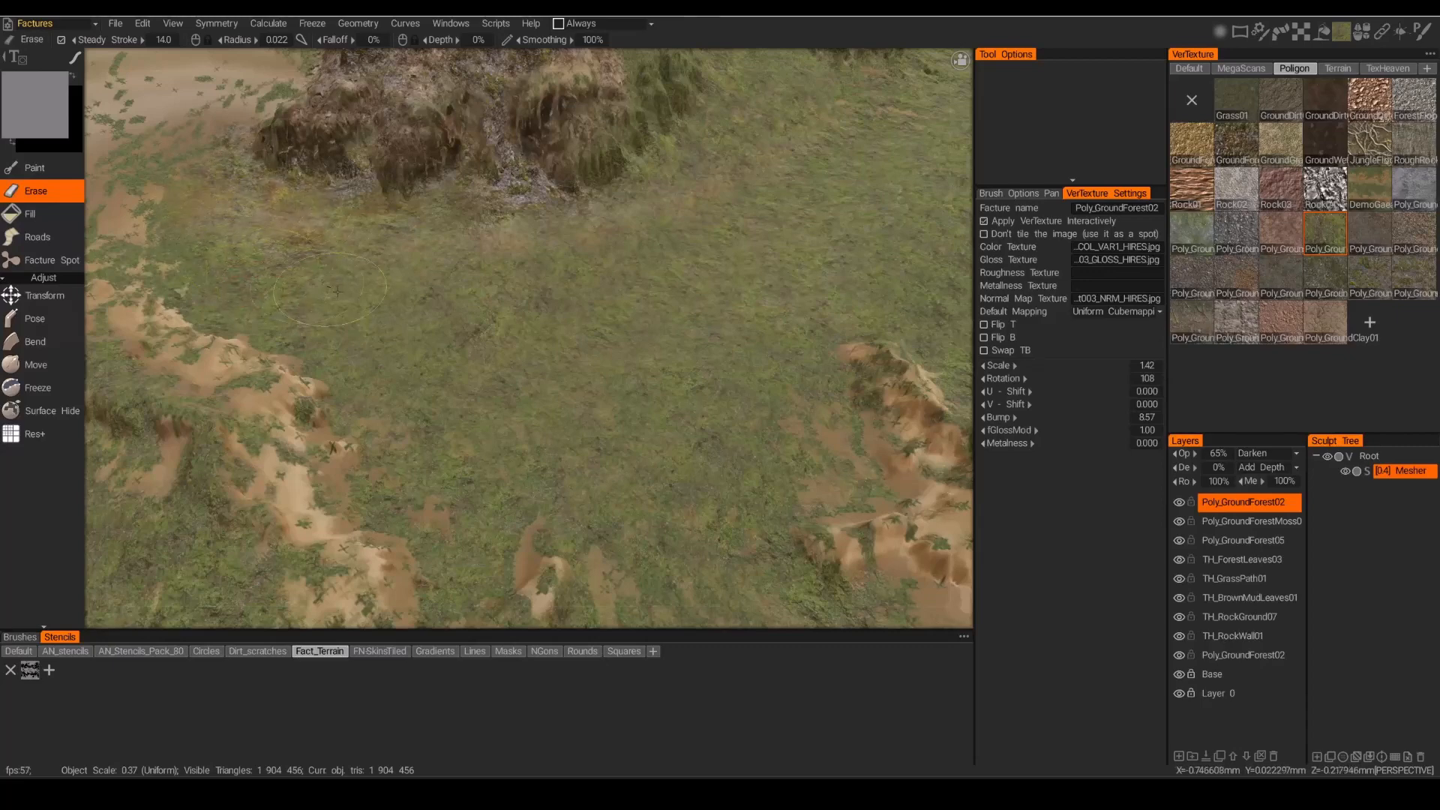
pyautogui.moveTo(427, 219)
pyautogui.mouseDown()
pyautogui.moveTo(595, 218)
pyautogui.moveTo(755, 145)
pyautogui.moveTo(832, 149)
pyautogui.moveTo(792, 234)
pyautogui.moveTo(703, 246)
pyautogui.mouseUp()
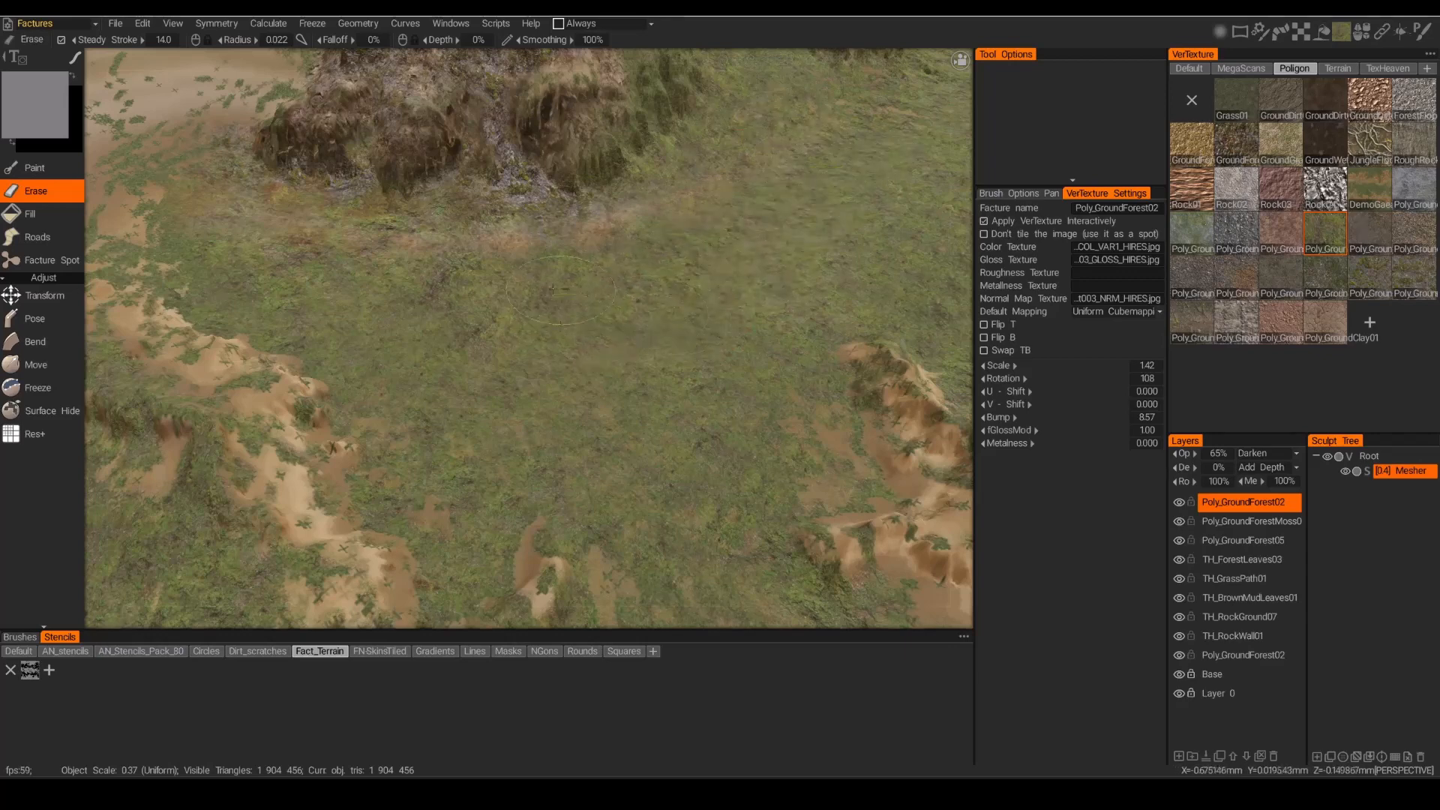
pyautogui.moveTo(501, 472); pyautogui.dragTo(534, 542, button='middle')
pyautogui.keyDown('alt'); pyautogui.moveTo(501, 473); pyautogui.dragTo(559, 420); pyautogui.keyUp('alt')
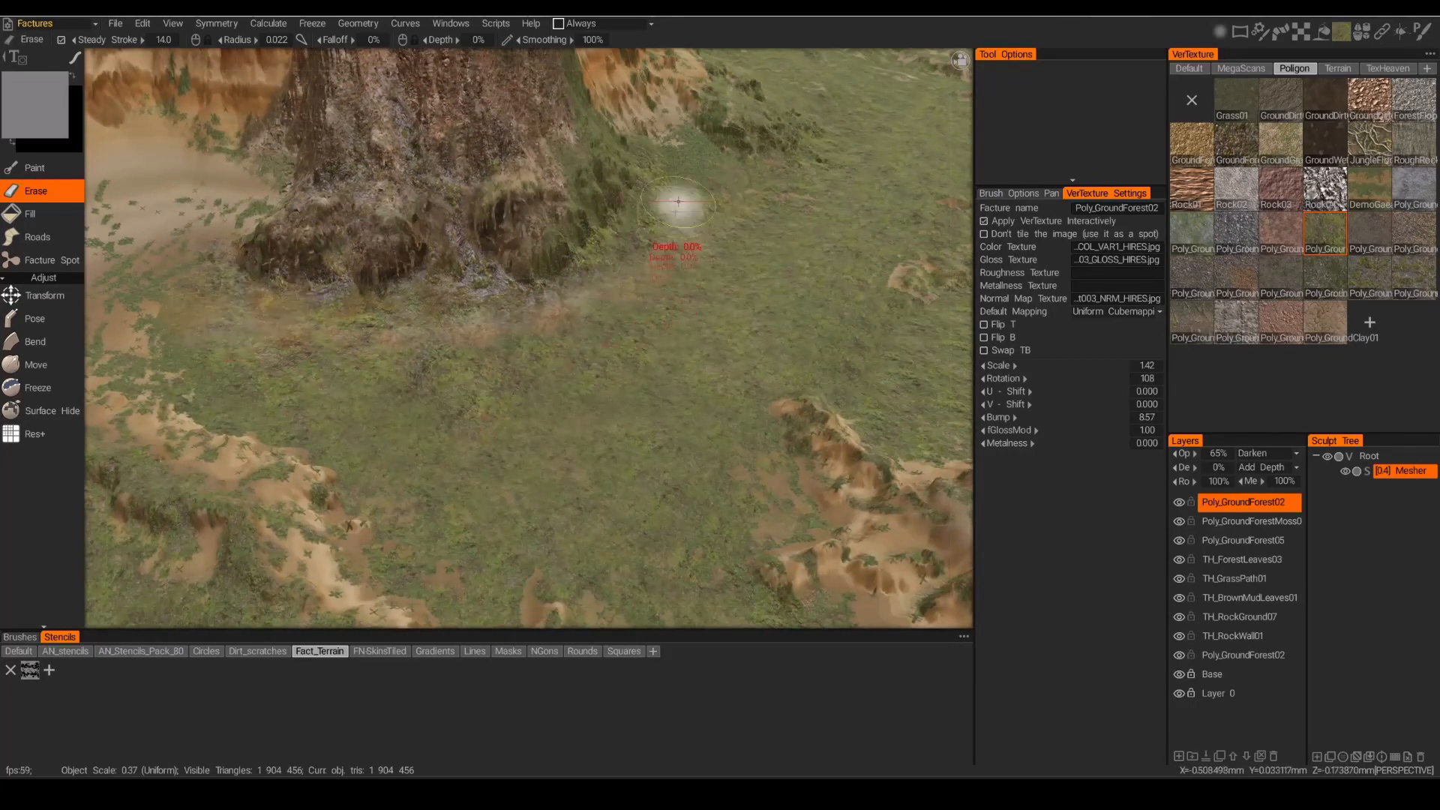
pyautogui.moveTo(634, 304)
pyautogui.keyDown('alt'); pyautogui.mouseDown()
pyautogui.moveTo(613, 329)
pyautogui.moveTo(675, 324)
pyautogui.moveTo(672, 451)
pyautogui.moveTo(720, 486)
pyautogui.moveTo(659, 516)
pyautogui.moveTo(663, 496)
pyautogui.moveTo(471, 508)
pyautogui.mouseUp(); pyautogui.keyUp('alt')
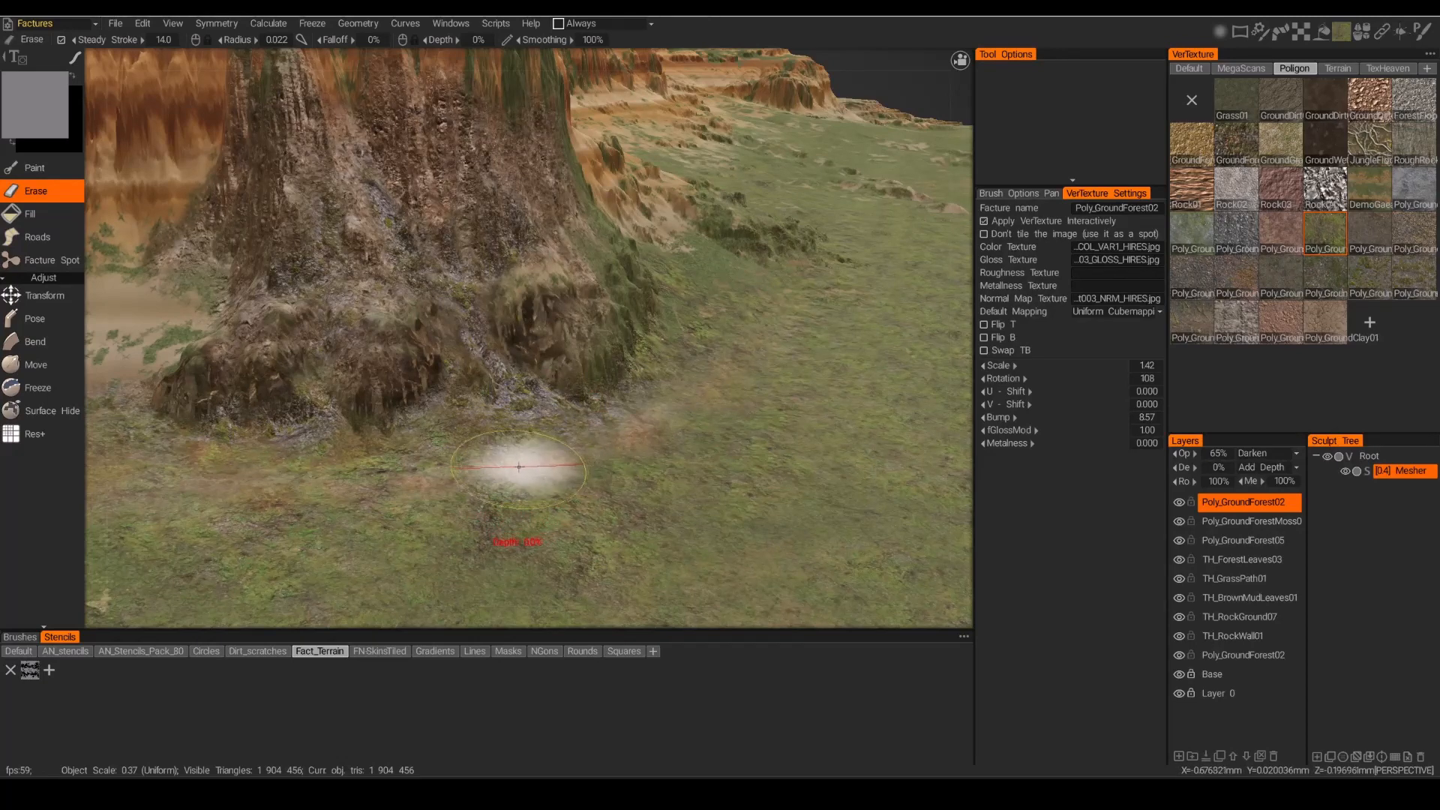
pyautogui.moveTo(517, 475)
pyautogui.keyDown('alt'); pyautogui.mouseDown()
pyautogui.moveTo(501, 460)
pyautogui.moveTo(425, 482)
pyautogui.moveTo(603, 386)
pyautogui.moveTo(559, 479)
pyautogui.mouseUp(); pyautogui.keyUp('alt')
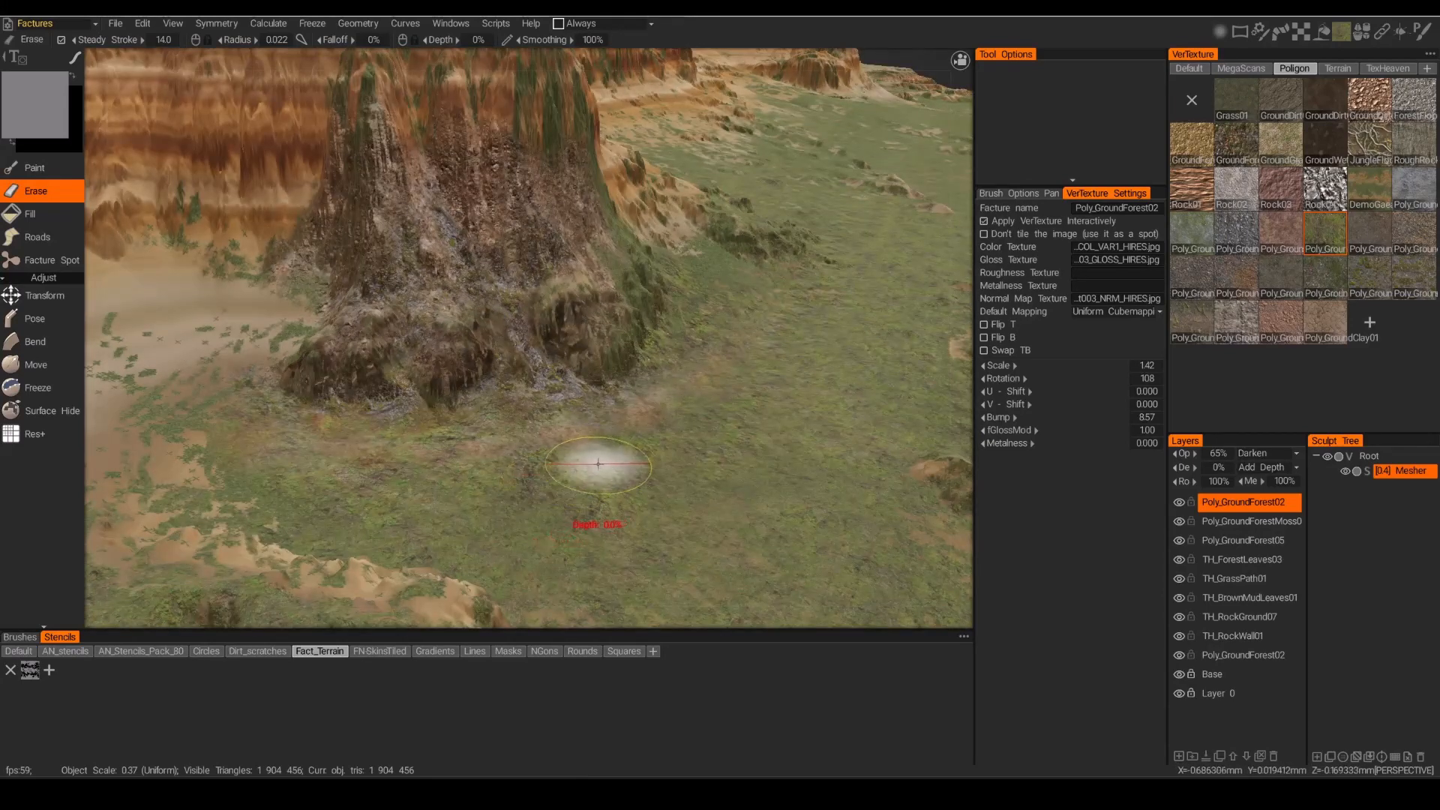
pyautogui.keyDown('alt'); pyautogui.moveTo(592, 471); pyautogui.dragTo(596, 473); pyautogui.keyUp('alt')
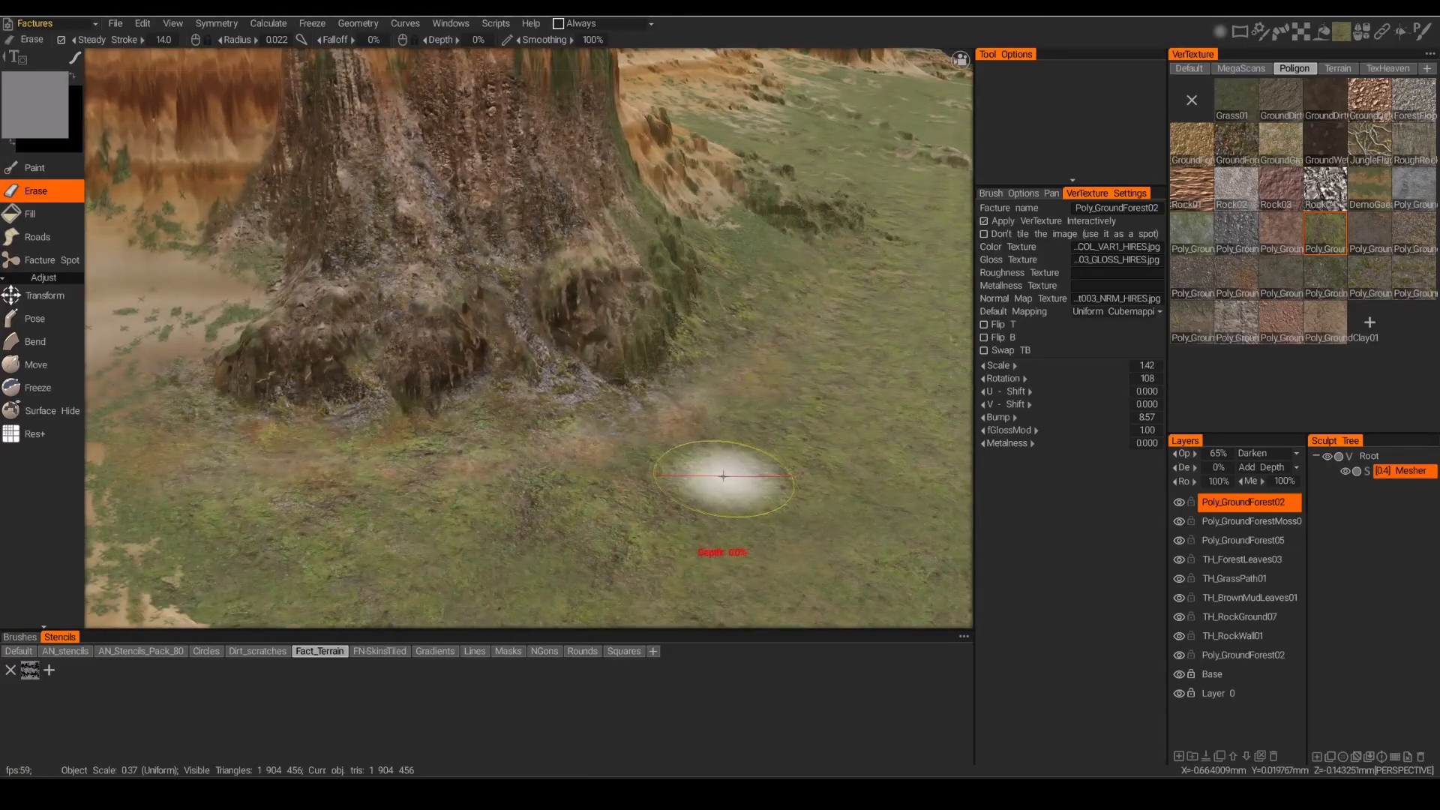